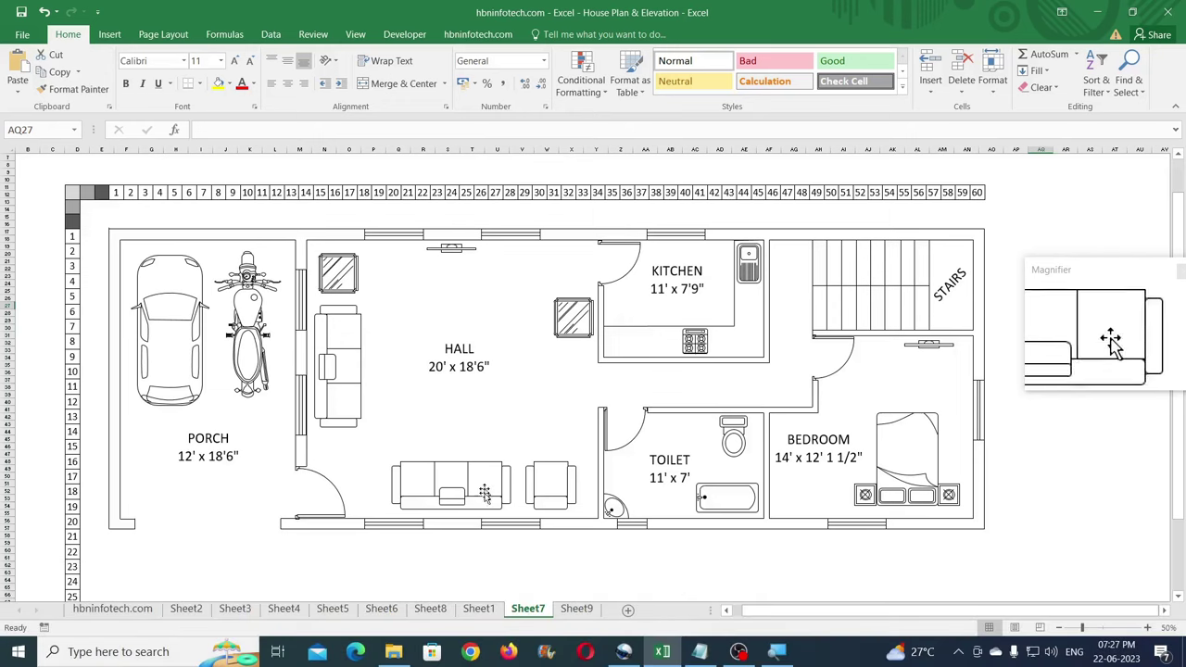
# - Open Sheet9 and hide its gridlines
pyautogui.click(576, 609)
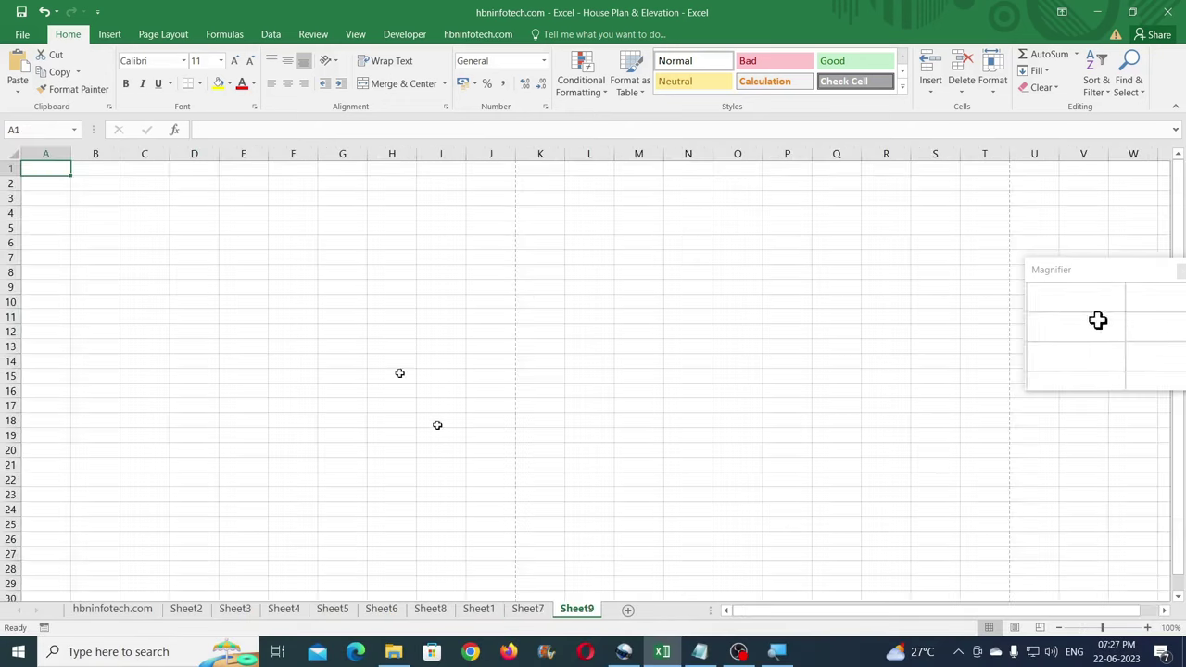
pyautogui.click(355, 34)
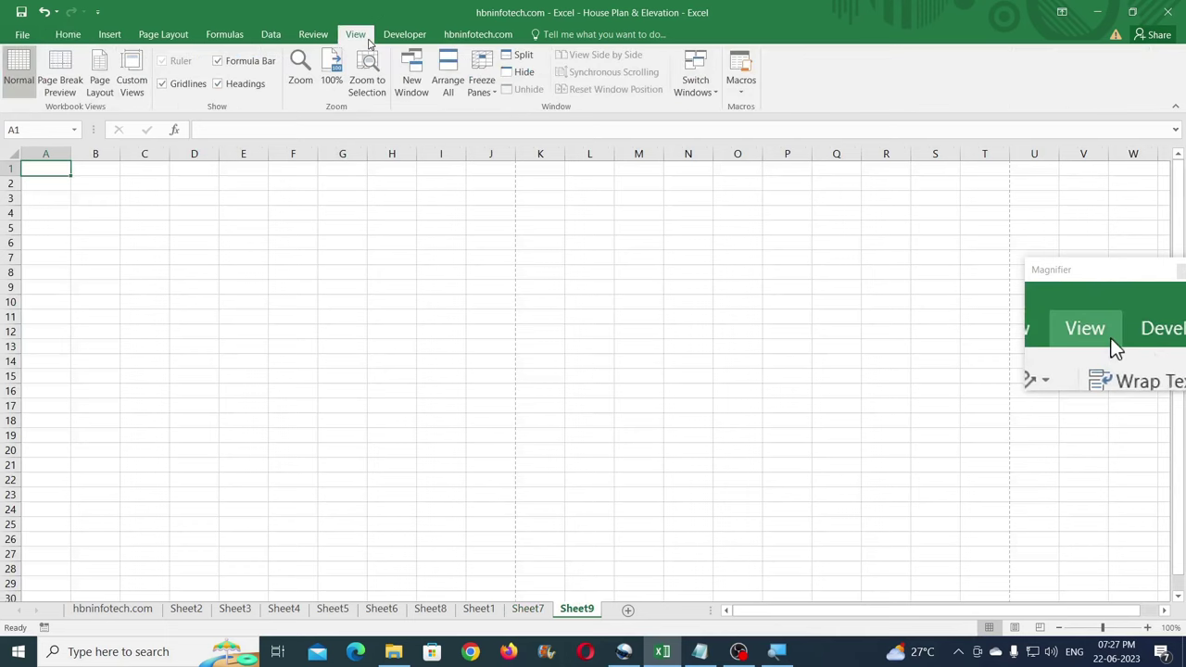
pyautogui.click(169, 84)
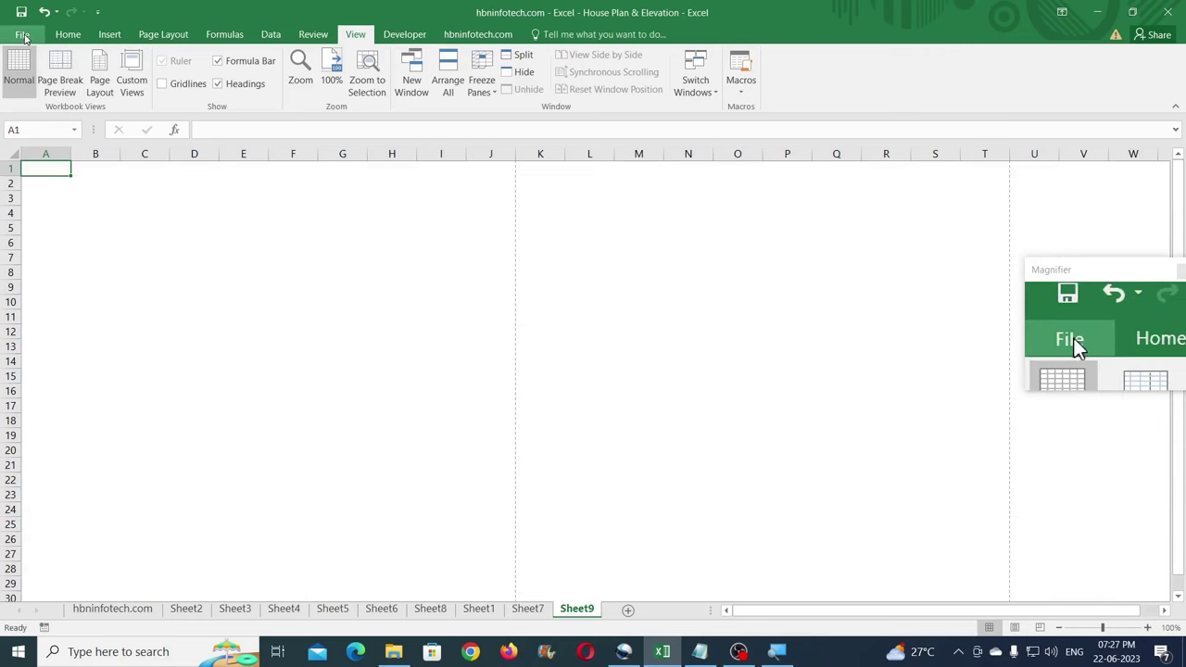
# - Turn off the display of page breaks for Sheet9 in the advanced program options
pyautogui.click(22, 35)
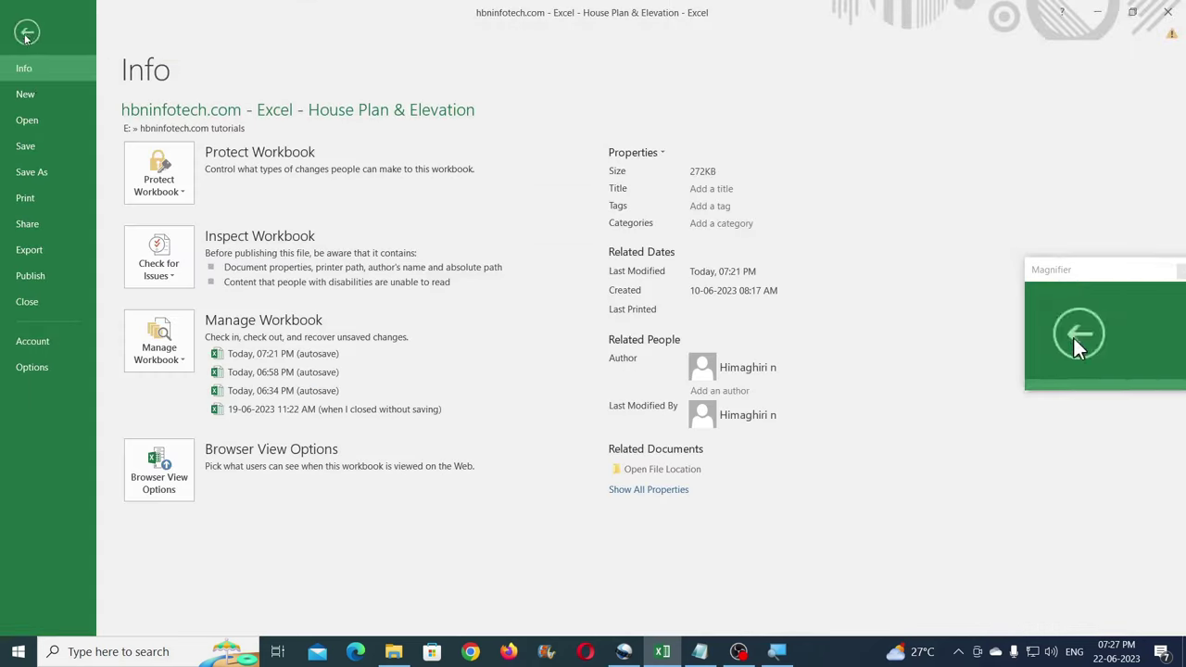
pyautogui.click(42, 368)
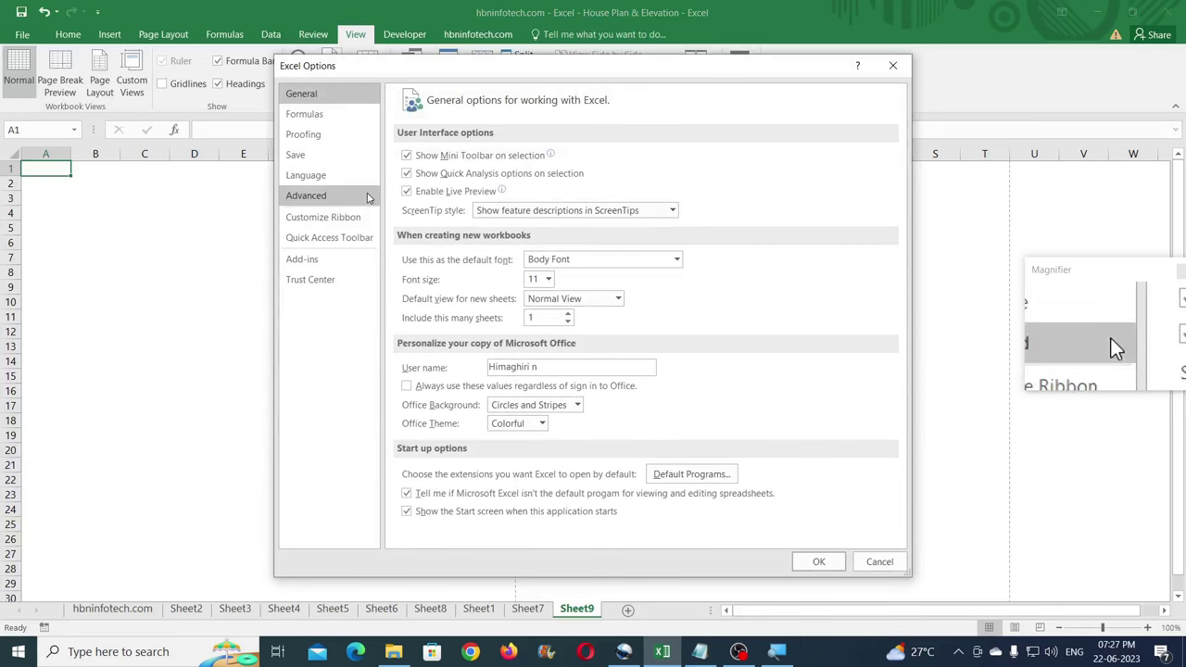
pyautogui.click(351, 197)
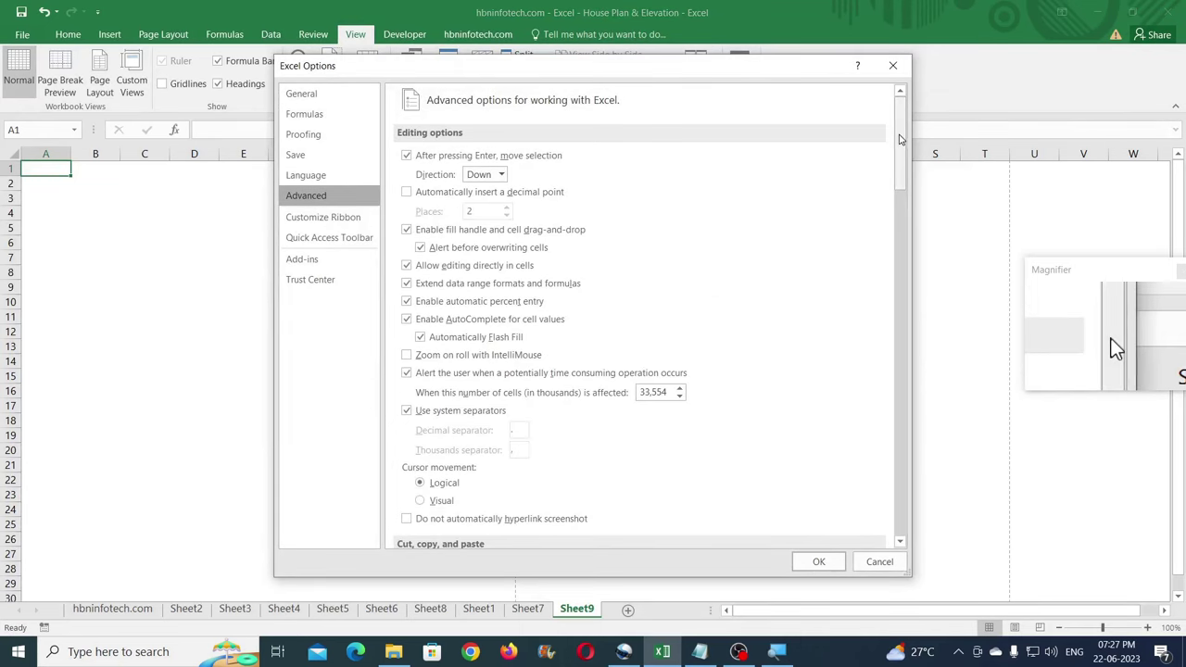
pyautogui.scroll(-3, 905, 182)
pyautogui.moveTo(905, 182); pyautogui.dragTo(905, 287)
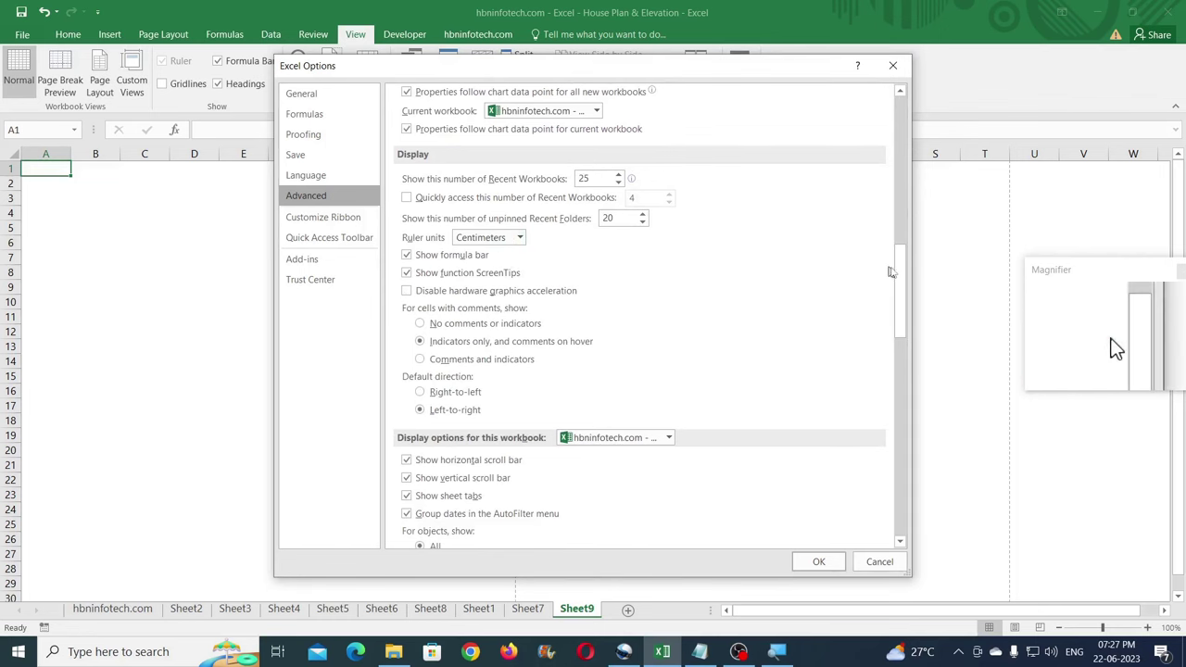
pyautogui.moveTo(898, 276); pyautogui.dragTo(895, 336)
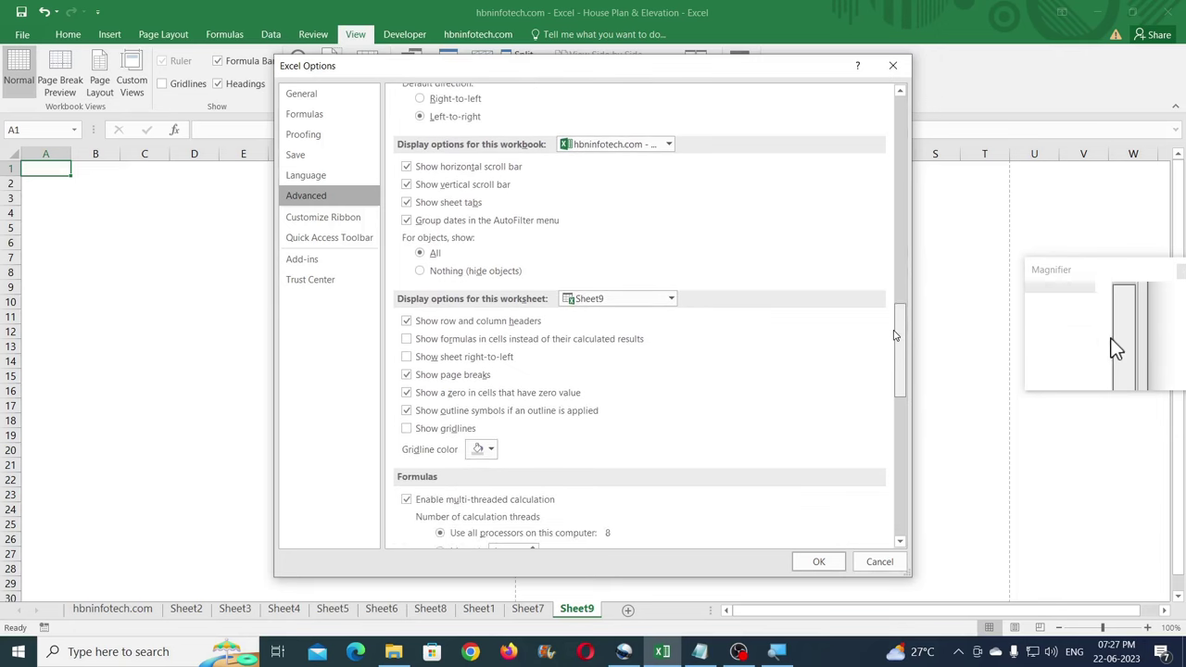
pyautogui.click(413, 383)
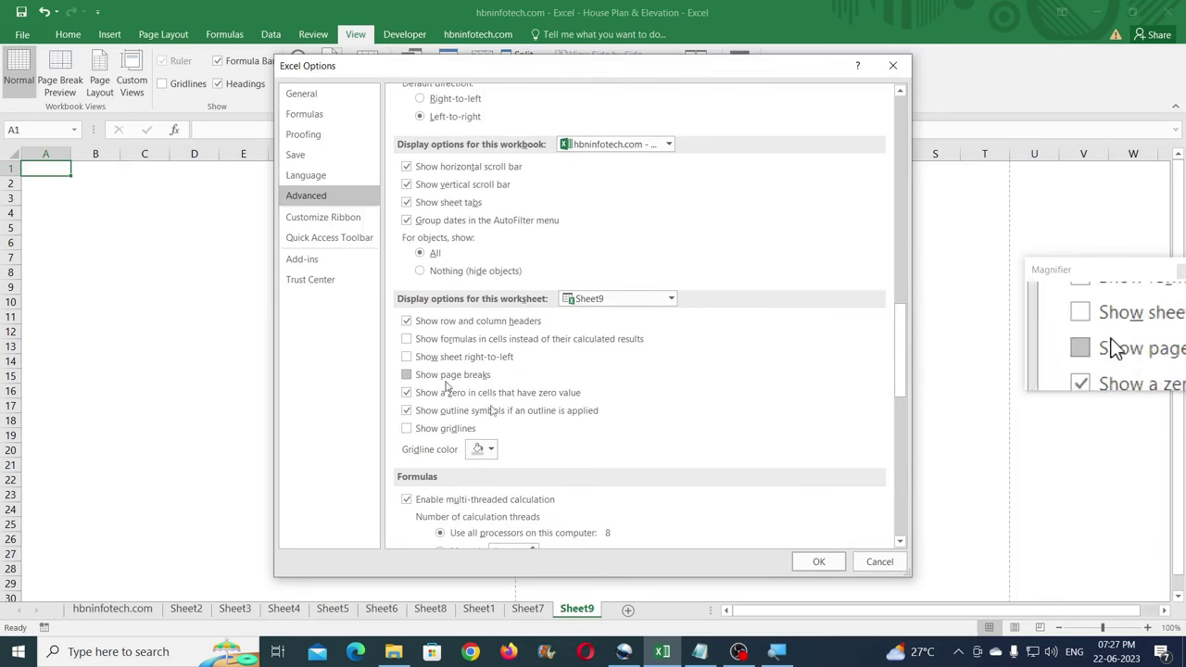
pyautogui.click(822, 562)
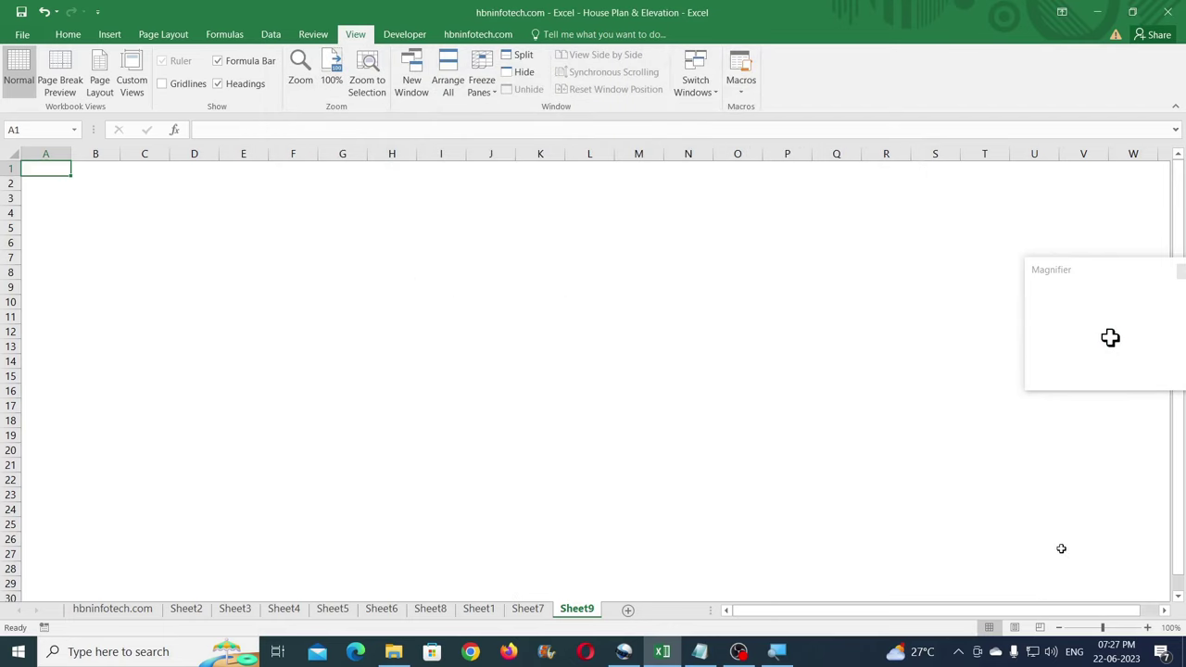
# - Zoom Sheet9 out to 50%
pyautogui.click(1059, 628)
pyautogui.click(1061, 628)
pyautogui.click(1061, 628)
pyautogui.click(1060, 628)
pyautogui.click(1061, 628)
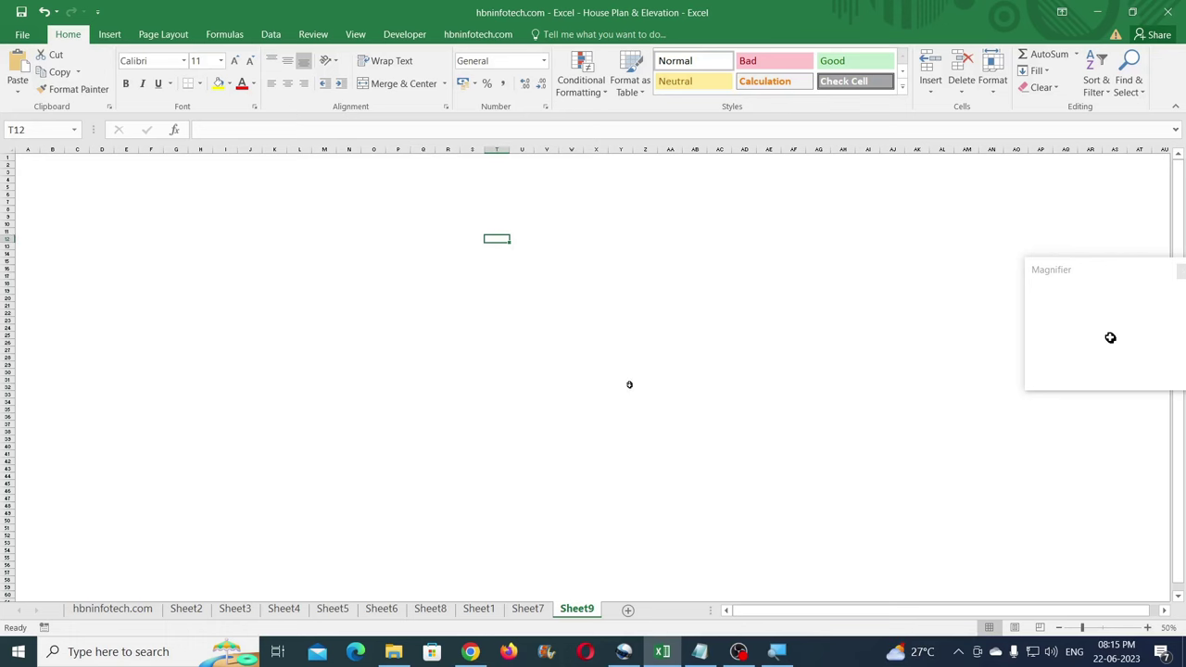
# - Check the numbered ruler on Sheet7's house plan and draw a text box about 2.1 cm high and 2.4 cm wide on Sheet9
pyautogui.click(528, 609)
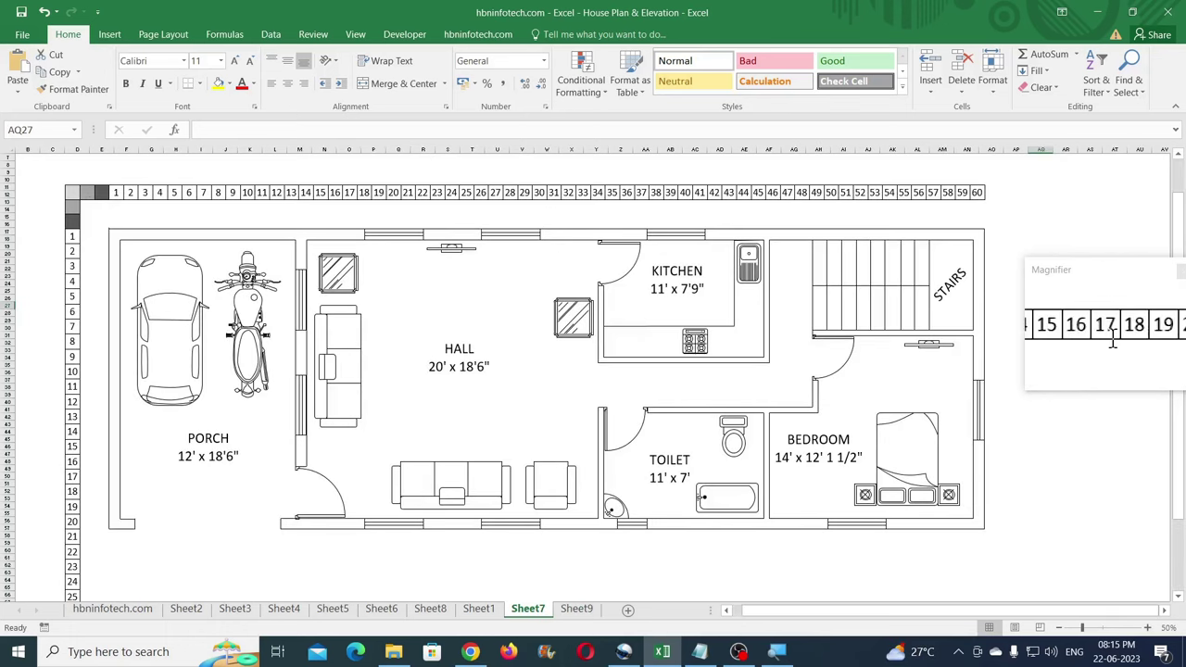
pyautogui.click(576, 608)
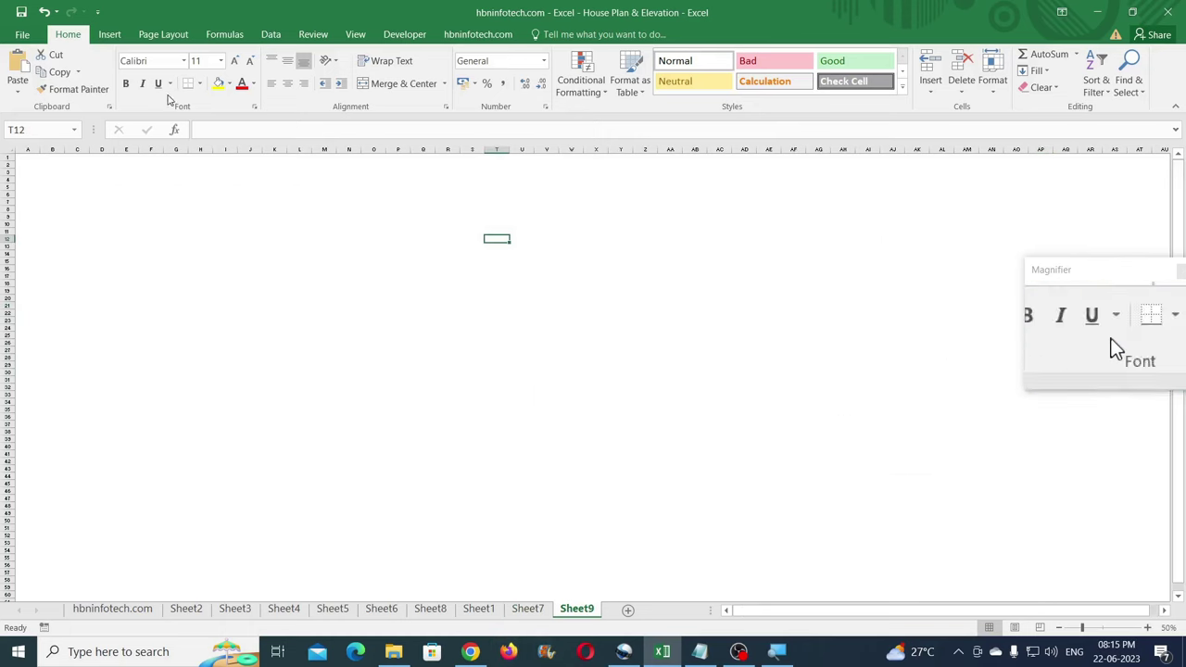
pyautogui.click(110, 35)
pyautogui.click(942, 79)
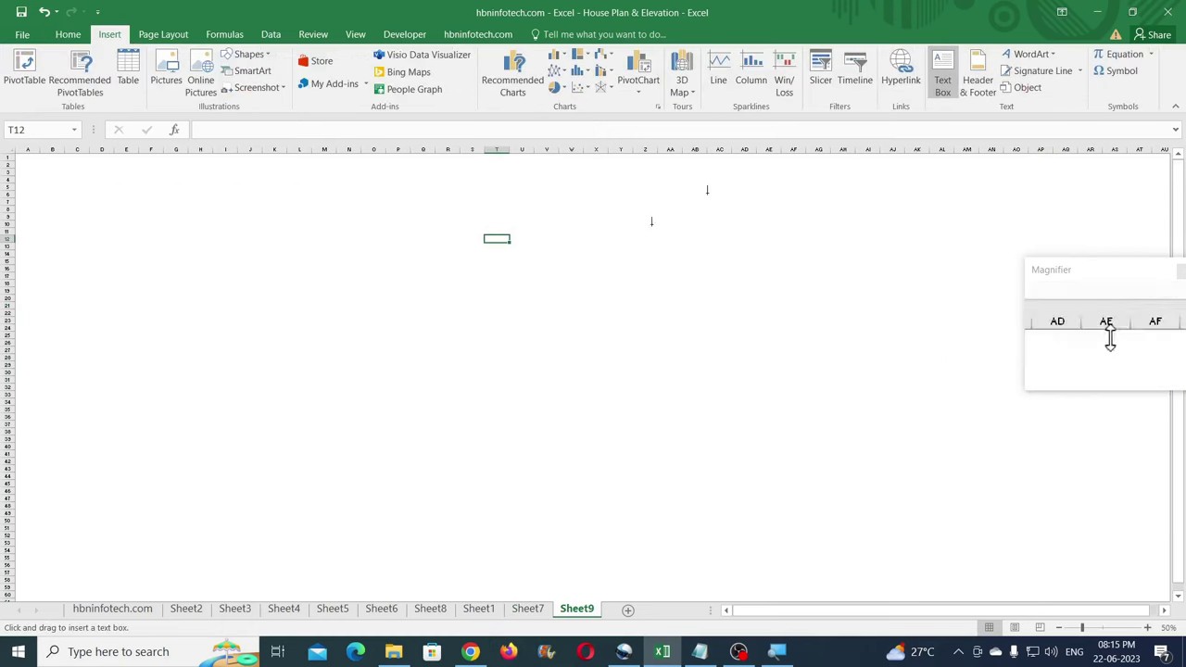
pyautogui.moveTo(408, 246); pyautogui.dragTo(444, 282)
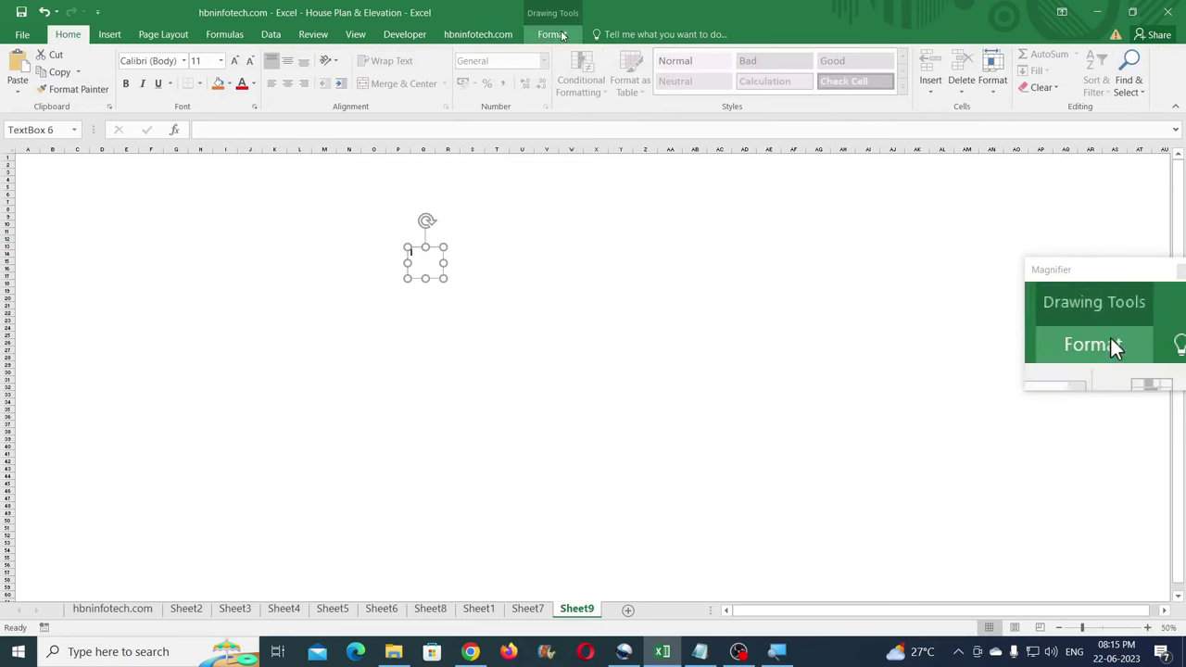
# - Set the text box's height and width to 1 cm each
pyautogui.click(556, 35)
pyautogui.click(1123, 62)
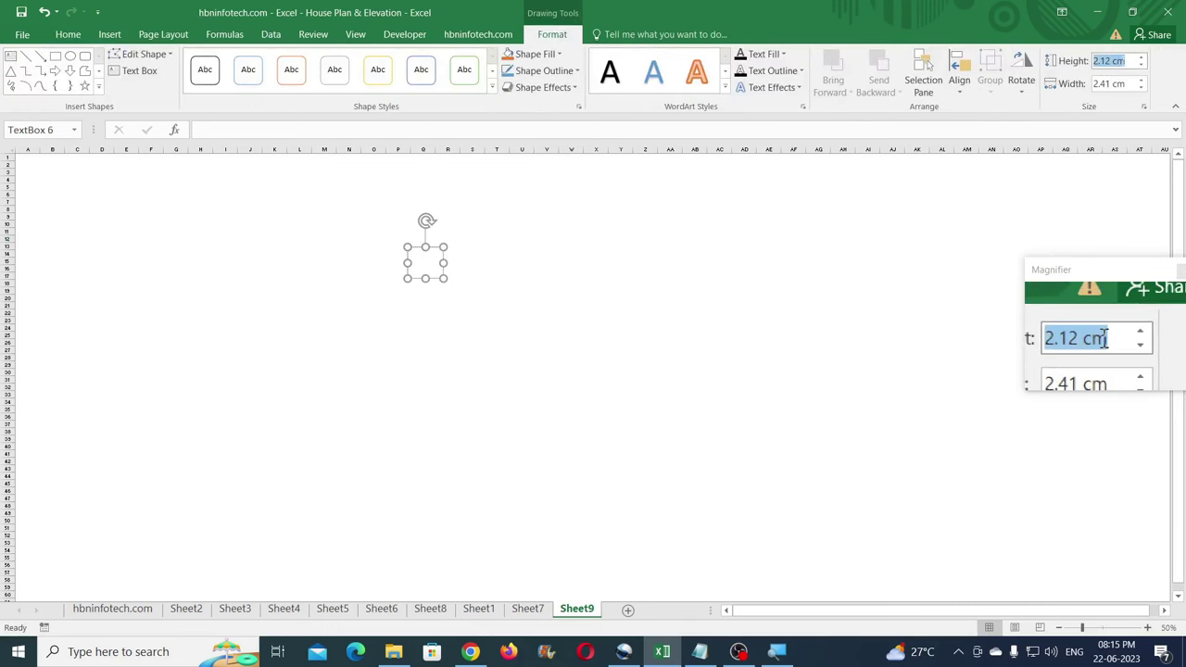
pyautogui.write('1')
pyautogui.click(1116, 84)
pyautogui.write('1')
pyautogui.press('Return')
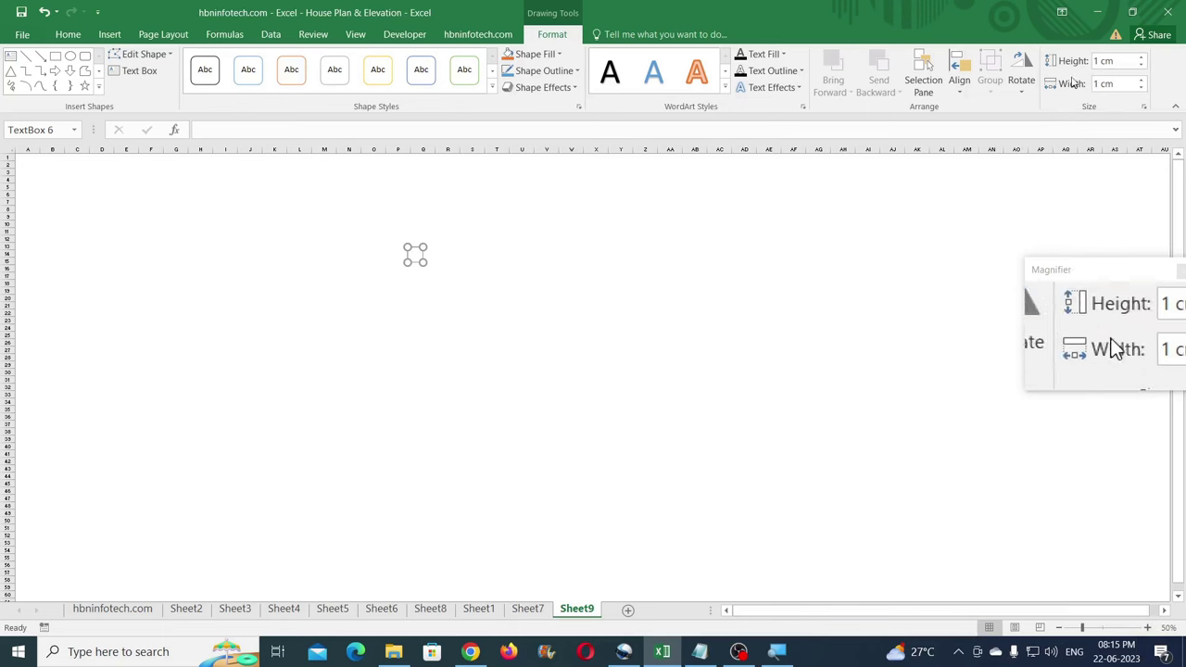
# - Compare the text box's height and width at 70%, 80% and 50% zoom, ending at 50%
pyautogui.click(1149, 629)
pyautogui.click(1148, 629)
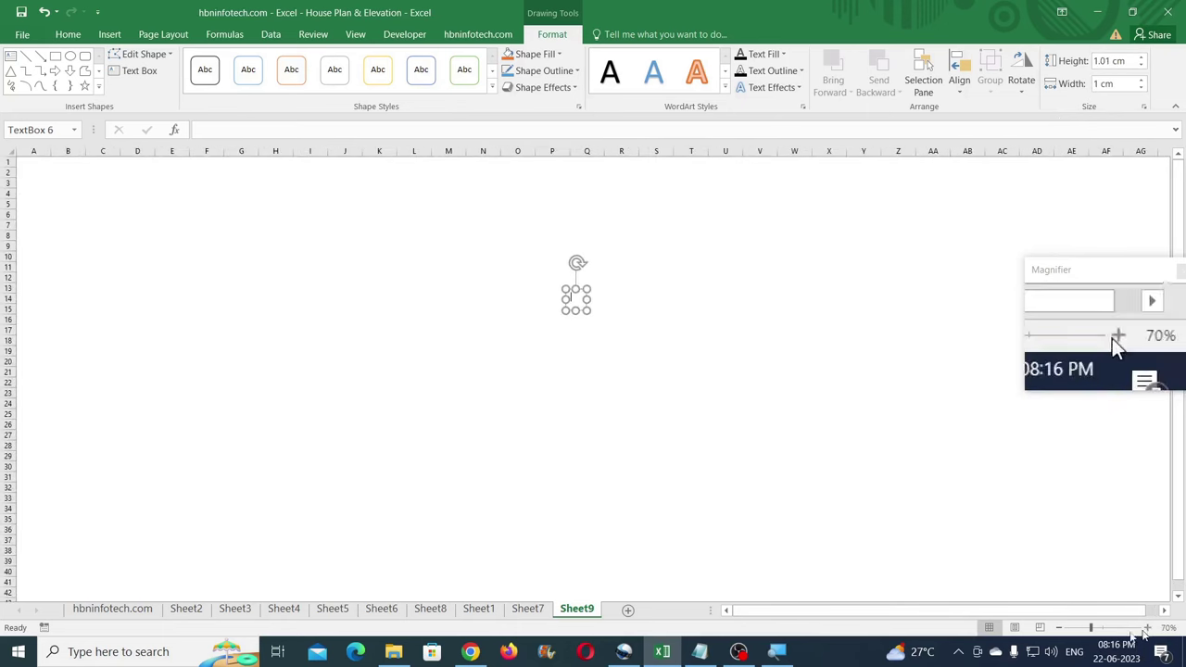
pyautogui.click(1059, 628)
pyautogui.click(1058, 628)
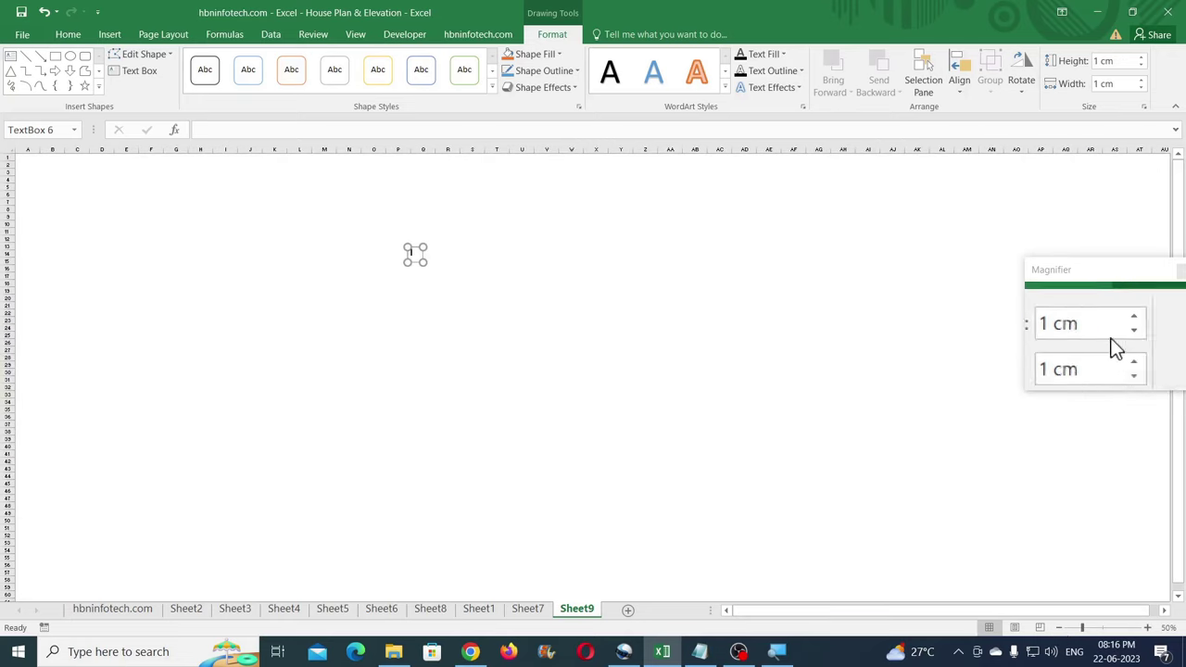
pyautogui.click(1148, 629)
pyautogui.click(1149, 629)
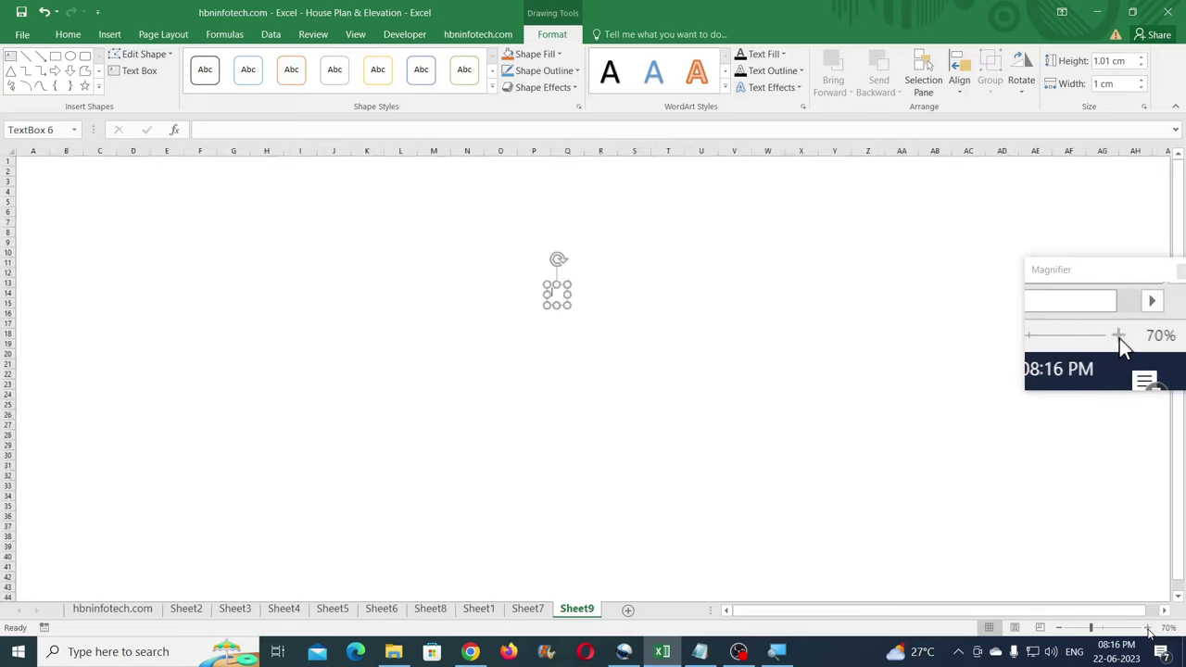
pyautogui.click(1149, 630)
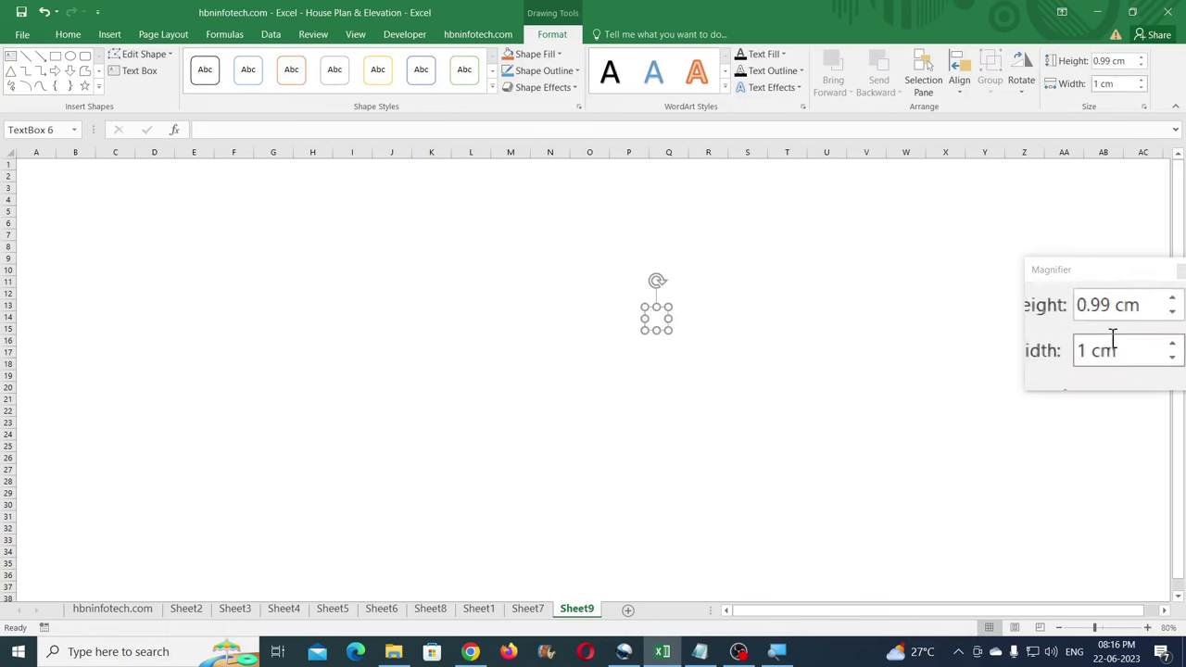
pyautogui.click(1059, 628)
pyautogui.click(1059, 628)
pyautogui.click(1058, 628)
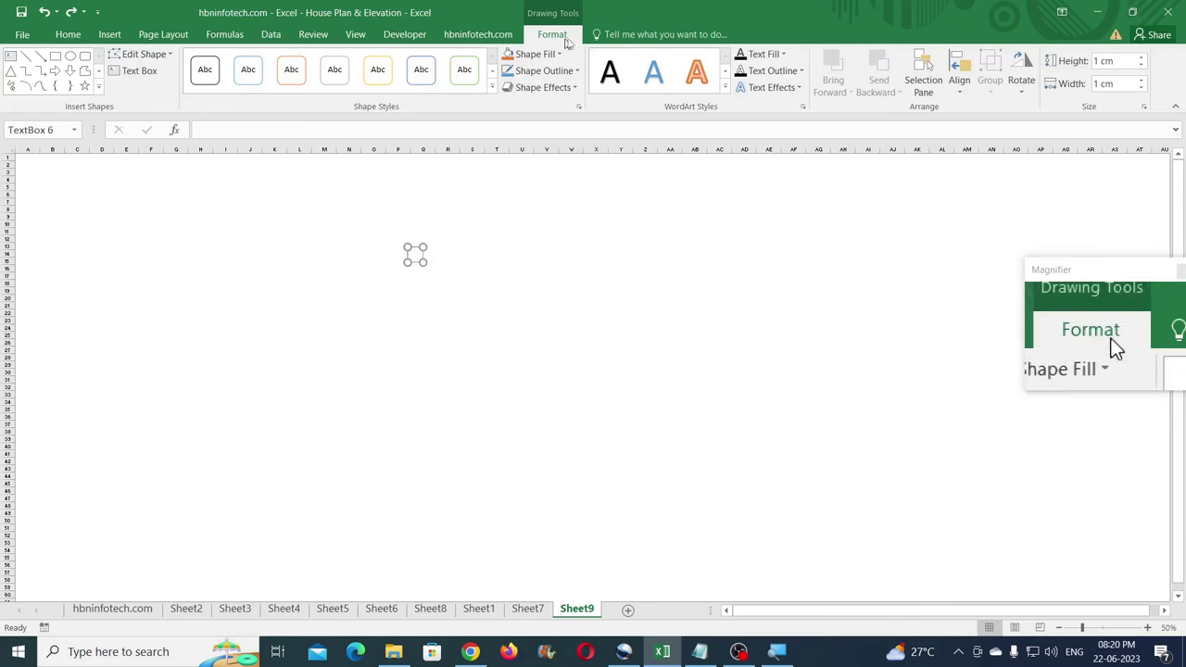
# - Turn on Snap to Shape and place two copies of the 1 cm text box side by side in a row with the original
pyautogui.click(959, 83)
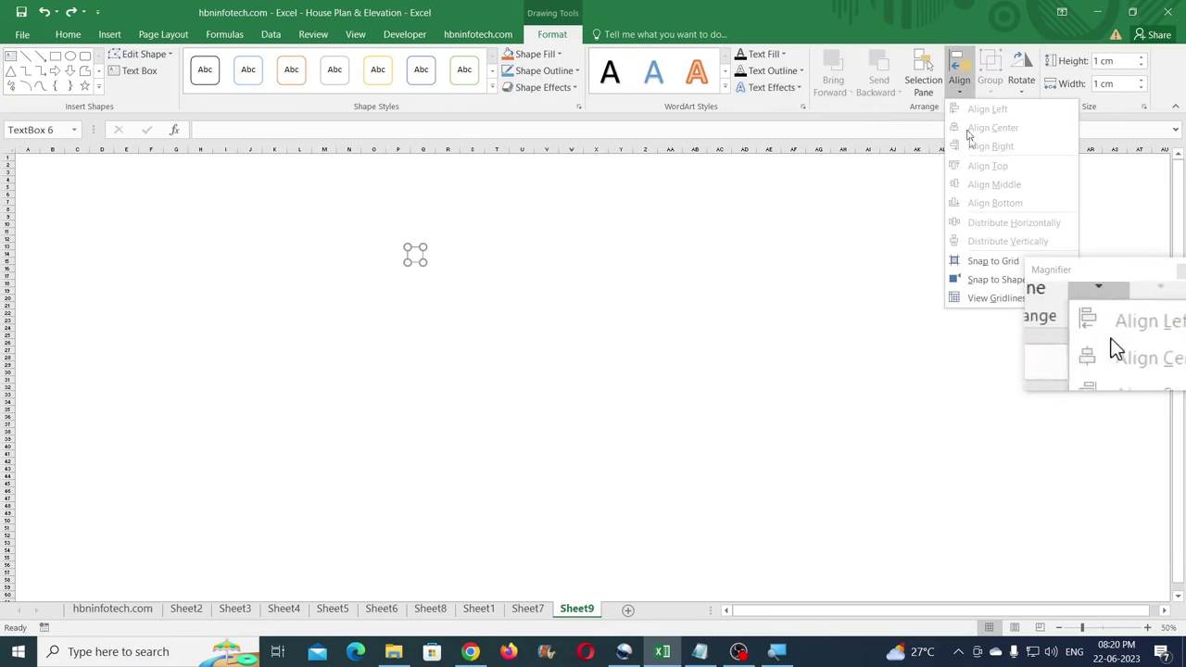
pyautogui.click(988, 281)
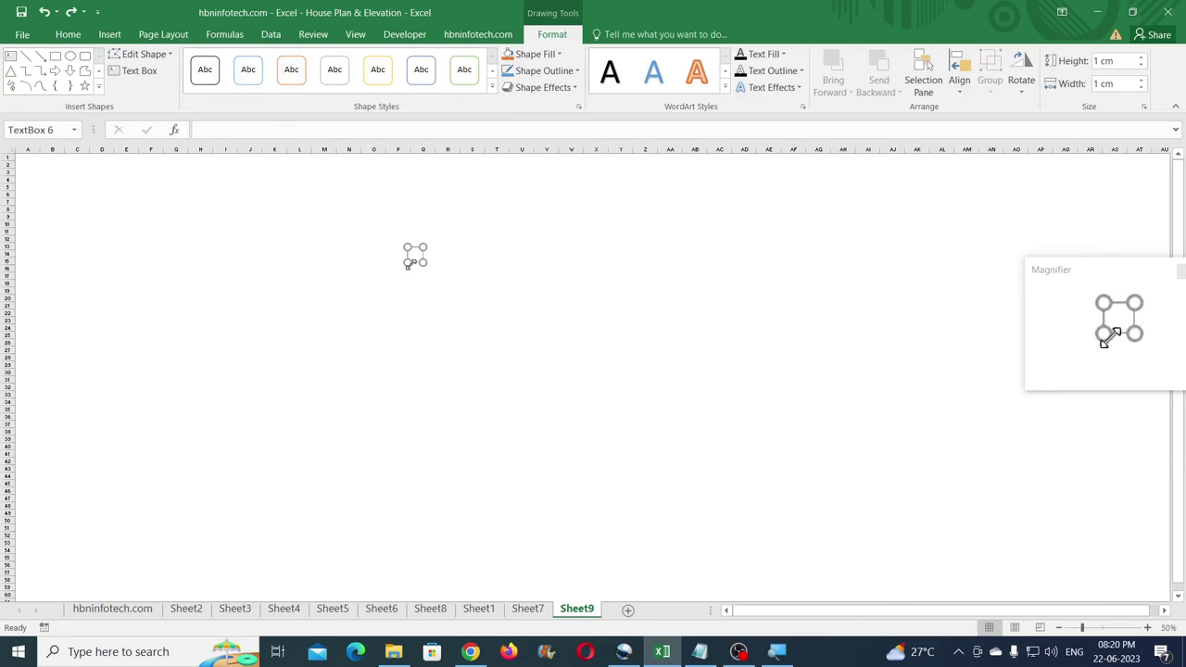
pyautogui.moveTo(418, 269); pyautogui.dragTo(445, 264)
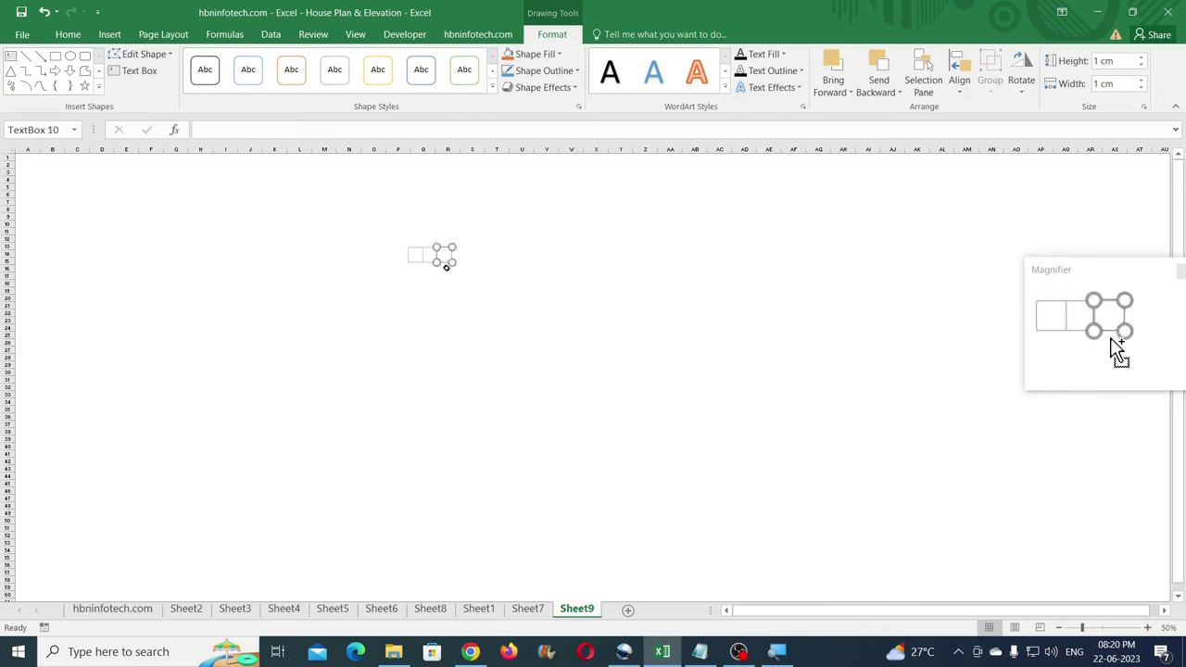
pyautogui.click(423, 298)
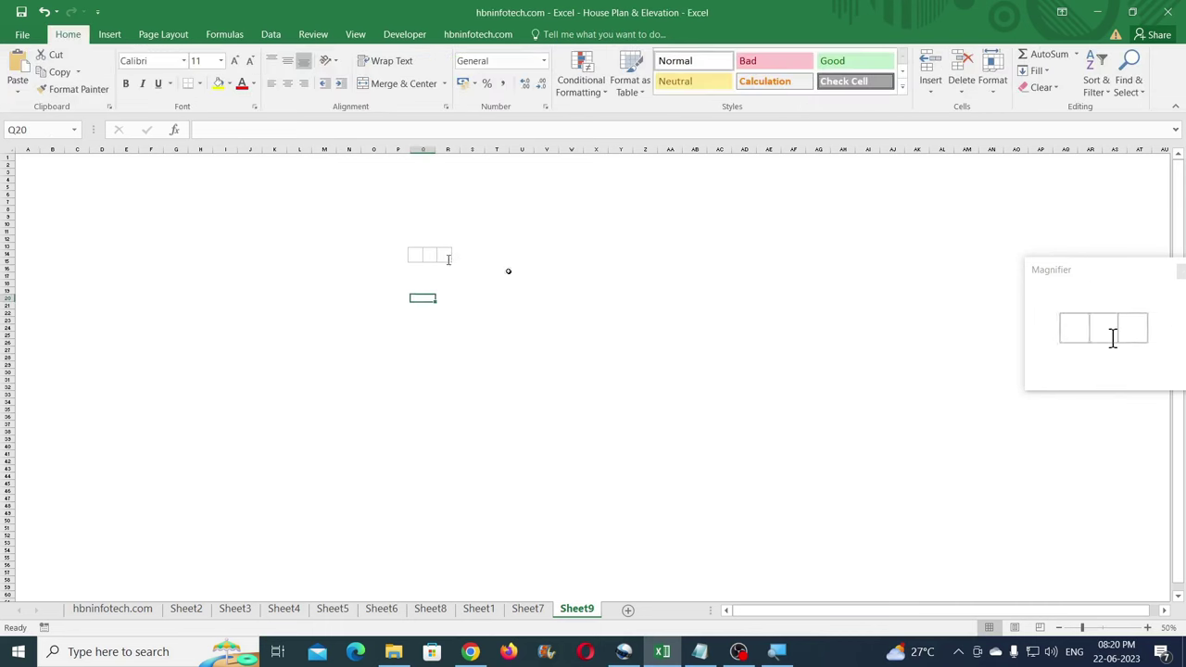
# - Examine the horizontal and vertical numbered rulers around the house plan on Sheet7
pyautogui.click(527, 609)
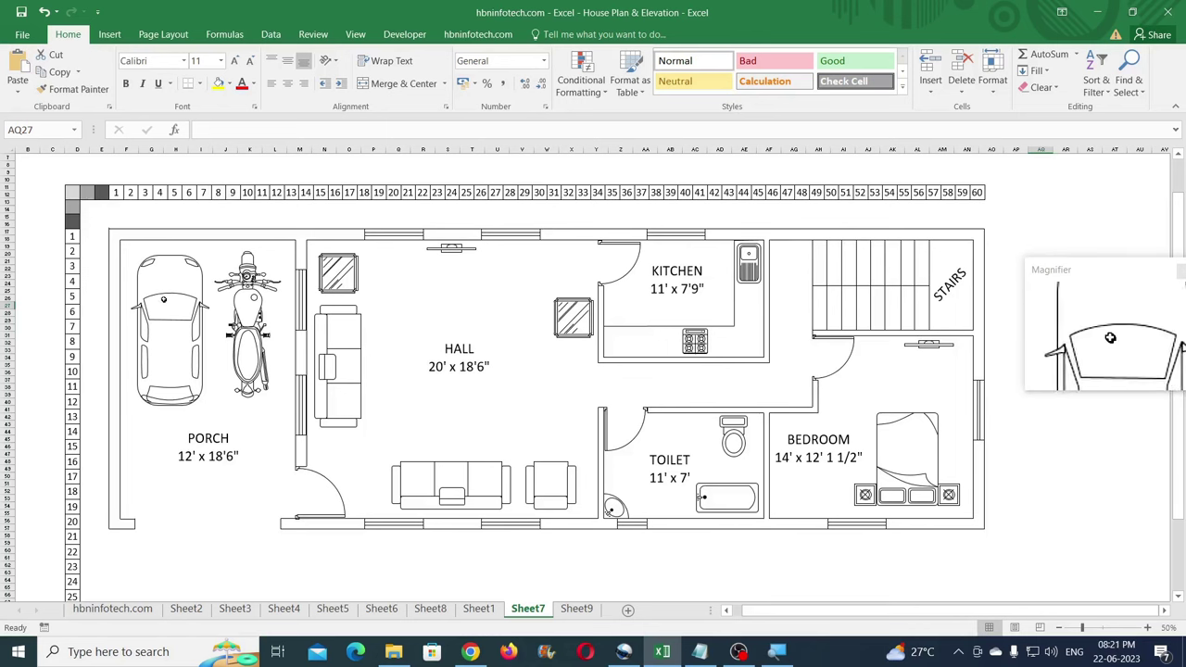
pyautogui.scroll(-5, 546, 371)
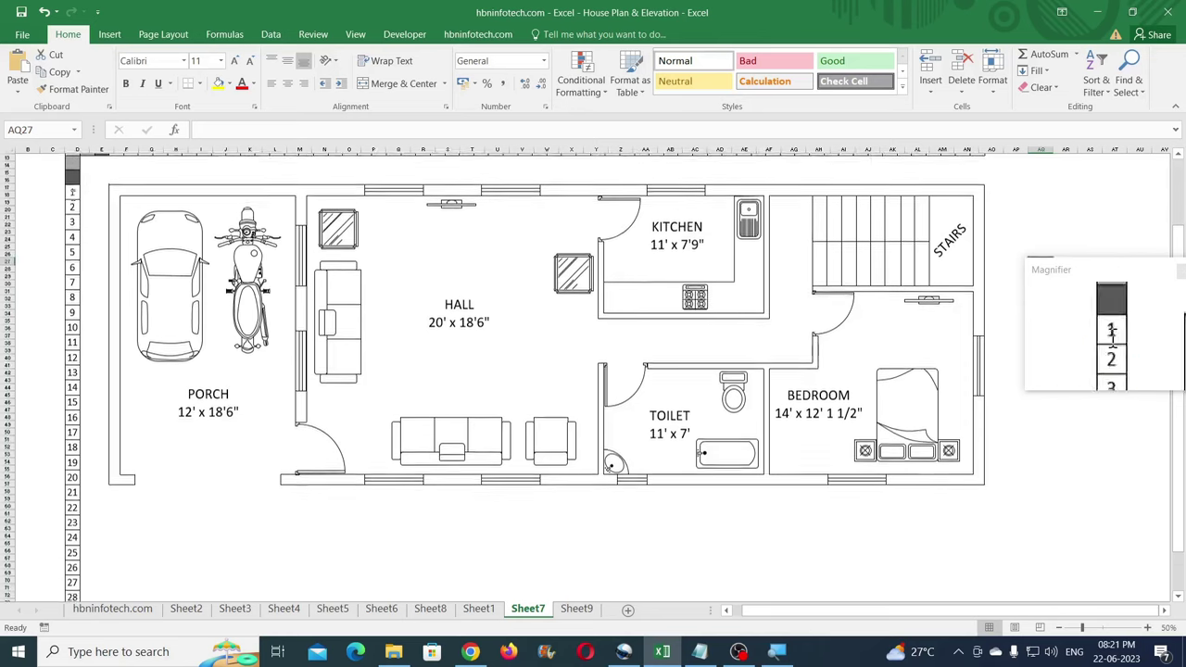
pyautogui.scroll(5, 1112, 339)
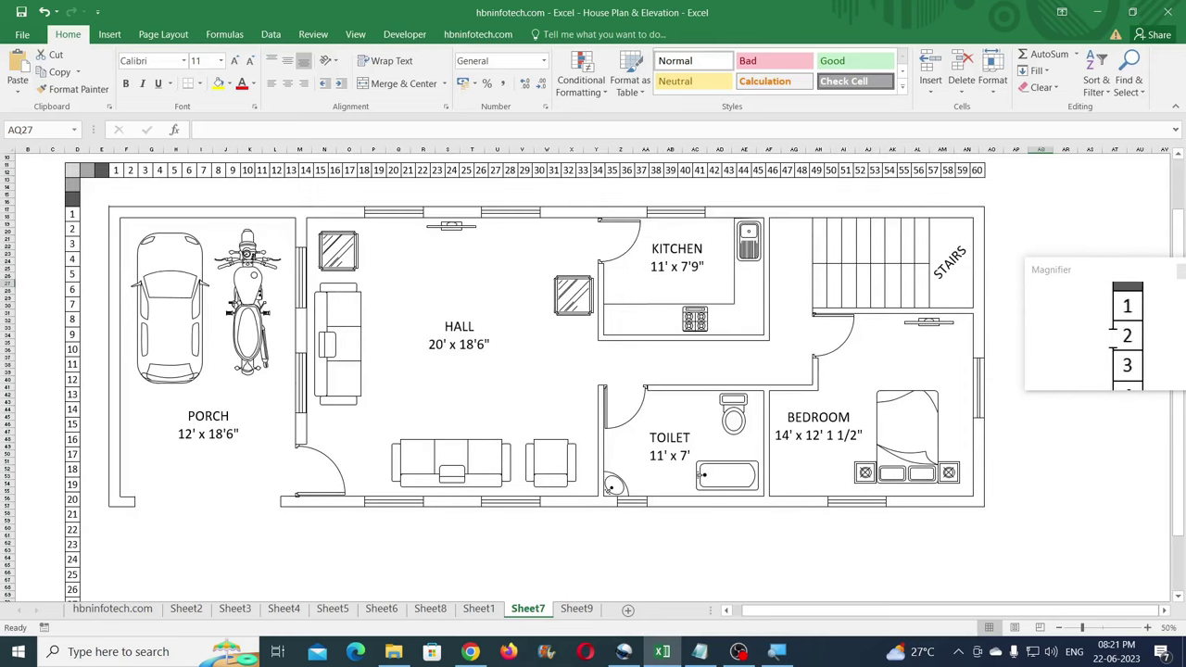
pyautogui.scroll(1, 1111, 340)
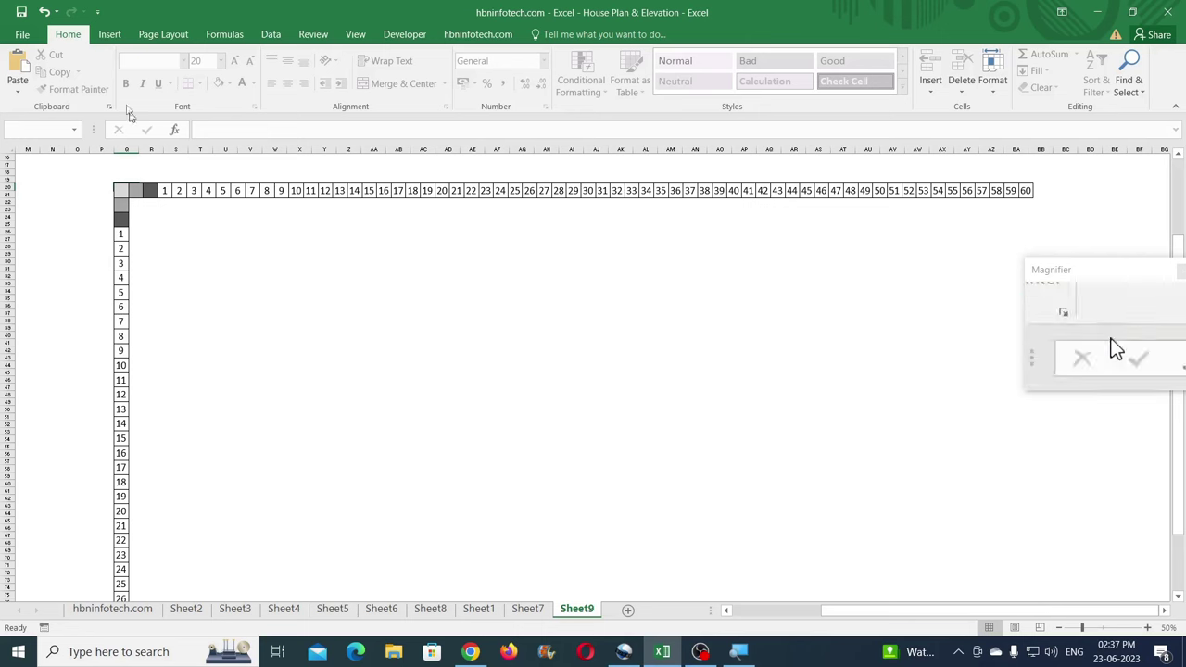
# - Draw a horizontal straight line below the horizontal ruler on Sheet9 and set its width to 100 cm
pyautogui.click(119, 35)
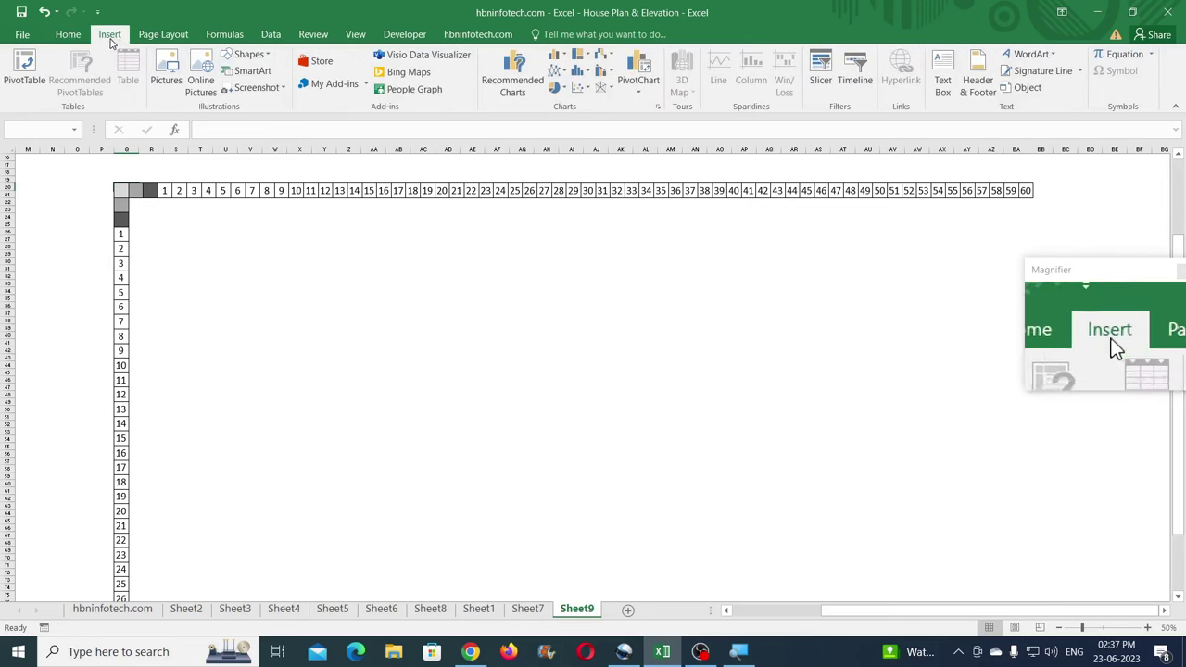
pyautogui.click(261, 55)
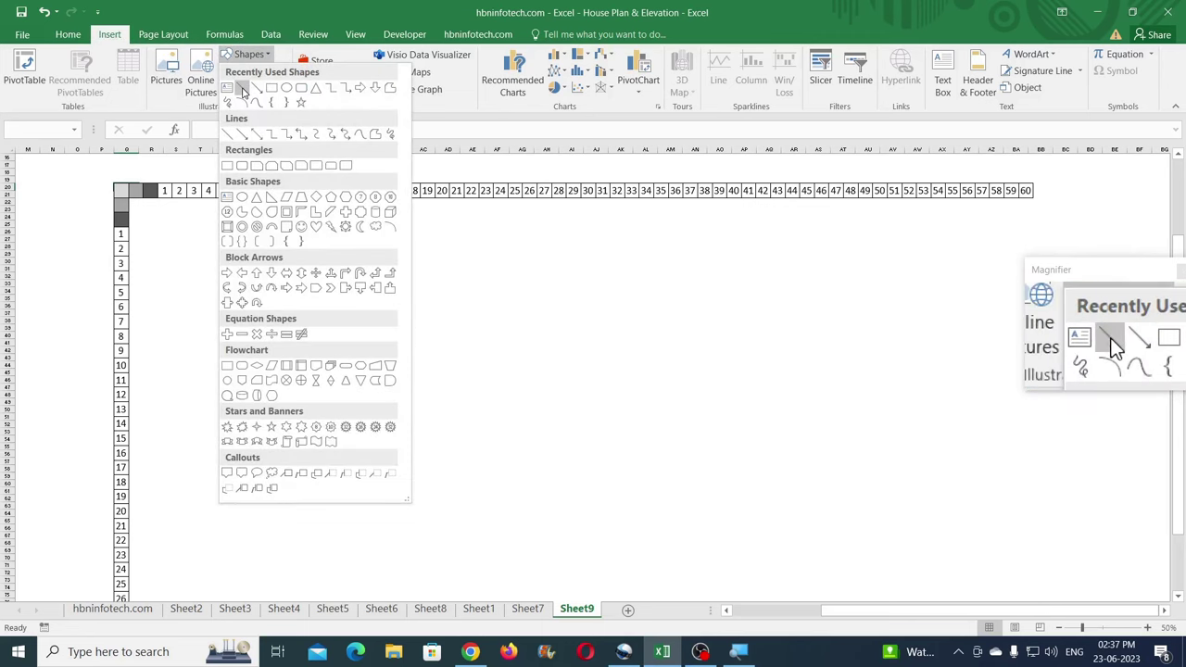
pyautogui.click(243, 89)
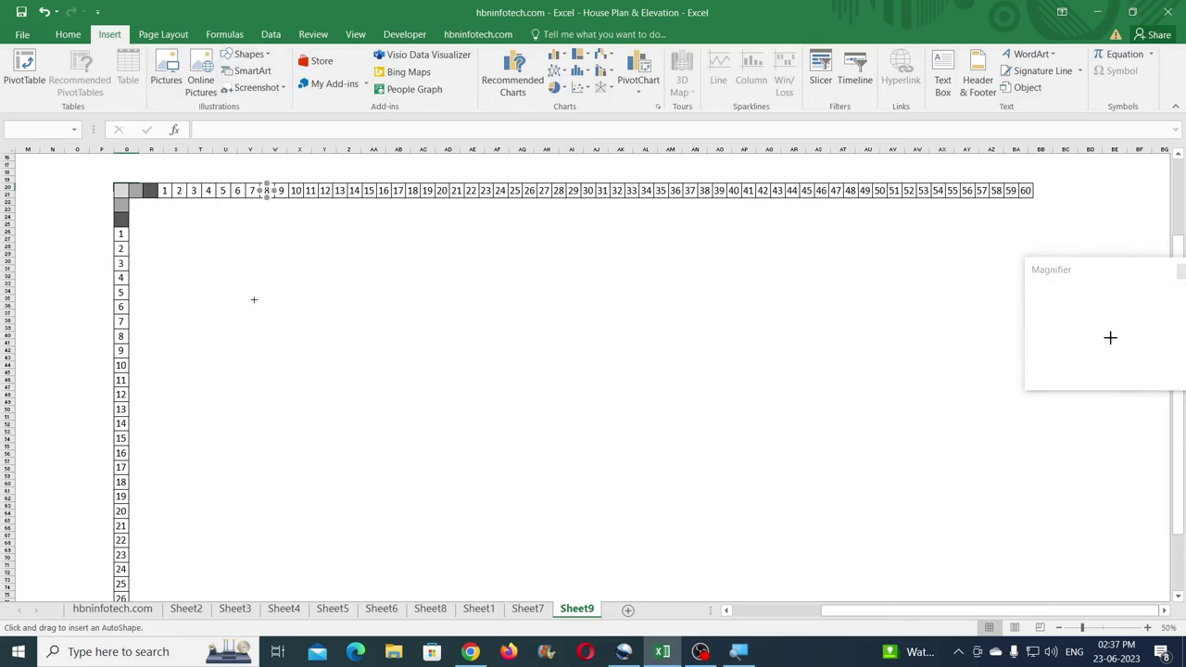
pyautogui.moveTo(408, 278); pyautogui.dragTo(583, 279)
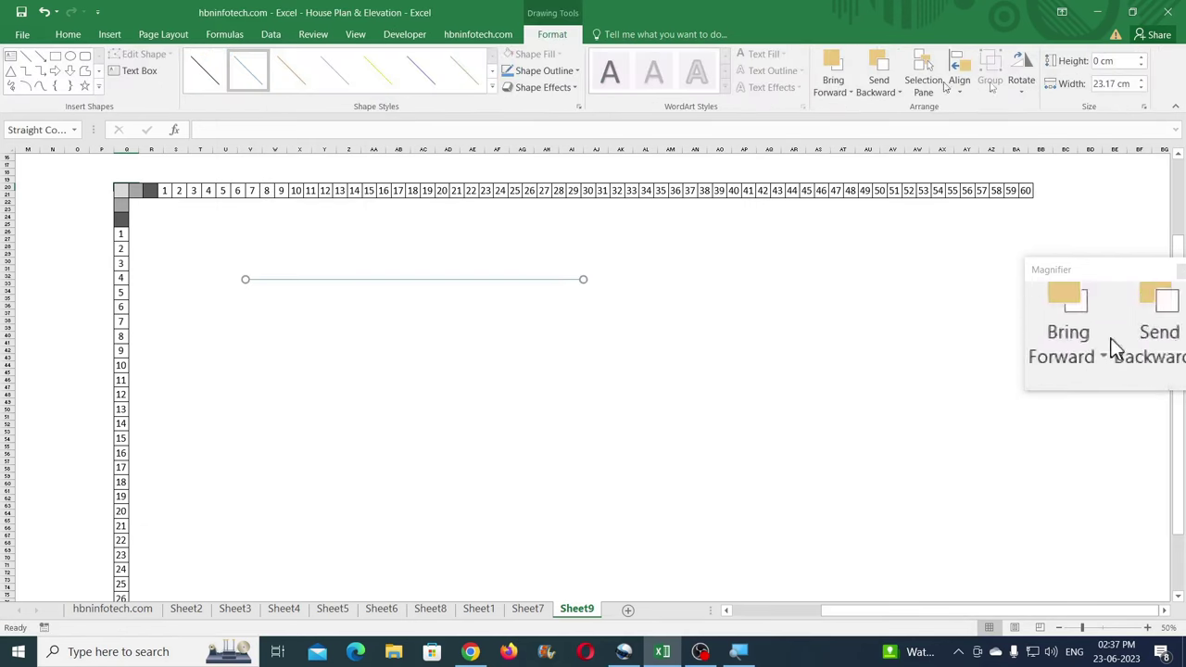
pyautogui.click(1127, 87)
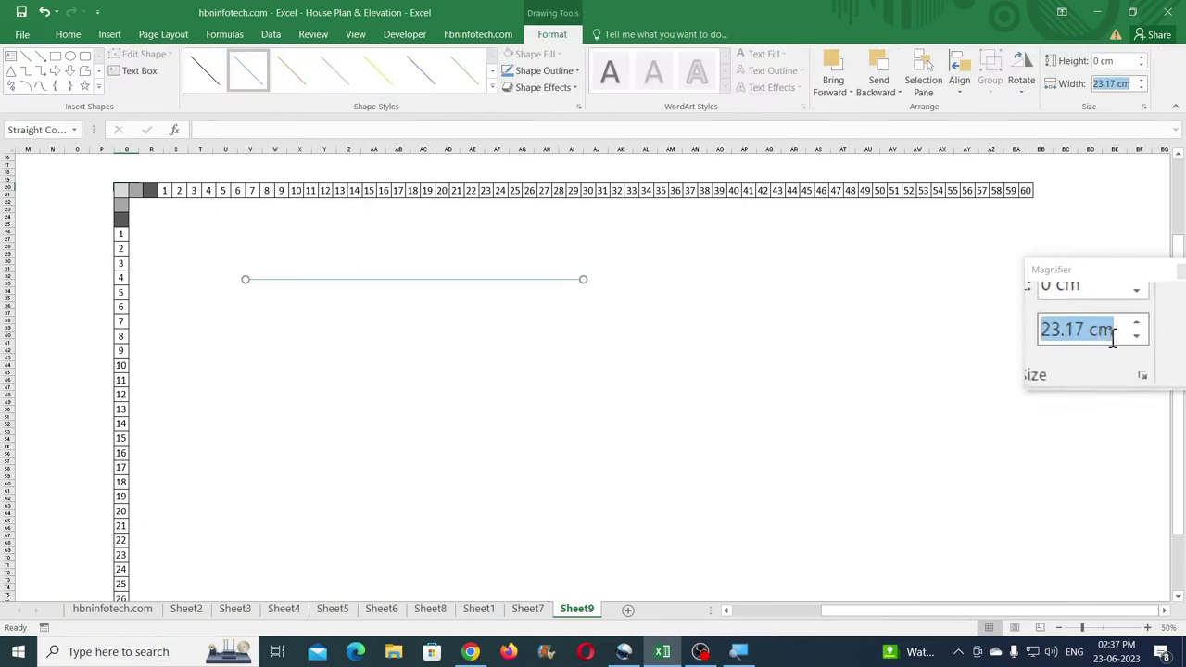
pyautogui.write('100')
pyautogui.press('Return')
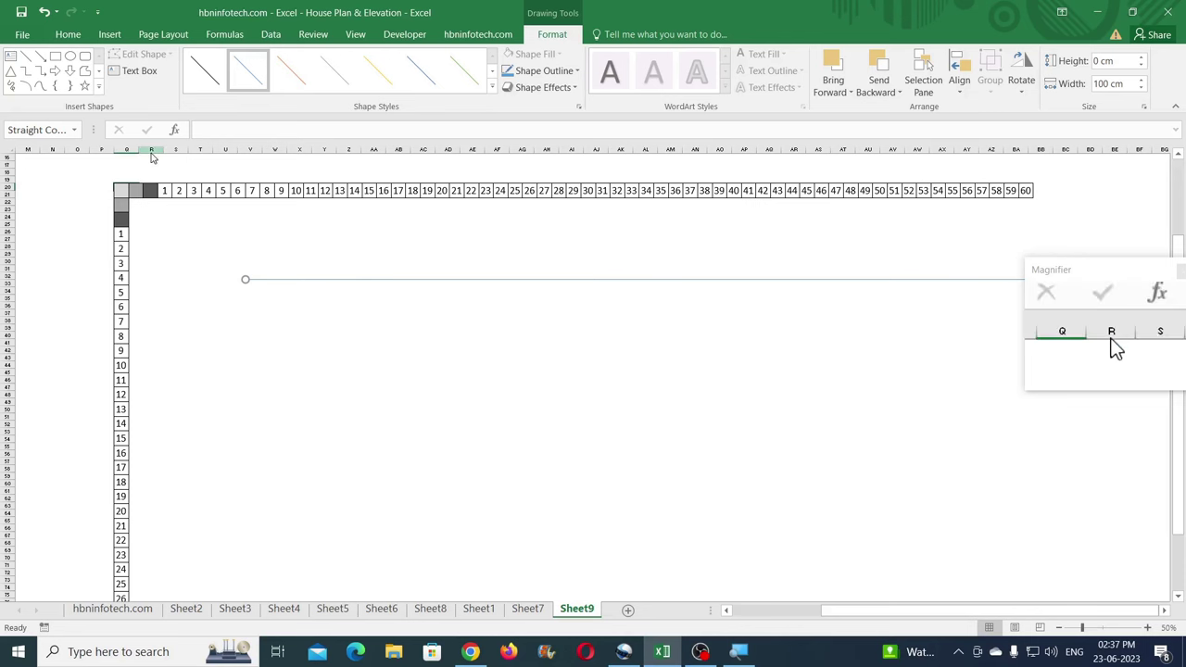
# - Draw a vertical straight line beside the vertical ruler and set its height to 100 cm
pyautogui.click(27, 57)
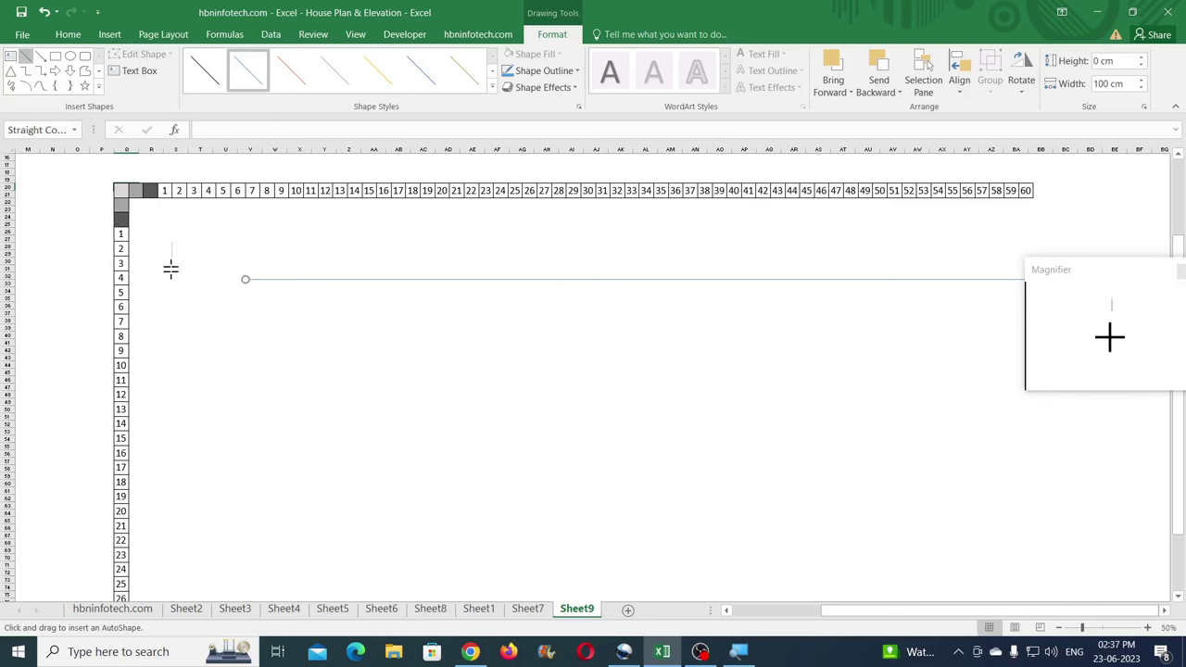
pyautogui.moveTo(172, 243); pyautogui.dragTo(171, 523)
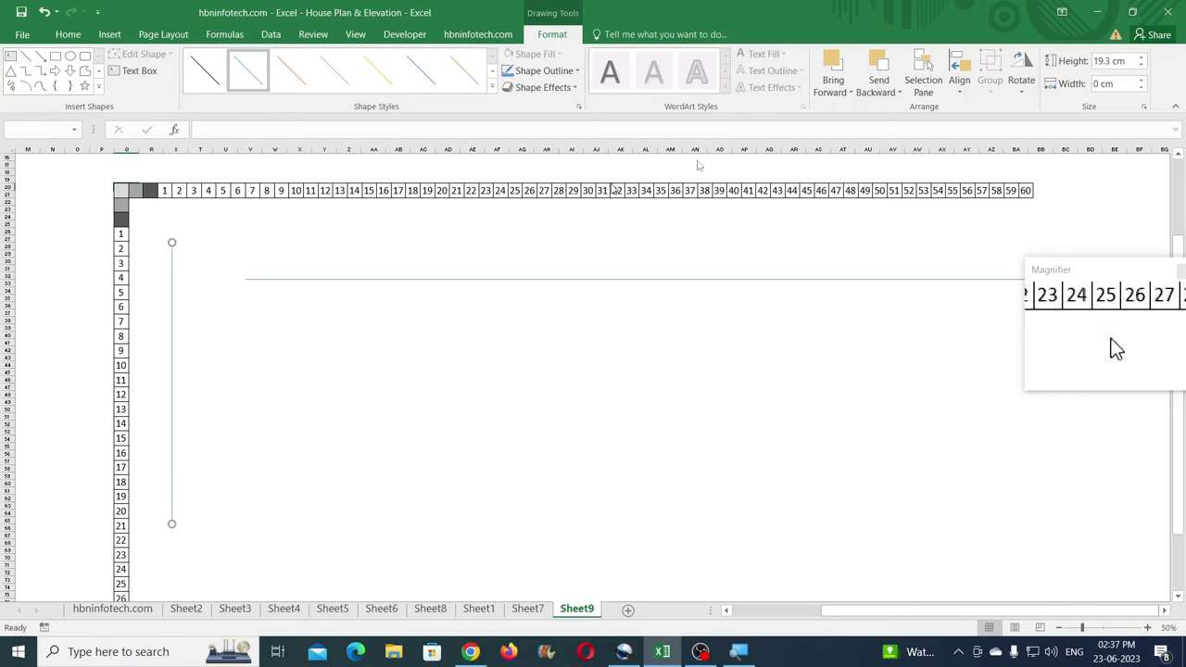
pyautogui.click(1126, 61)
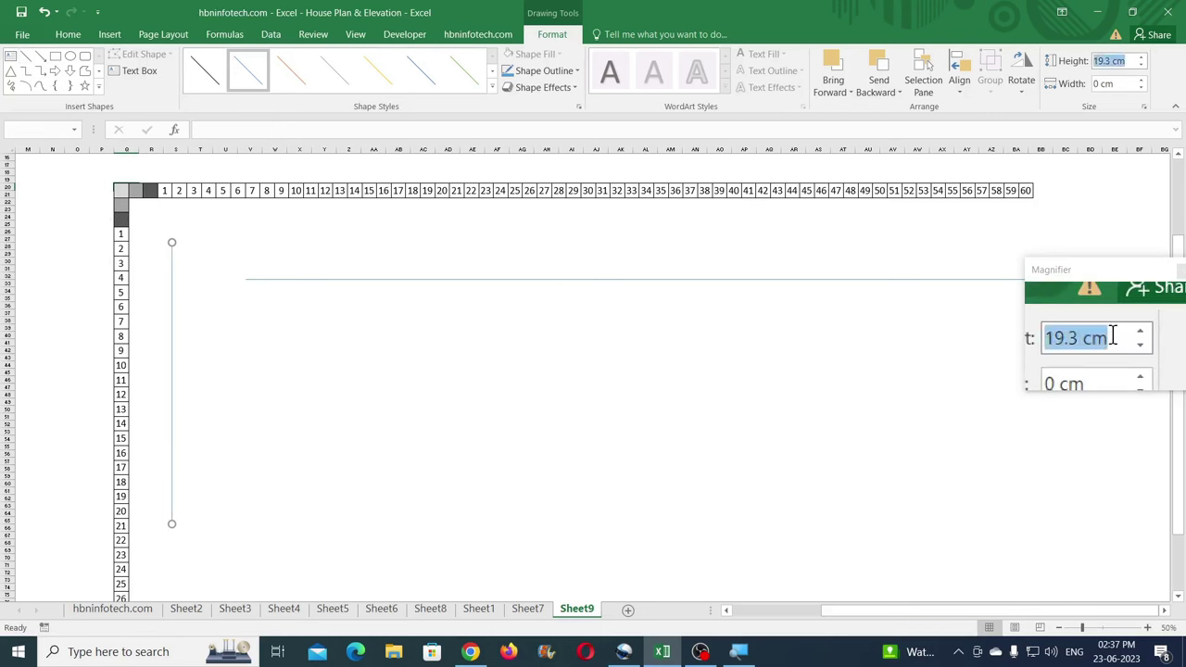
pyautogui.write('100')
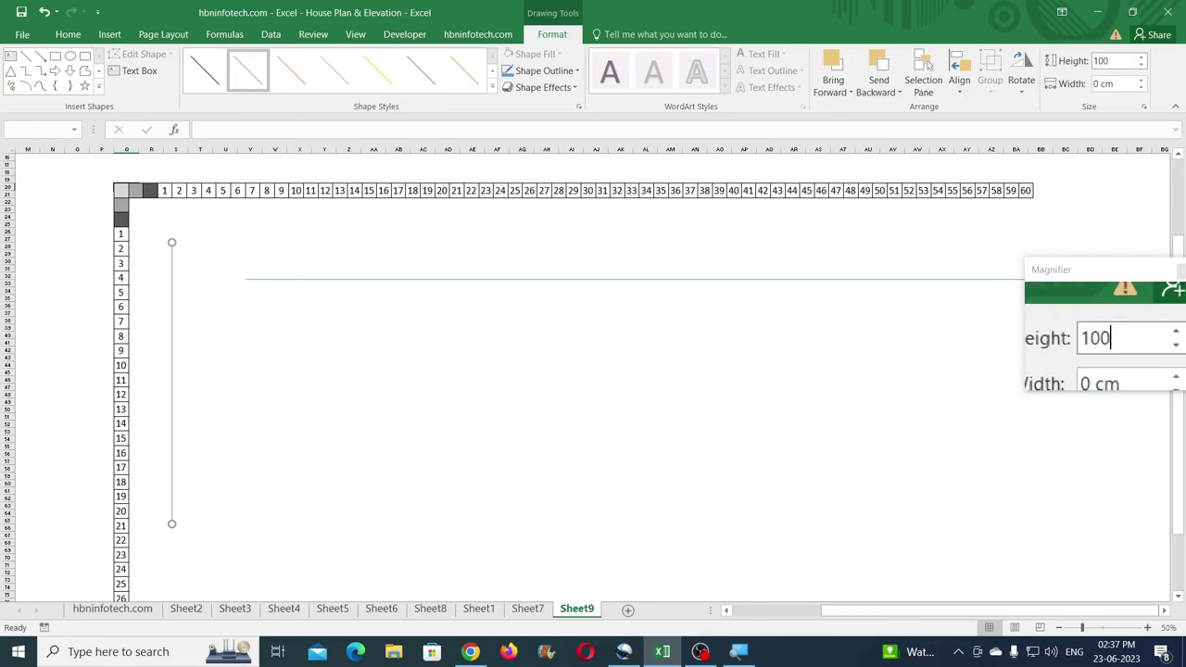
pyautogui.press('Return')
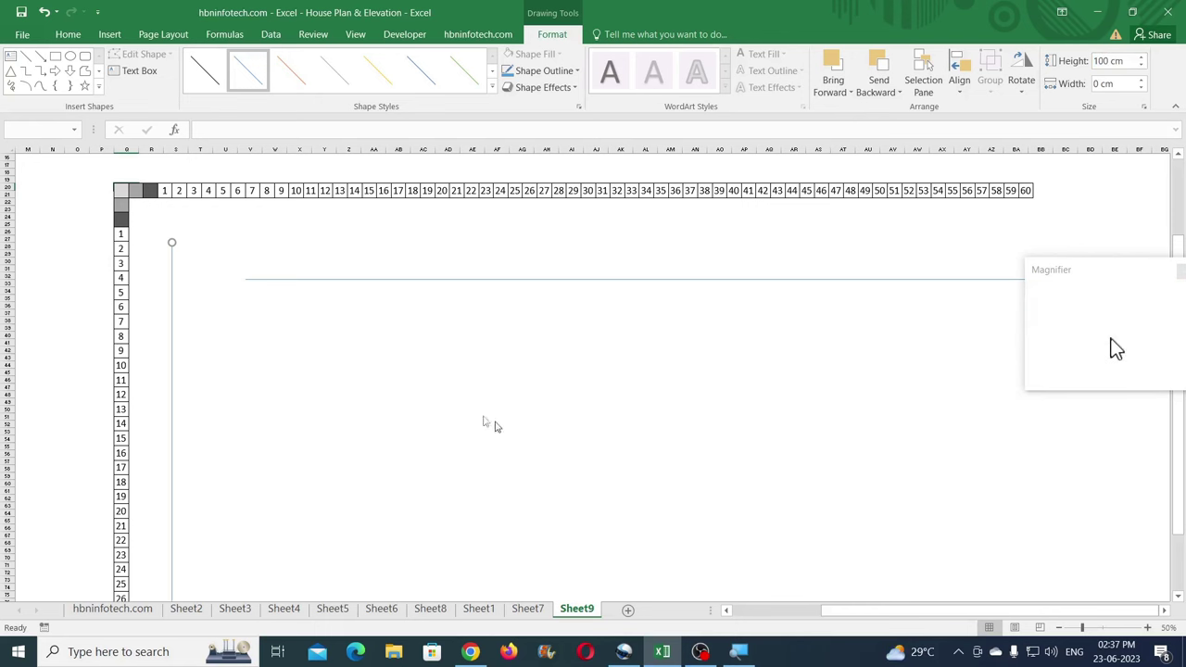
pyautogui.click(351, 374)
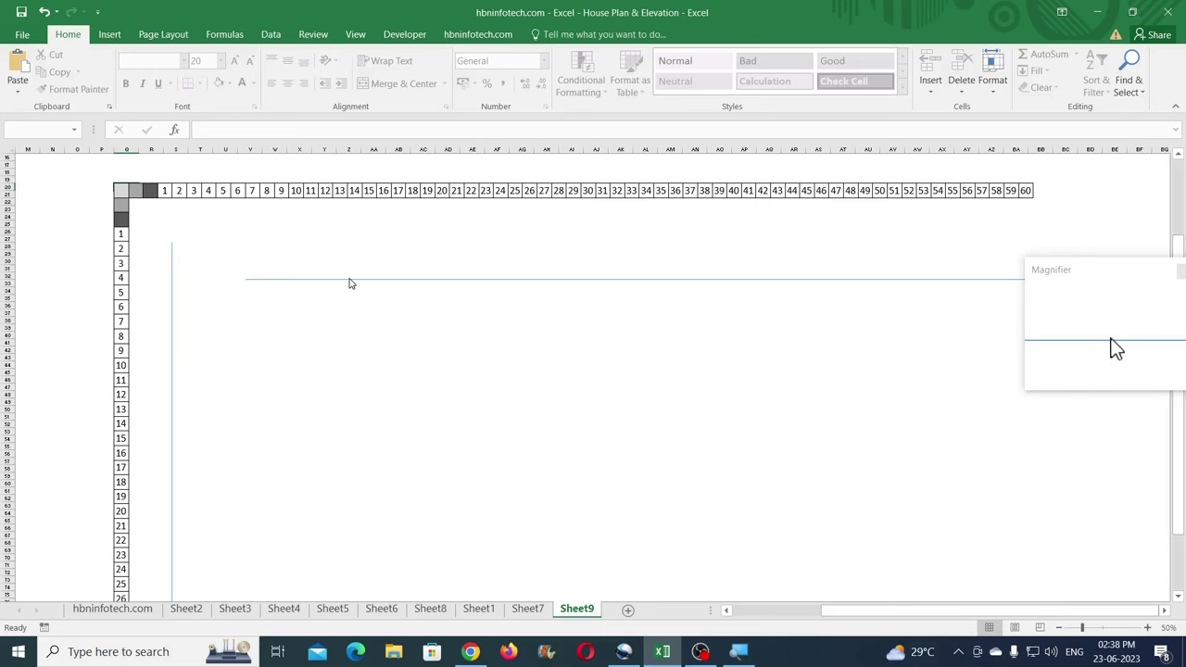
# - Move the horizontal and vertical 100 cm lines onto the starting edges of ruler box 1 as crossing guide lines
pyautogui.moveTo(341, 278)
pyautogui.mouseDown()
pyautogui.moveTo(238, 228)
pyautogui.moveTo(201, 226)
pyautogui.mouseUp()
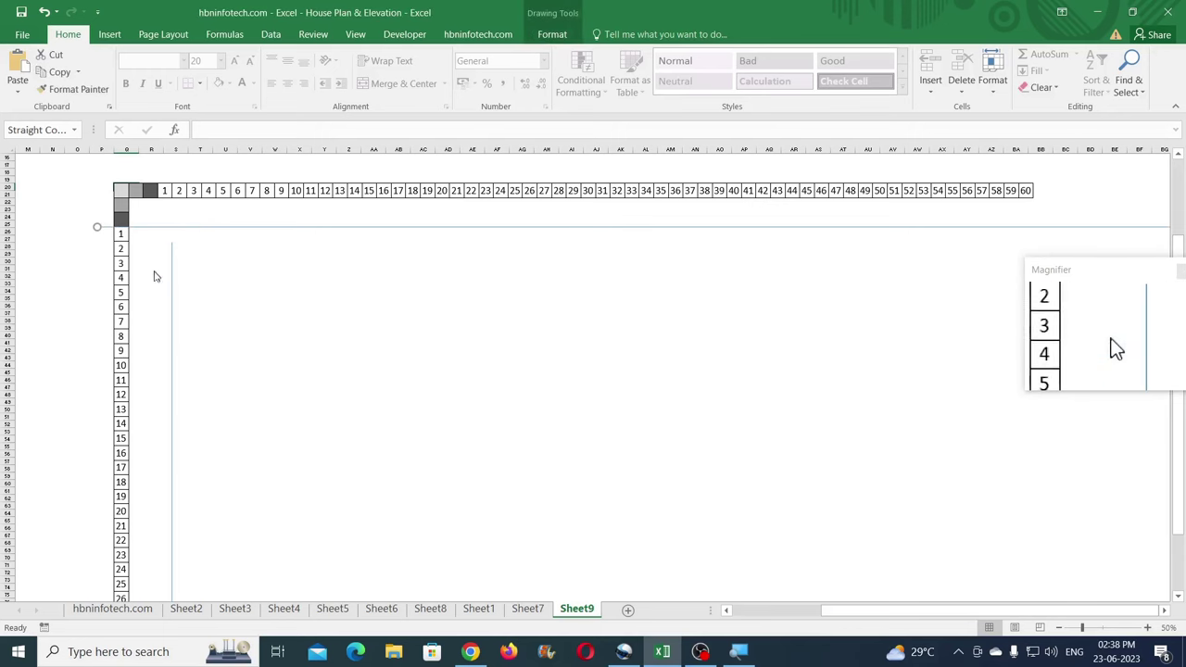
pyautogui.moveTo(167, 259); pyautogui.dragTo(152, 196)
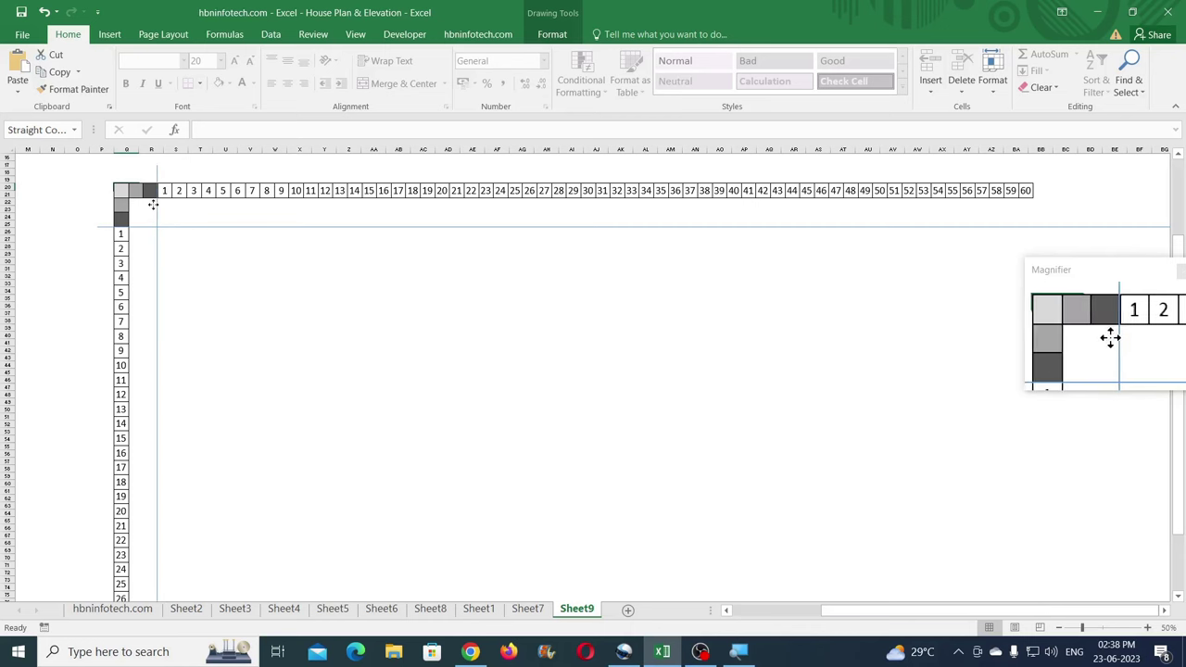
pyautogui.click(162, 234)
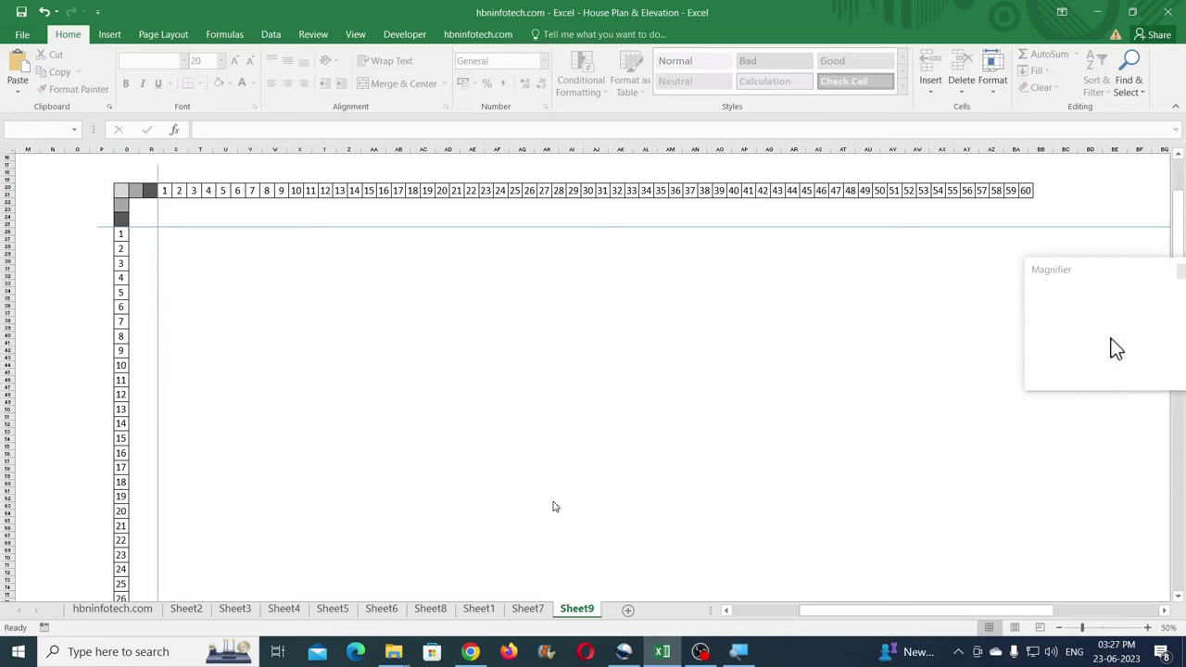
# - View the house plan on Sheet7, switch to Chrome and convert 9 inches and 4.5 inches to feet in Google's converter
pyautogui.click(527, 609)
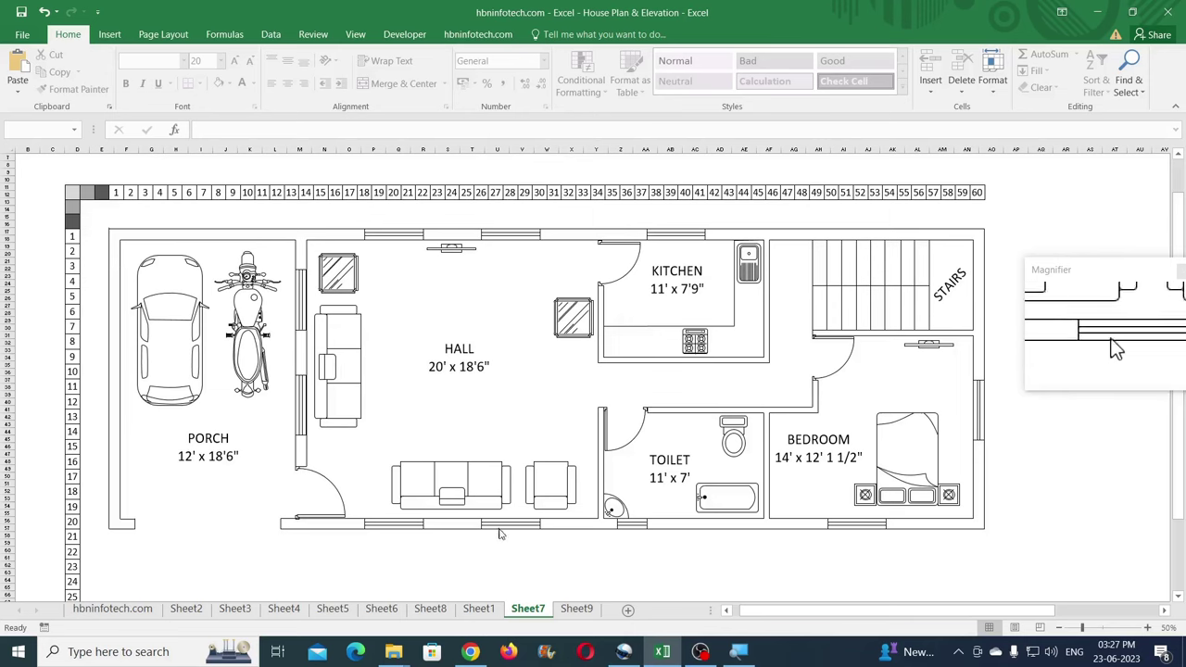
pyautogui.click(471, 652)
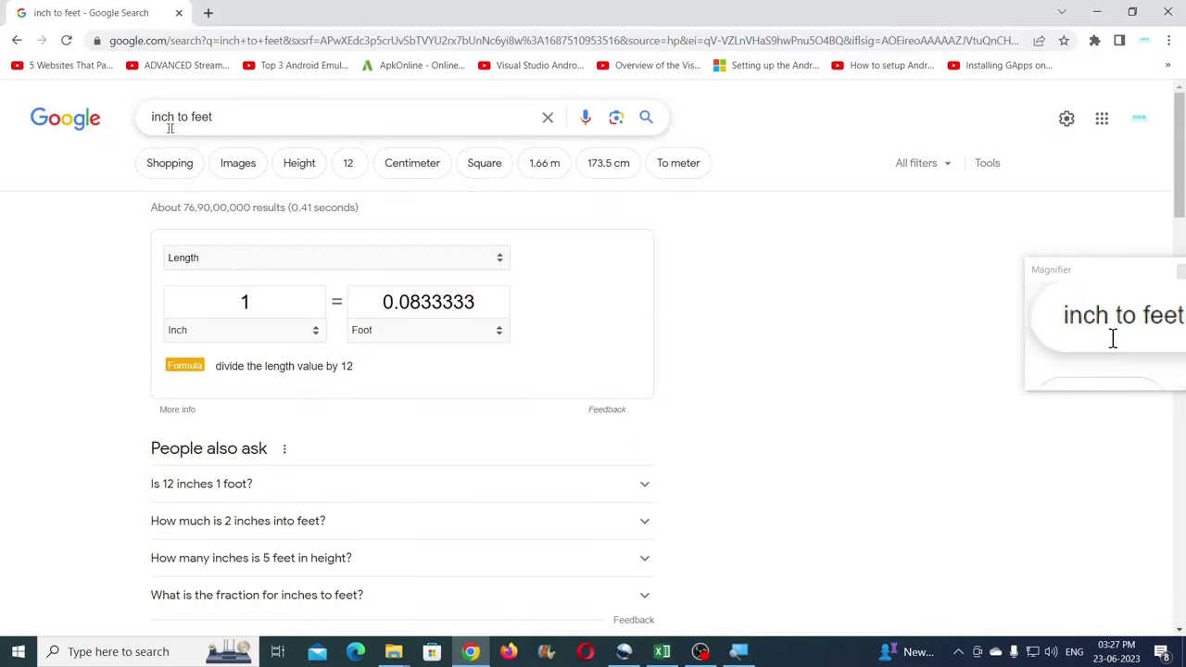
pyautogui.click(256, 308)
pyautogui.doubleClick(245, 302)
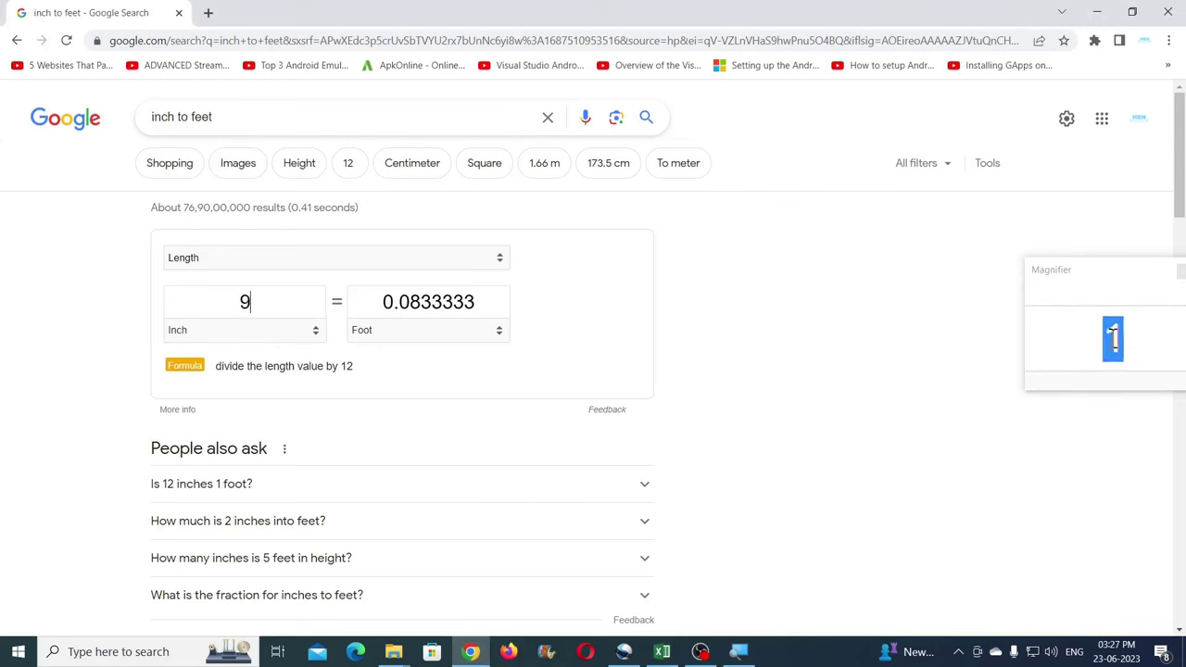
pyautogui.write('9')
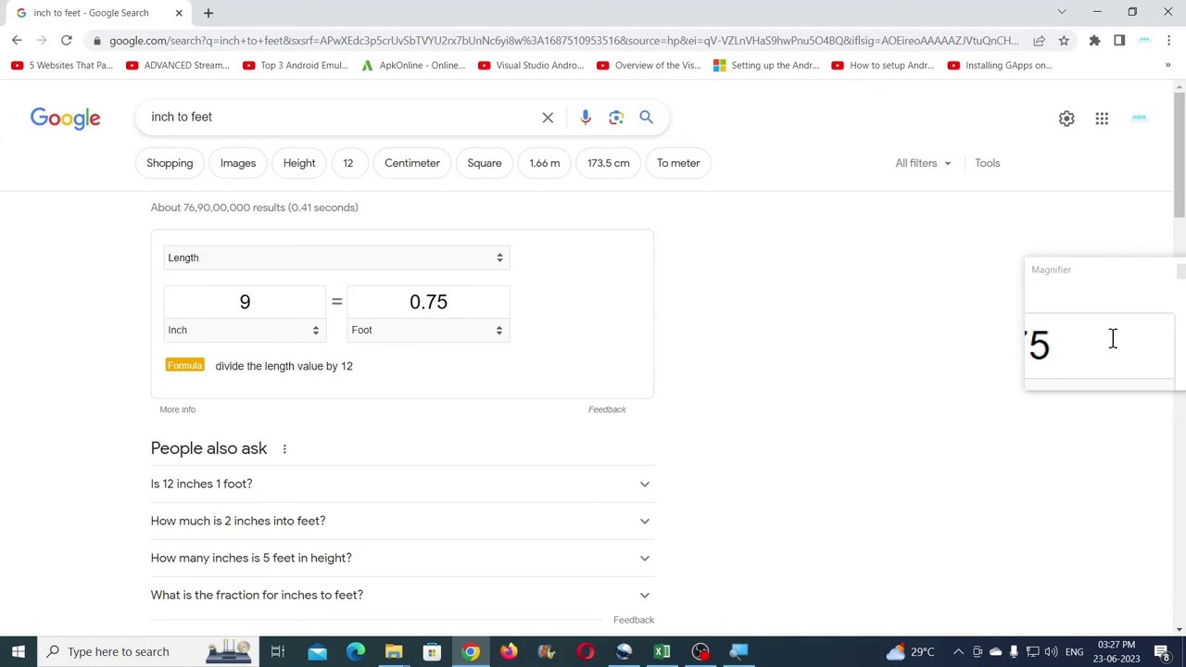
pyautogui.hotkey('ctrl', 'a')
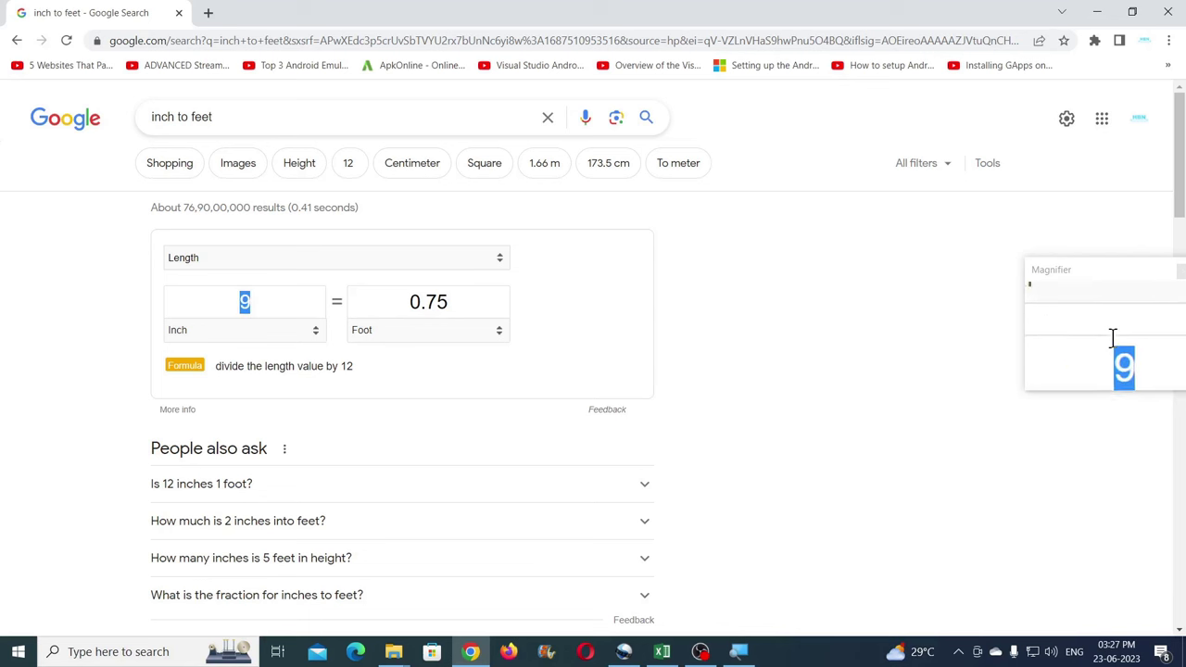
pyautogui.write('4.5')
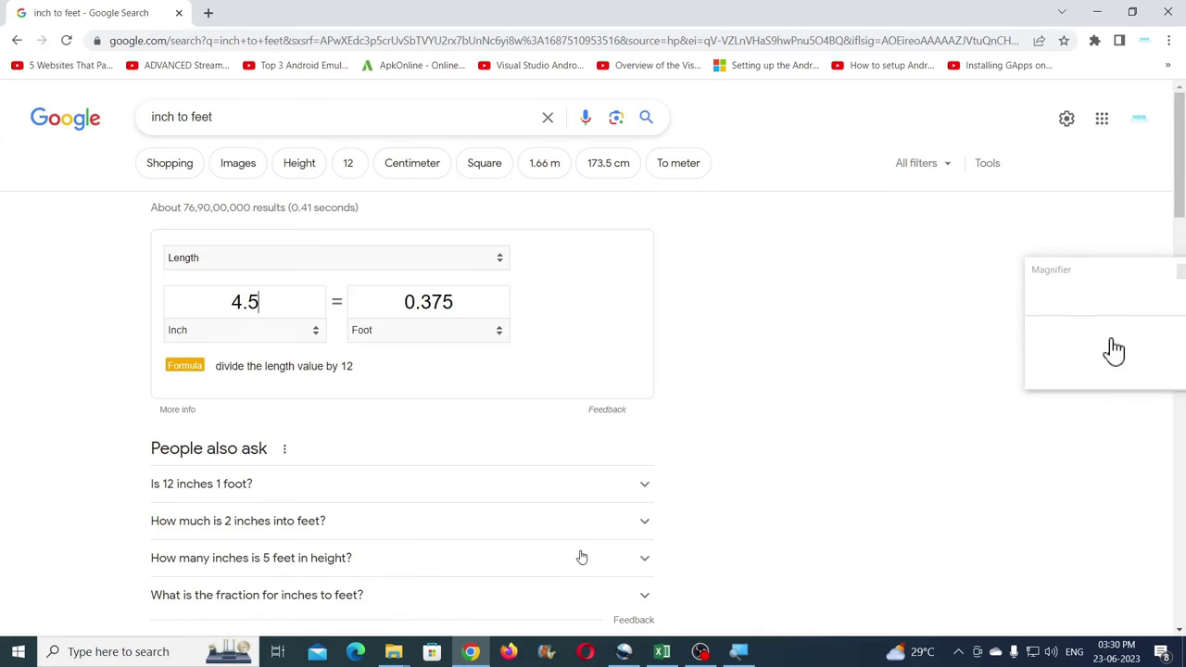
# - Return to Sheet9 in Excel and draw a vertical line about 16.3 cm long below the horizontal ruler's boxes 10 and 11
pyautogui.click(665, 653)
pyautogui.click(576, 608)
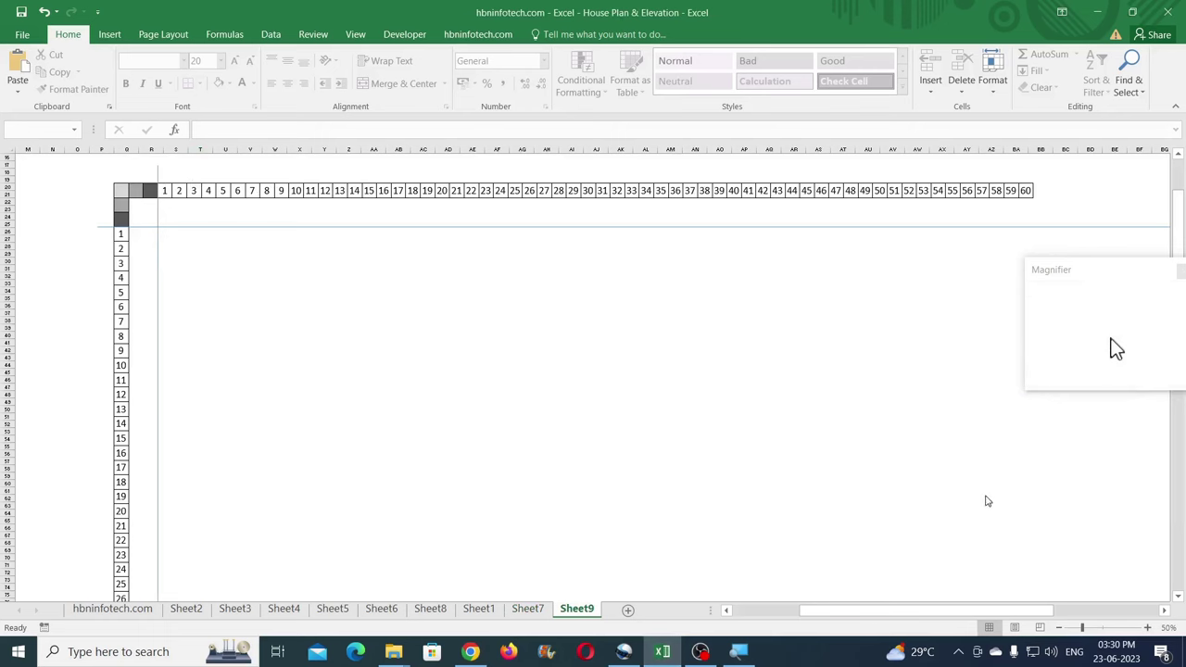
pyautogui.click(1163, 611)
pyautogui.click(1164, 610)
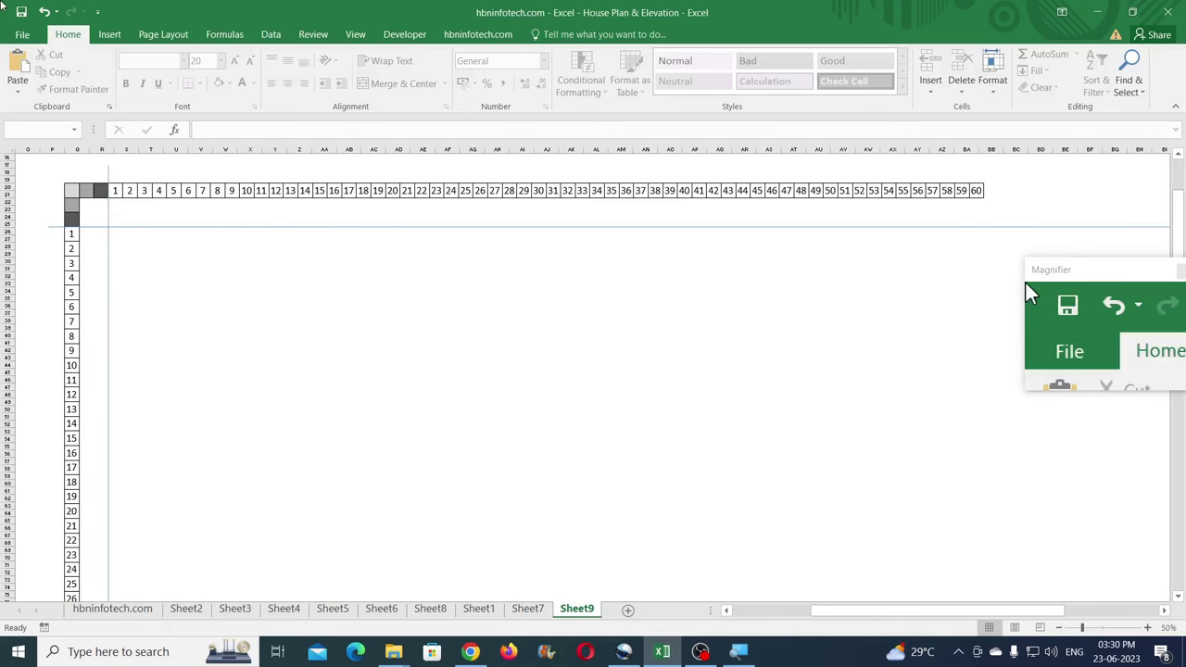
pyautogui.click(110, 34)
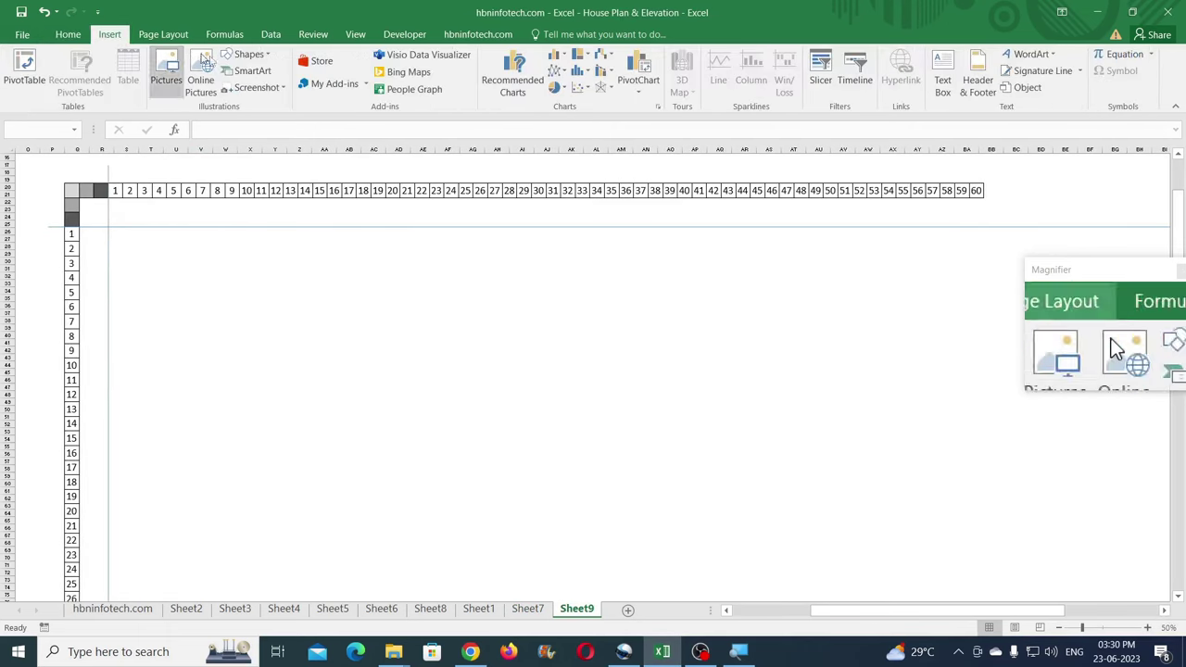
pyautogui.click(269, 57)
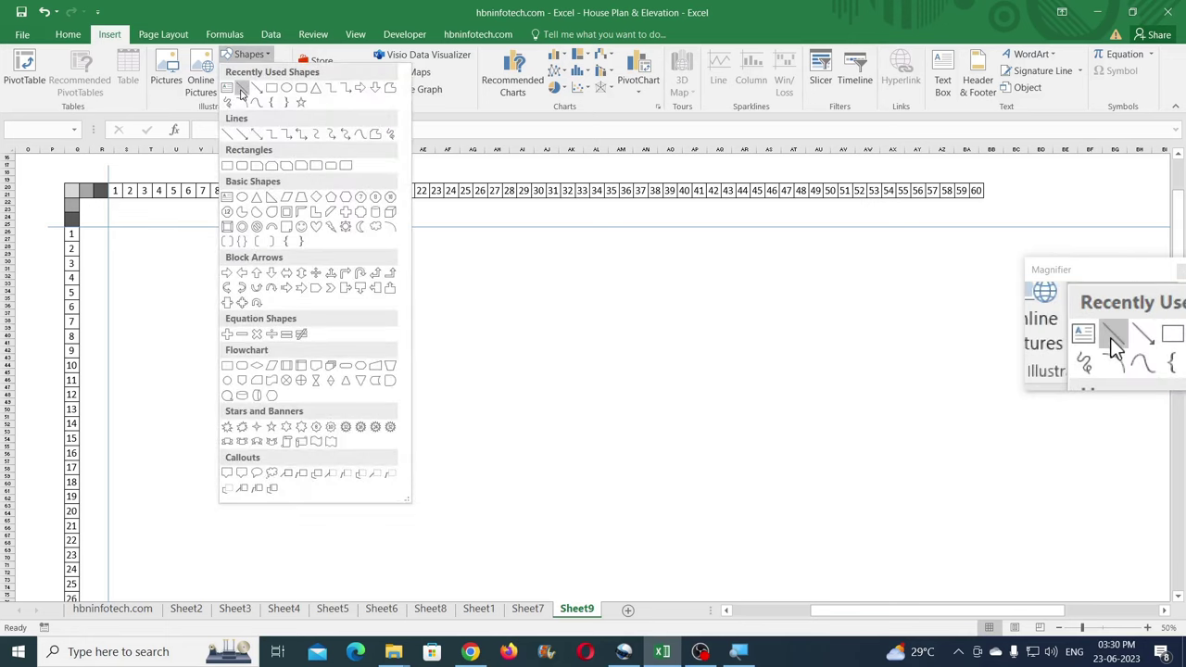
pyautogui.click(242, 88)
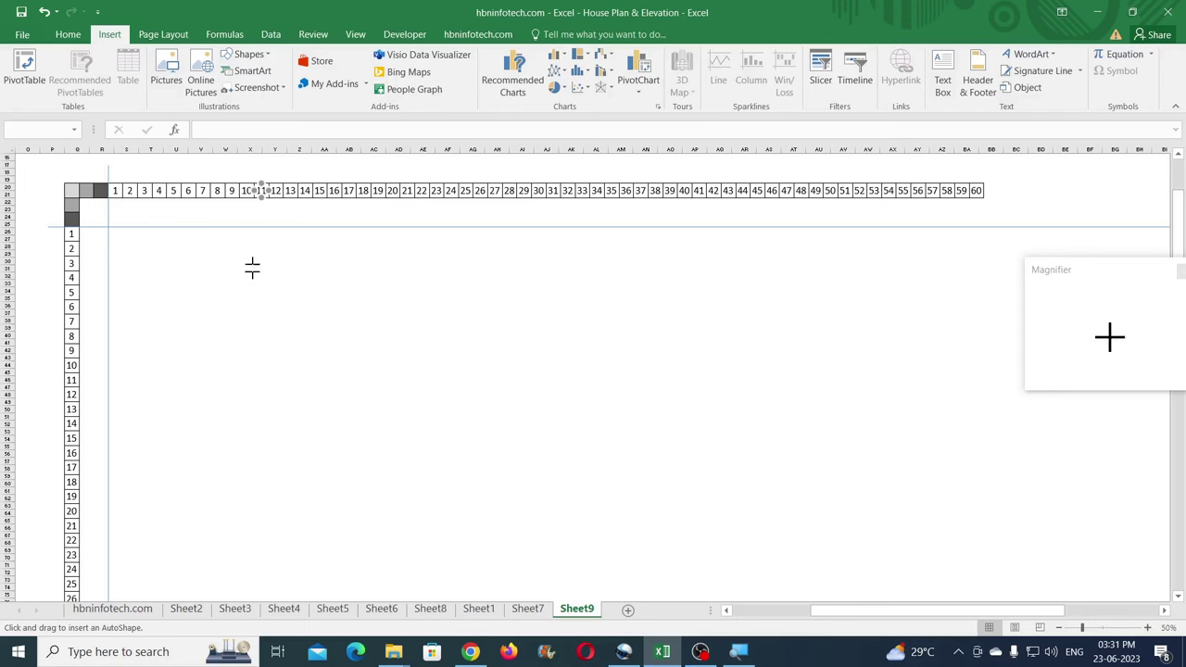
pyautogui.moveTo(254, 501); pyautogui.dragTo(254, 501)
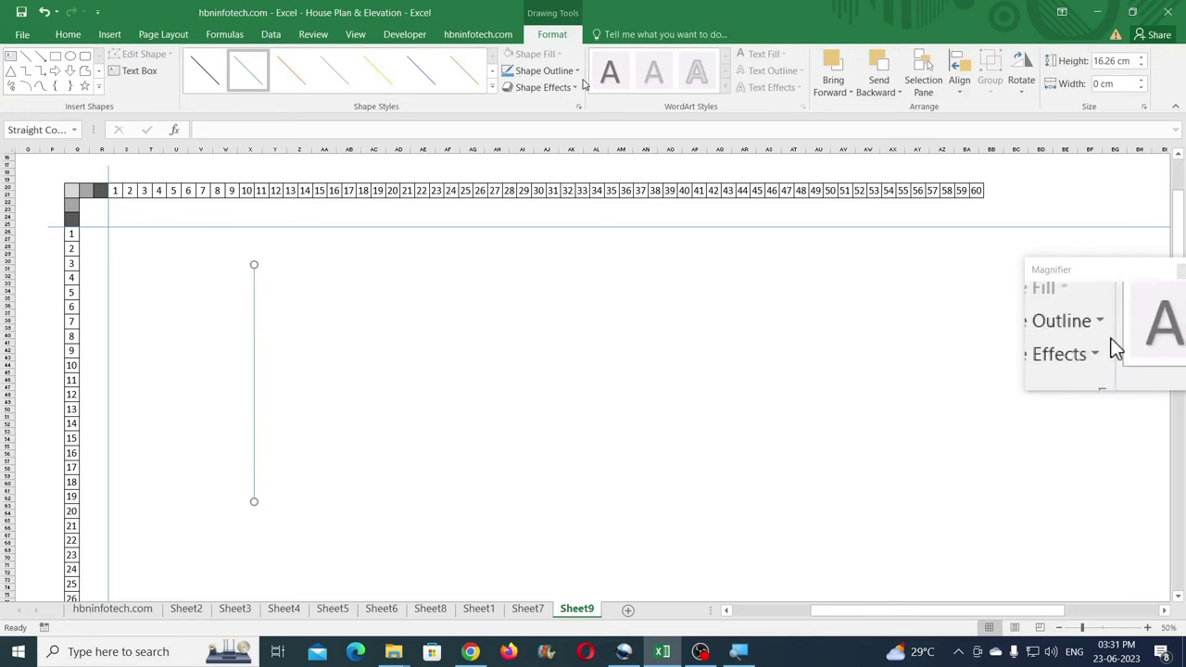
# - Set the new vertical line's outline to the automatic black colour and its weight to ¼ pt
pyautogui.click(544, 74)
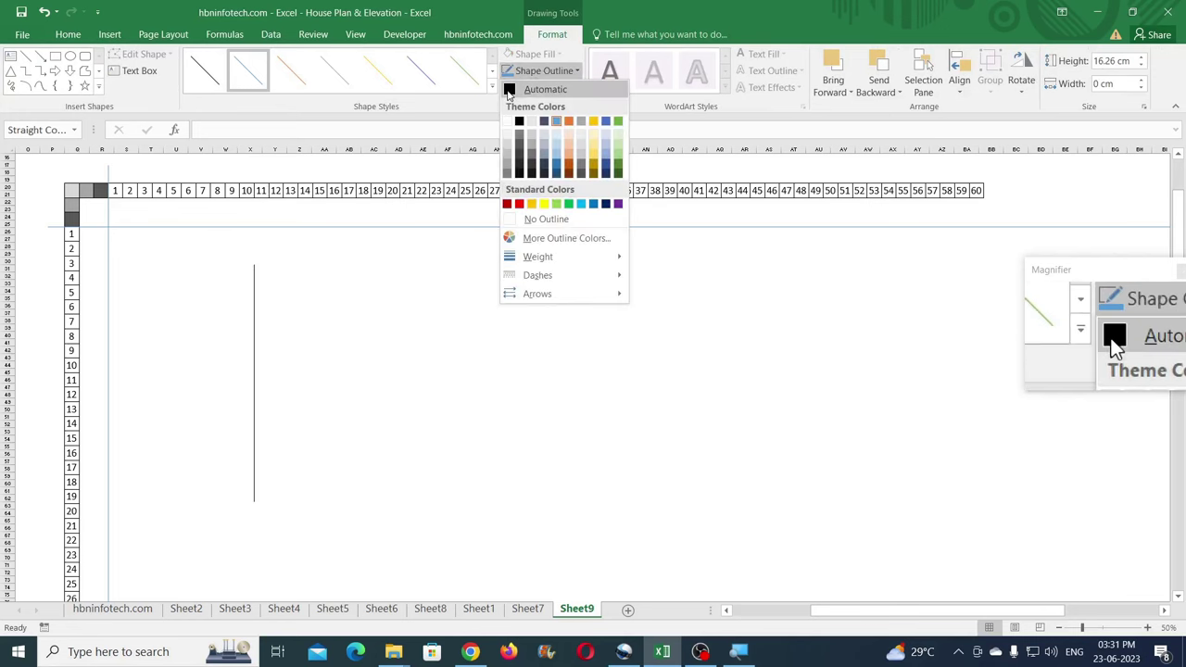
pyautogui.click(513, 88)
pyautogui.click(534, 72)
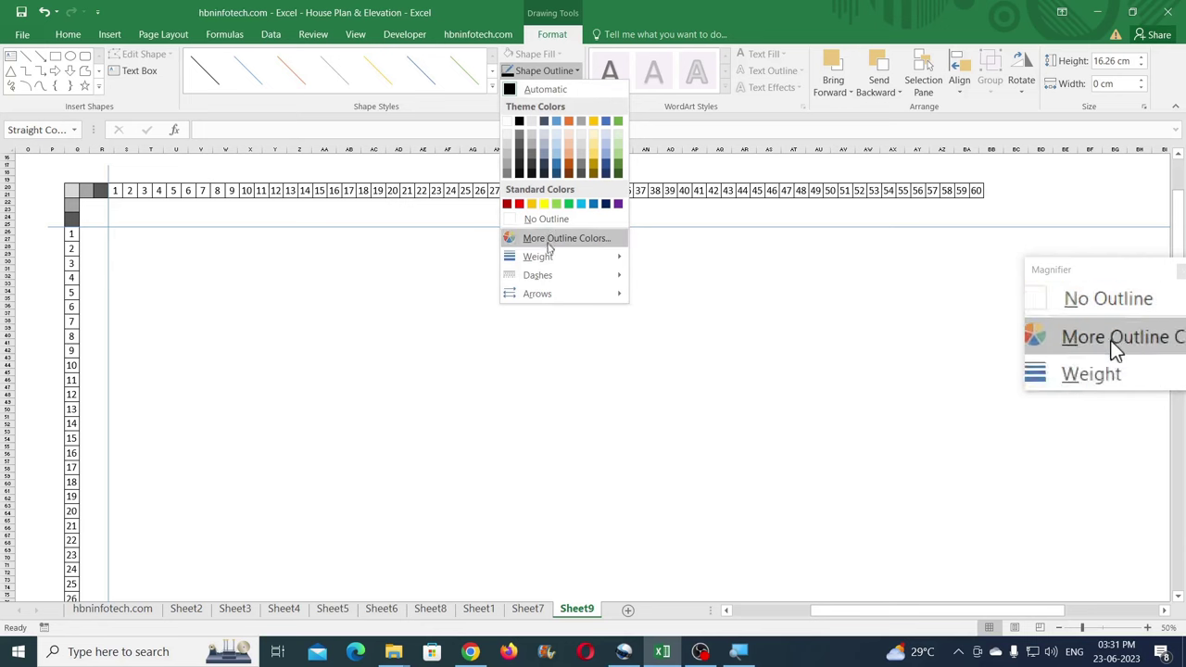
pyautogui.moveTo(545, 257)
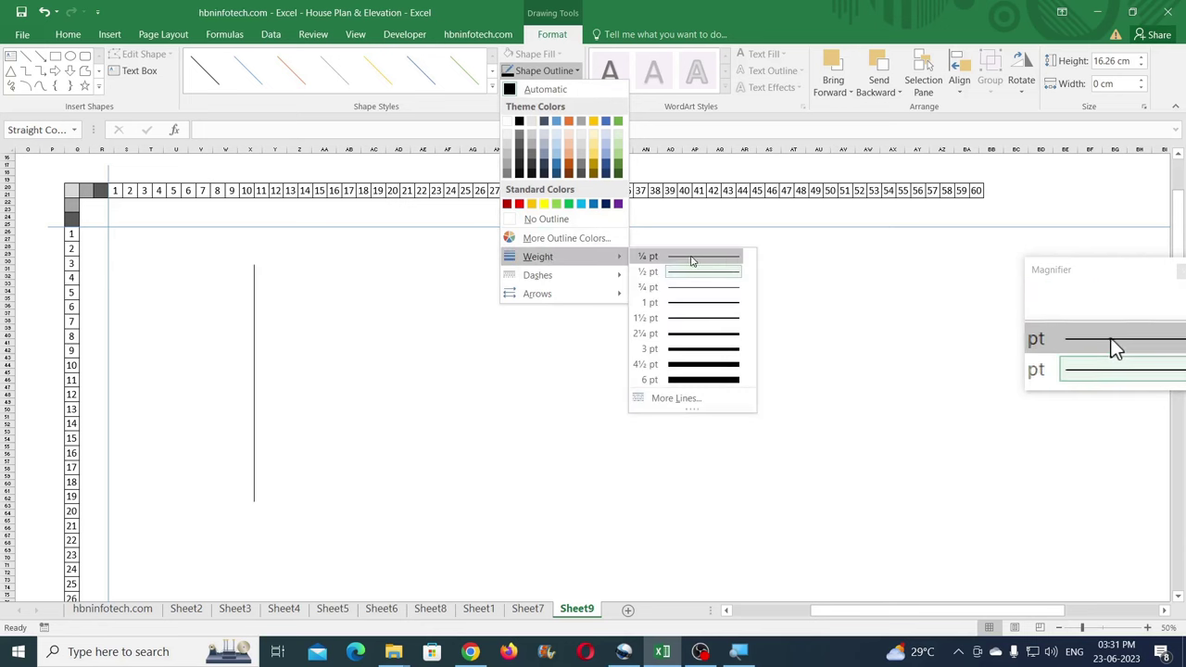
pyautogui.click(693, 259)
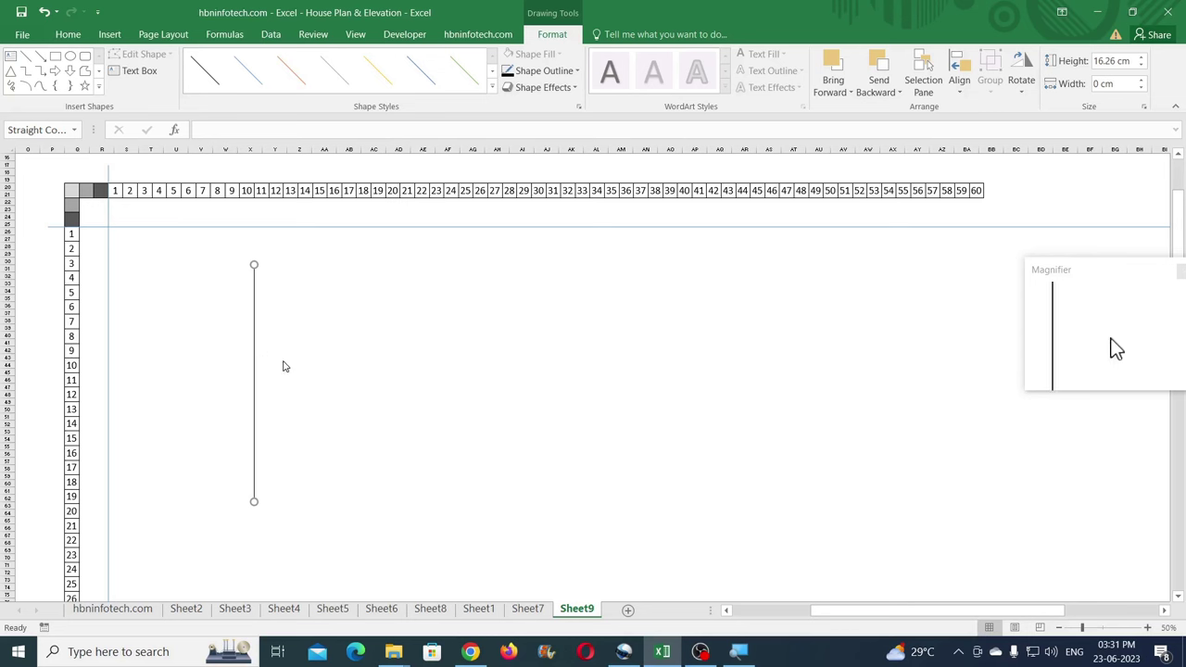
# - Duplicate the vertical line, align both lines at their top ends and group them as a wall pair
pyautogui.hotkey('ctrl', 'd')
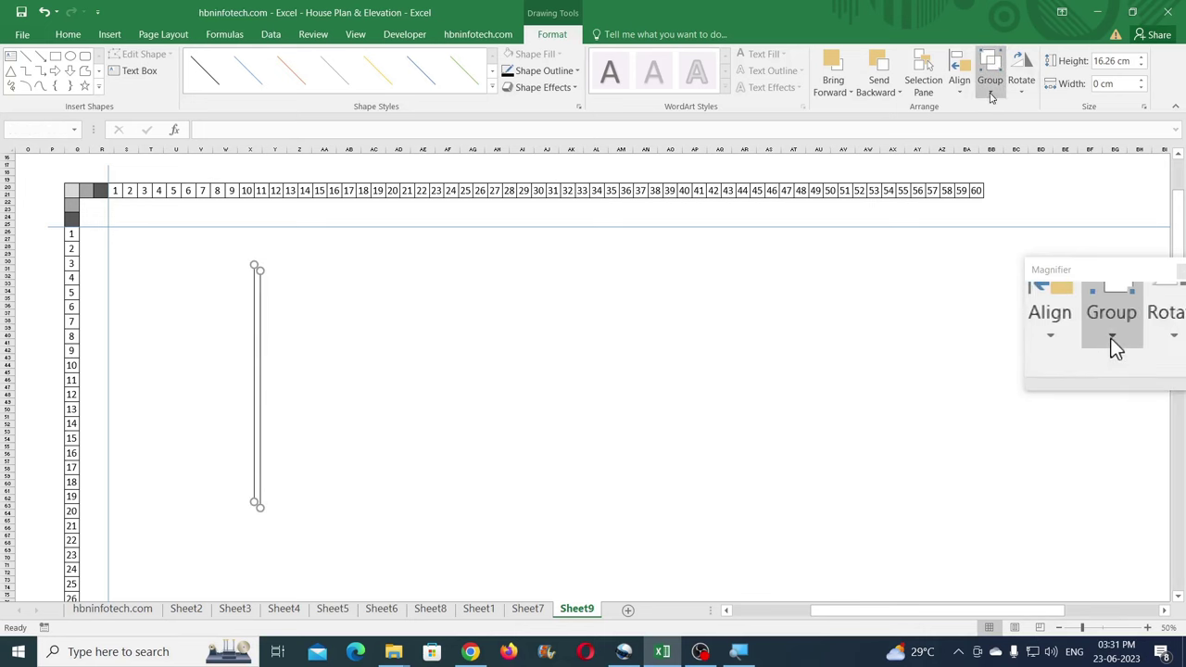
pyautogui.click(959, 85)
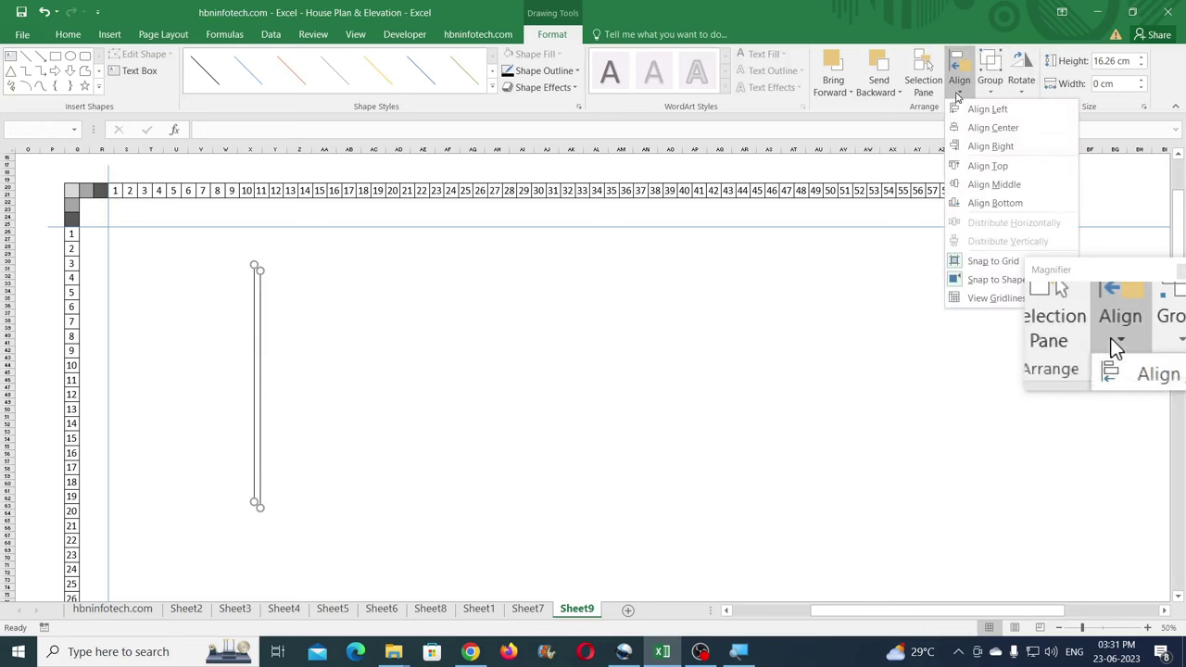
pyautogui.click(986, 165)
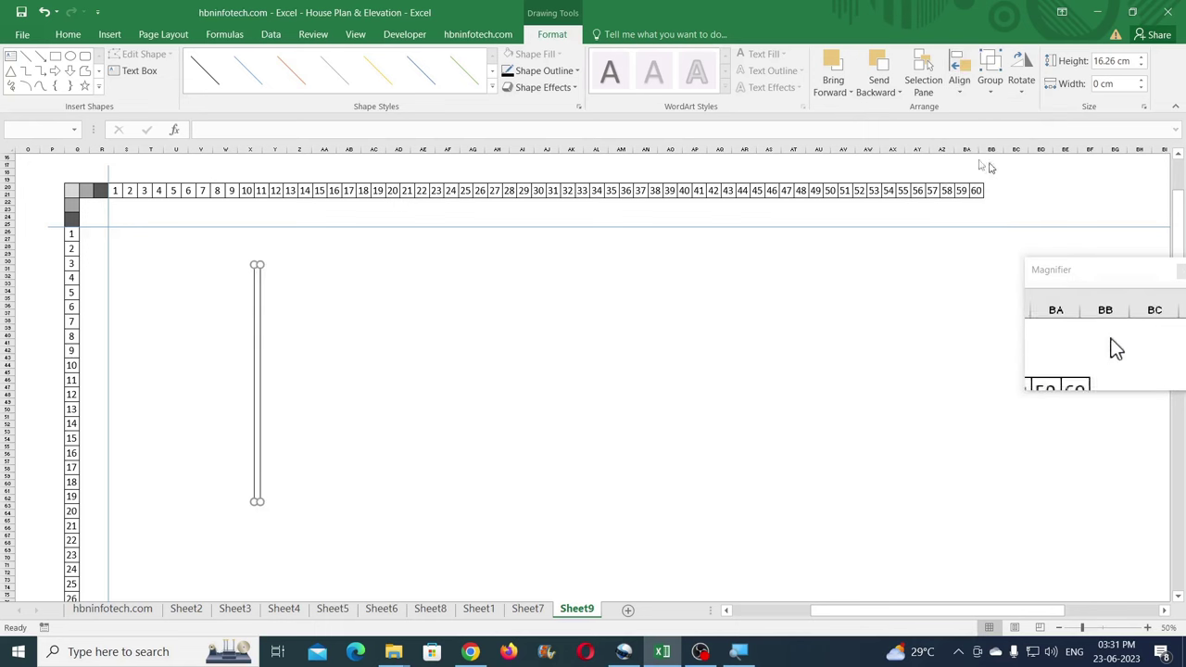
pyautogui.click(989, 88)
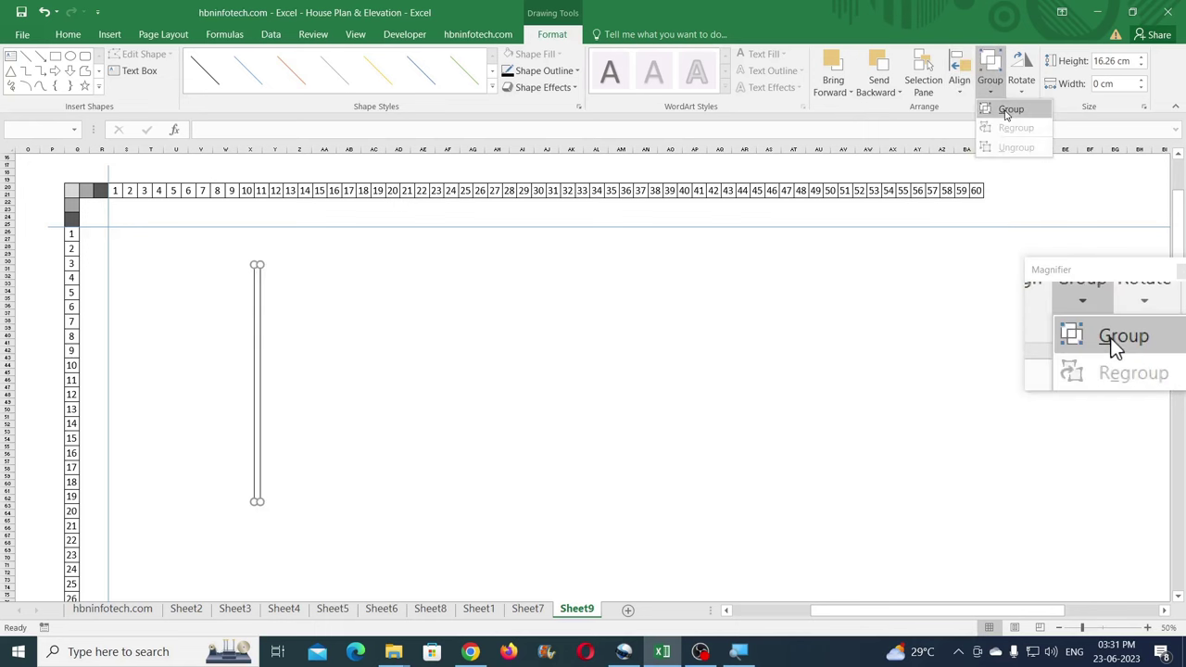
pyautogui.click(1010, 110)
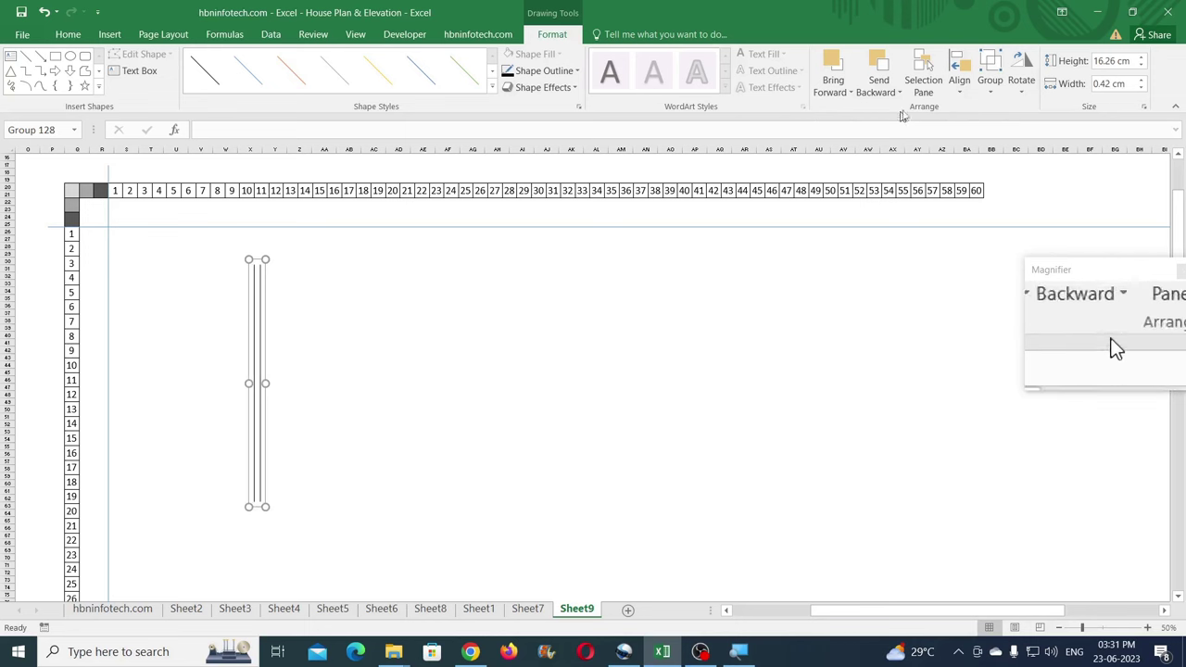
# - Set the grouped wall pair's width to 0.75 cm and move it to the empty area beyond ruler box 60
pyautogui.click(1116, 83)
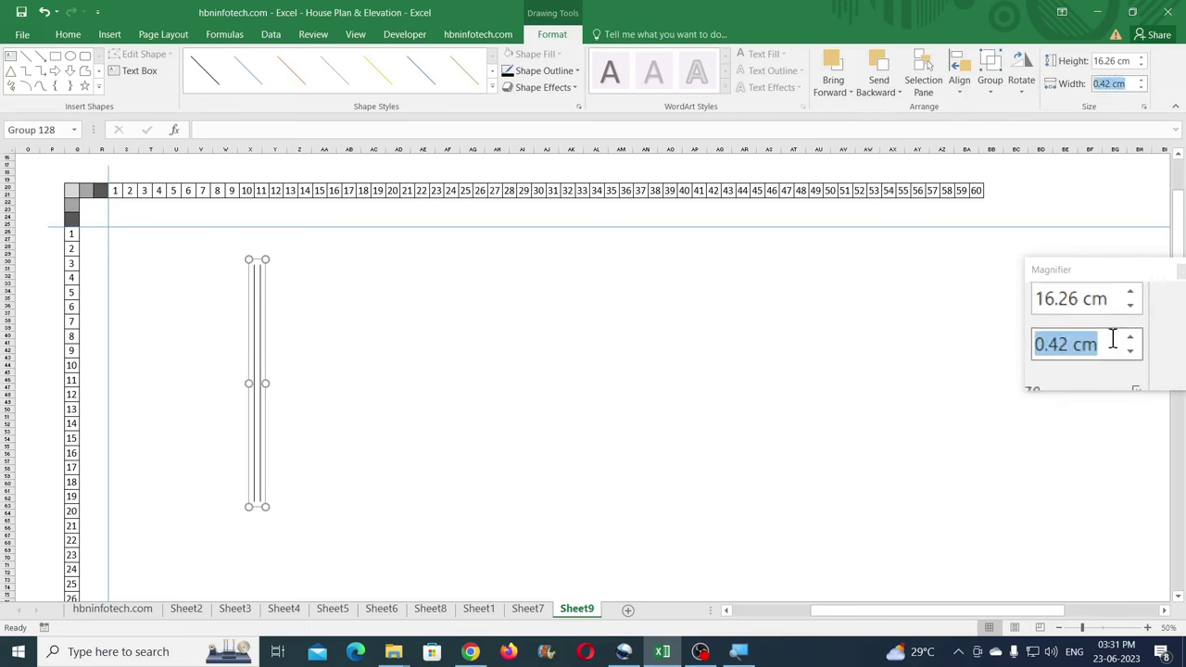
pyautogui.write('0.75')
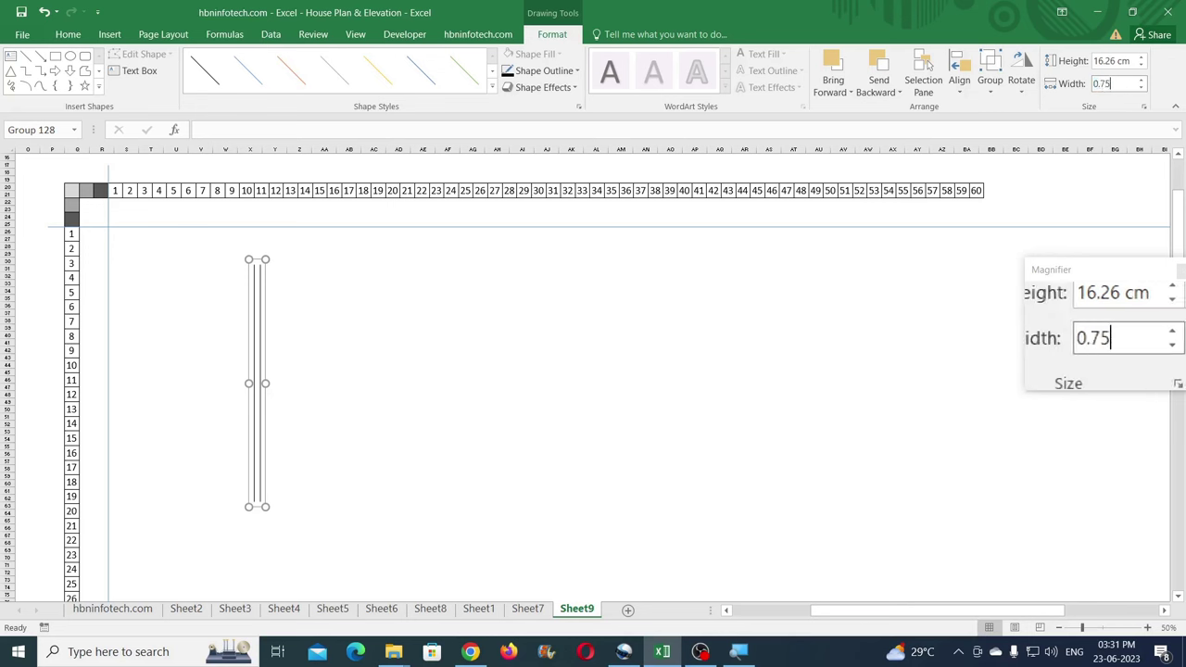
pyautogui.press('Return')
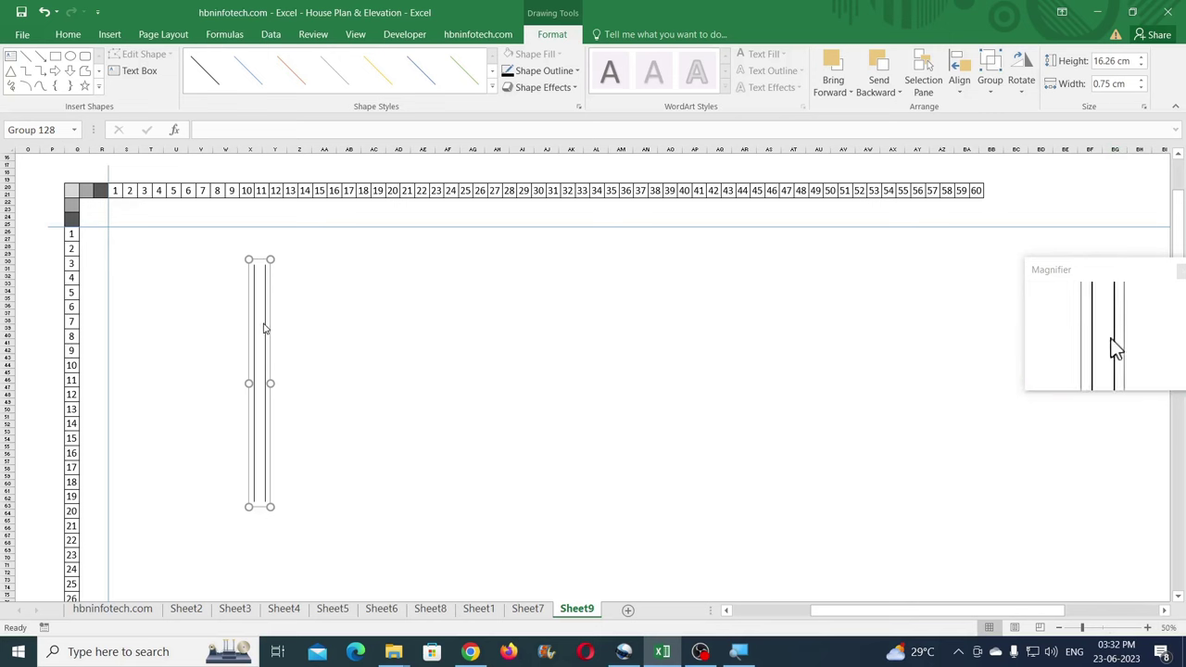
pyautogui.moveTo(265, 329); pyautogui.dragTo(1070, 480)
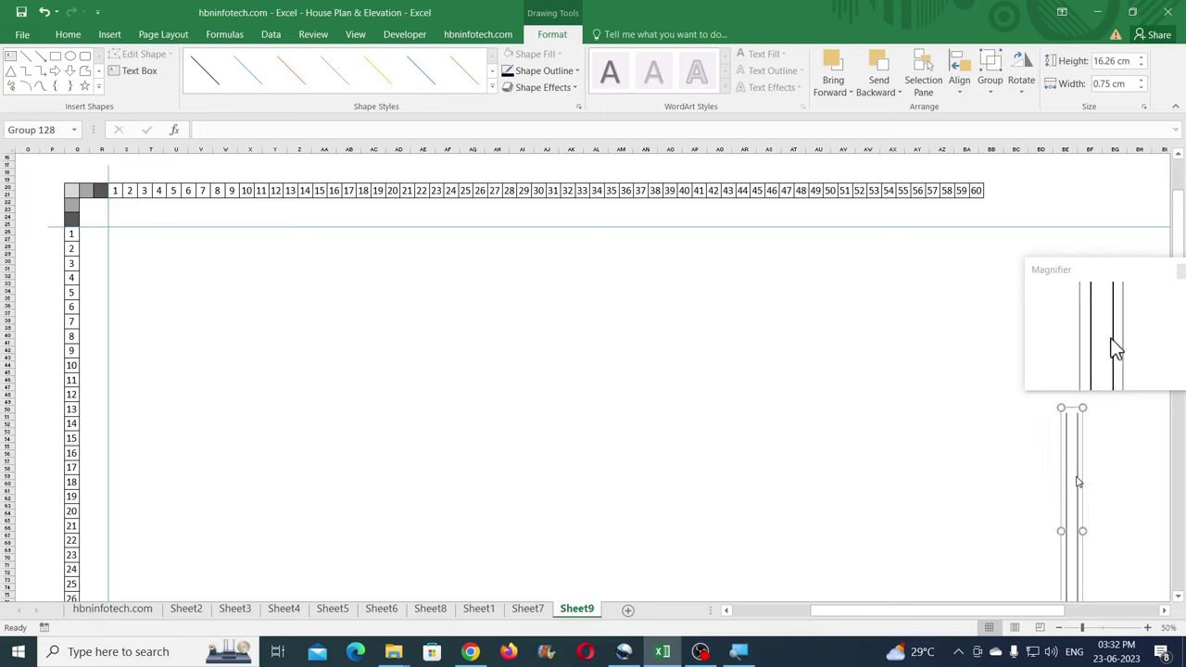
# - Copy the 0.75 cm wall pair, set the copy's width to 0.375 cm and place it beside the original
pyautogui.moveTo(1075, 476); pyautogui.dragTo(1002, 489)
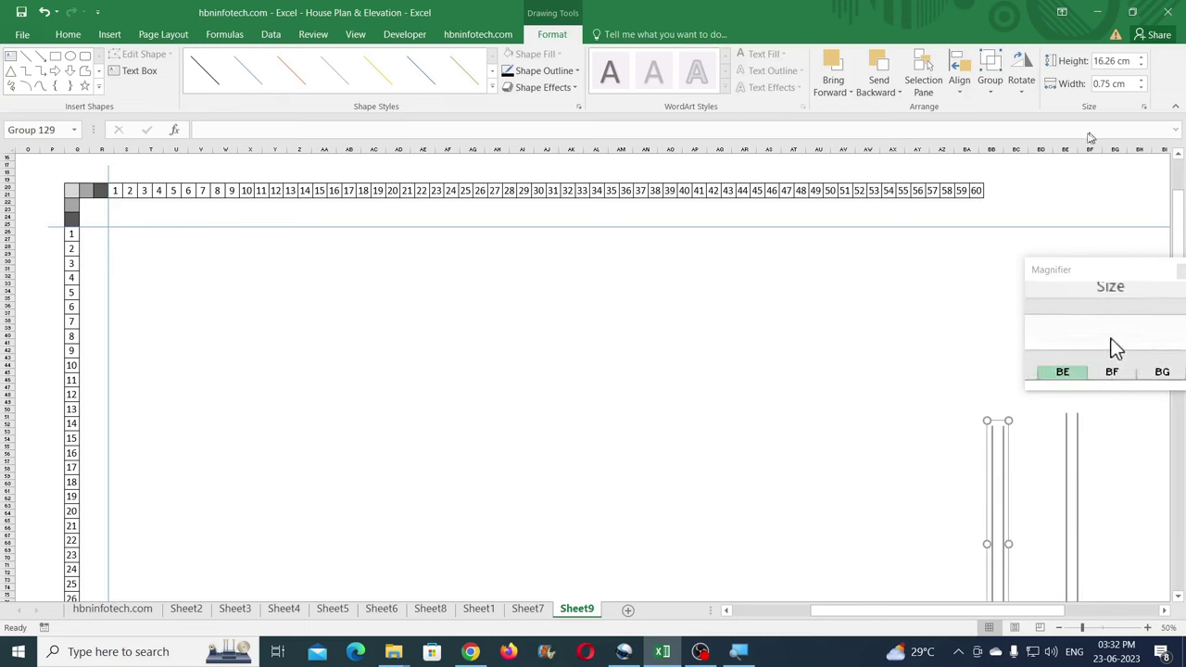
pyautogui.click(1125, 84)
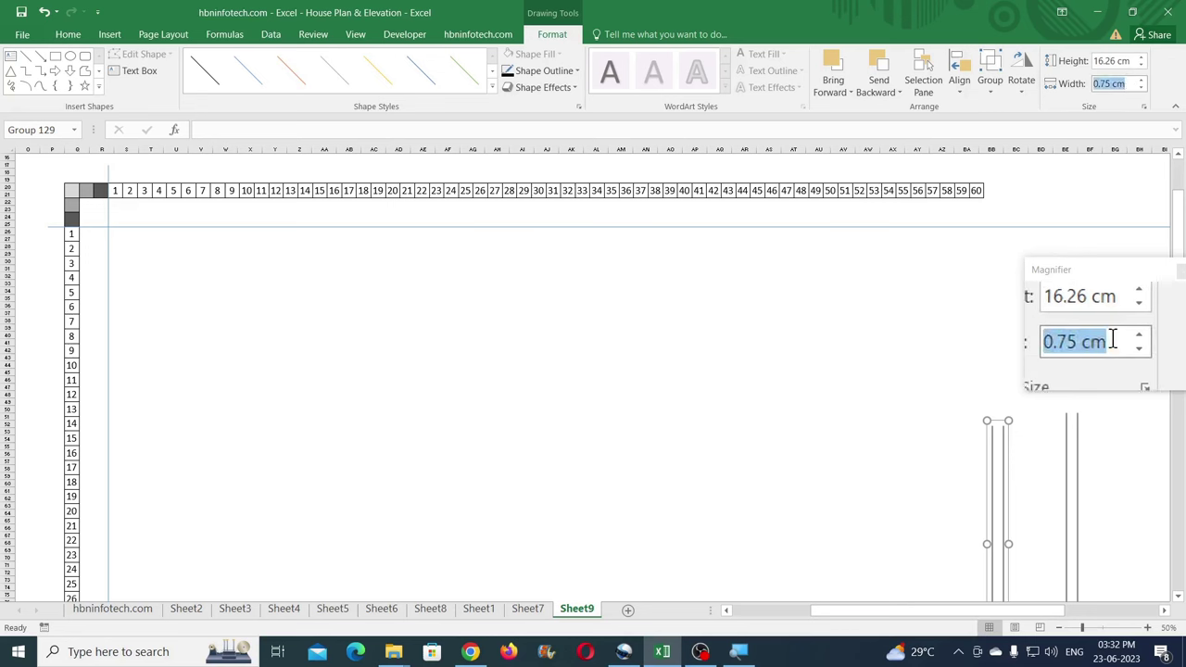
pyautogui.write('0.375')
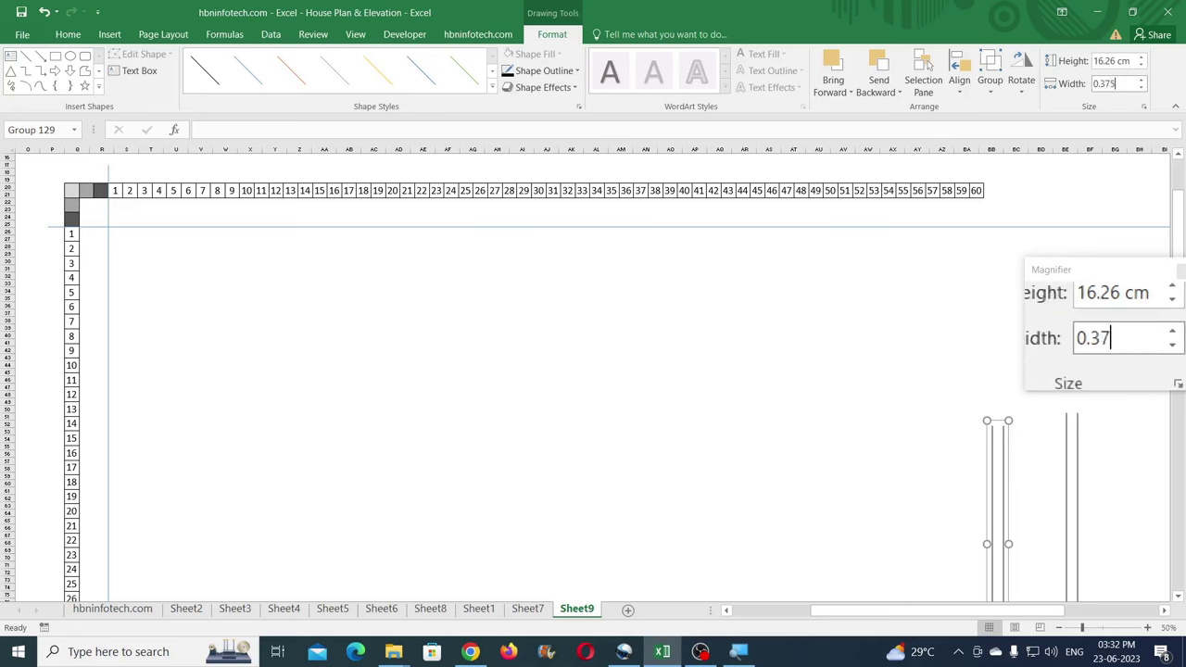
pyautogui.press('Return')
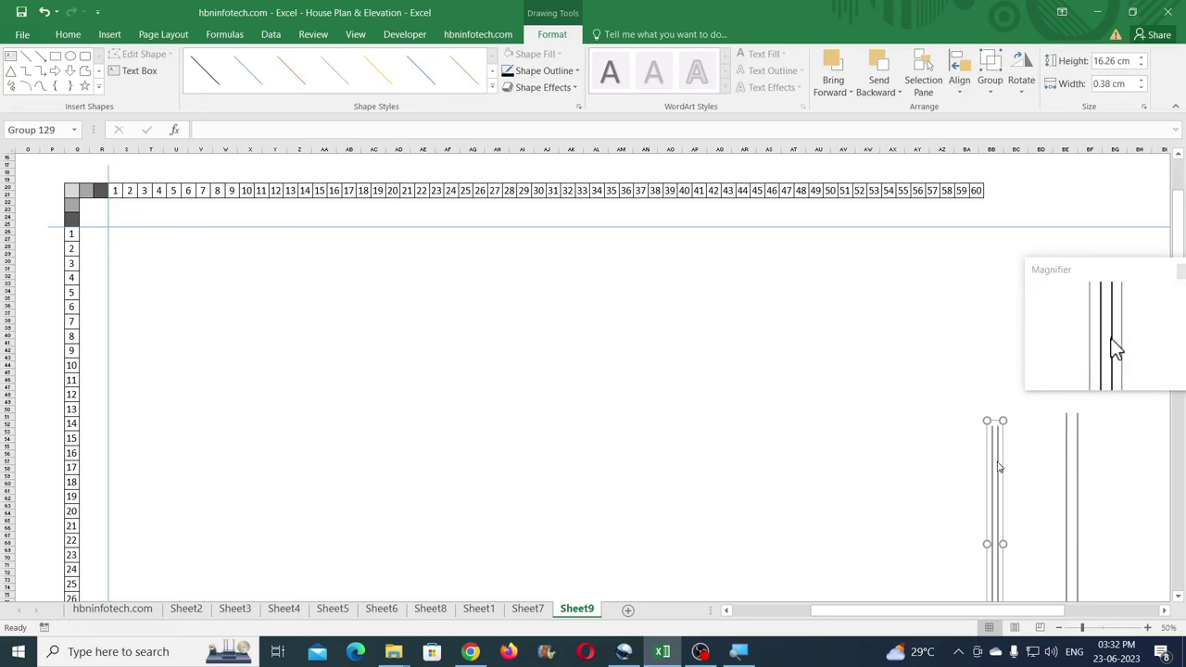
pyautogui.moveTo(993, 468); pyautogui.dragTo(1030, 471)
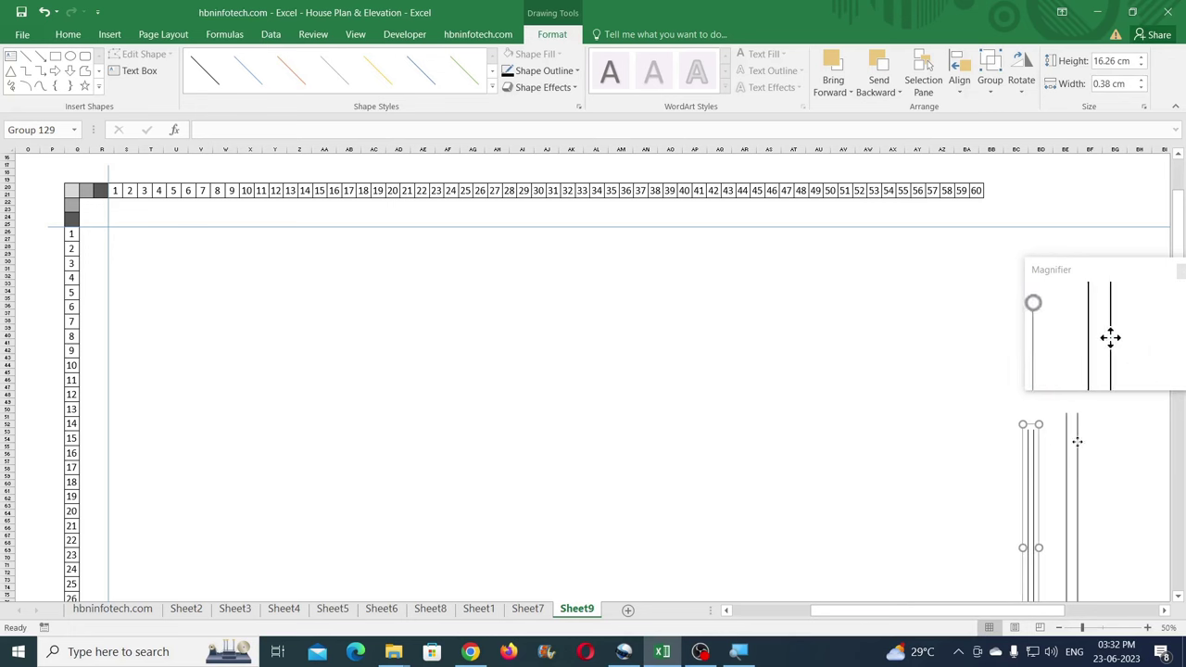
pyautogui.click(1077, 441)
pyautogui.click(1032, 450)
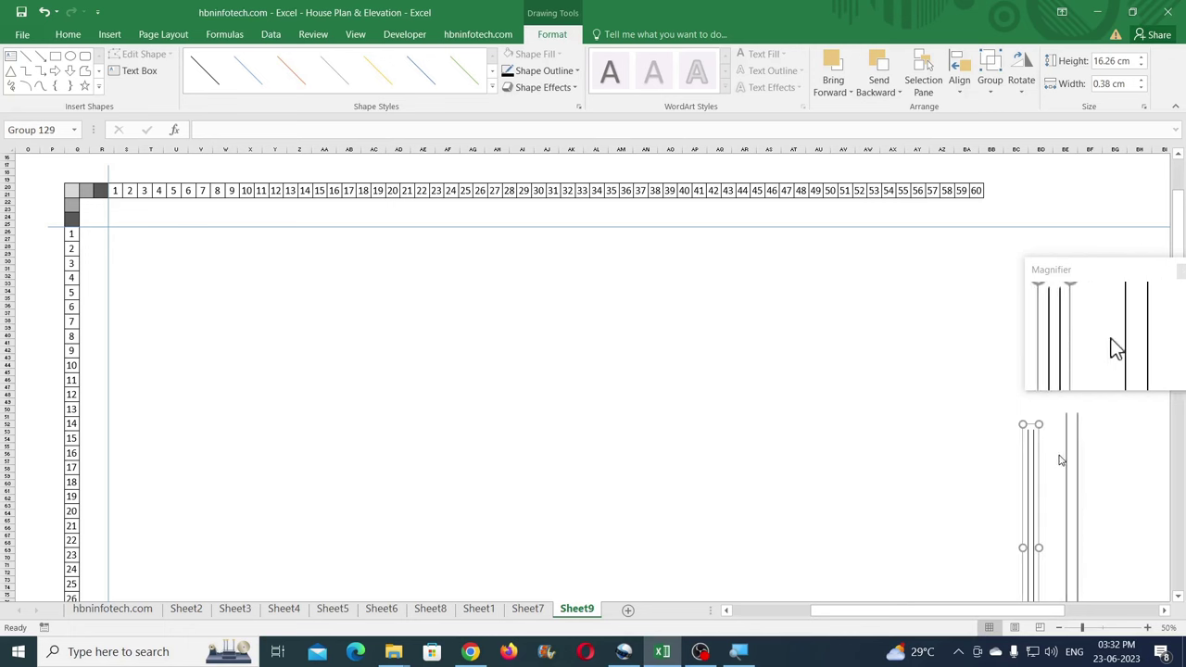
# - Copy the 0.75 cm wall pair and place the copy's upper outer corner on the crossing of the two guide lines
pyautogui.click(1070, 458)
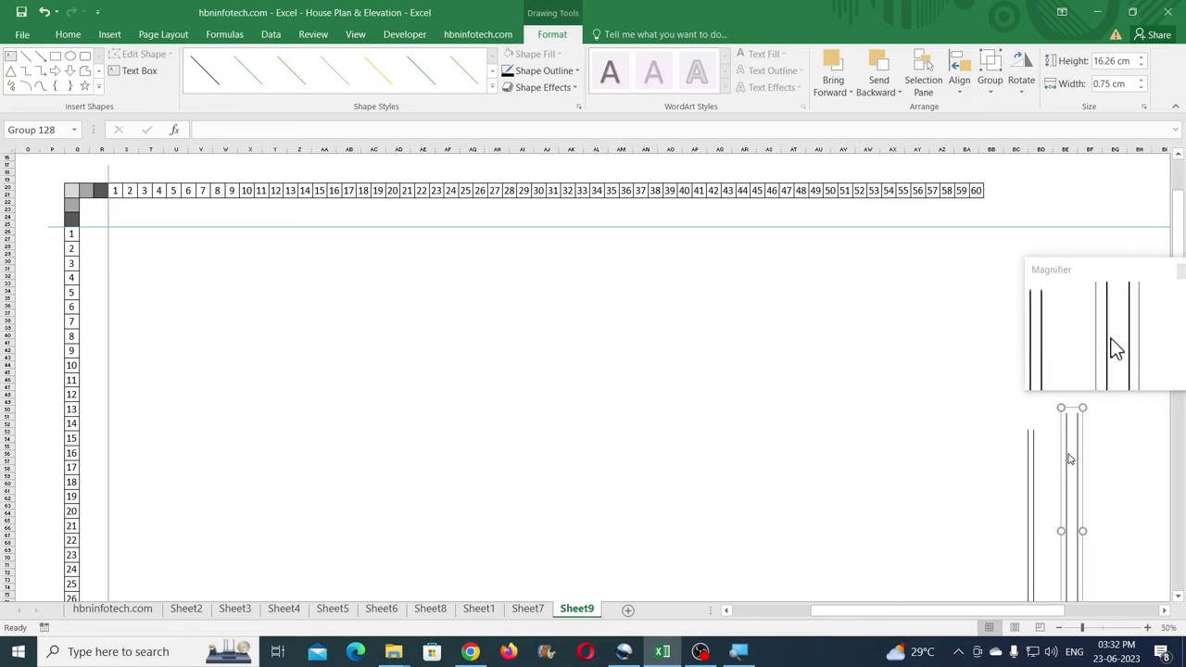
pyautogui.moveTo(1068, 452); pyautogui.dragTo(548, 372)
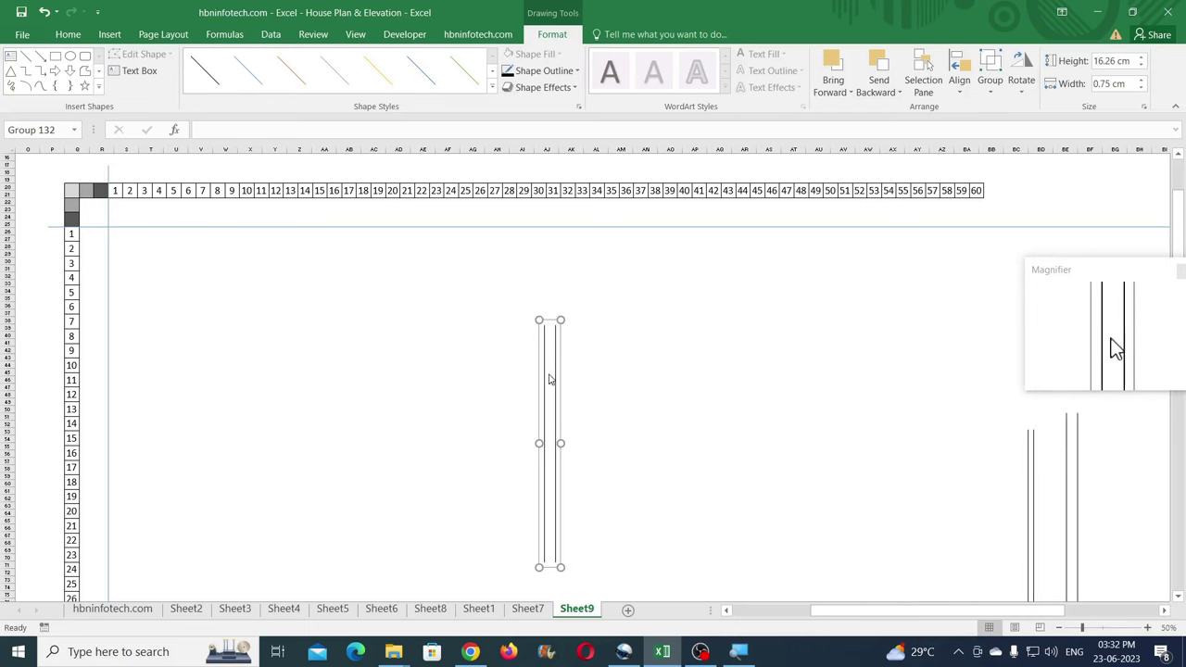
pyautogui.moveTo(552, 366); pyautogui.dragTo(117, 270)
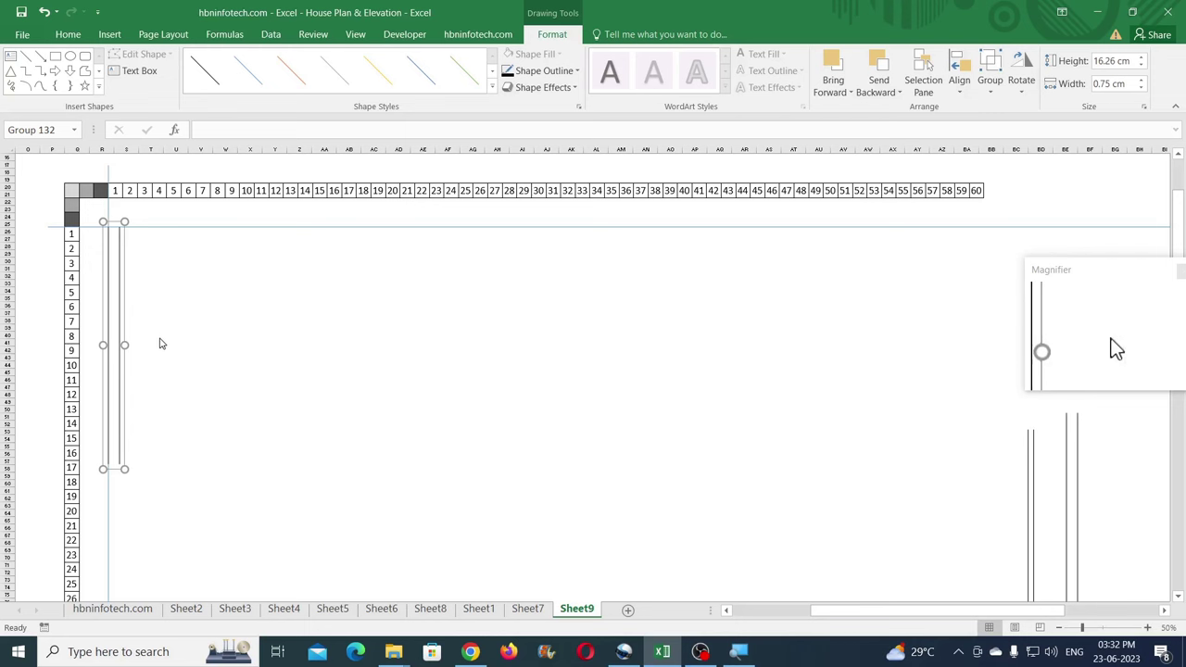
pyautogui.click(963, 90)
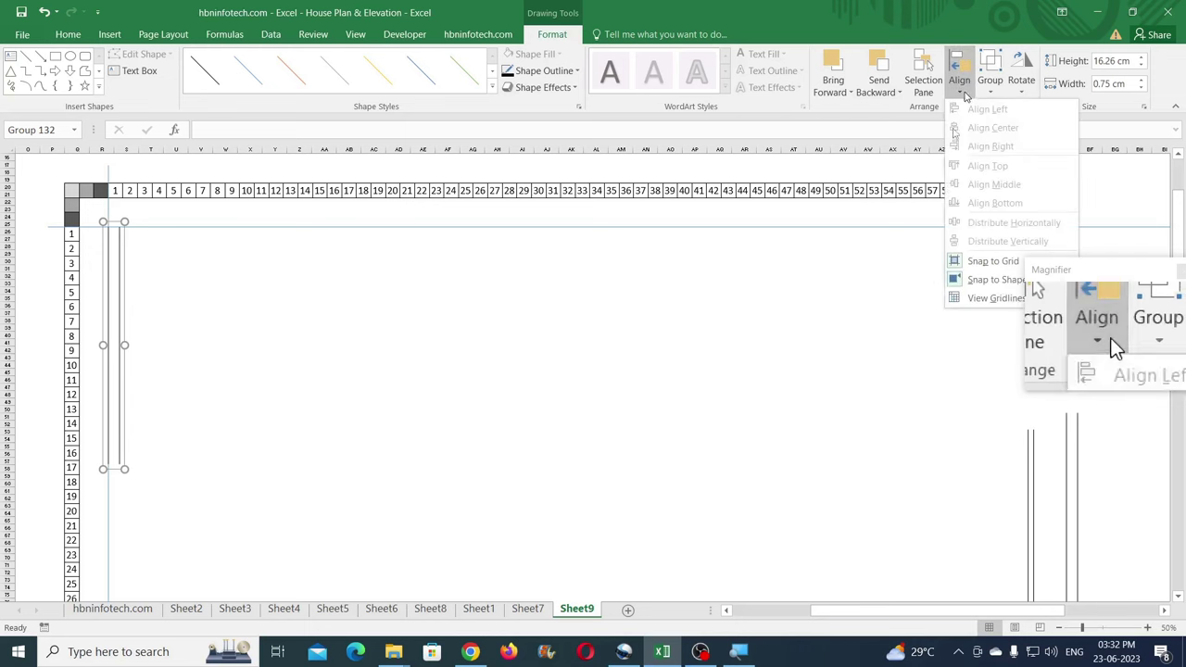
pyautogui.click(914, 22)
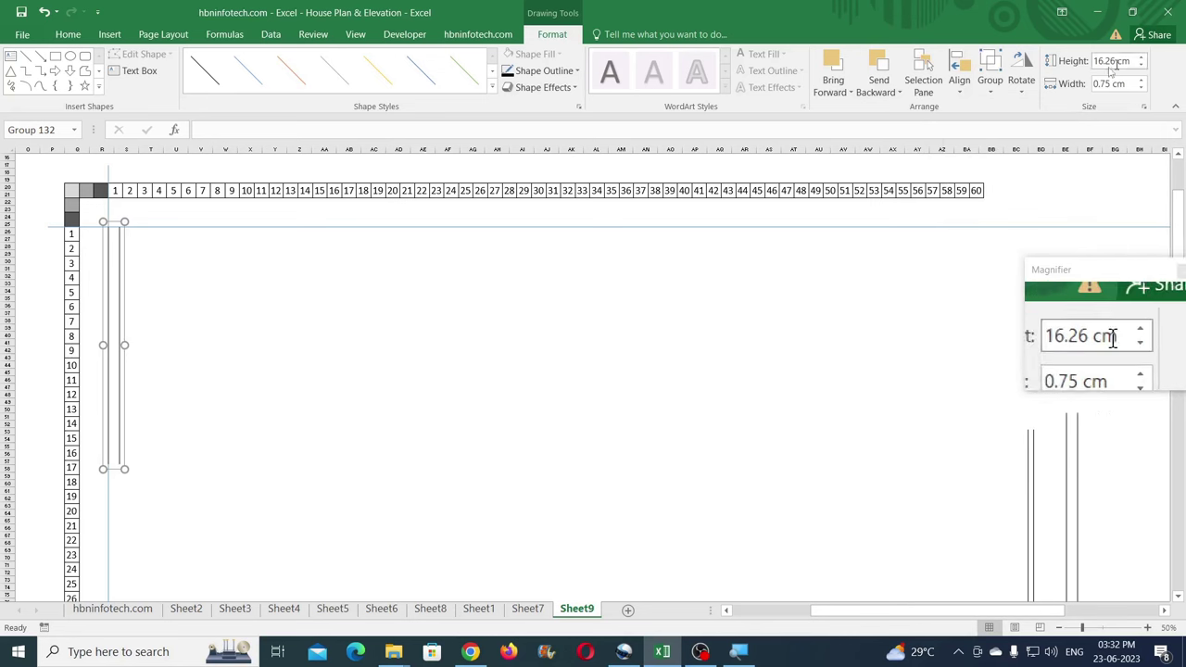
# - Check the house plan on Sheet7, return to Sheet9 and set the height of the wall pair on the vertical guide to 20 cm
pyautogui.click(527, 609)
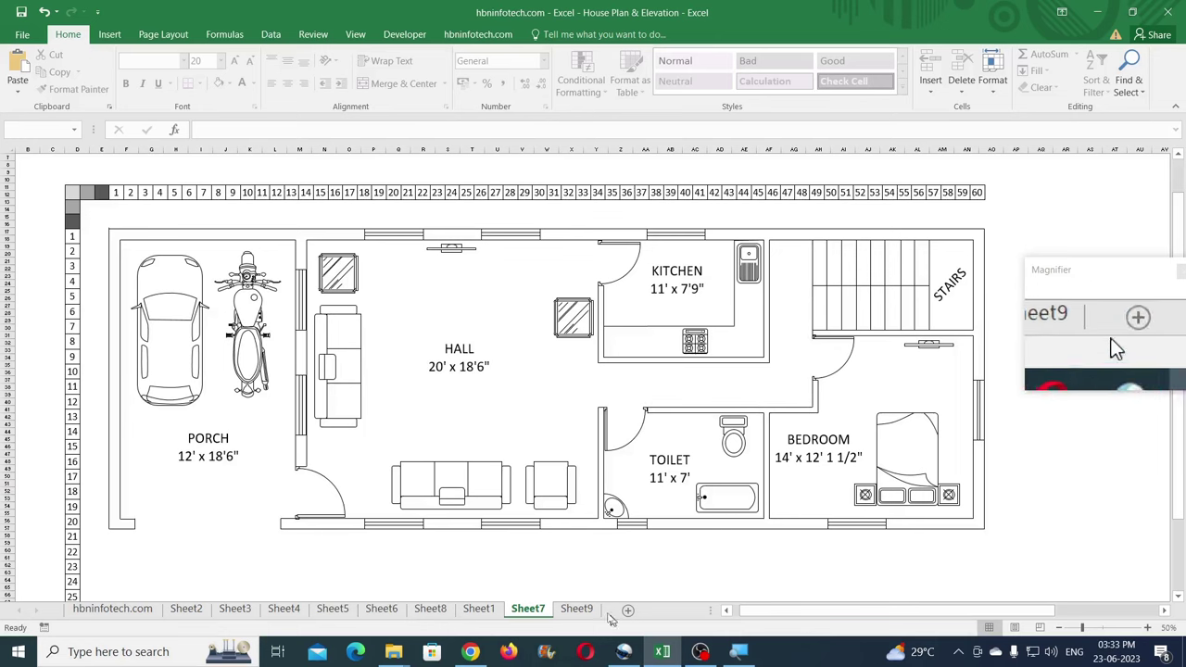
pyautogui.click(577, 609)
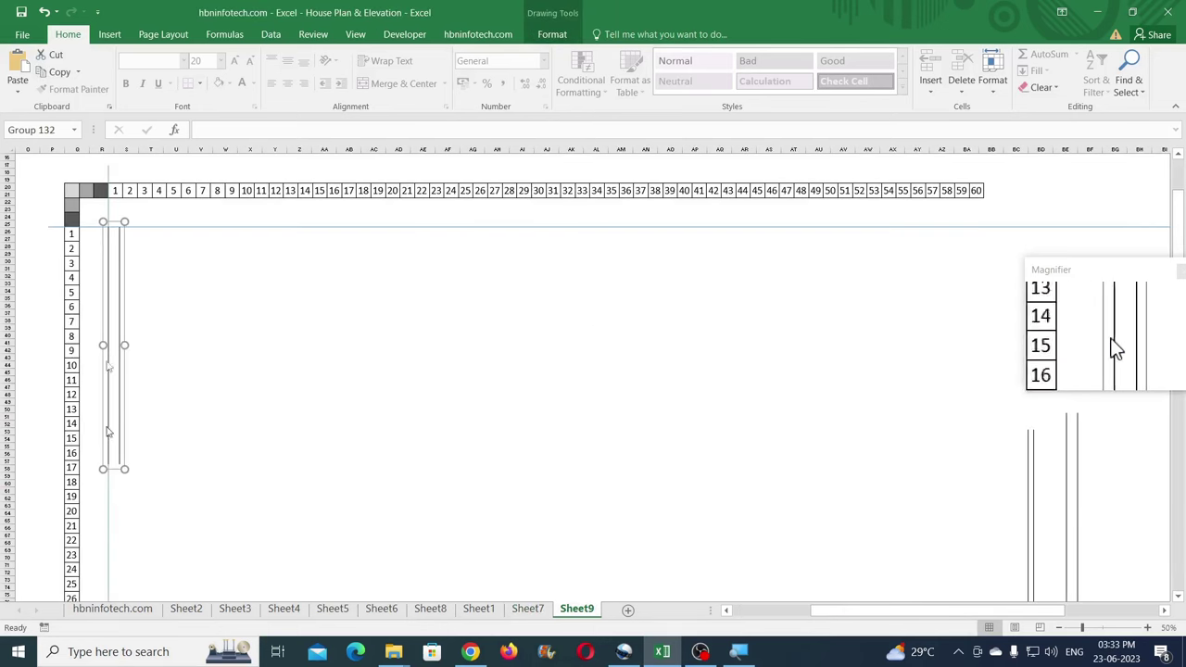
pyautogui.click(552, 34)
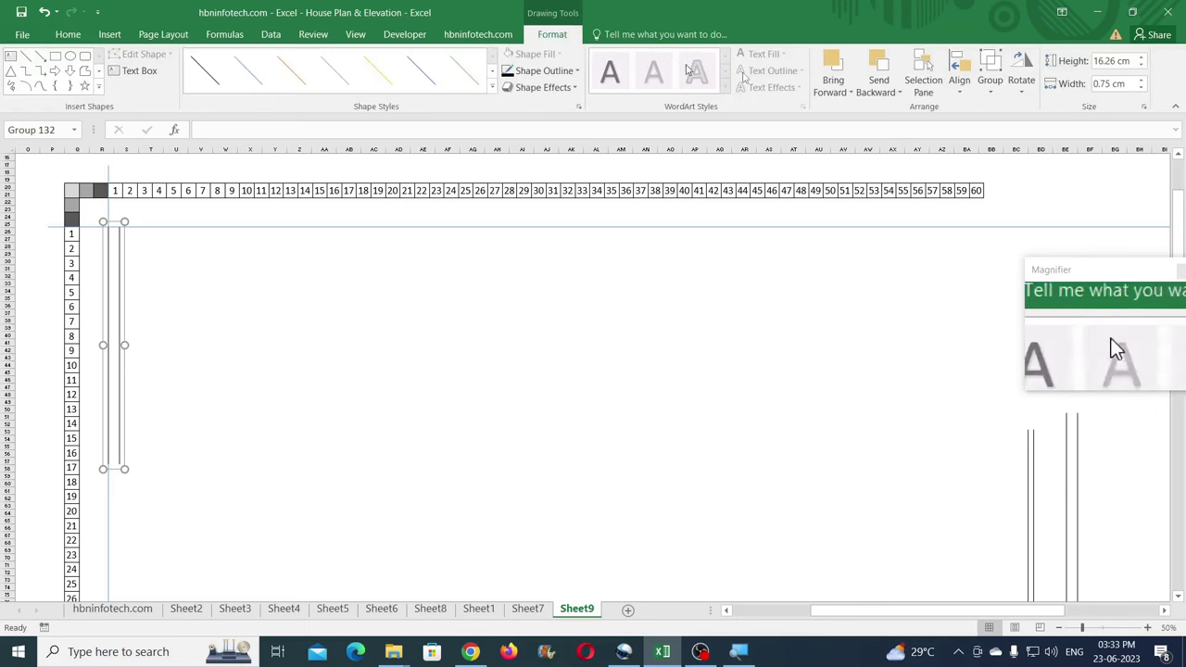
pyautogui.click(1128, 61)
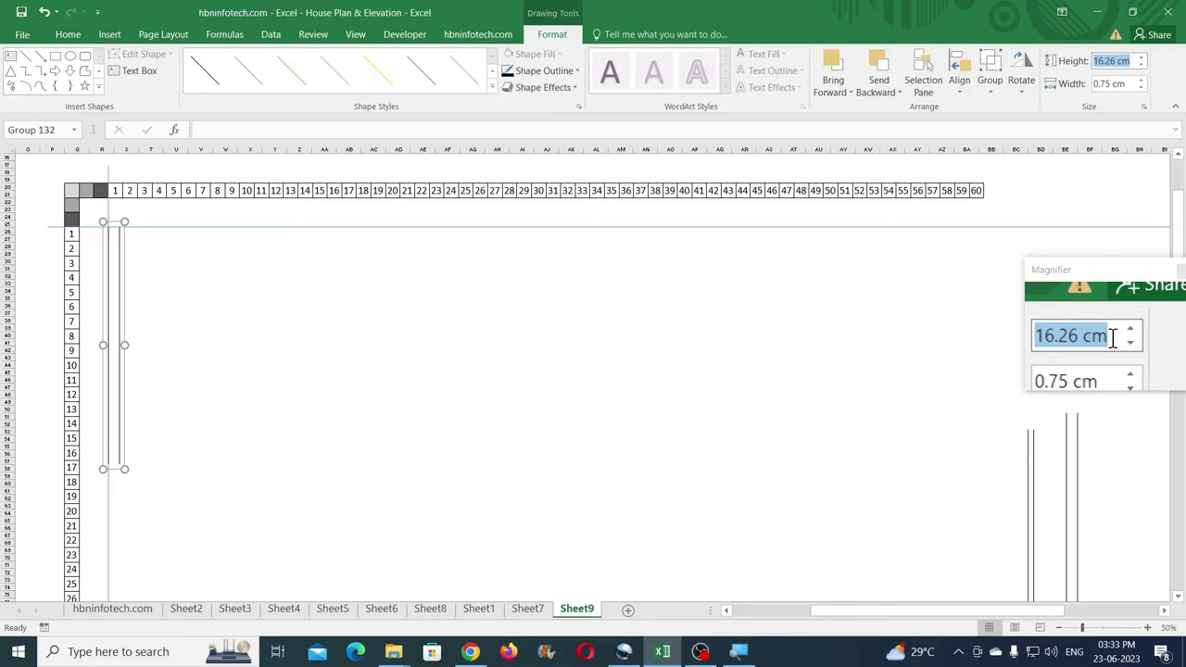
pyautogui.write('20')
pyautogui.press('Return')
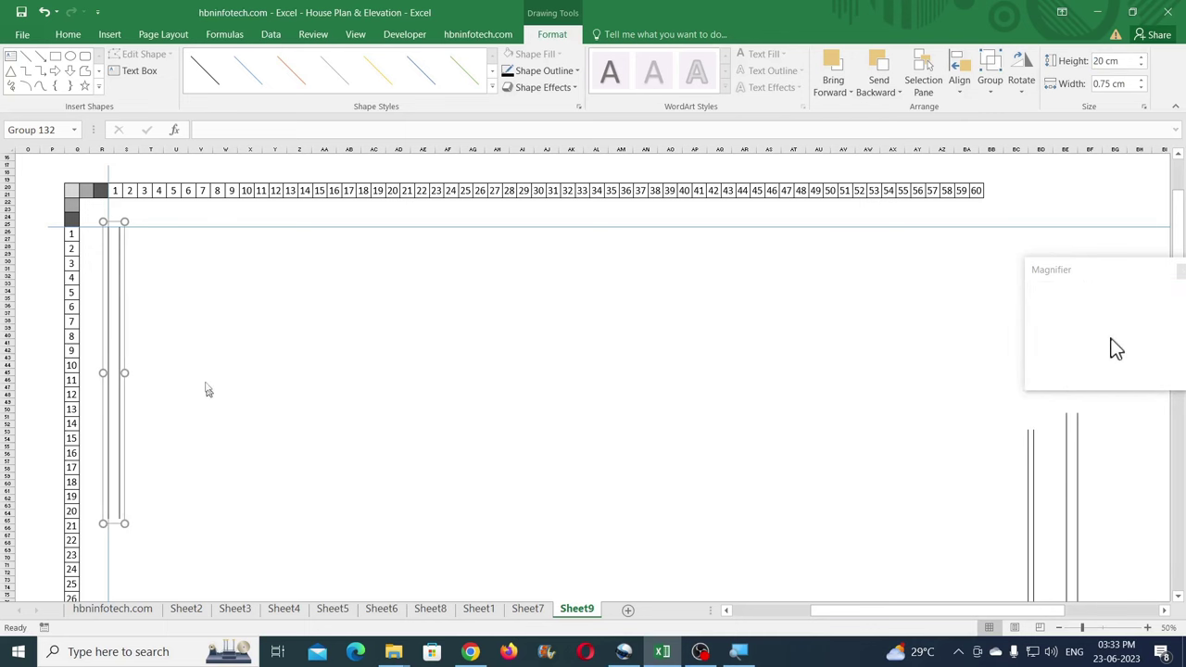
# - Copy the 20 cm wall pair into the middle of the plan area and rotate the copy right by 90°
pyautogui.moveTo(119, 315); pyautogui.dragTo(379, 346)
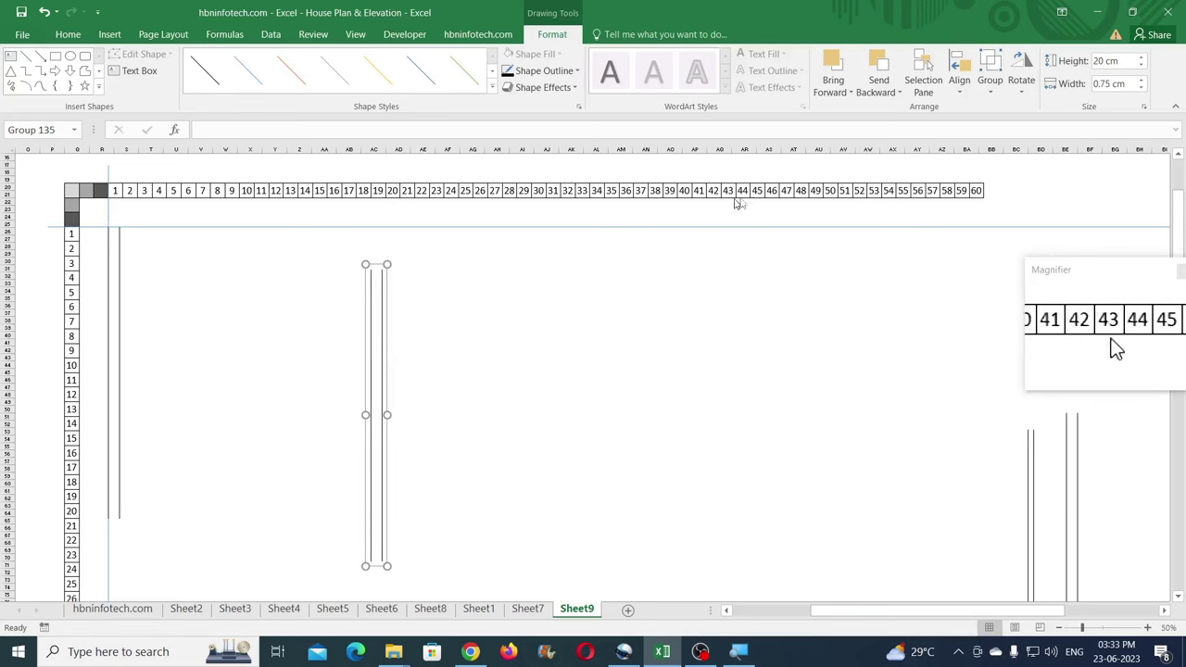
pyautogui.click(1021, 79)
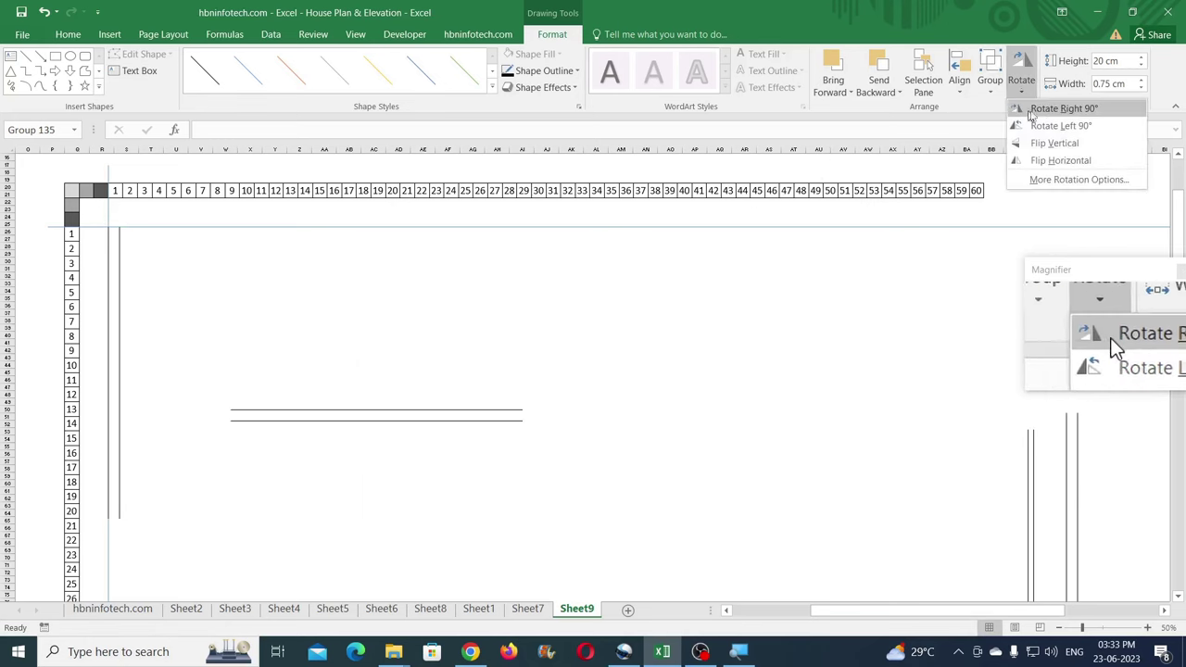
pyautogui.click(1034, 113)
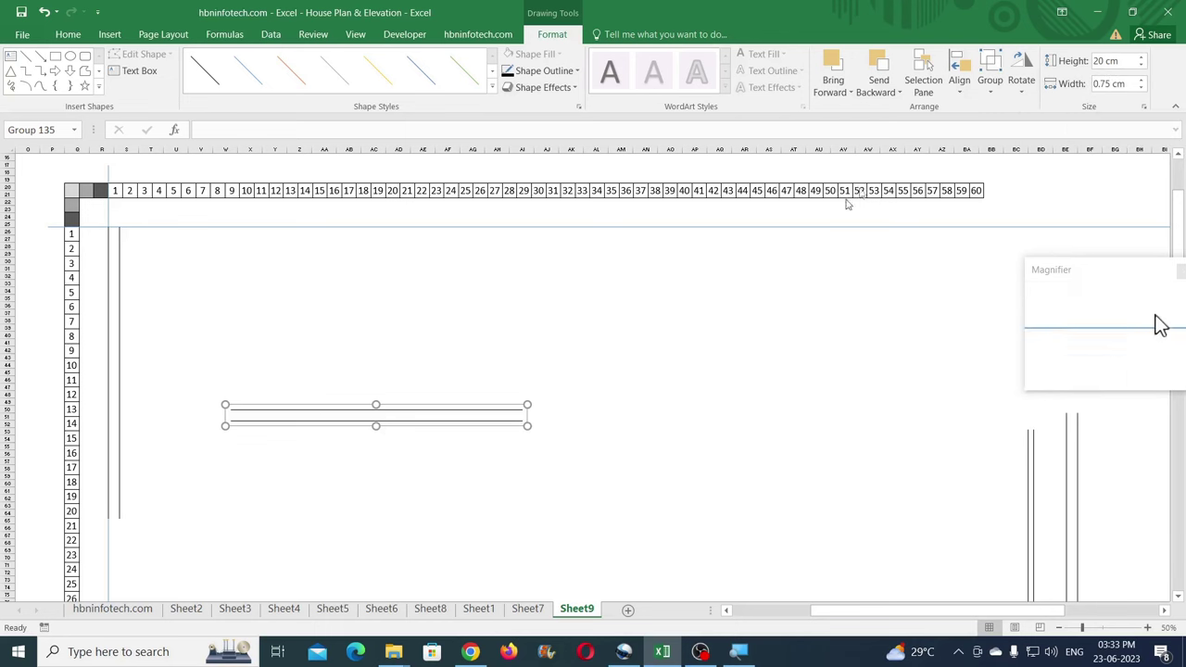
# - Ungroup the rotated horizontal wall pair and regroup its two lines
pyautogui.click(990, 86)
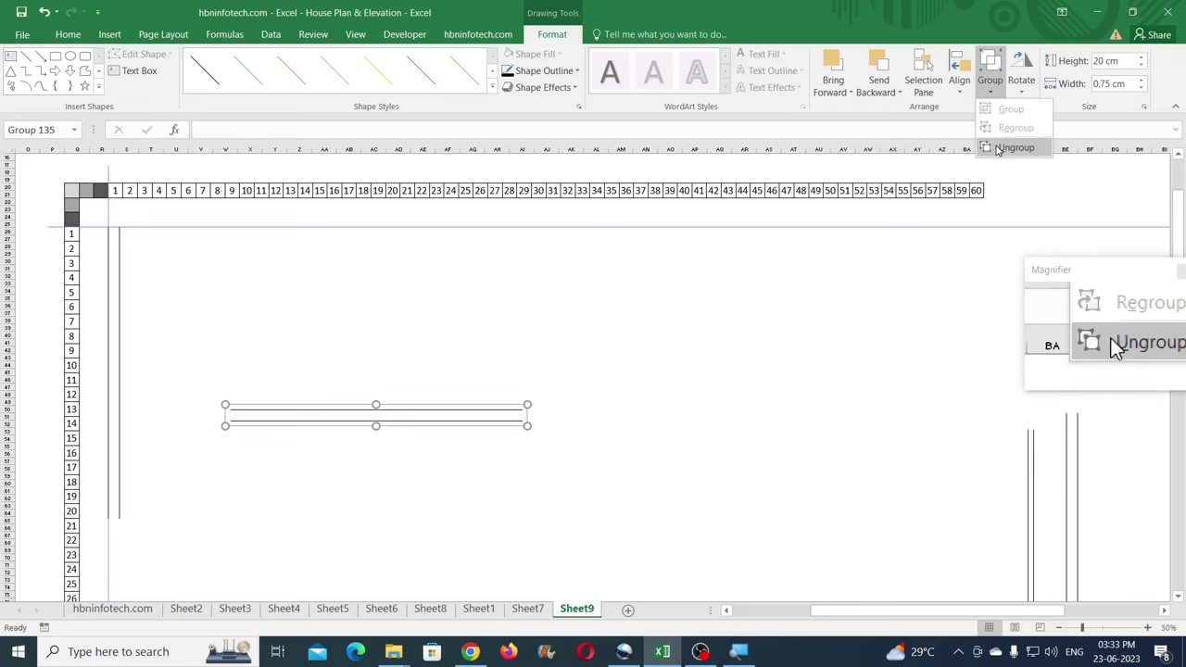
pyautogui.click(997, 149)
pyautogui.click(991, 85)
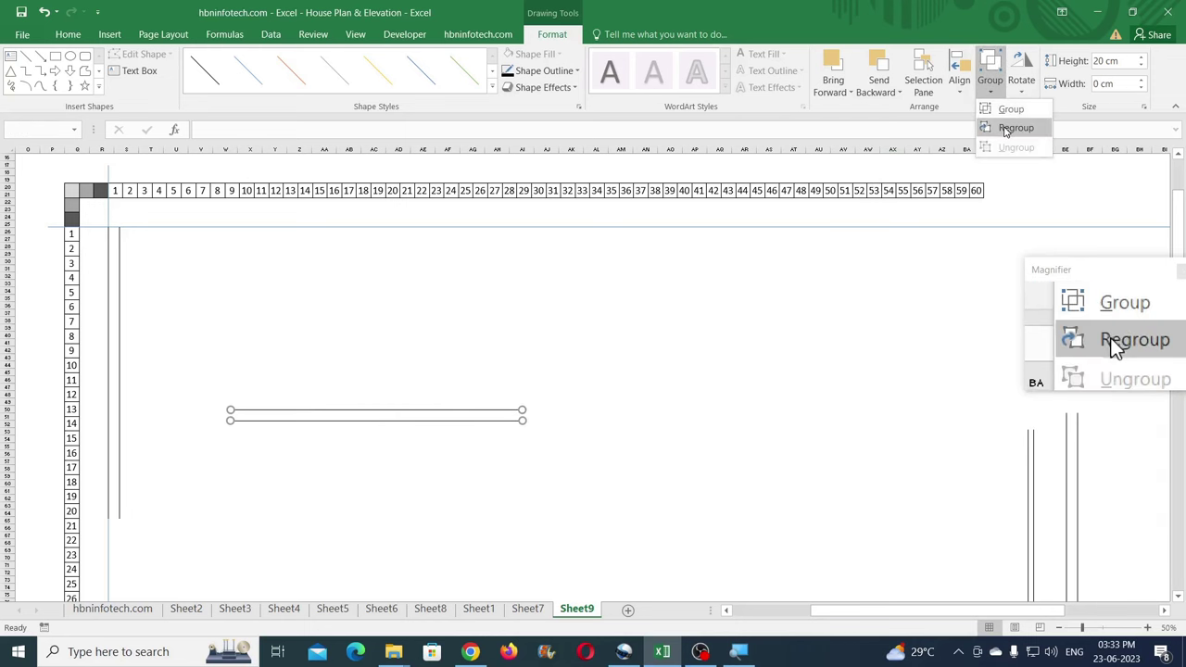
pyautogui.click(996, 132)
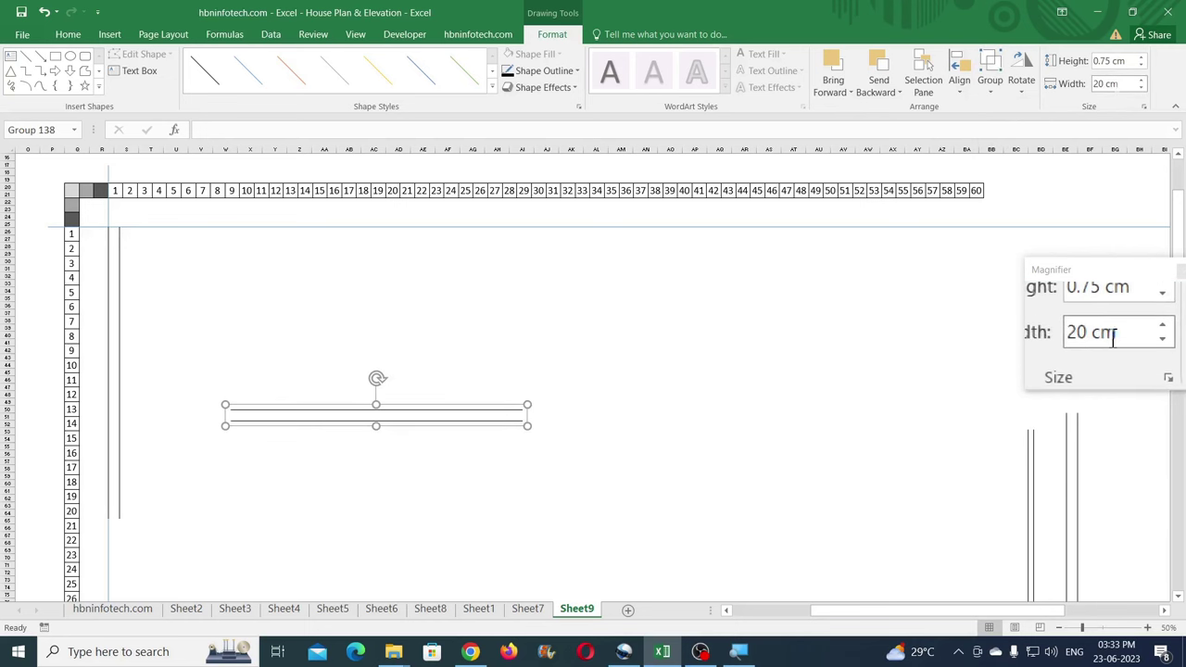
# - Set the horizontal wall pair's width to 60 cm and move it onto the horizontal guide line, starting at the vertical guide
pyautogui.click(1119, 84)
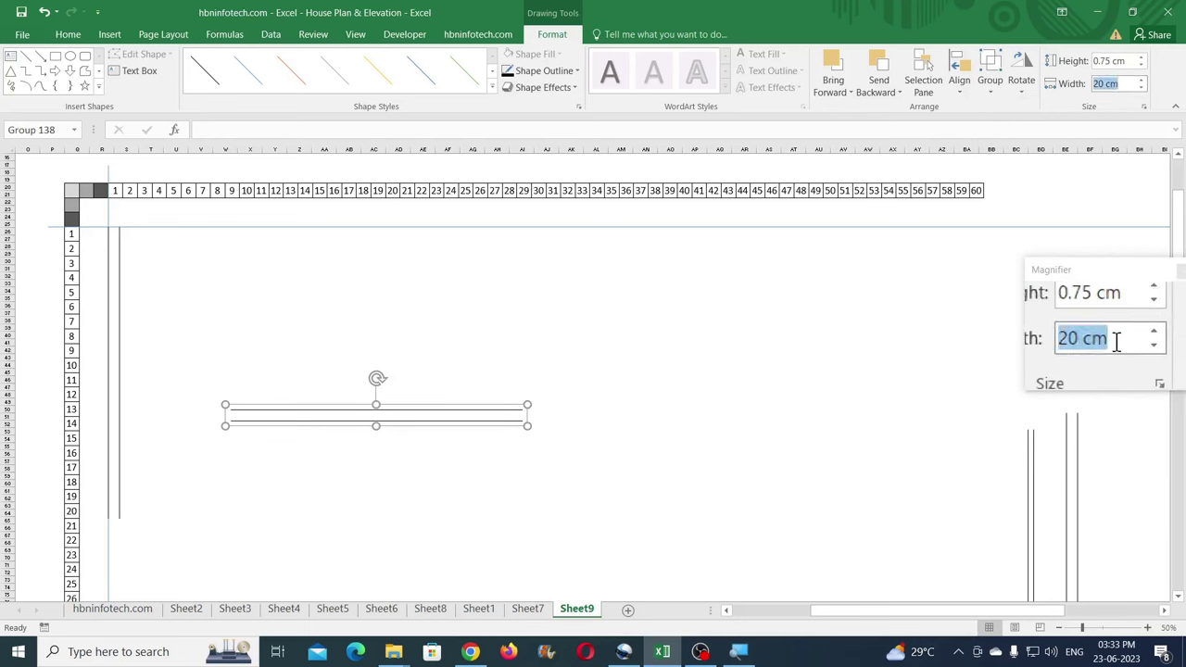
pyautogui.write('60')
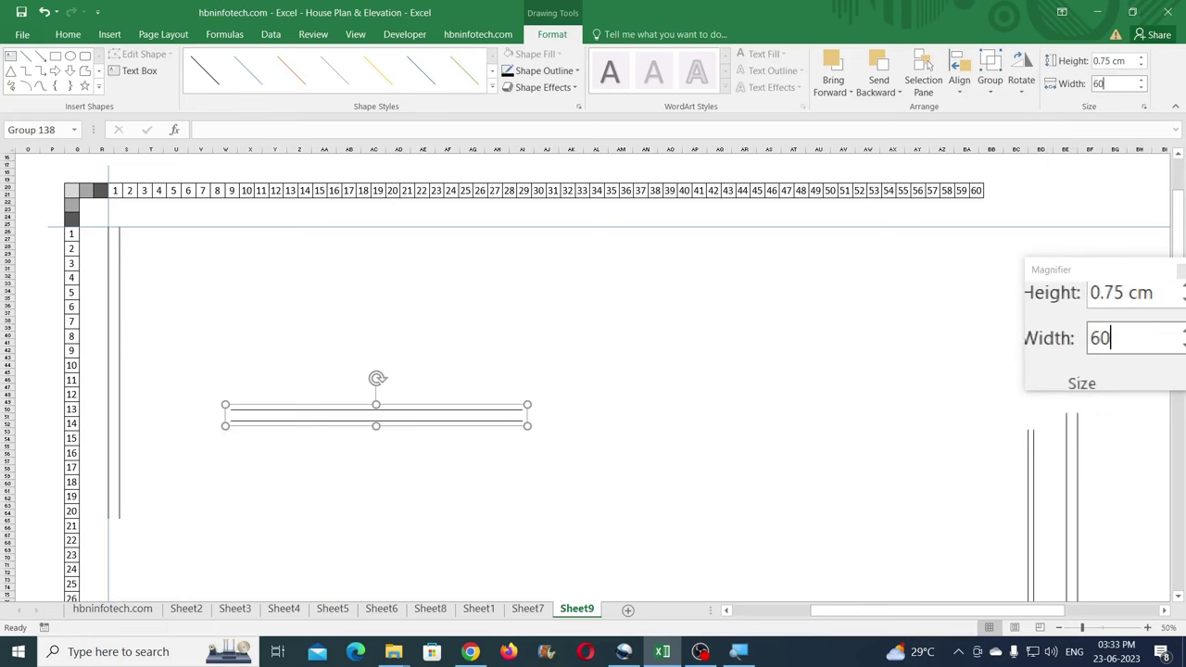
pyautogui.press('Return')
pyautogui.moveTo(695, 418); pyautogui.dragTo(572, 236)
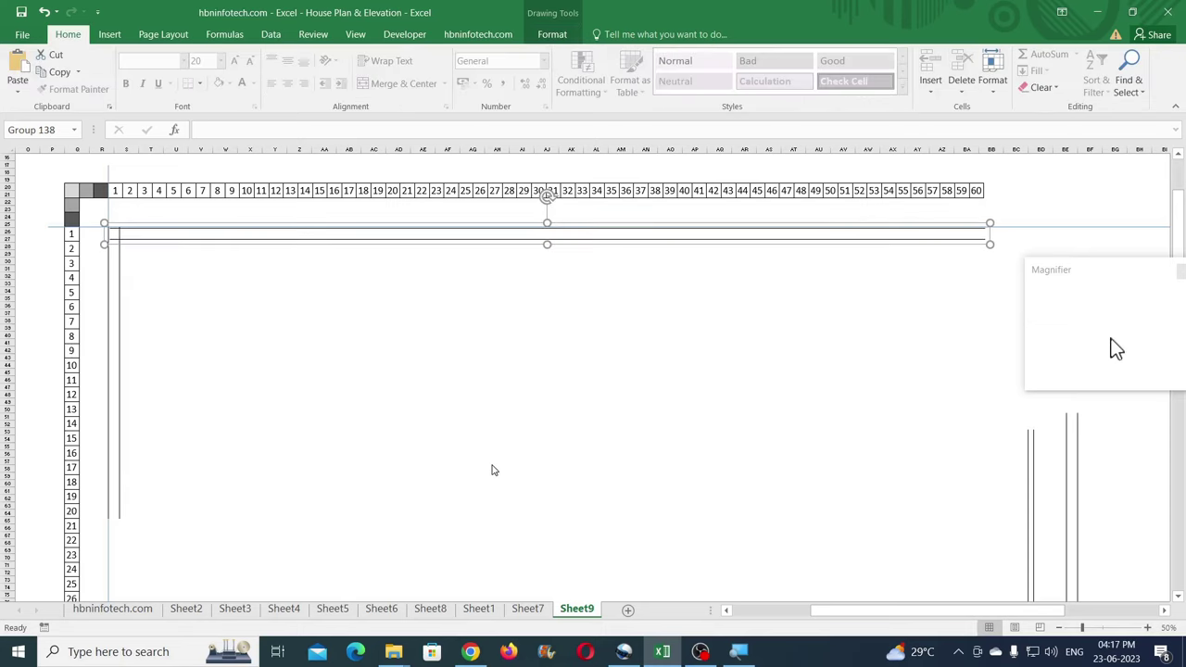
# - Align the 60 cm horizontal wall pair exactly with the horizontal guide and the outer line of the vertical wall
pyautogui.click(1149, 629)
pyautogui.click(1148, 629)
pyautogui.click(1149, 629)
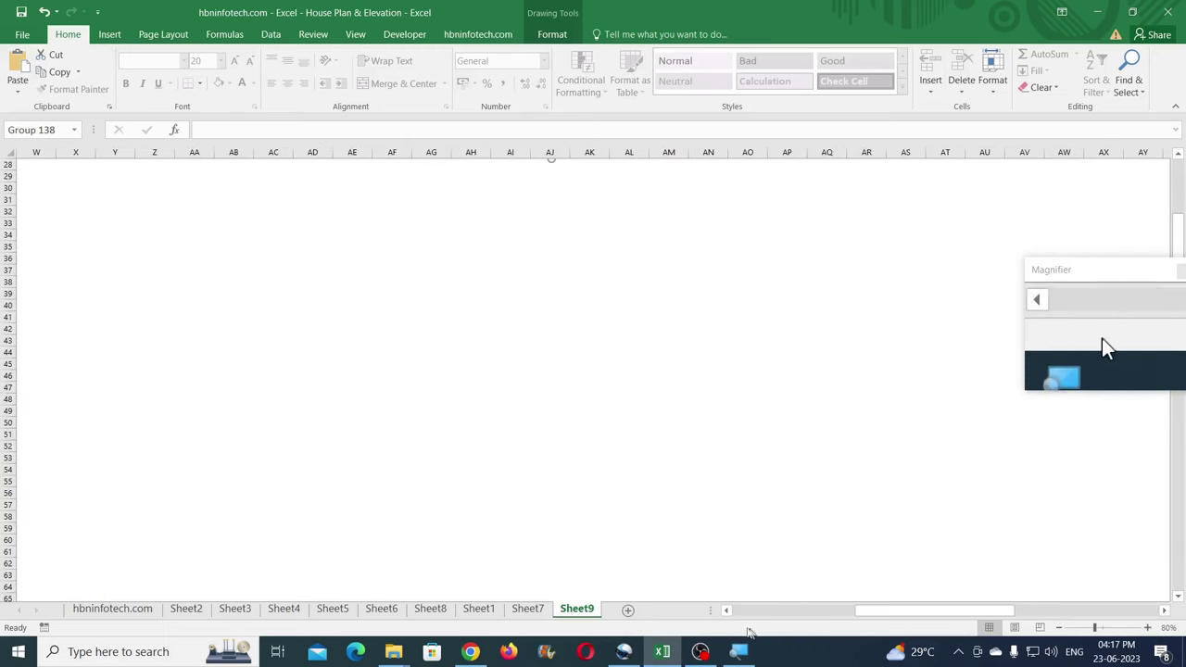
pyautogui.moveTo(860, 610); pyautogui.dragTo(807, 620)
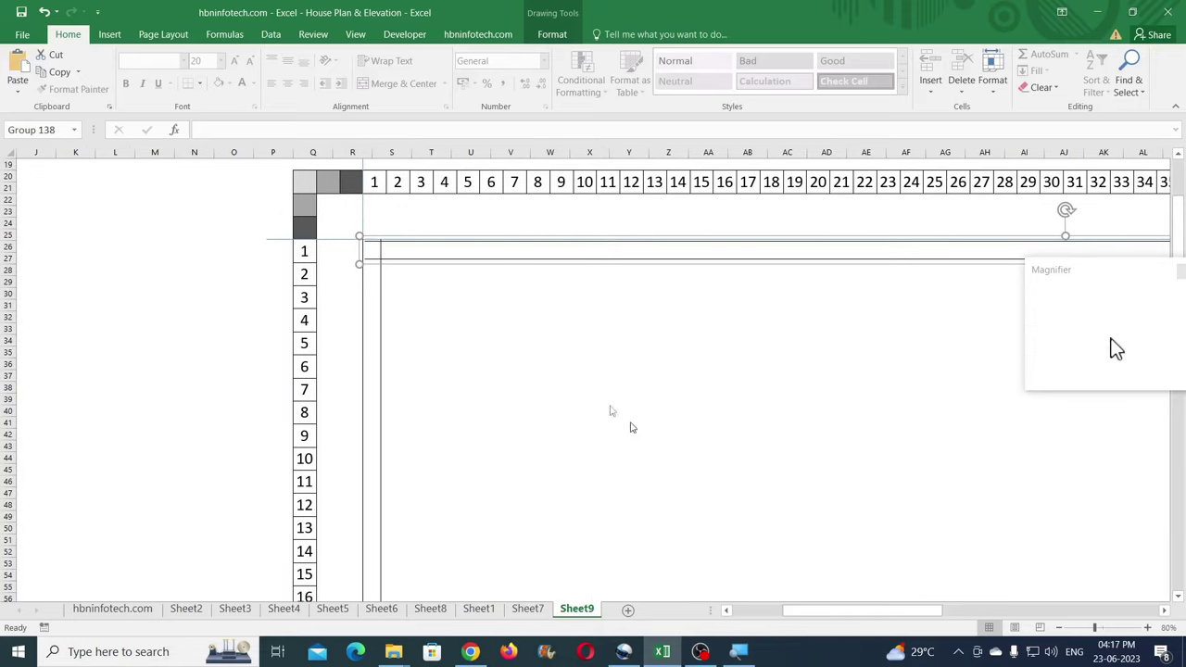
pyautogui.moveTo(504, 258); pyautogui.dragTo(502, 255)
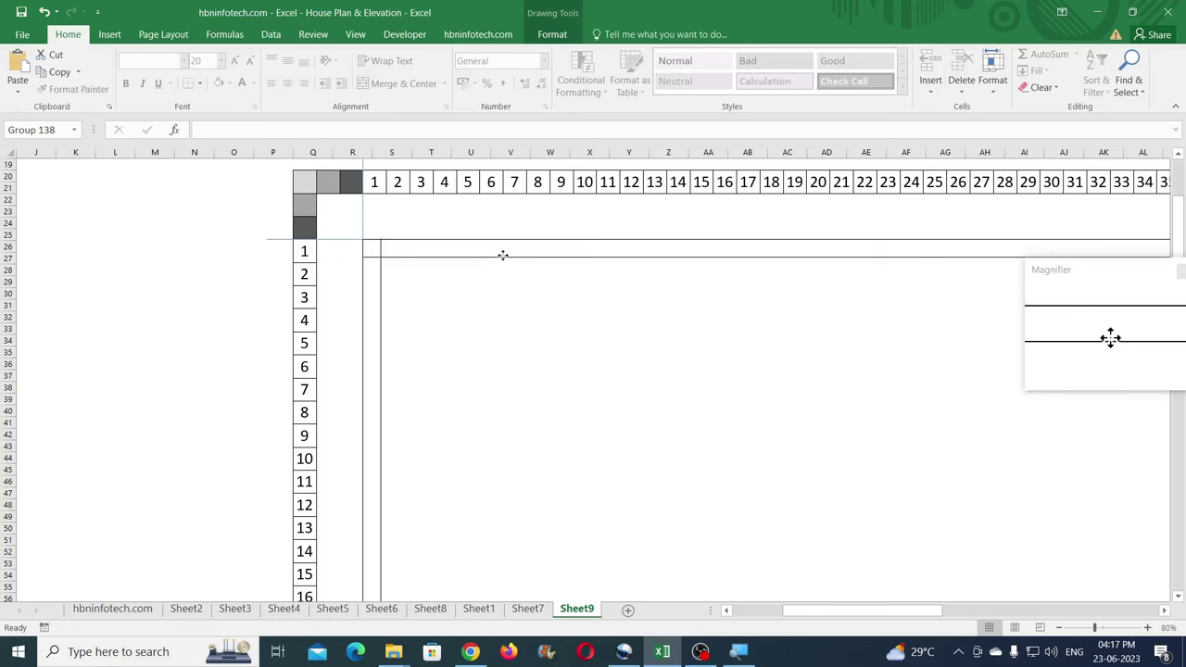
pyautogui.click(541, 369)
# - Copy the horizontal wall pair straight down to ruler row 20 so it closes the lower end of the vertical wall
pyautogui.click(1062, 630)
pyautogui.click(1062, 630)
pyautogui.scroll(-2, 602, 380)
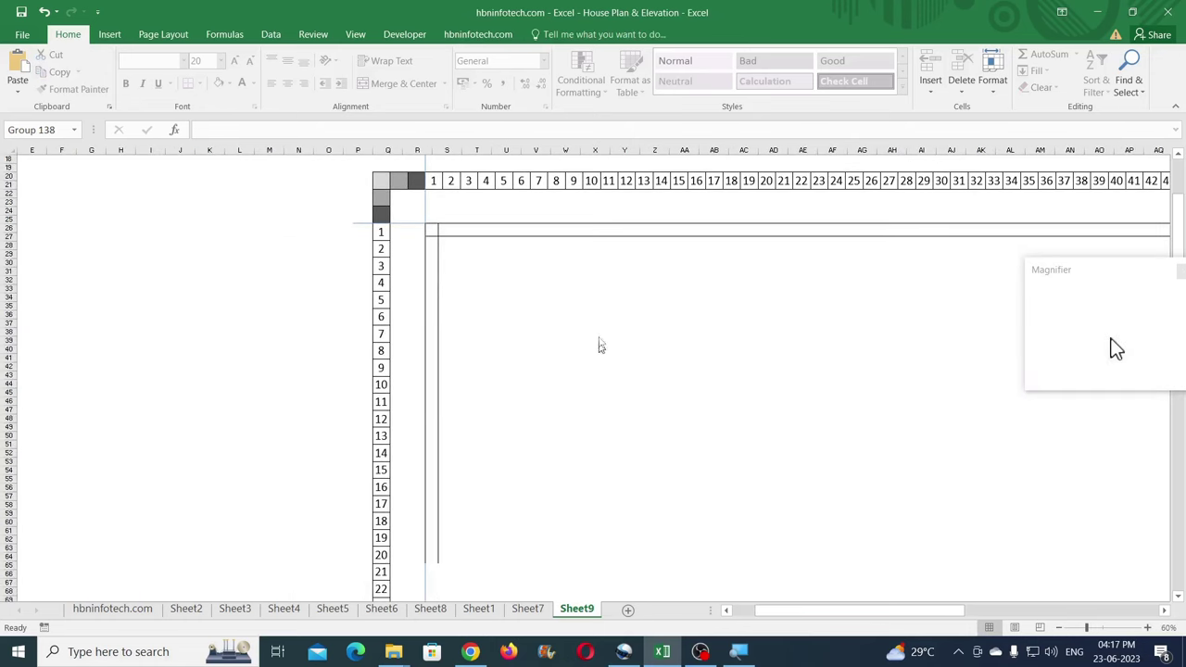
pyautogui.moveTo(550, 234)
pyautogui.mouseDown()
pyautogui.moveTo(569, 519)
pyautogui.moveTo(550, 455)
pyautogui.moveTo(535, 565)
pyautogui.mouseUp()
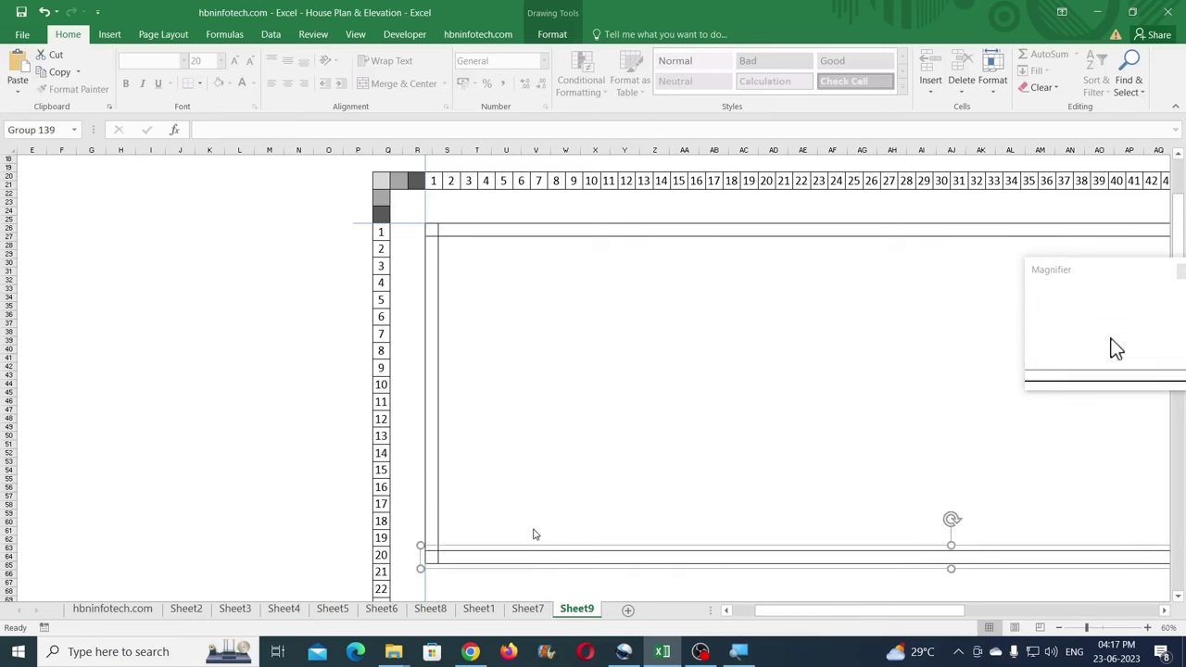
pyautogui.click(583, 501)
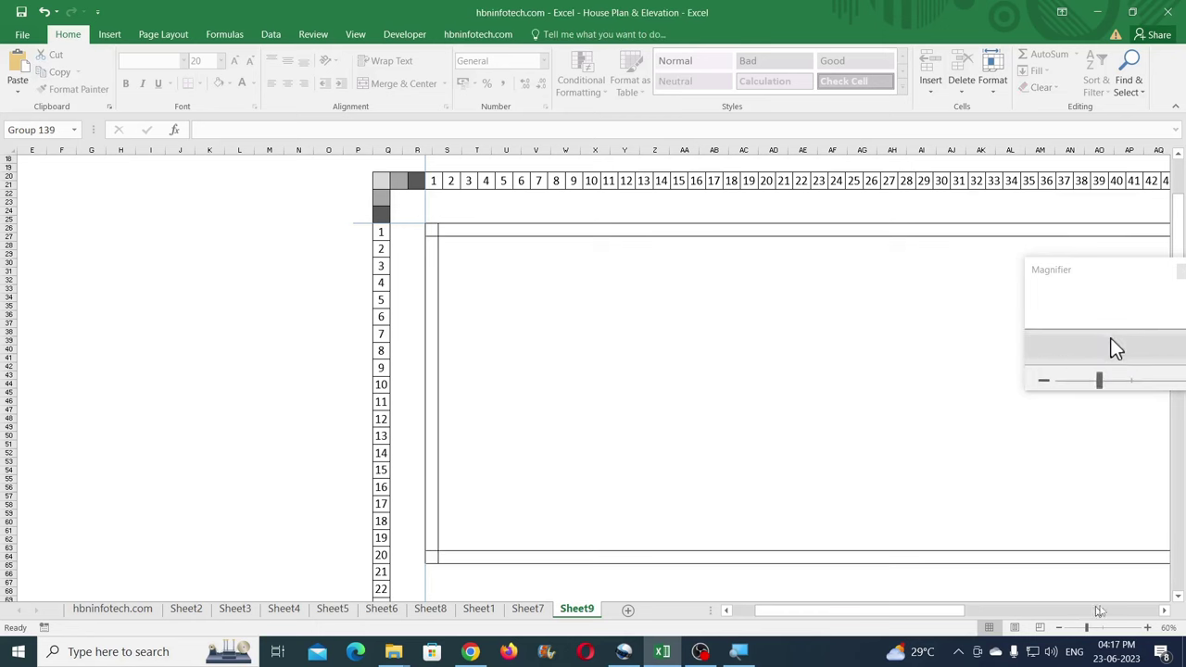
# - Check the porch dimensions on Sheet7, return to Sheet9 and draw a rectangle about 4.3 by 5.16 cm inside the outer walls
pyautogui.click(528, 608)
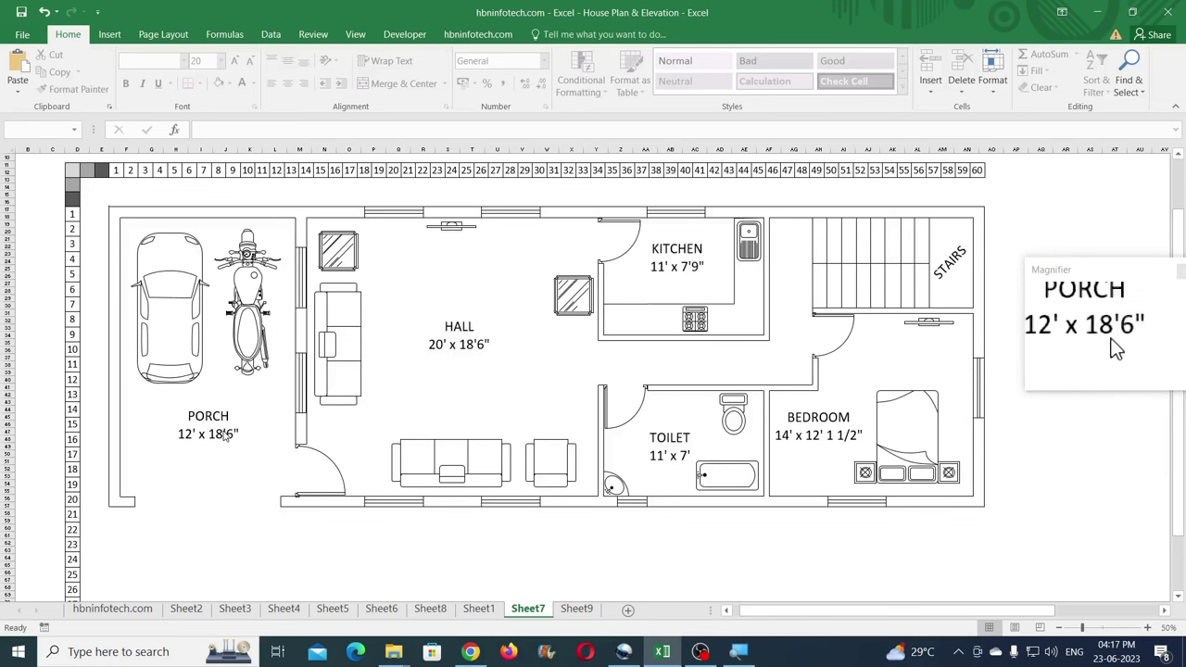
pyautogui.click(575, 611)
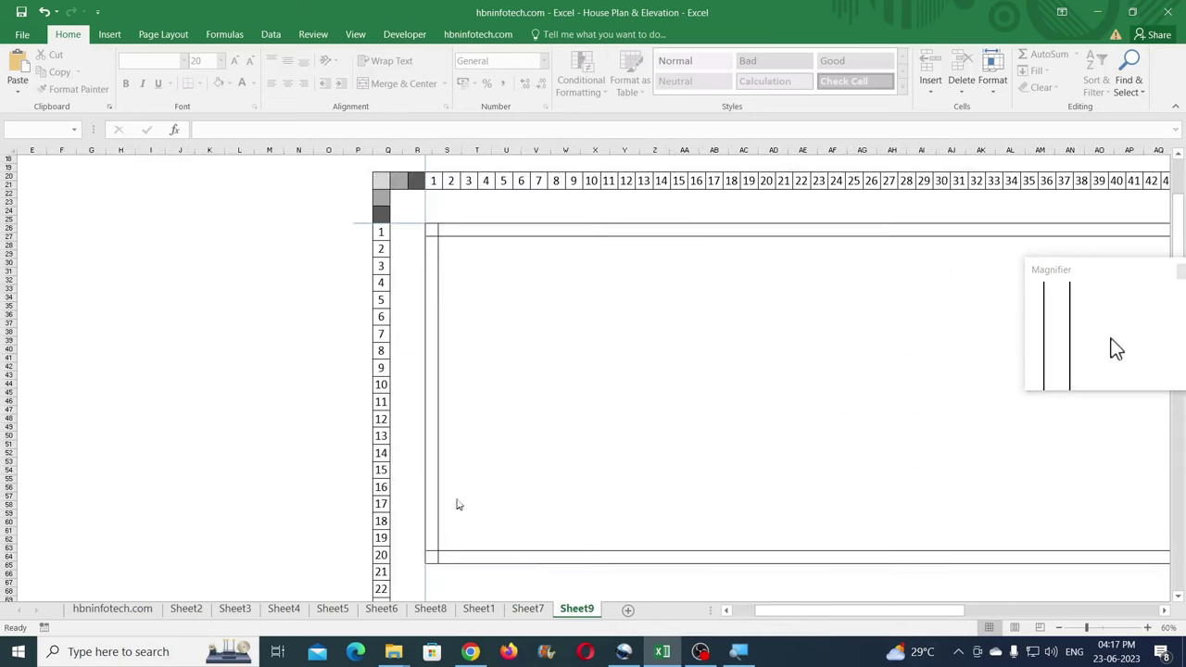
pyautogui.click(109, 34)
pyautogui.click(249, 54)
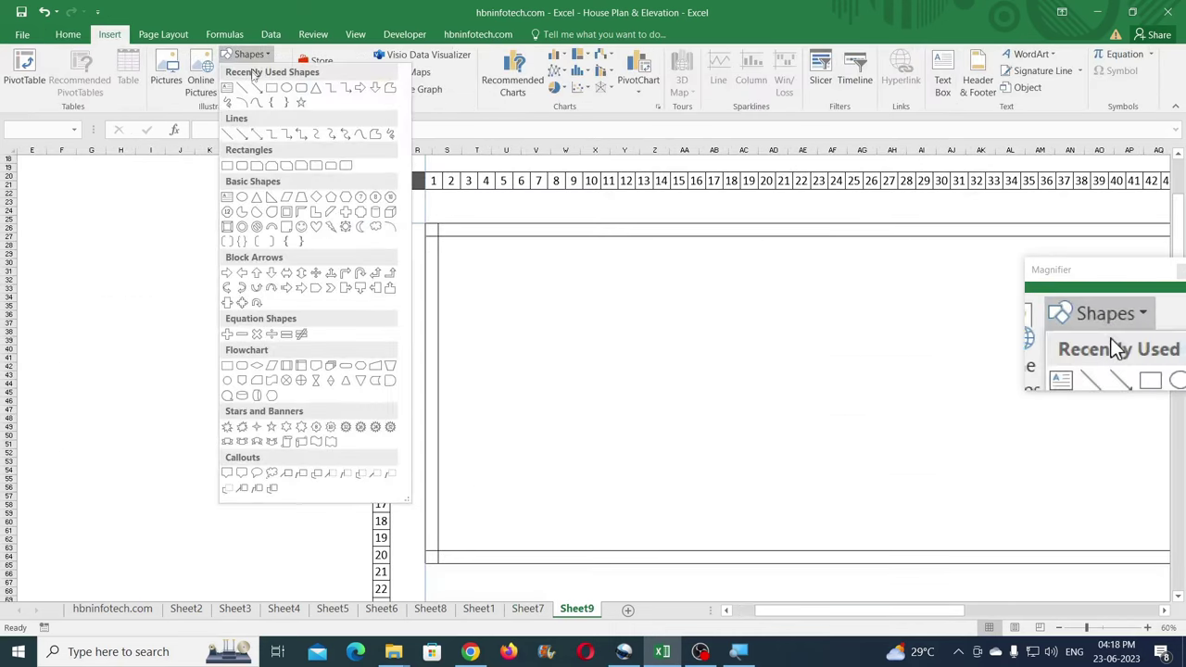
pyautogui.click(270, 91)
pyautogui.moveTo(453, 267); pyautogui.dragTo(553, 343)
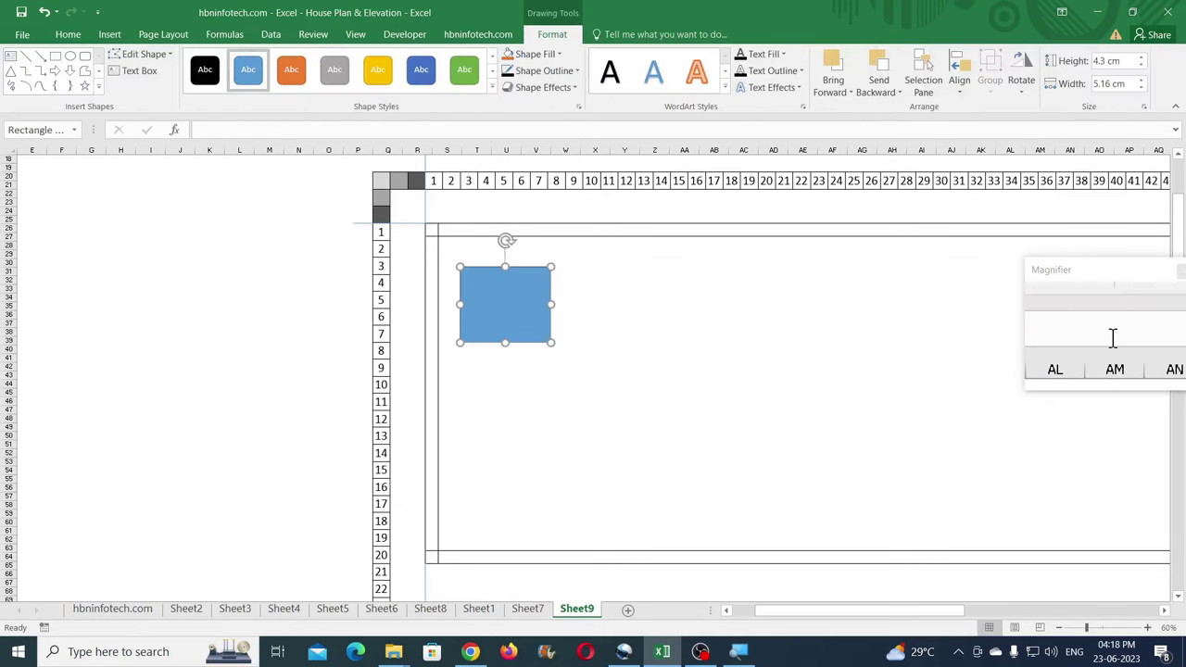
# - Set the measuring rectangle's width to 12 cm
pyautogui.click(1124, 84)
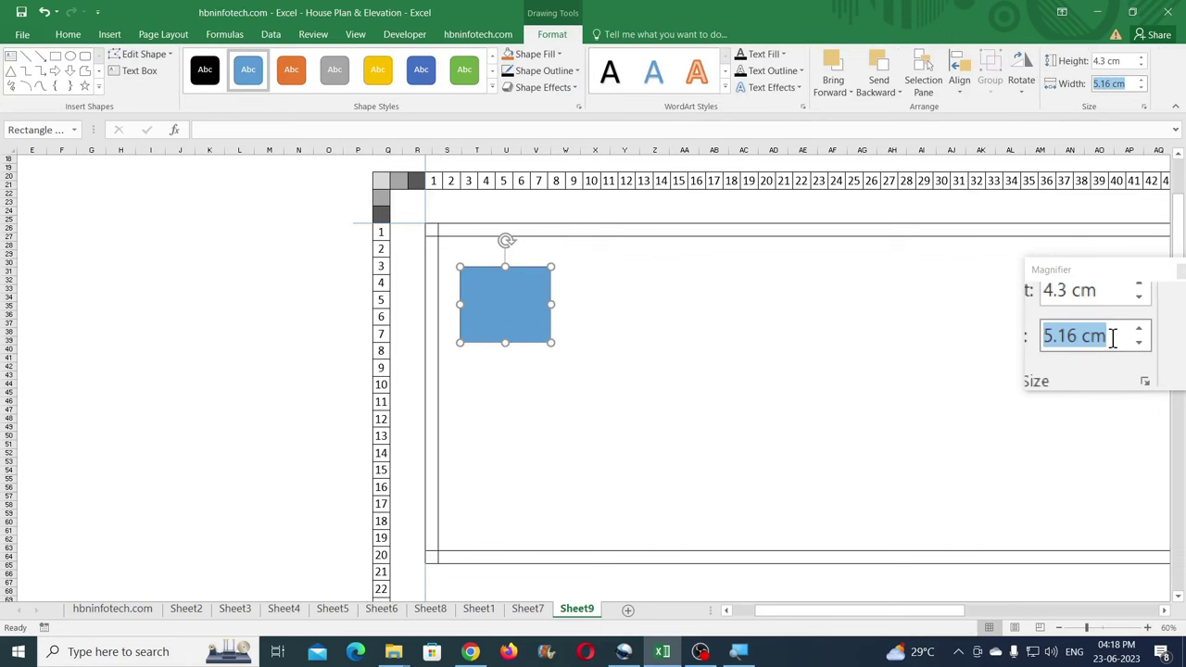
pyautogui.click(1059, 628)
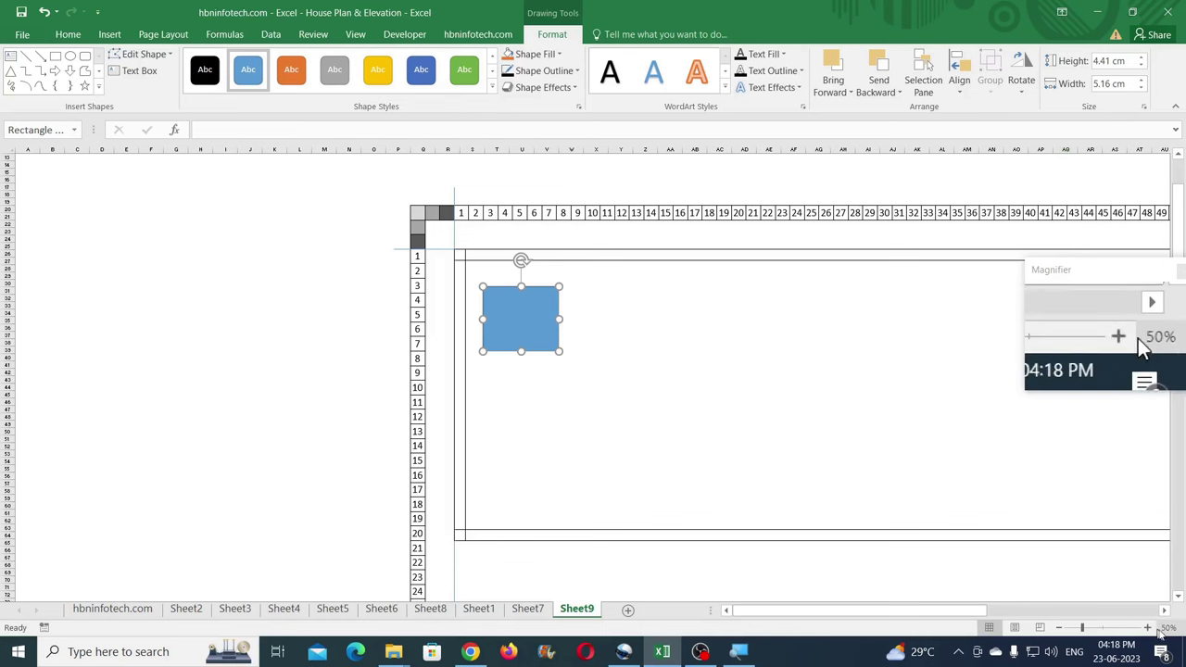
pyautogui.click(1122, 84)
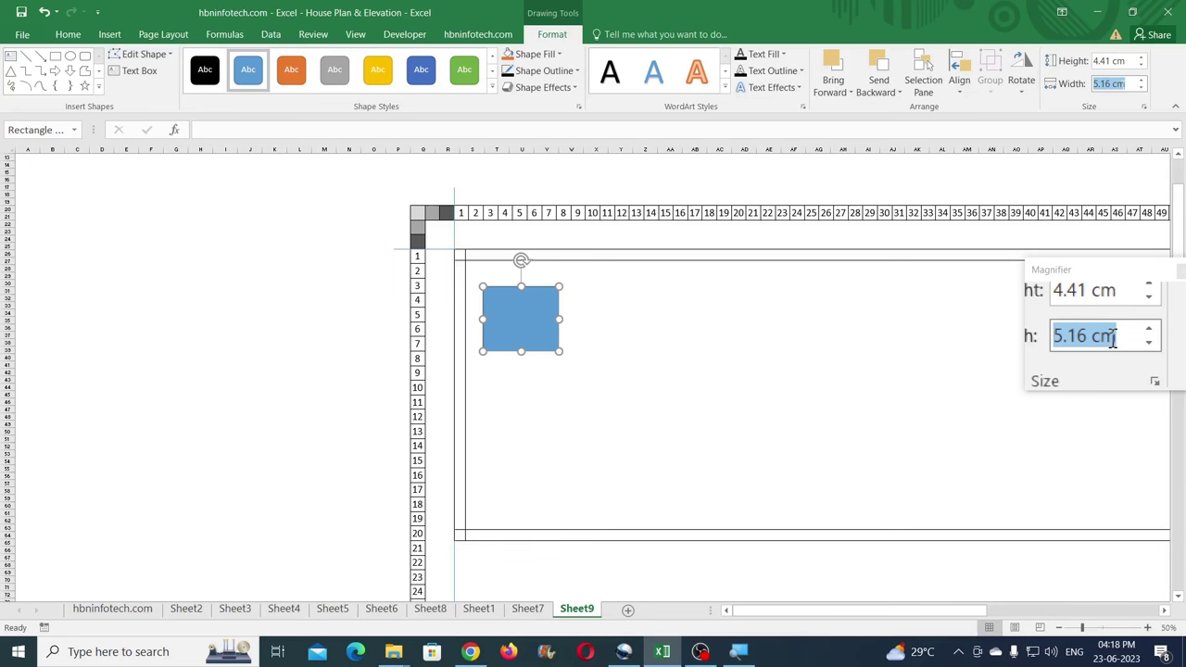
pyautogui.write('12')
pyautogui.press('Return')
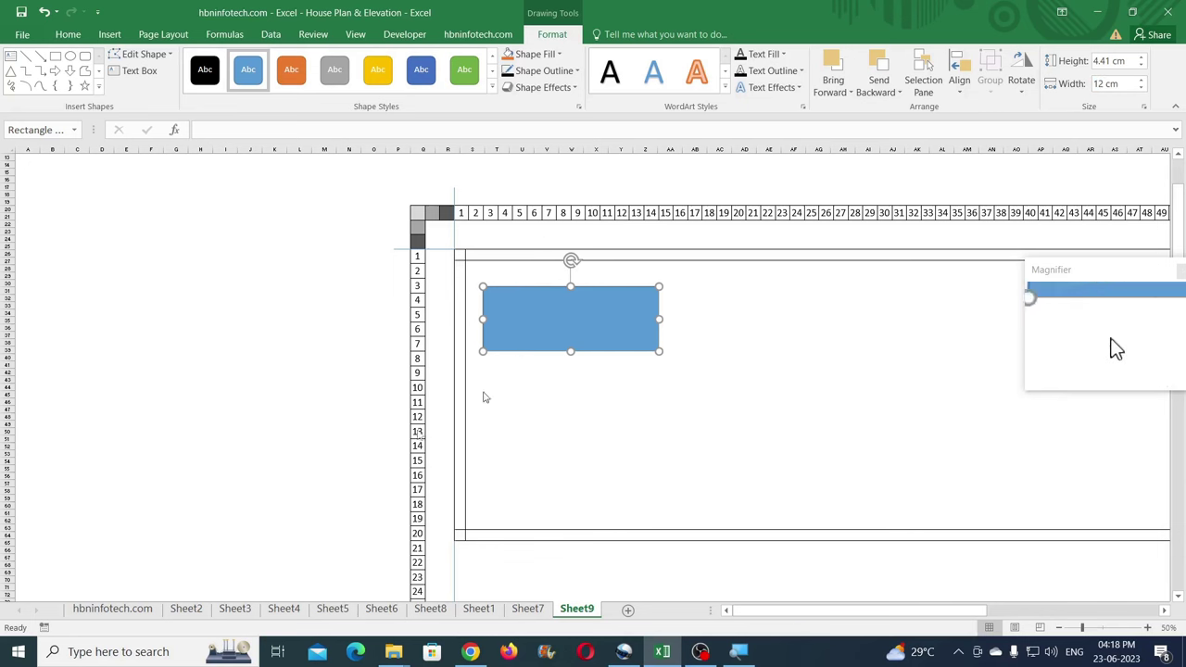
# - Move the 12 cm rectangle into the upper-left inner corner of the outer walls, flush with both inner wall lines
pyautogui.moveTo(551, 325); pyautogui.dragTo(539, 299)
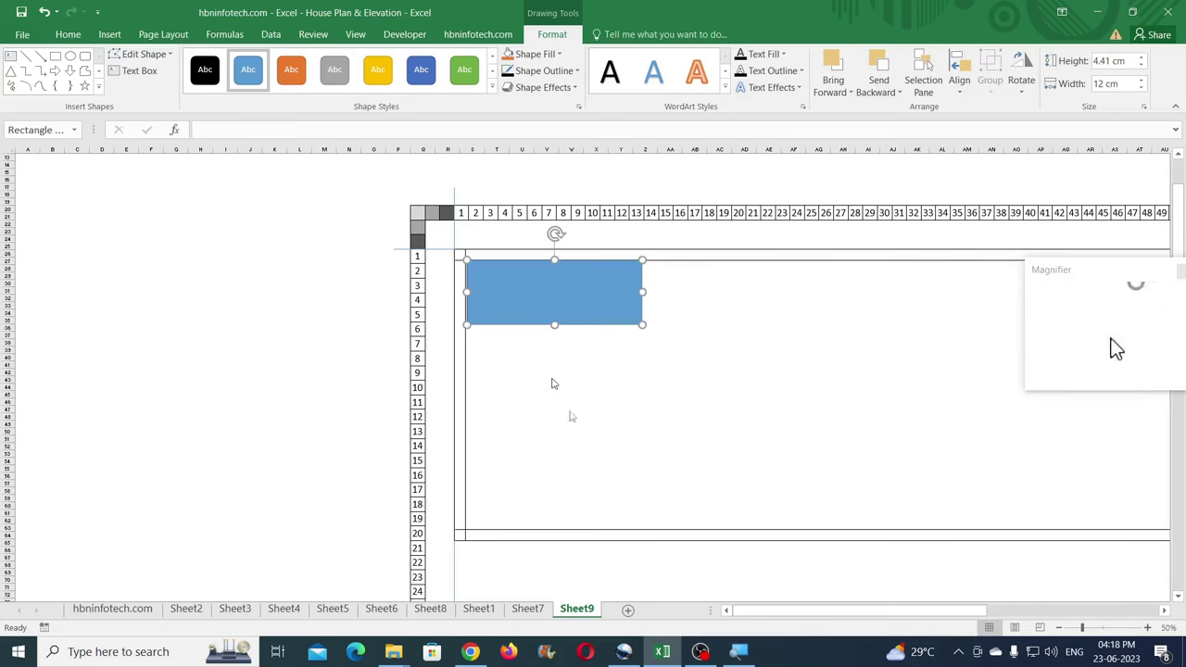
pyautogui.click(1147, 627)
pyautogui.click(1147, 627)
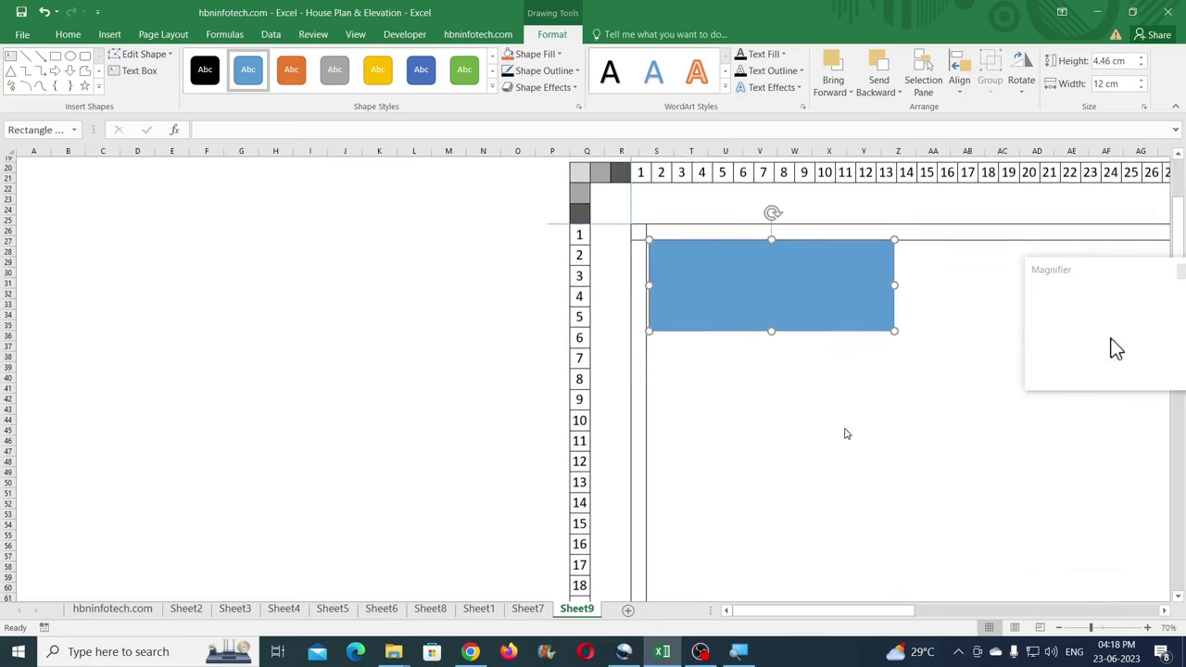
pyautogui.moveTo(678, 378); pyautogui.dragTo(676, 379)
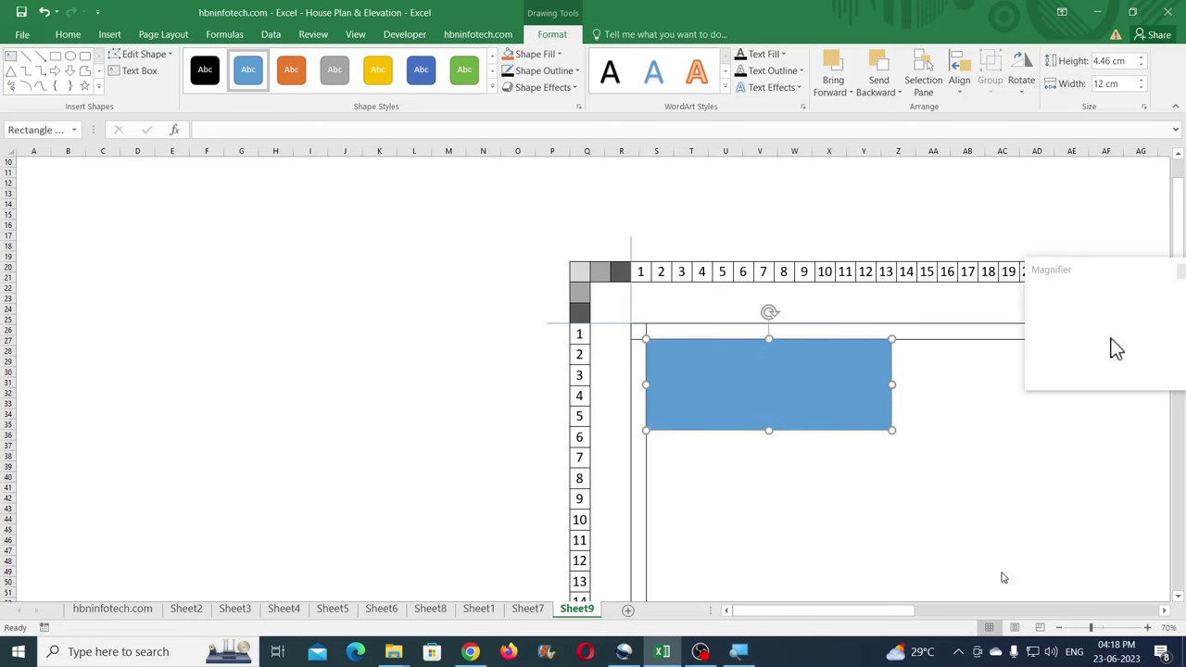
# - Copy the vertical wall pair against the right edge of the 12 cm rectangle to form the porch's inner wall
pyautogui.moveTo(903, 611); pyautogui.dragTo(954, 626)
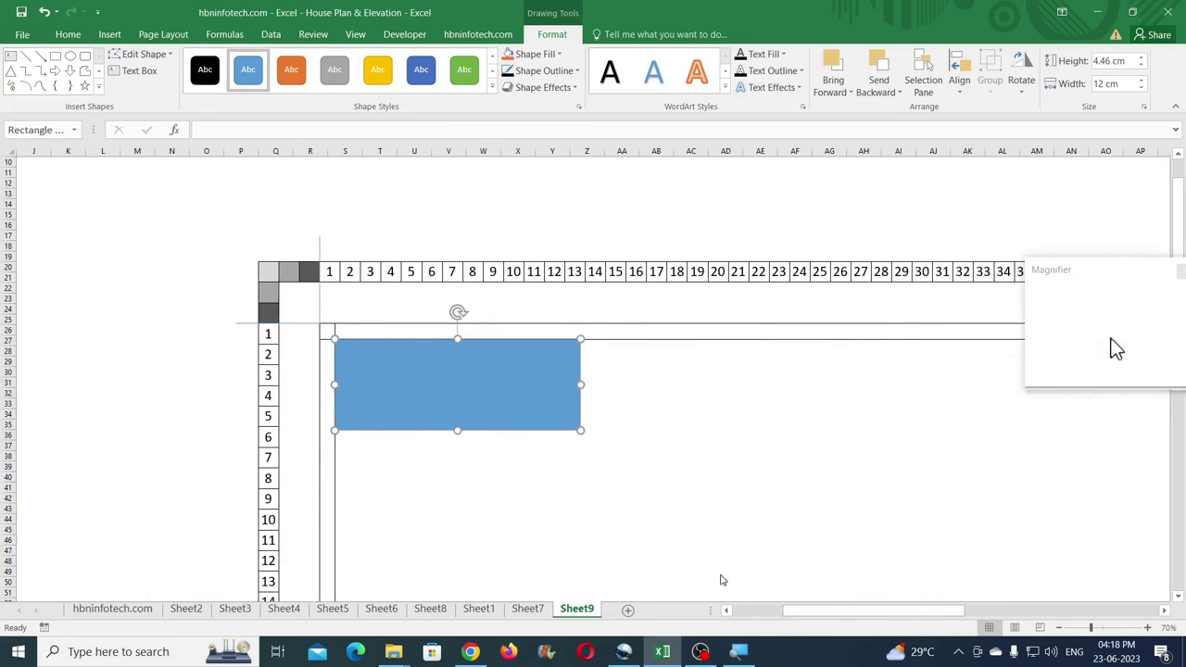
pyautogui.click(336, 462)
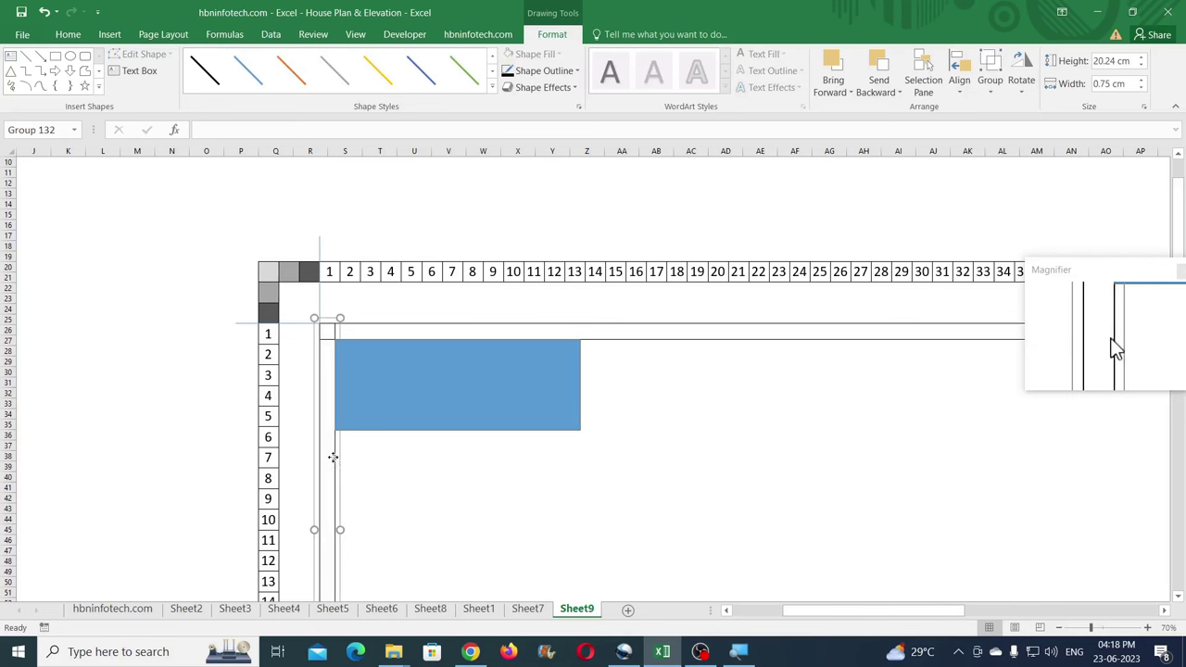
pyautogui.moveTo(332, 456); pyautogui.dragTo(594, 475)
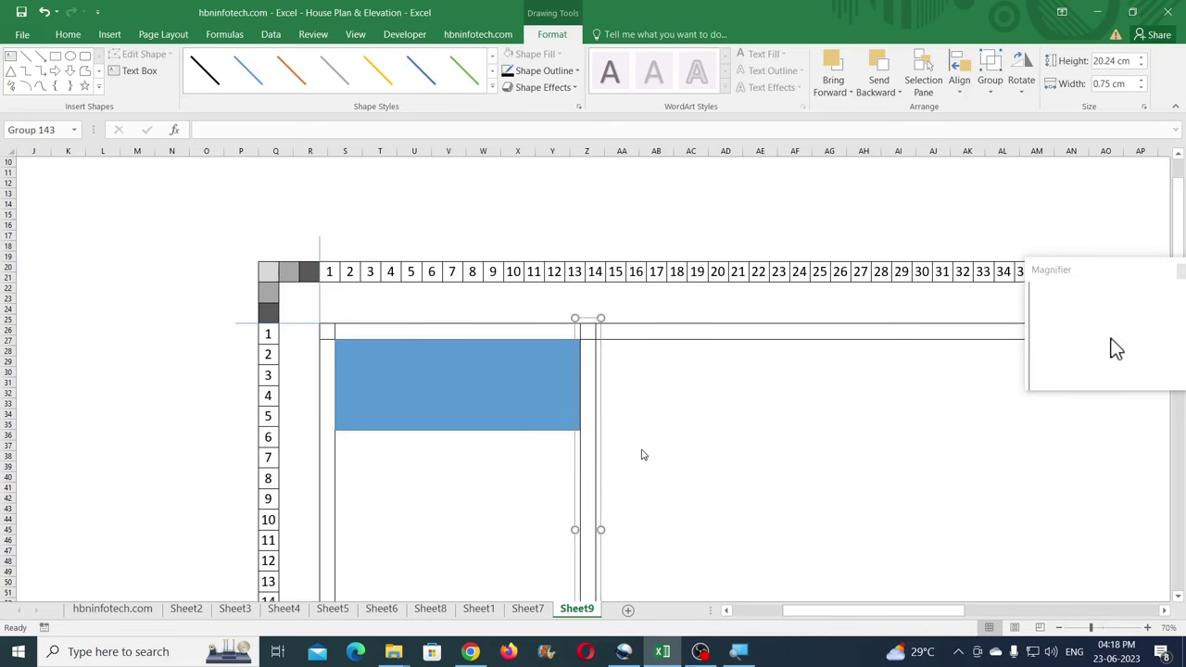
pyautogui.scroll(-5, 642, 454)
pyautogui.scroll(1, 642, 454)
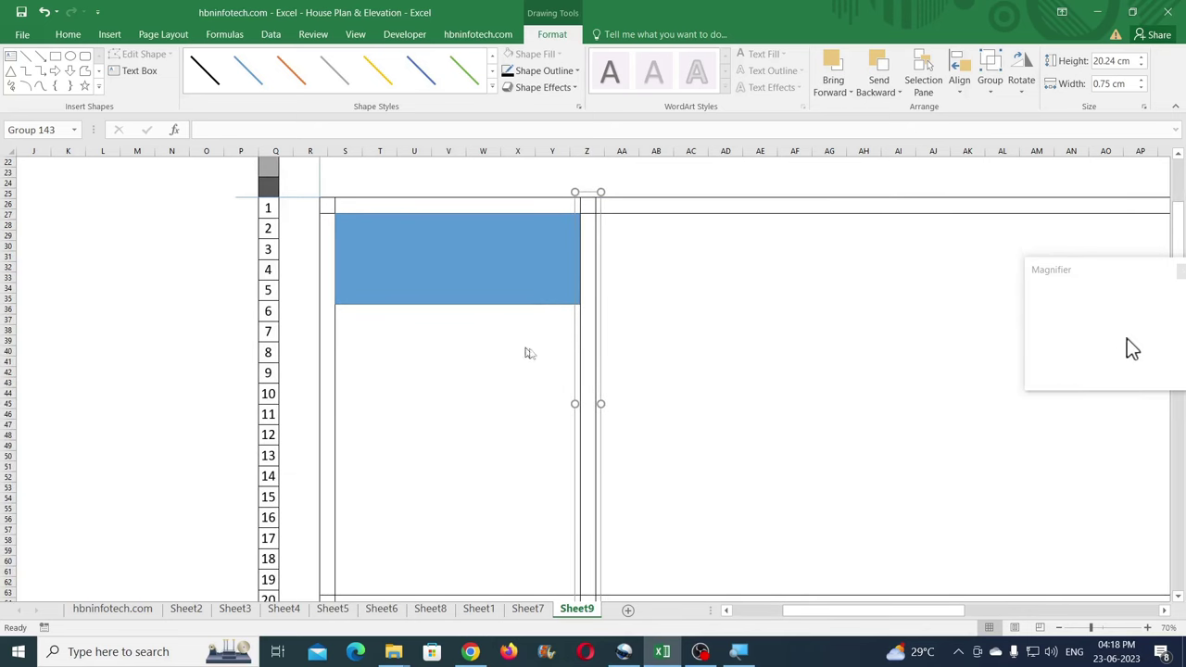
pyautogui.scroll(1, 542, 407)
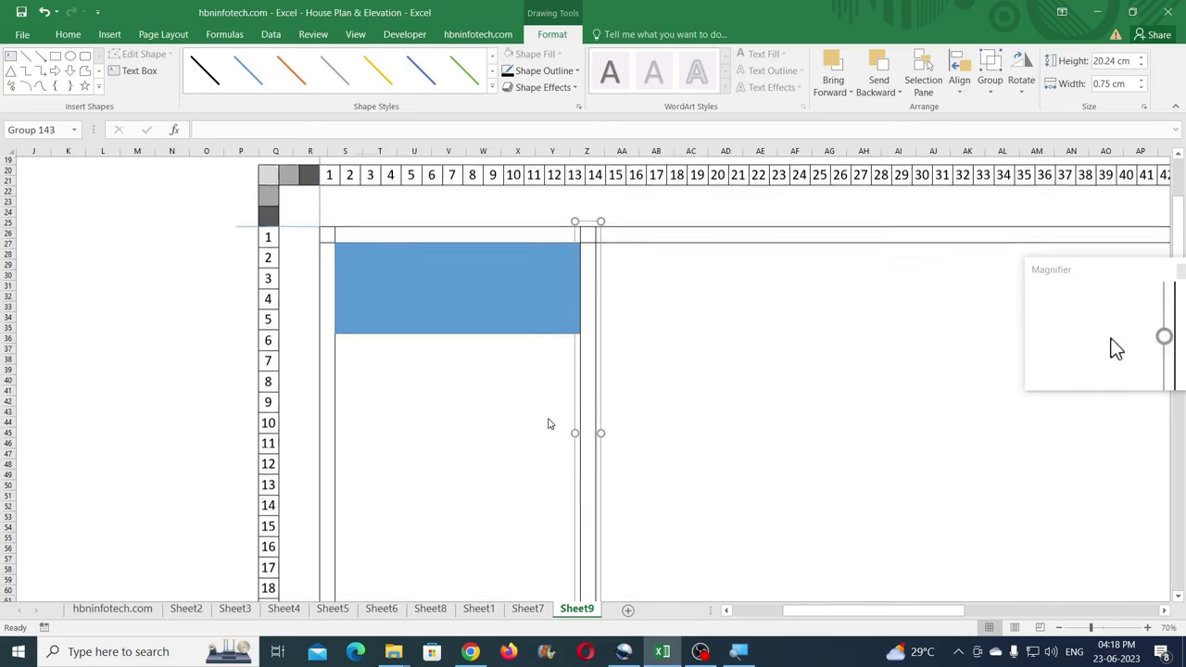
# - Check the hall's dimensions on Sheet7, return to Sheet9 and move the rectangle to the right of the porch's inner wall
pyautogui.click(533, 612)
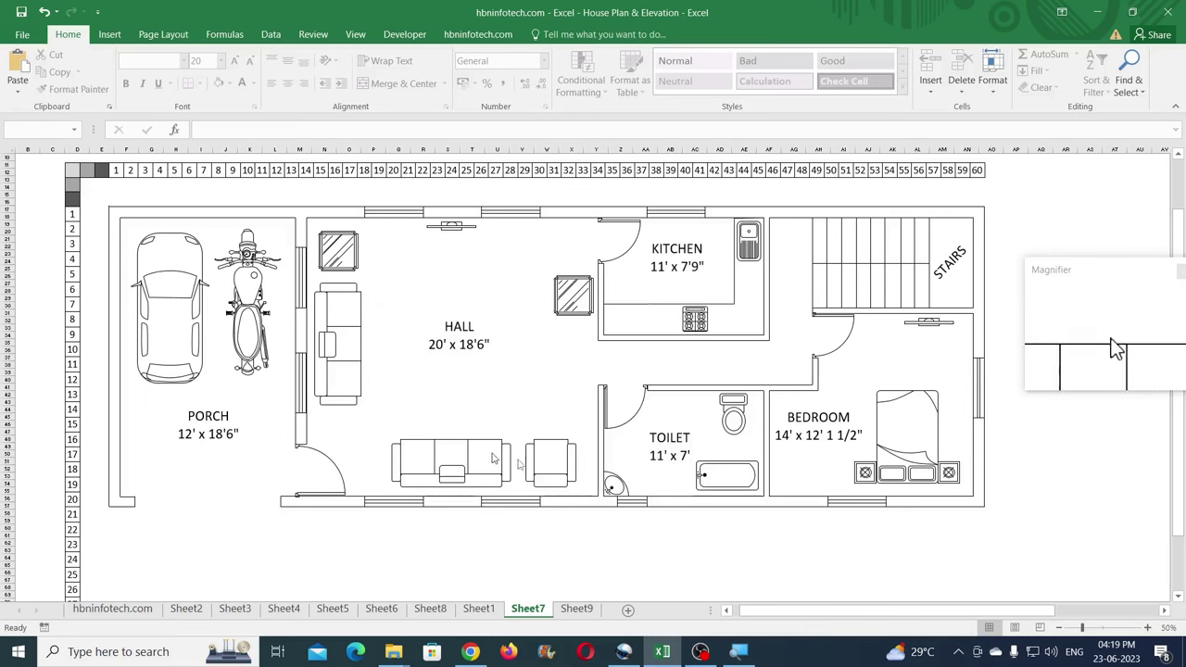
pyautogui.click(575, 609)
pyautogui.click(421, 289)
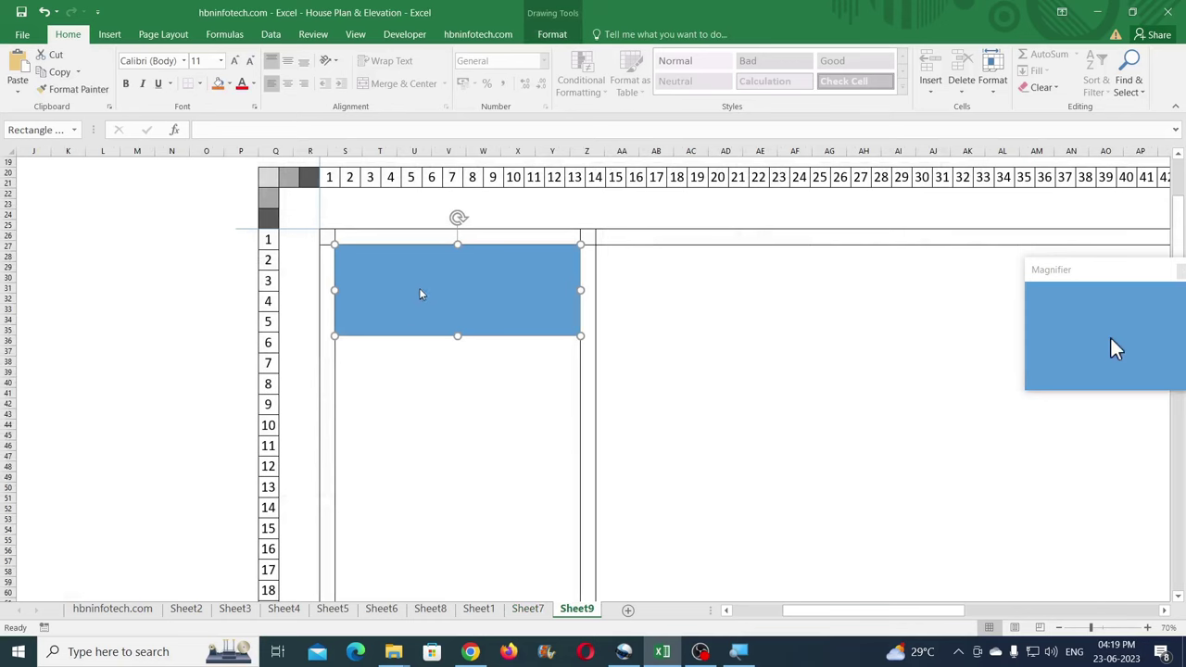
pyautogui.moveTo(418, 288); pyautogui.dragTo(693, 317)
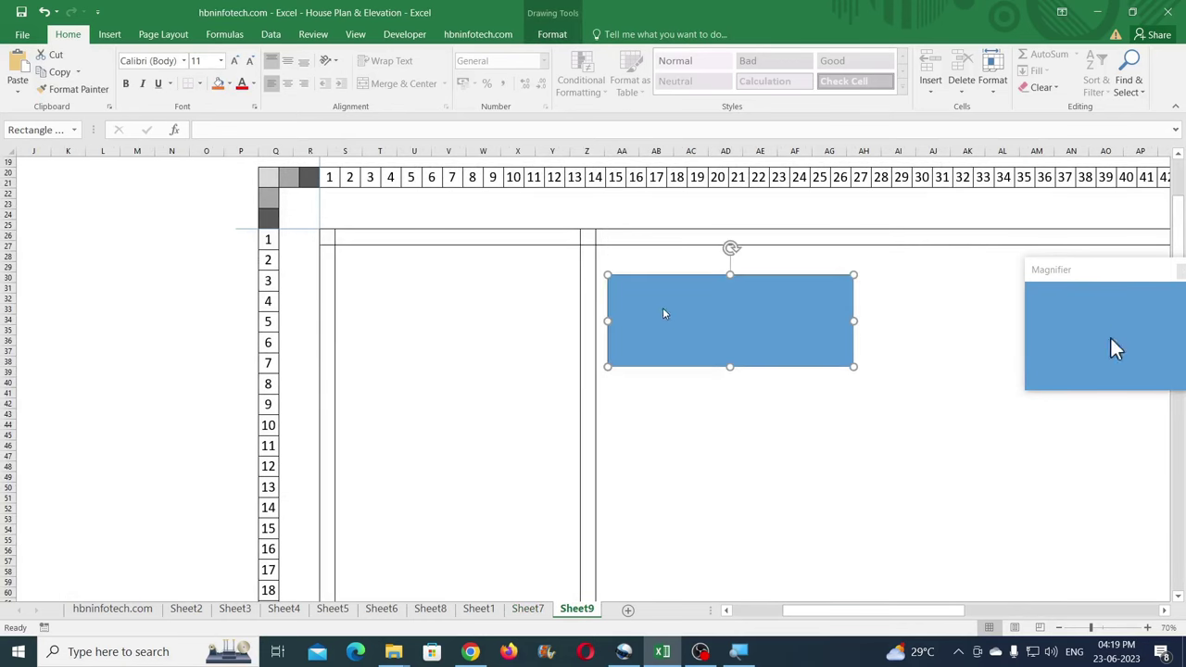
pyautogui.click(552, 34)
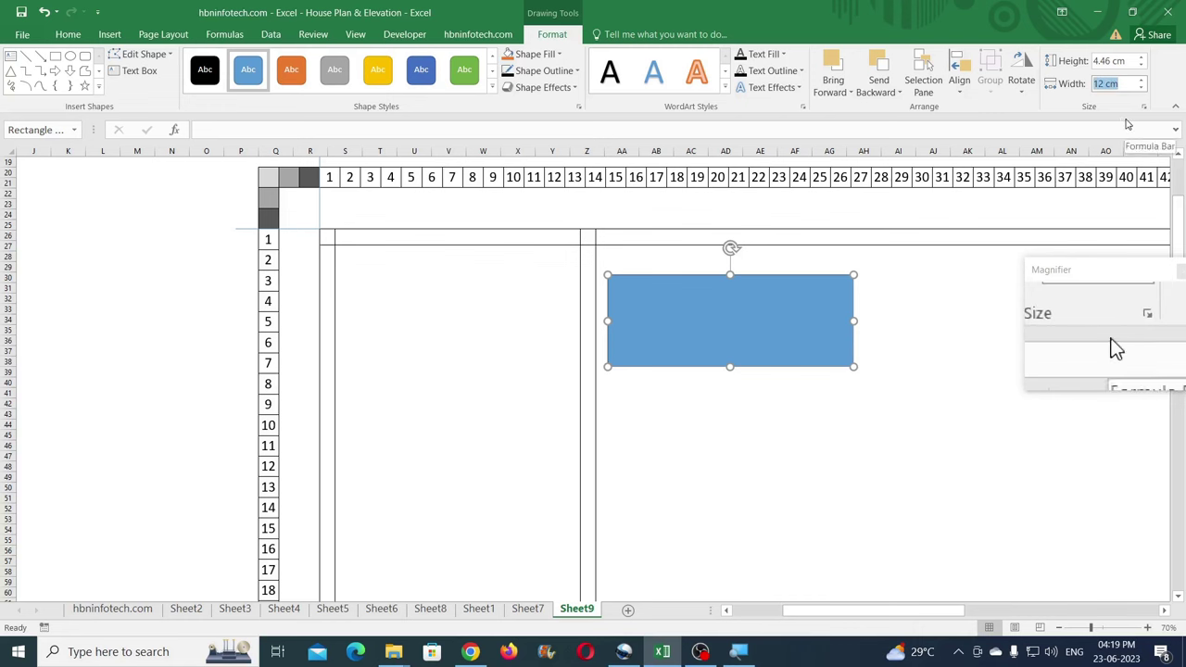
pyautogui.press('Return')
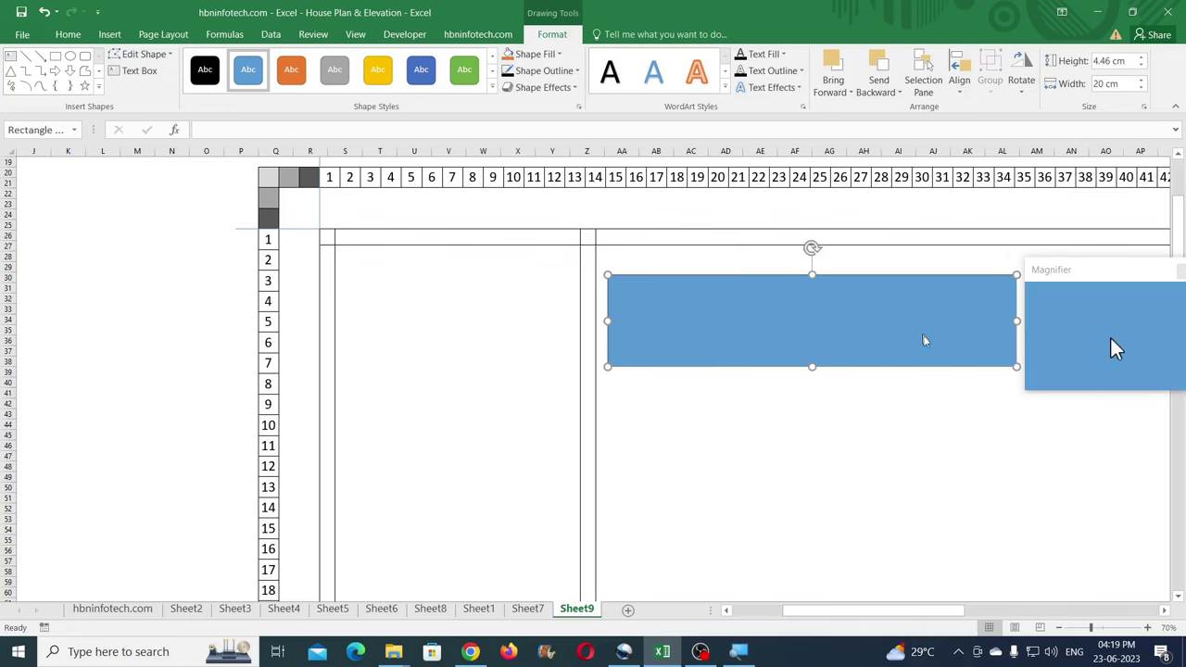
pyautogui.hotkey('ctrl', 'z')
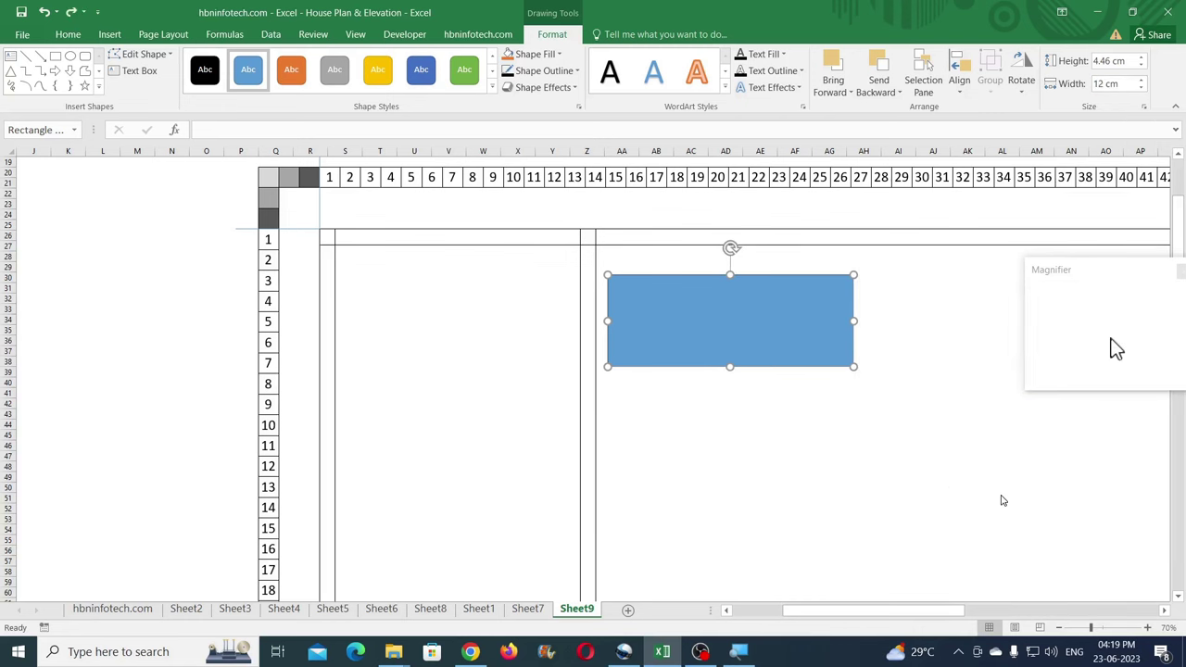
# - Set the rectangle's width to 20 cm and move it into the corner between the upper wall and the porch's inner wall
pyautogui.click(1059, 628)
pyautogui.click(1059, 628)
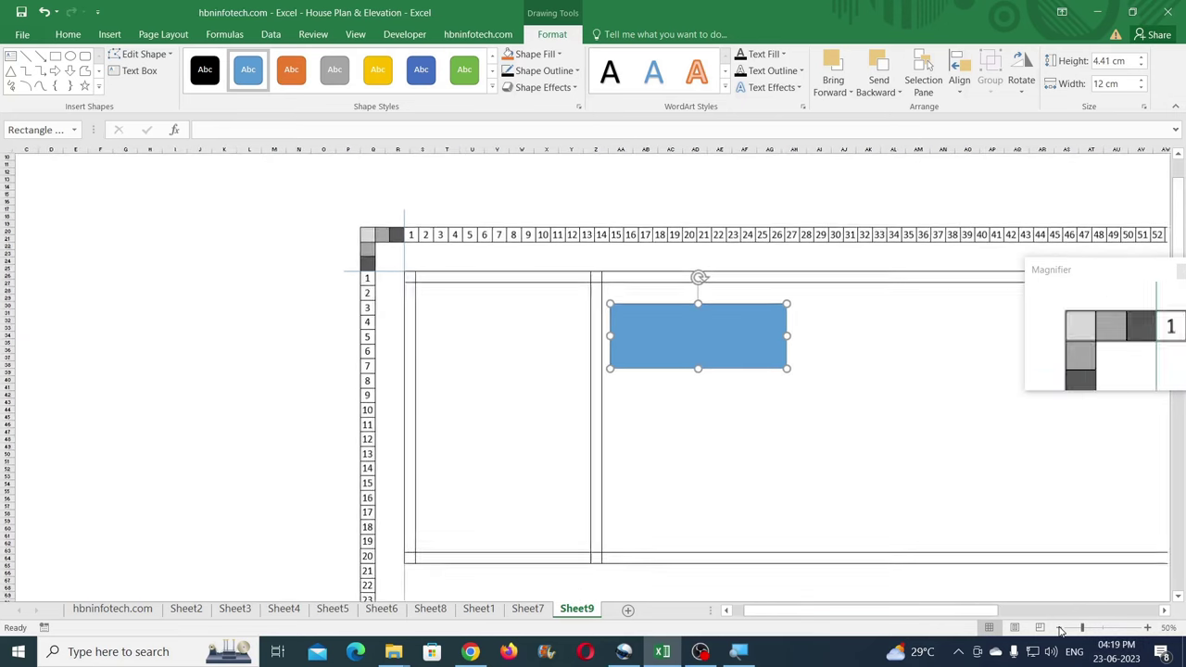
pyautogui.click(1123, 84)
pyautogui.write('2')
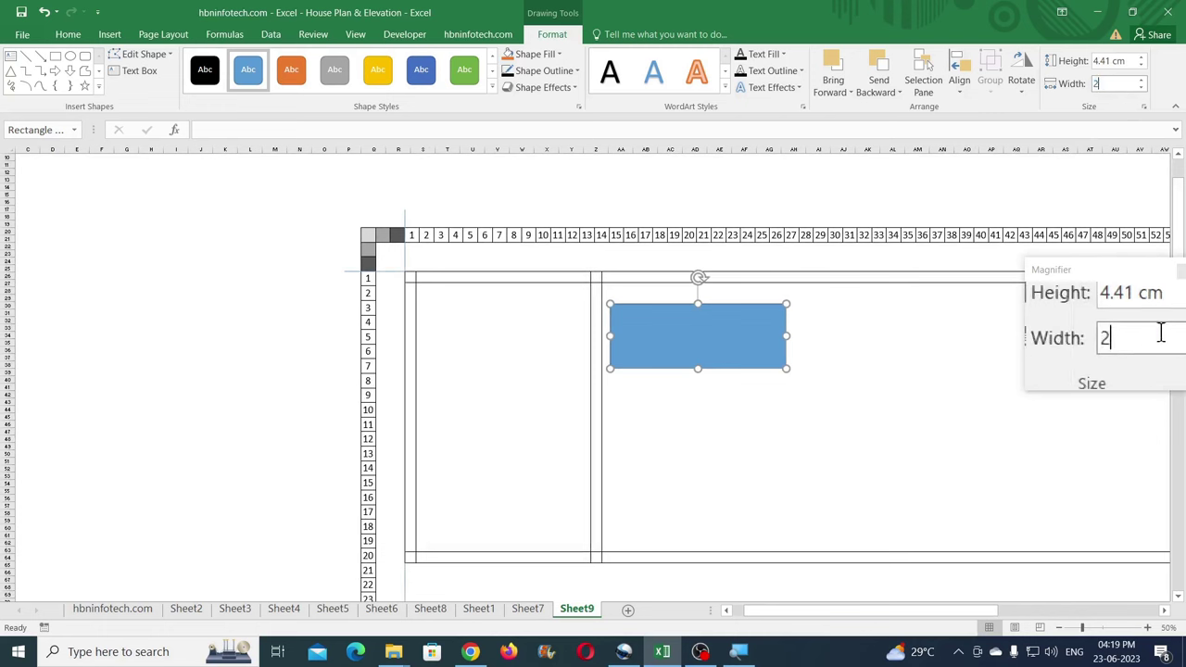
pyautogui.write('0')
pyautogui.press('Return')
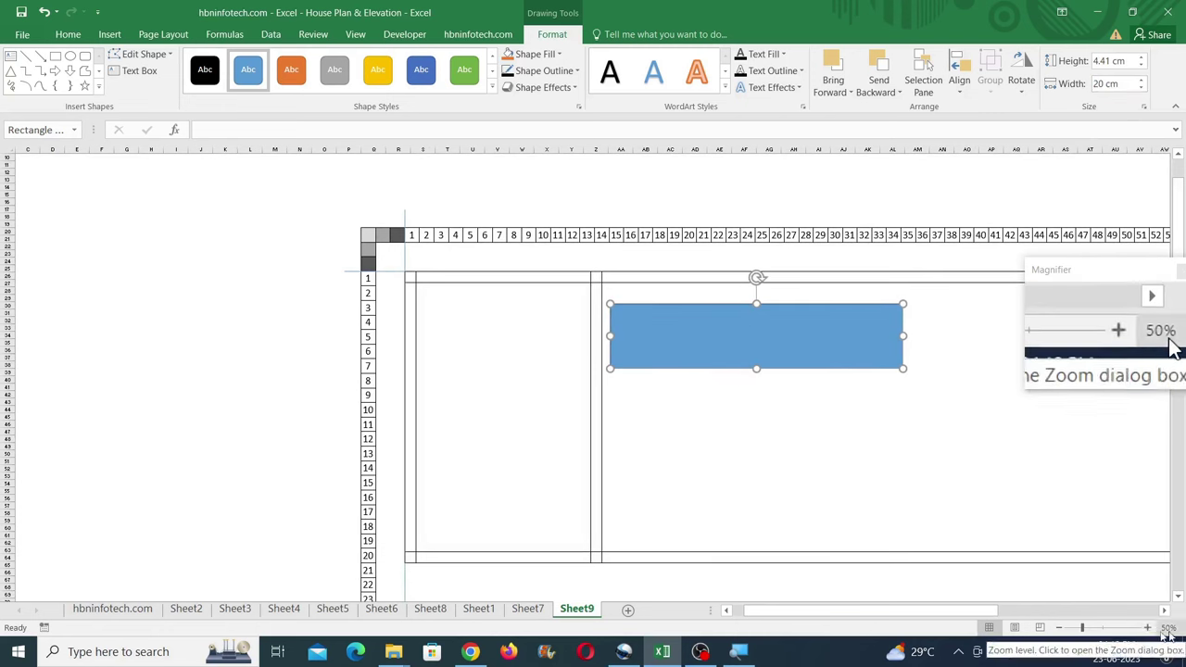
pyautogui.moveTo(917, 610); pyautogui.dragTo(969, 618)
pyautogui.moveTo(440, 338); pyautogui.dragTo(434, 313)
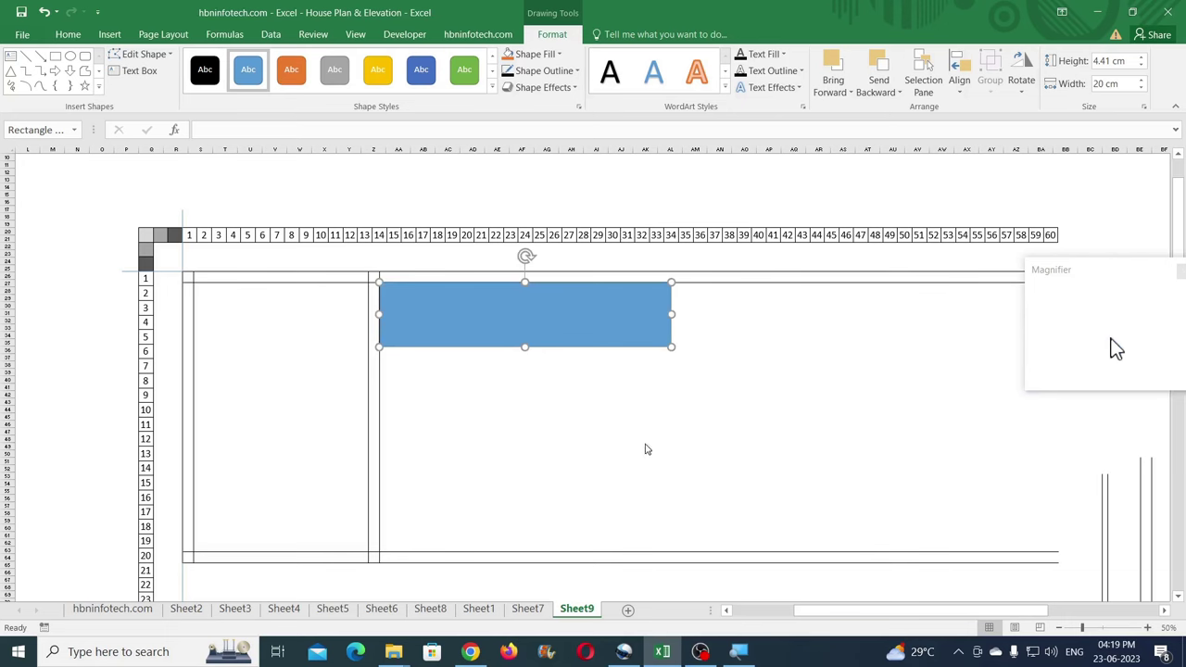
# - Select the porch's inner wall pair, check the wall beyond the hall on the Sheet7 plan and return to Sheet9
pyautogui.click(377, 383)
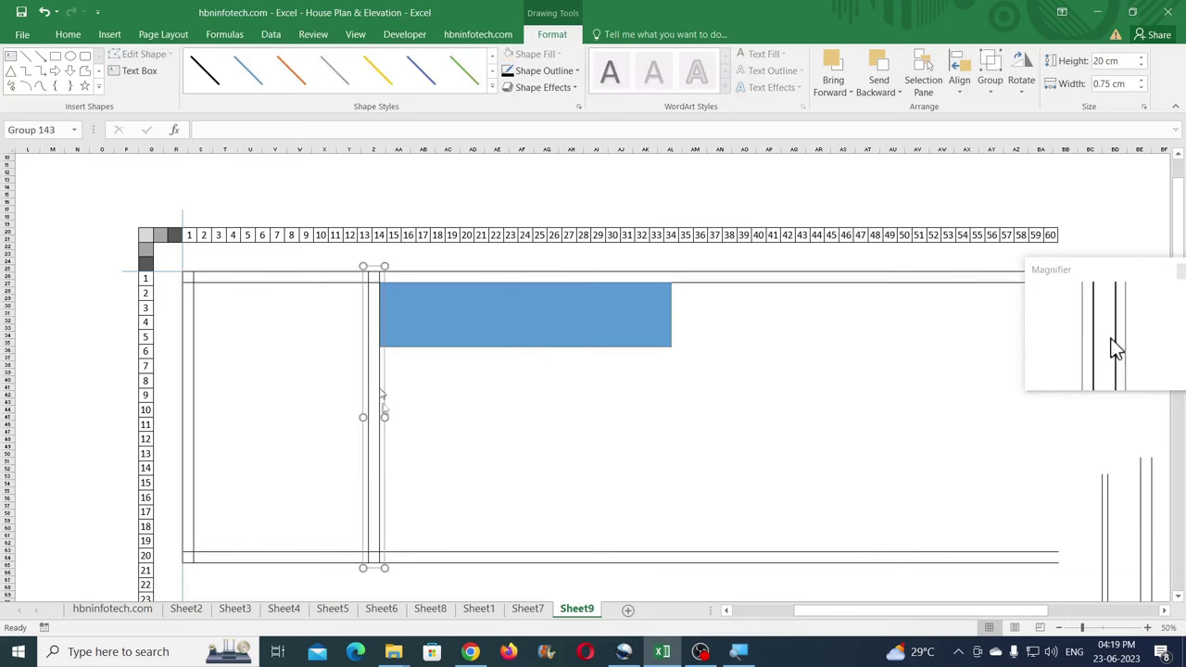
pyautogui.click(527, 609)
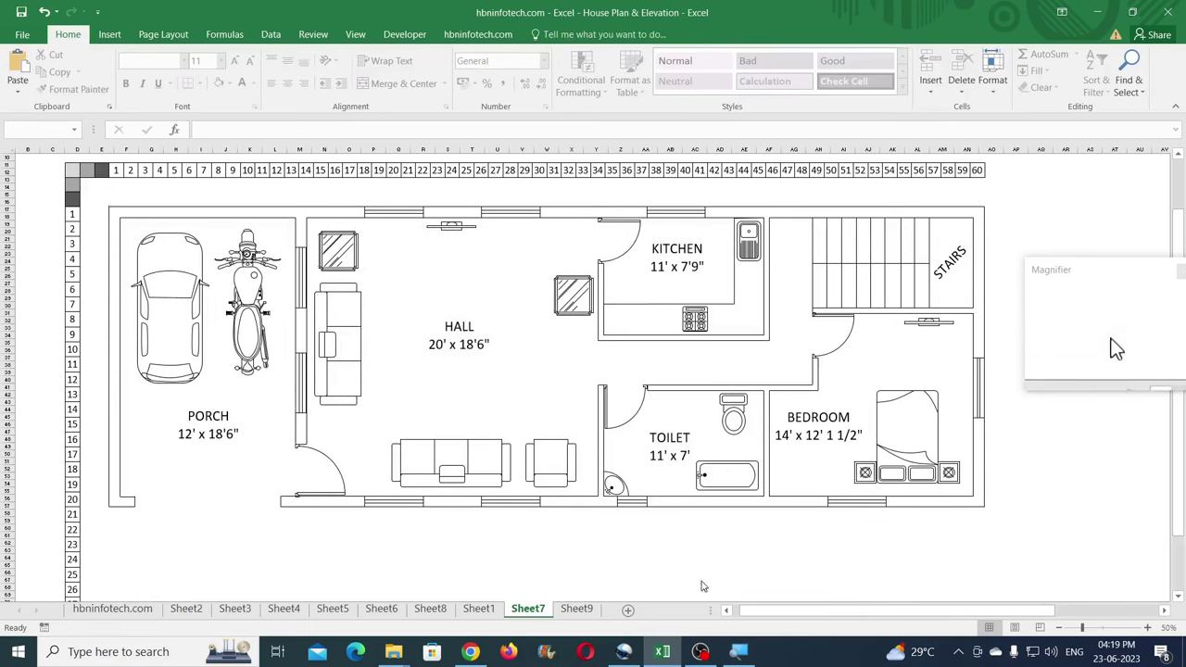
pyautogui.click(576, 609)
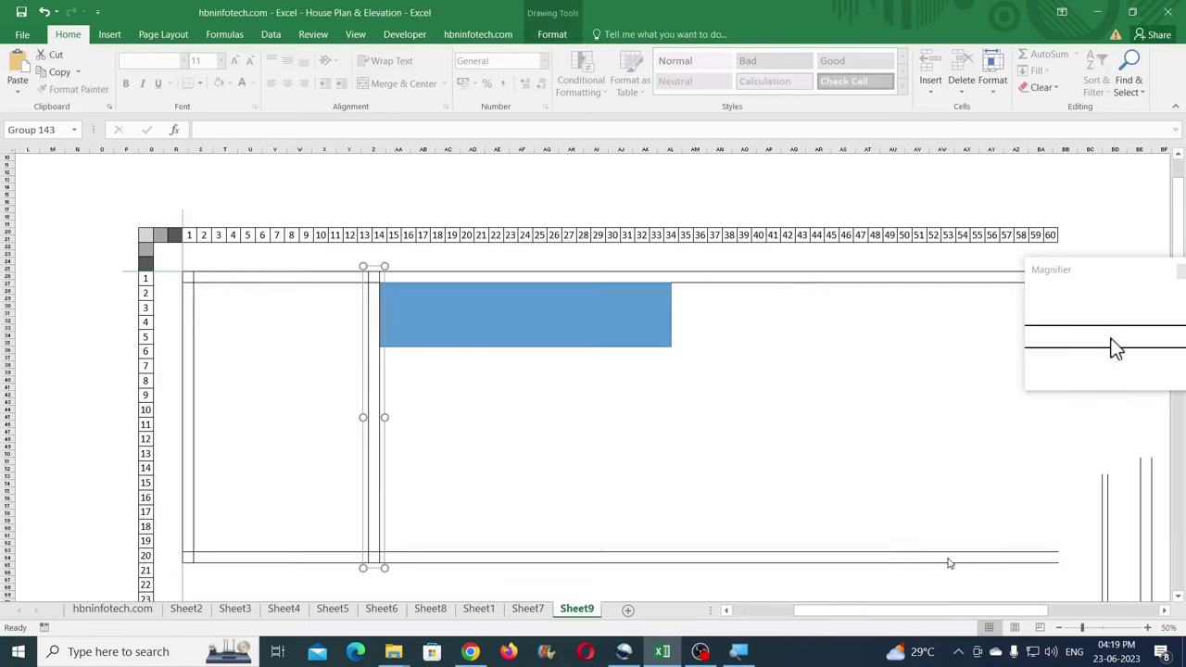
# - Copy the thin vertical wall pair against the far edge of the 20 cm rectangle and set its height to 20 cm
pyautogui.click(1107, 525)
pyautogui.moveTo(1108, 525); pyautogui.dragTo(676, 305)
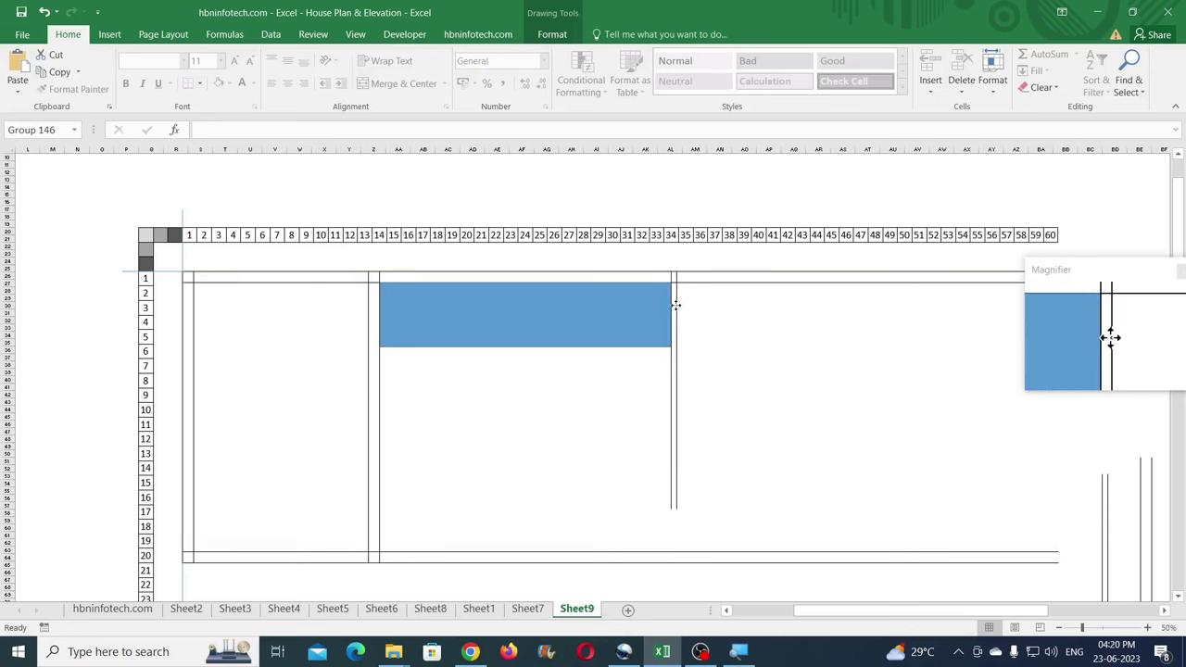
pyautogui.moveTo(676, 304); pyautogui.dragTo(675, 304)
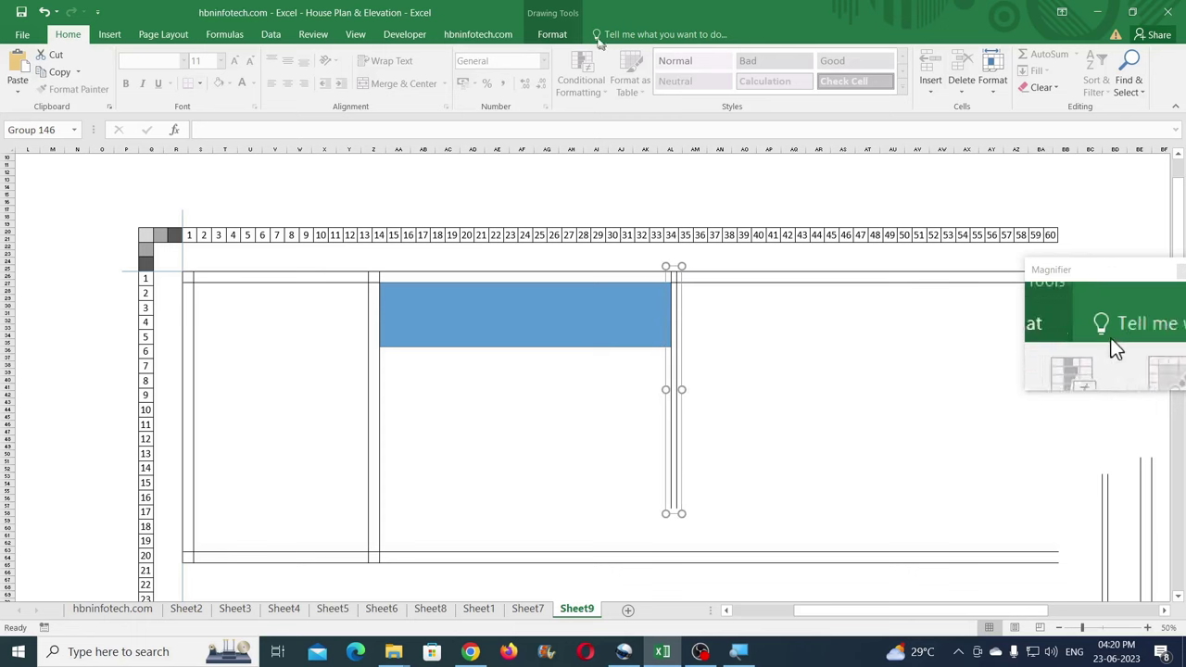
pyautogui.click(553, 35)
pyautogui.click(1132, 60)
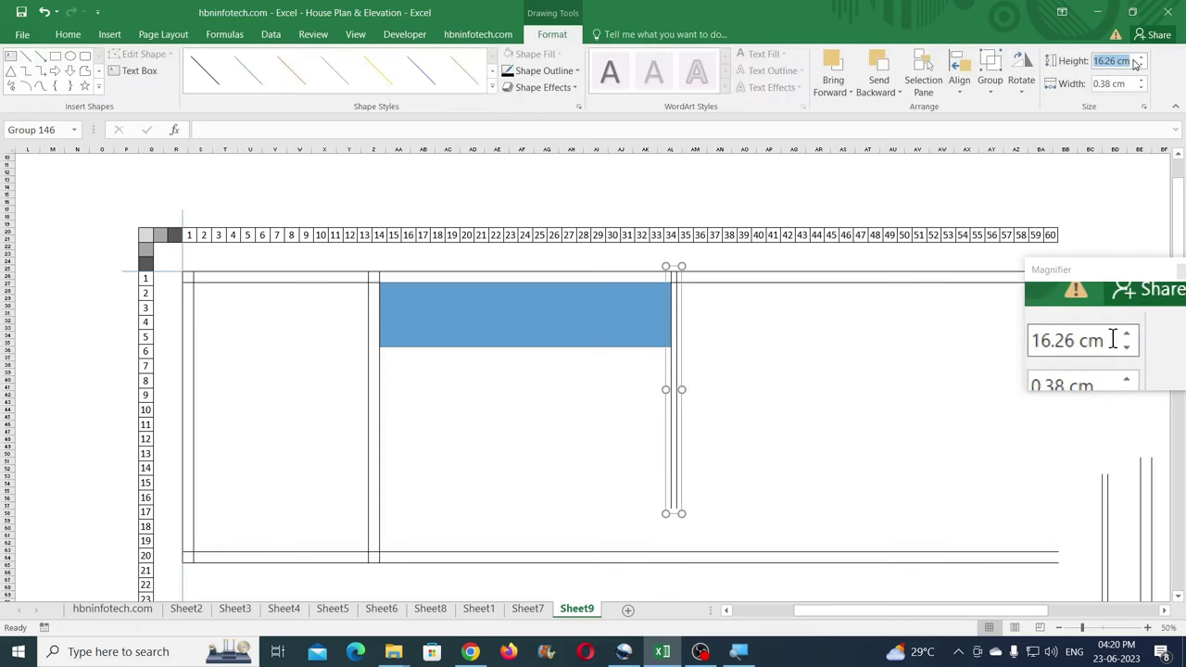
pyautogui.write('20')
pyautogui.press('Return')
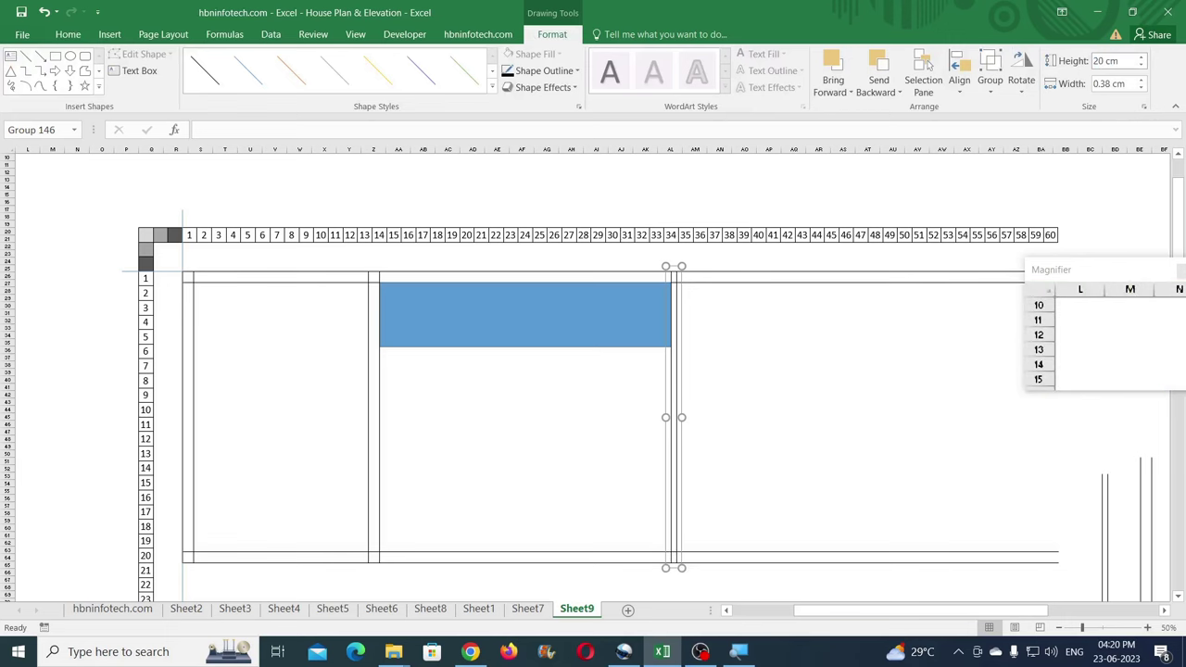
# - Check the kitchen's dimensions on Sheet7, return to Sheet9 and move the rectangle beyond the hall's end wall
pyautogui.click(527, 609)
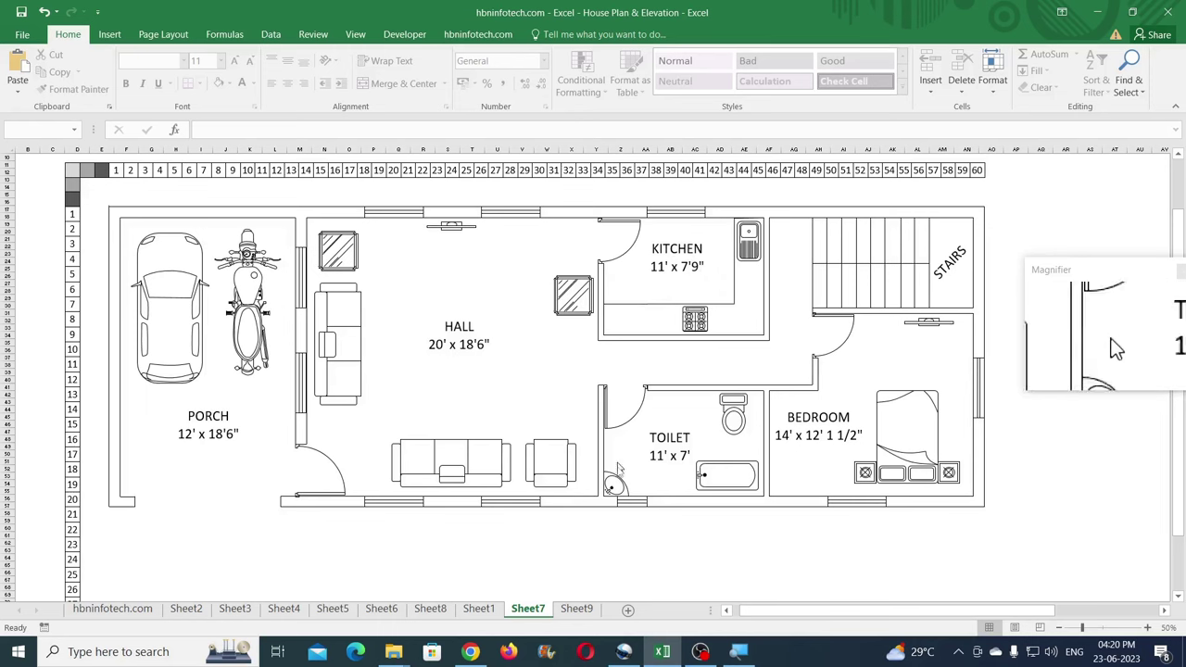
pyautogui.click(576, 608)
pyautogui.click(601, 324)
pyautogui.moveTo(529, 319); pyautogui.dragTo(824, 355)
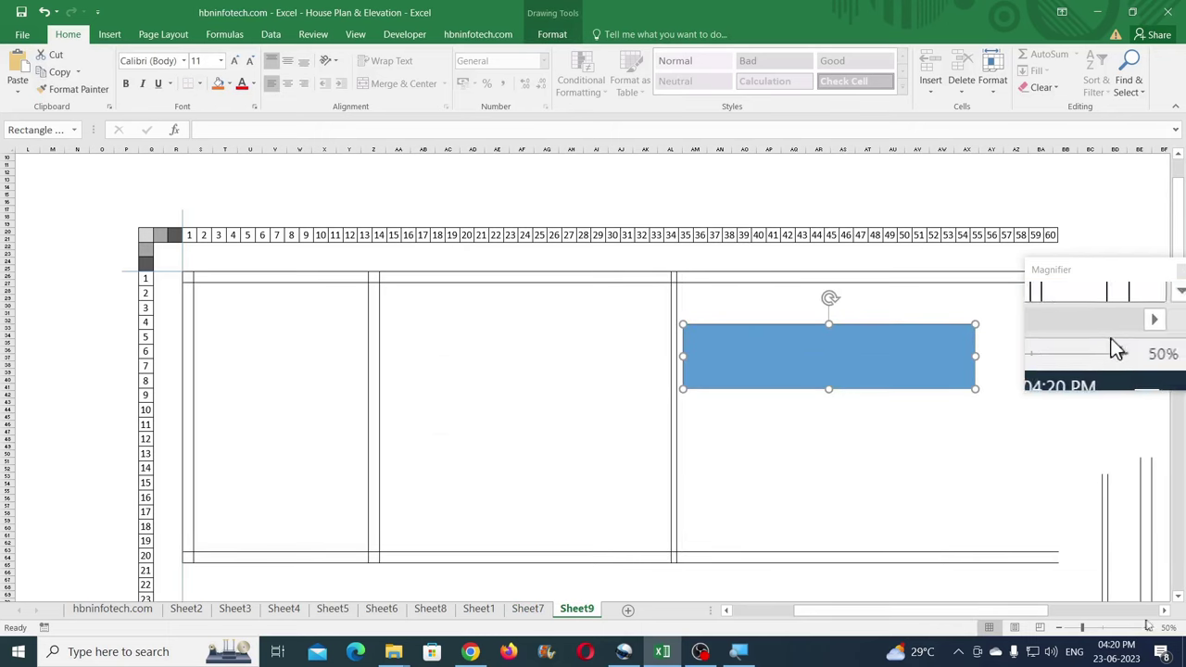
# - Set the rectangle's width to 11 cm and move it into the corner between the upper wall and the hall's end wall
pyautogui.click(552, 34)
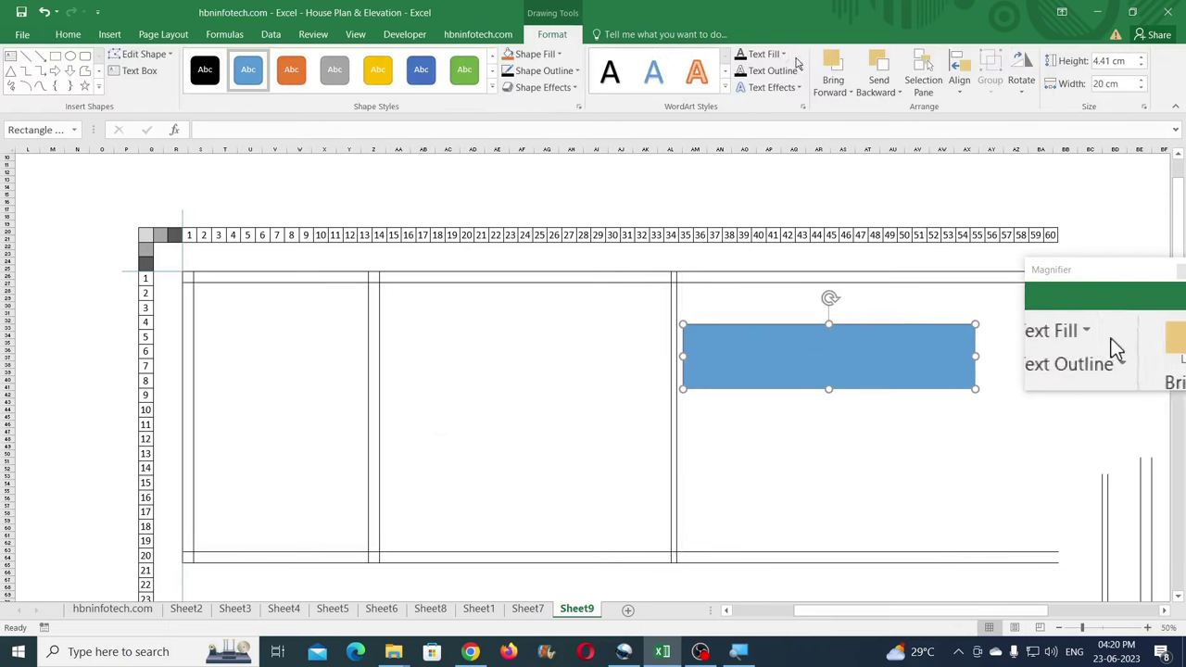
pyautogui.click(1121, 85)
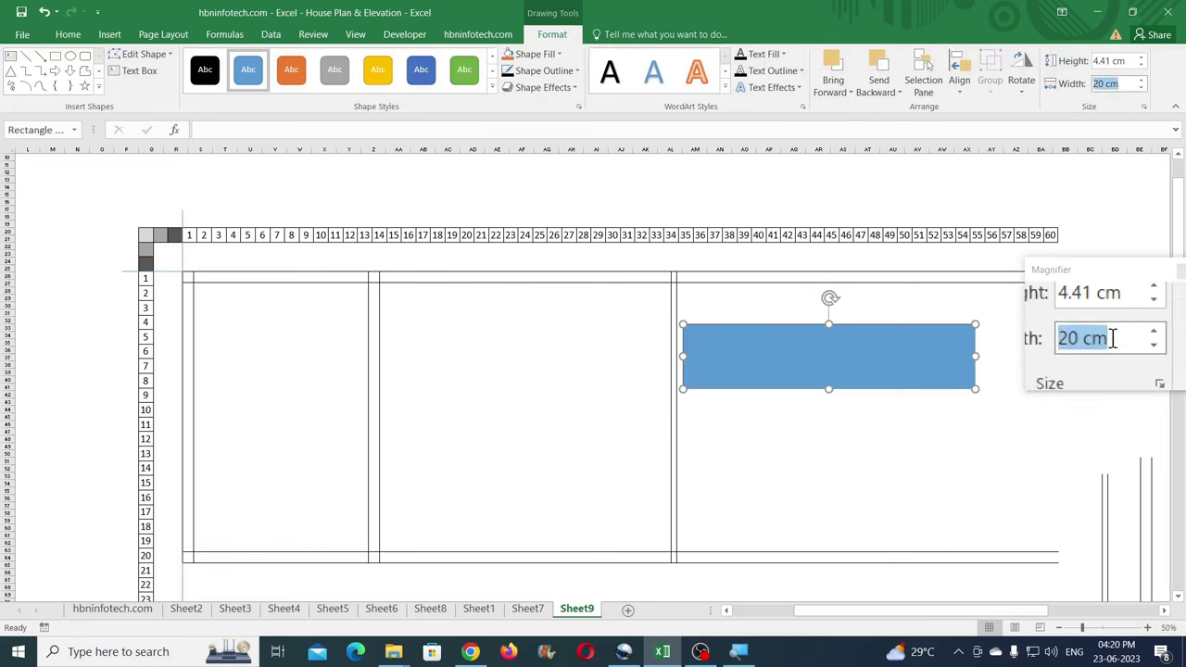
pyautogui.write('11')
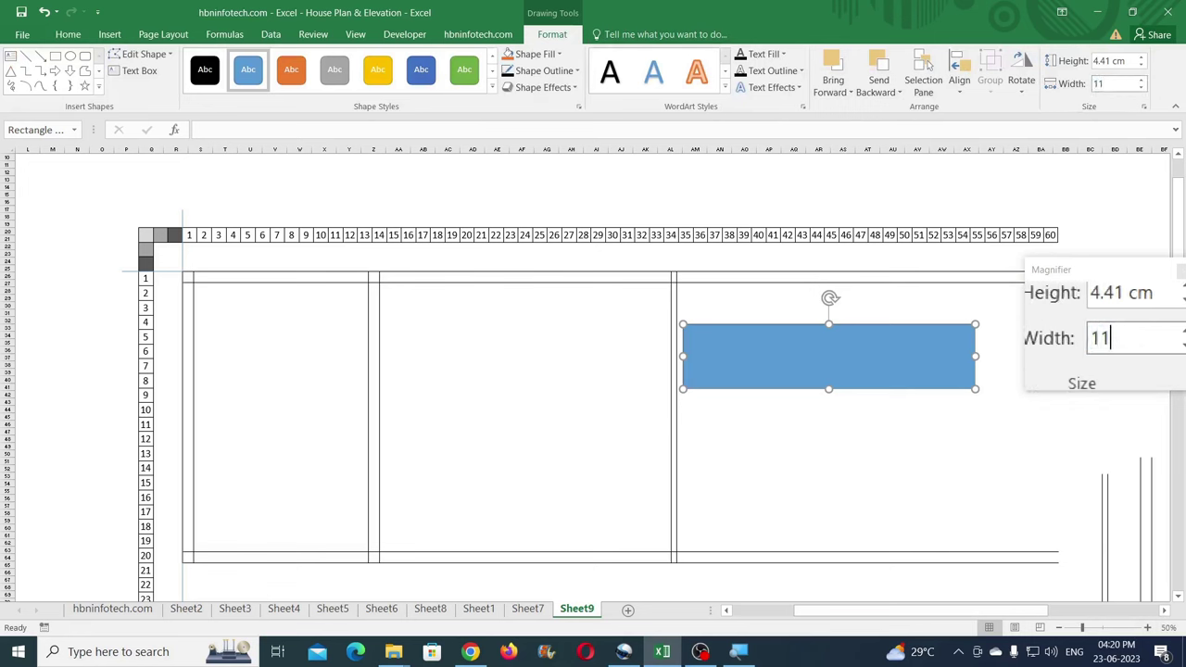
pyautogui.press('Return')
pyautogui.moveTo(734, 346); pyautogui.dragTo(729, 311)
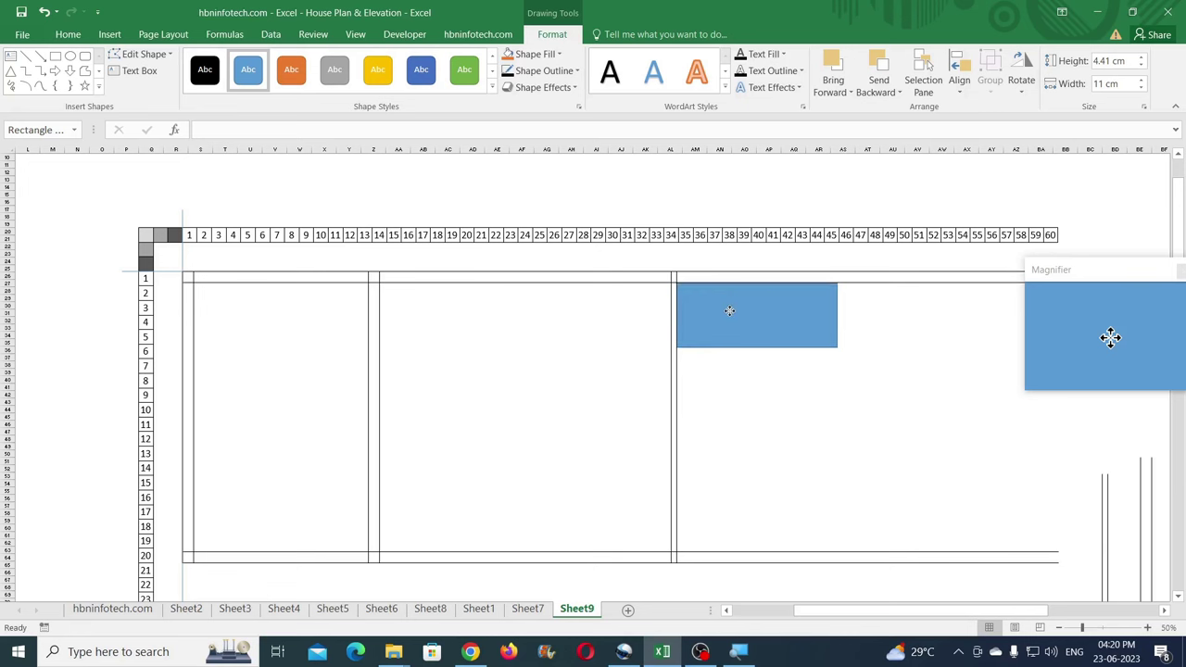
# - Copy the hall's end wall pair against the far edge of the 11 cm rectangle to form the kitchen's other side wall
pyautogui.click(674, 380)
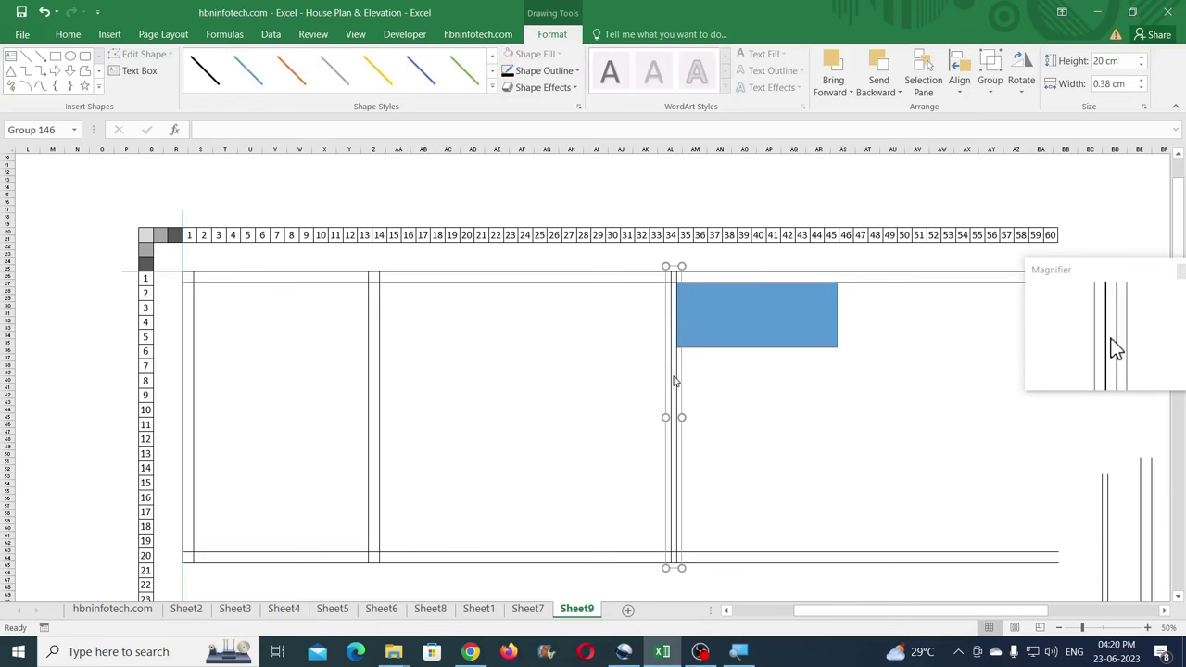
pyautogui.moveTo(676, 380); pyautogui.dragTo(843, 390)
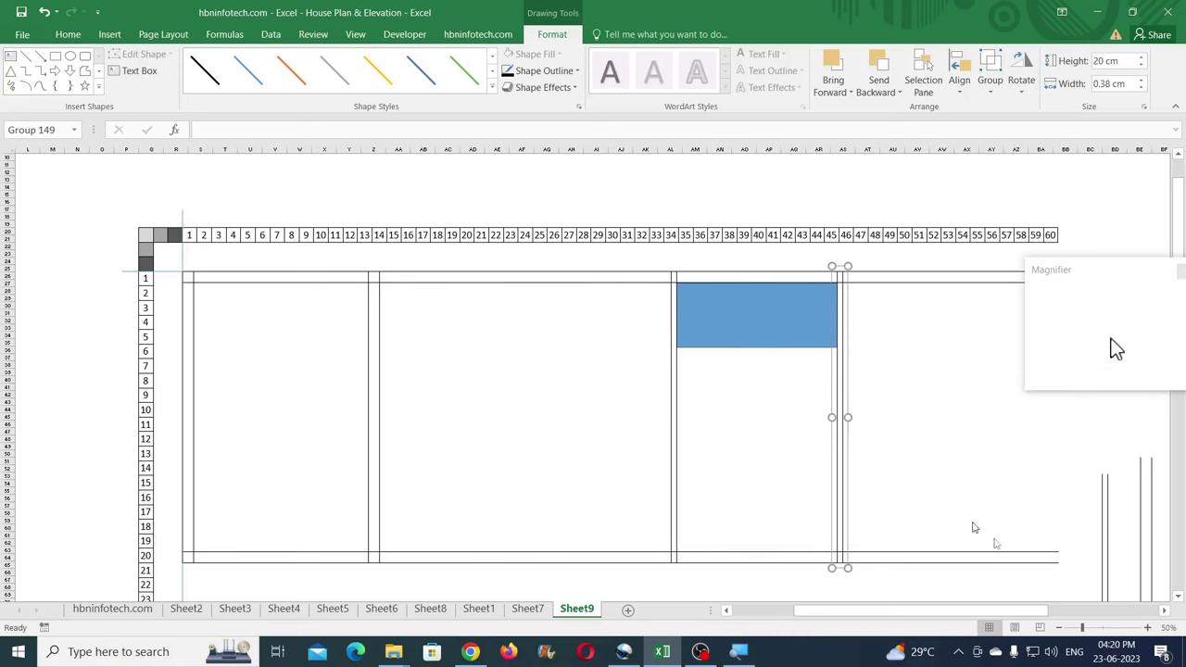
pyautogui.moveTo(1045, 611); pyautogui.dragTo(1091, 618)
# - Check the kitchen's depth on the Sheet7 plan and set the rectangle's height on Sheet9 to 7.75 cm
pyautogui.click(544, 315)
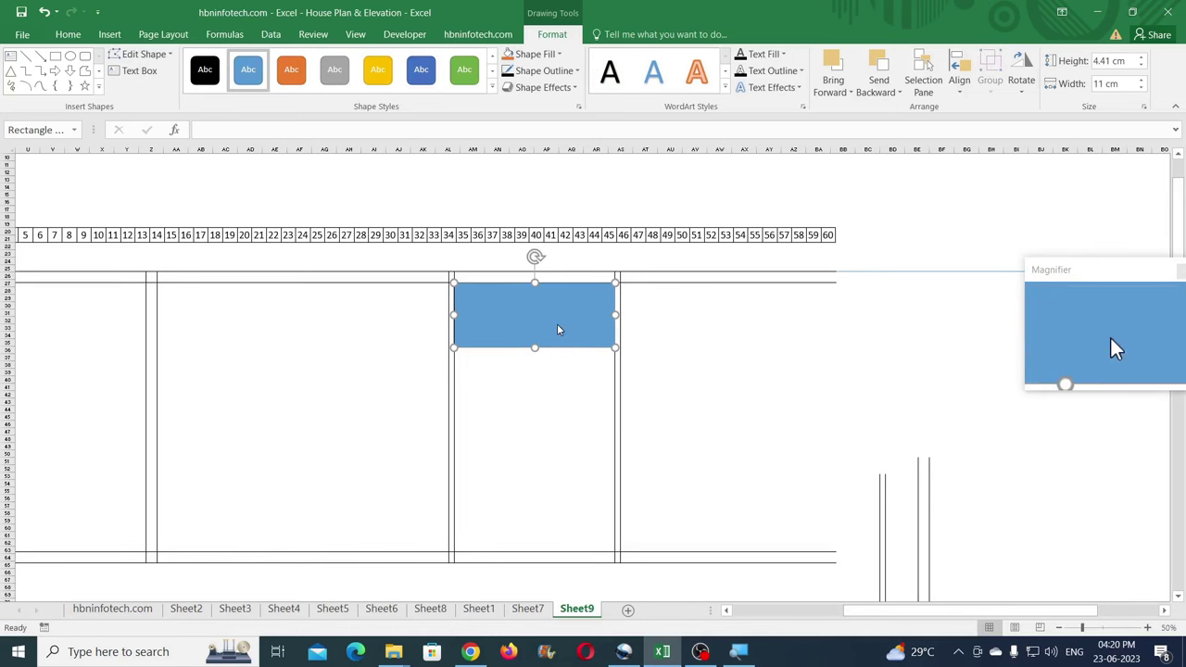
pyautogui.click(524, 608)
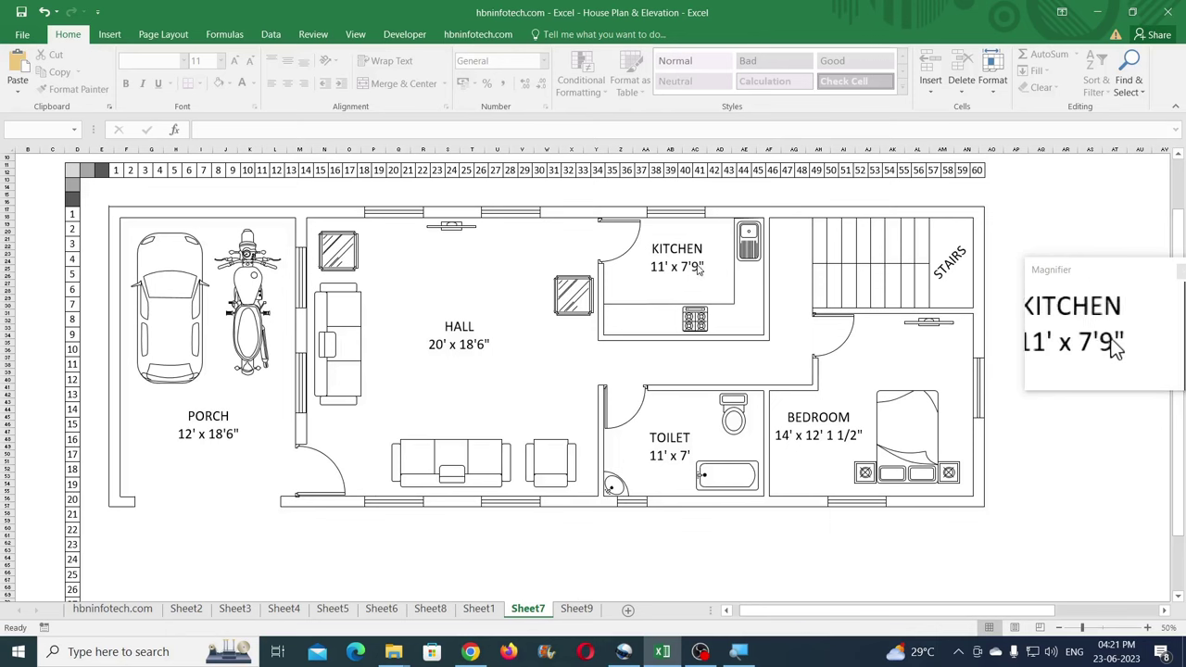
pyautogui.click(584, 609)
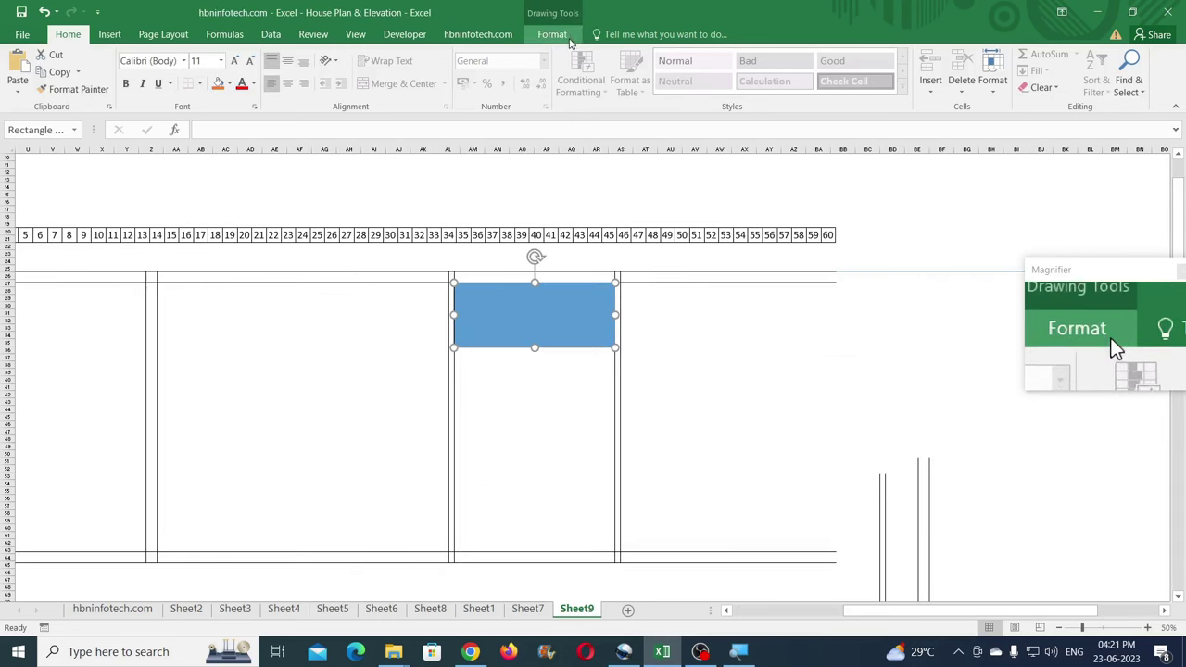
pyautogui.click(556, 35)
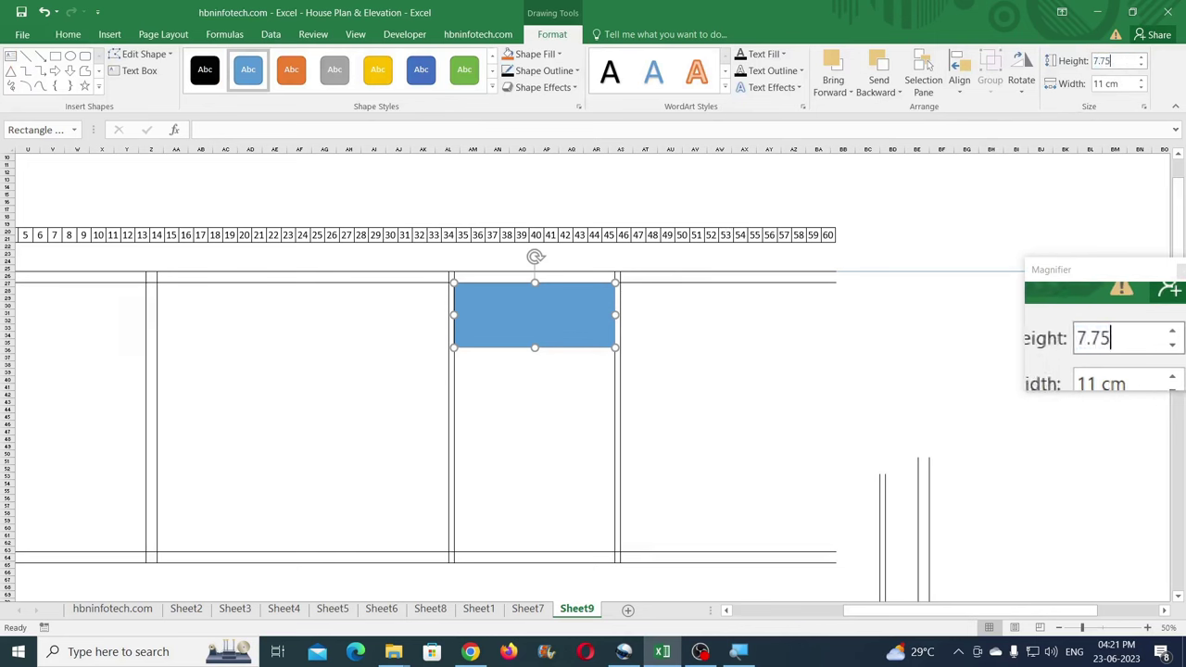
pyautogui.press('Return')
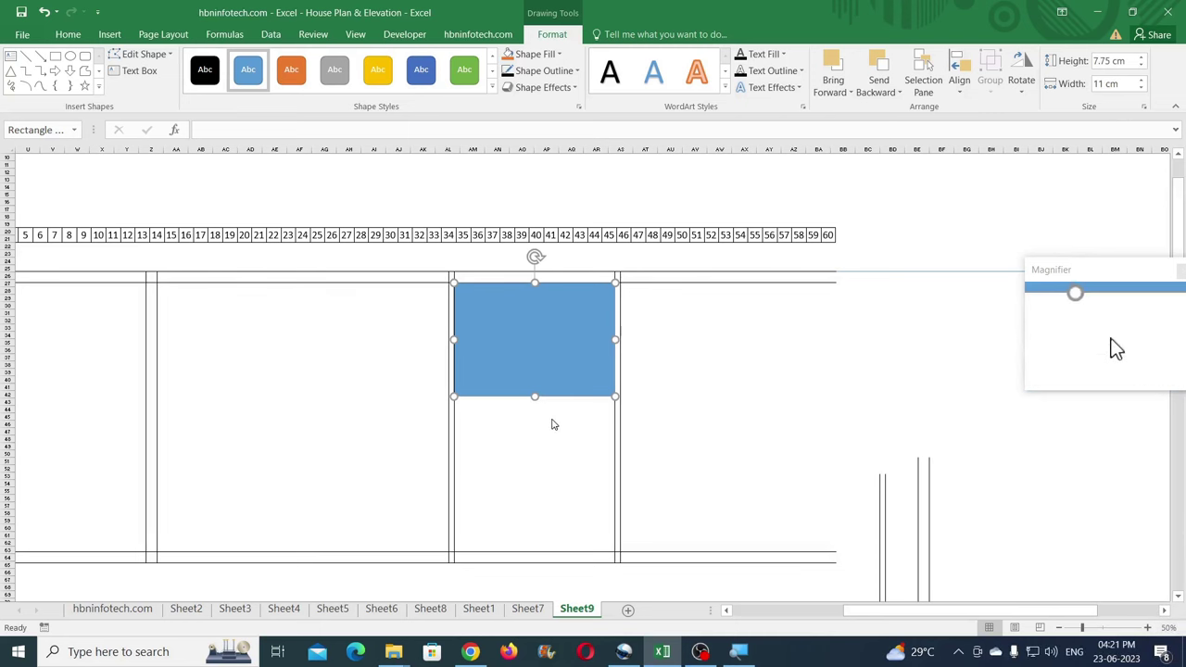
# - Copy the spare thin wall pair, rotate it right 90° and place it along the lower edge of the kitchen rectangle
pyautogui.click(883, 508)
pyautogui.moveTo(883, 500); pyautogui.dragTo(724, 363)
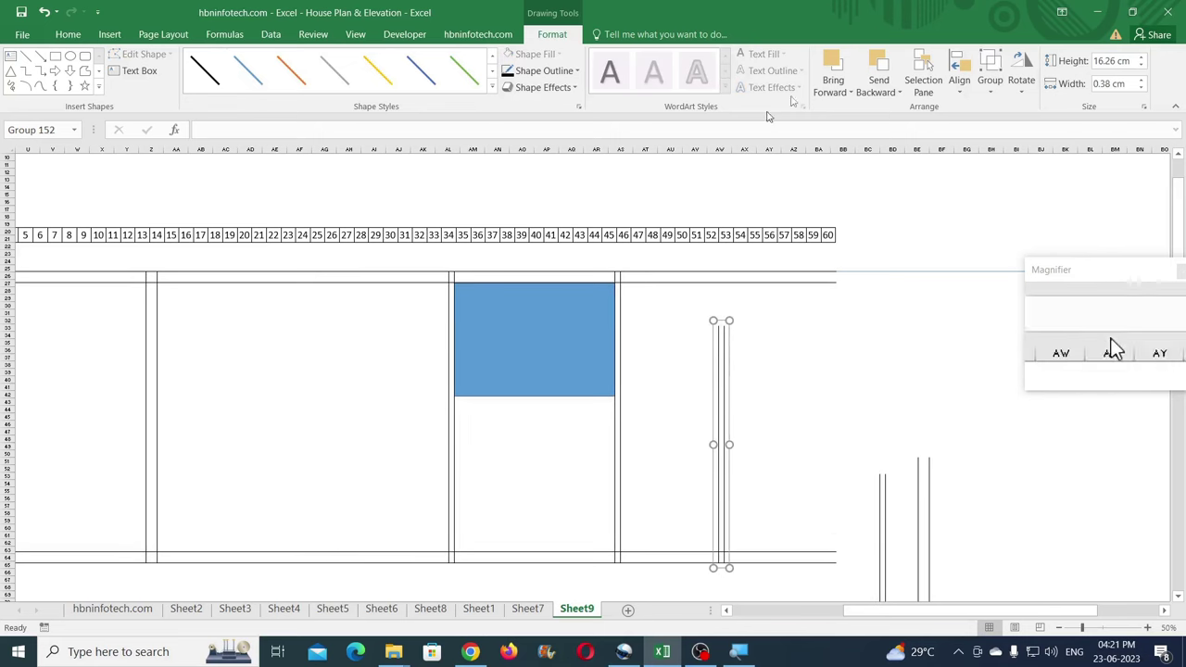
pyautogui.click(1021, 74)
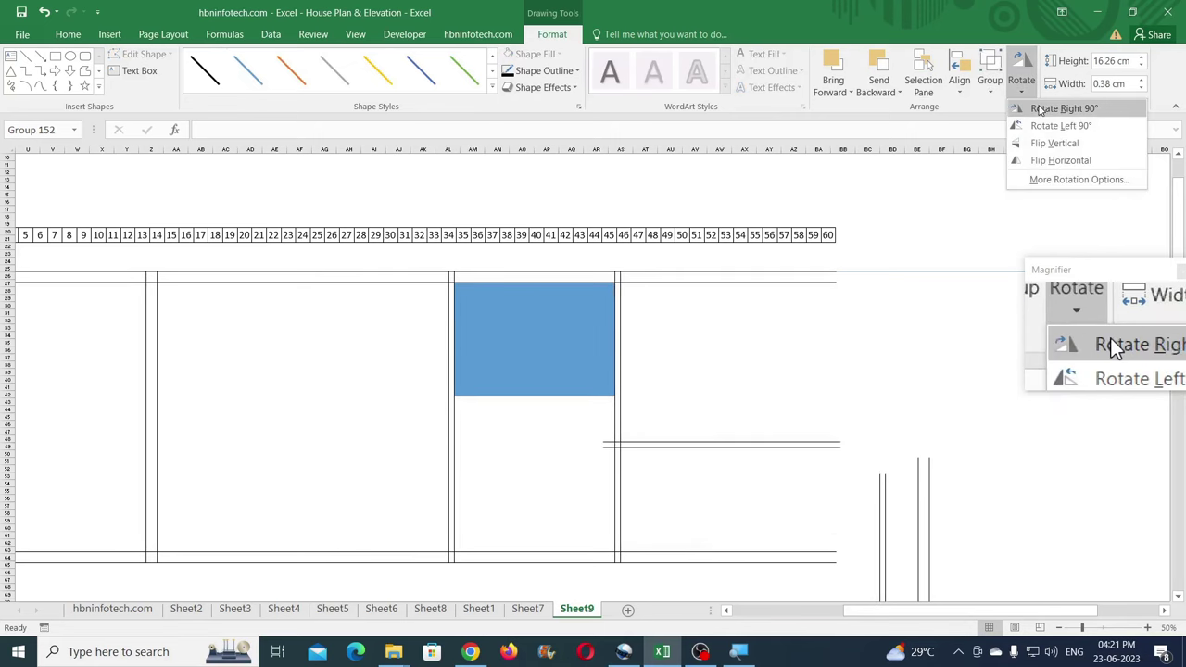
pyautogui.click(1039, 109)
pyautogui.moveTo(762, 450); pyautogui.dragTo(579, 398)
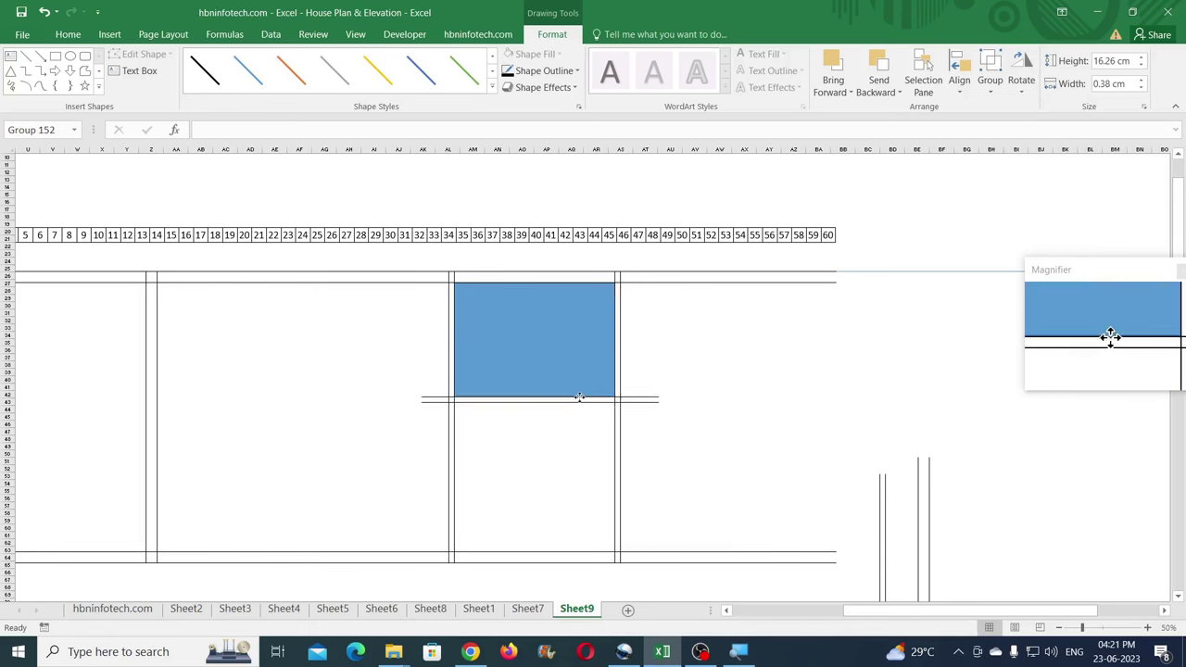
pyautogui.click(711, 384)
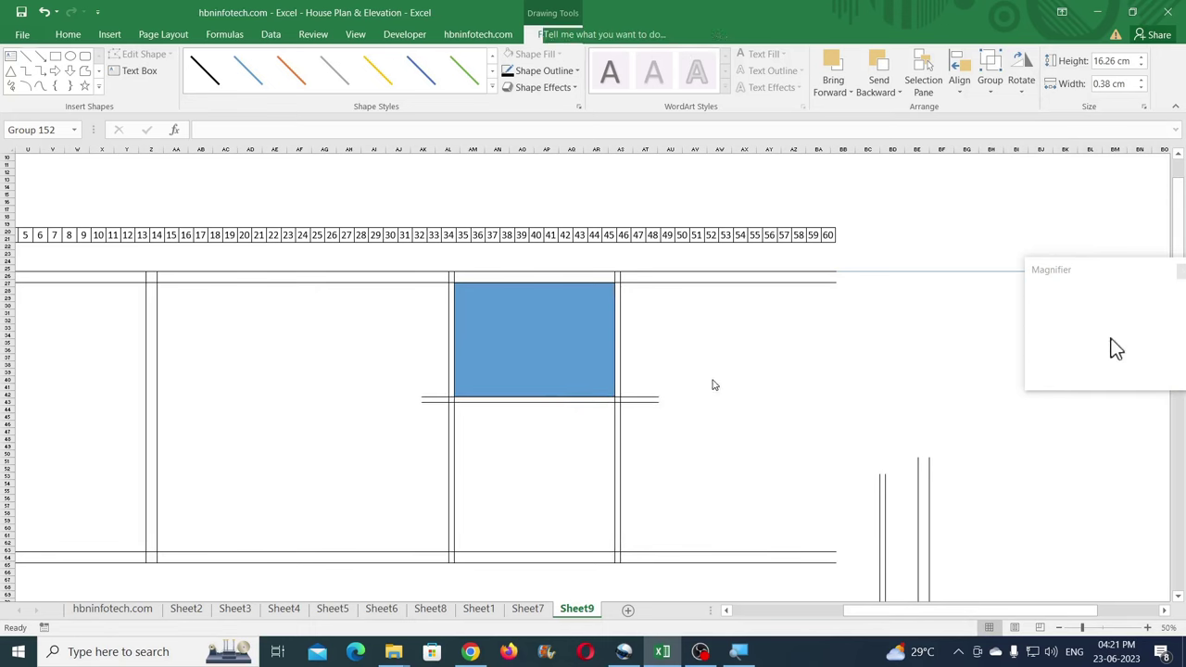
# - Check the toilet's dimensions on Sheet7, return to Sheet9 and move the rectangle down onto the lower wall between the two thin walls
pyautogui.click(520, 611)
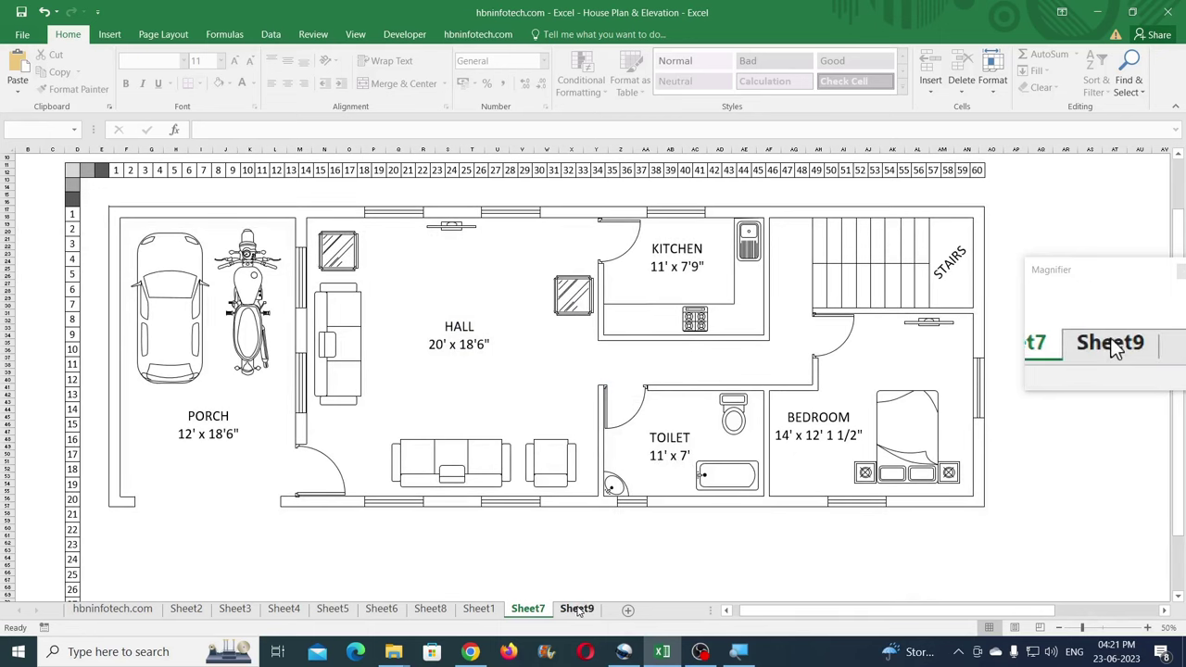
pyautogui.click(577, 609)
pyautogui.click(556, 327)
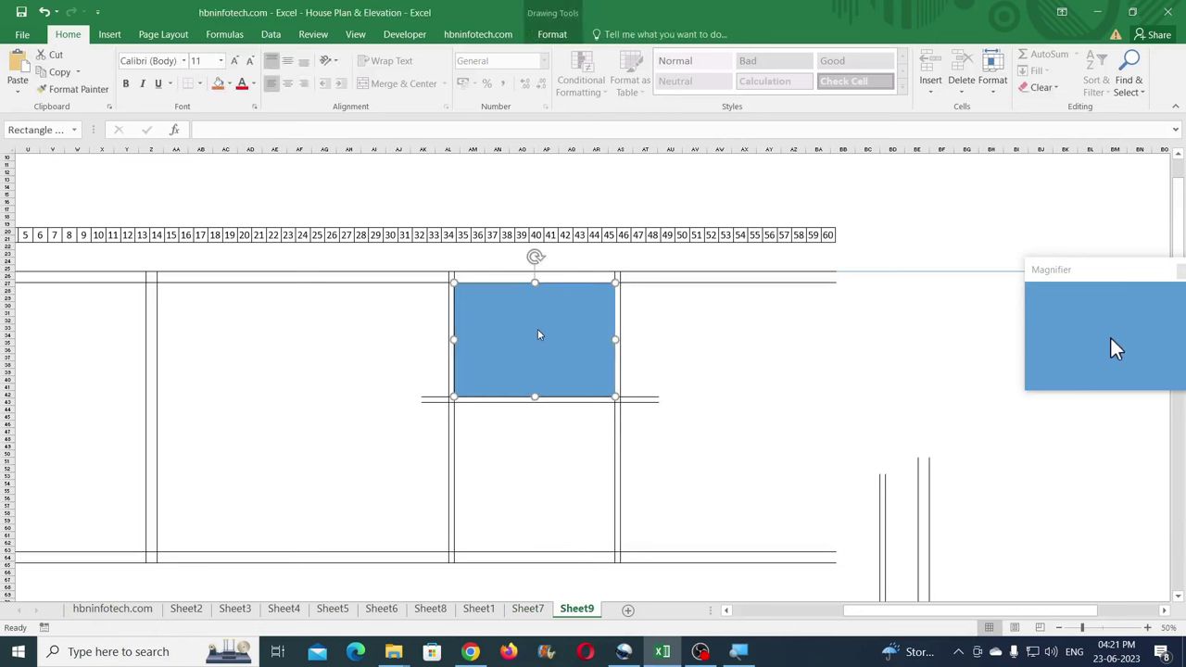
pyautogui.moveTo(539, 334); pyautogui.dragTo(537, 485)
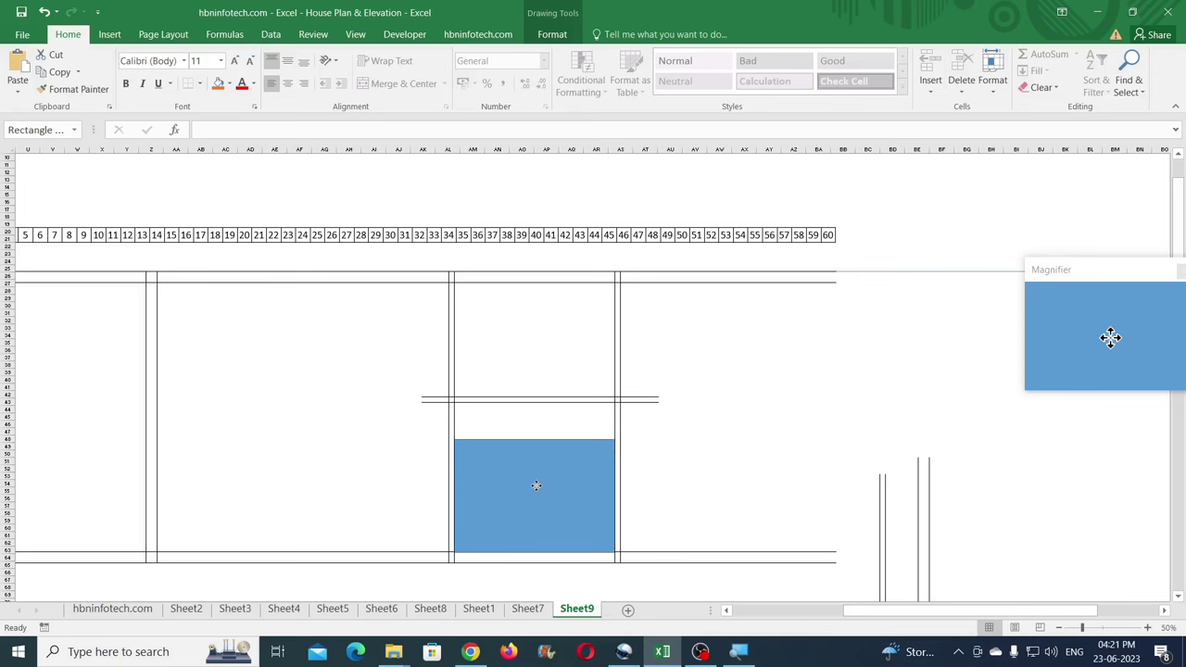
pyautogui.moveTo(536, 486); pyautogui.dragTo(537, 481)
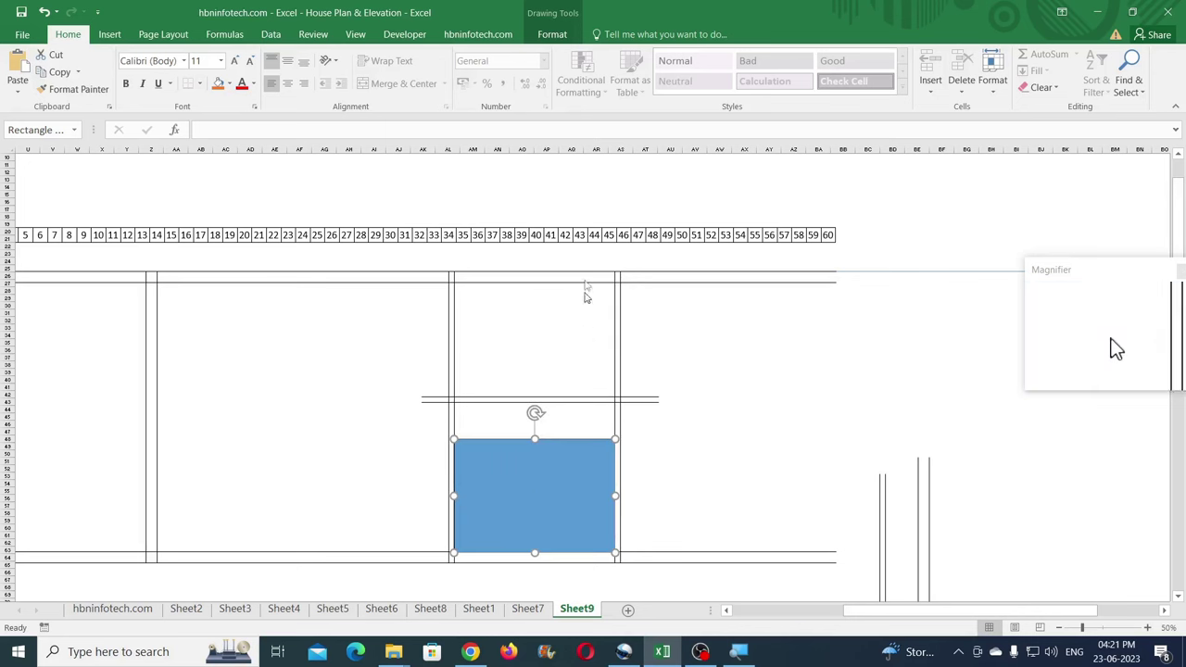
# - Set the rectangle's height to 7 cm and move it down against the lower outer wall
pyautogui.click(560, 39)
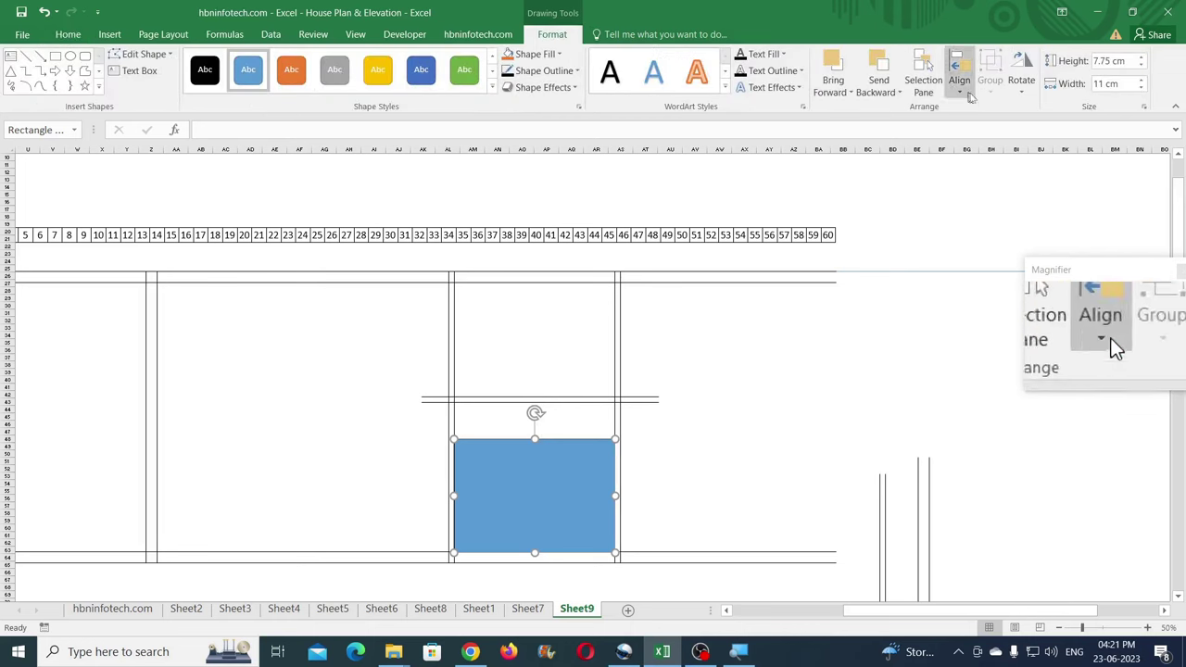
pyautogui.click(1126, 61)
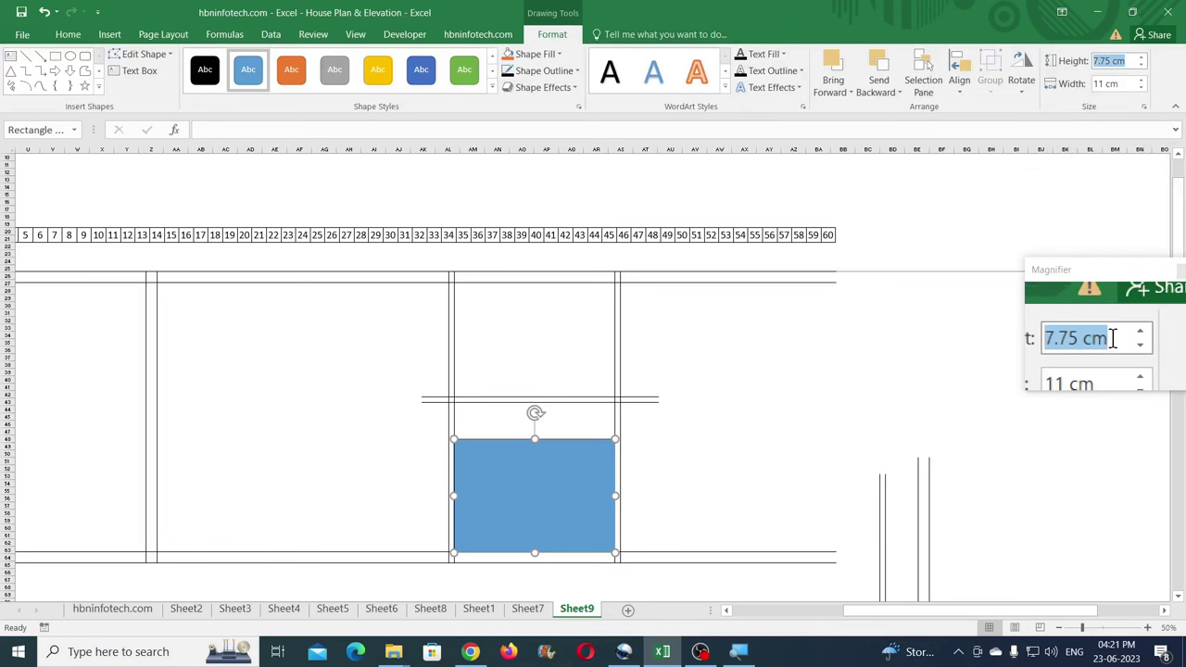
pyautogui.write('7')
pyautogui.press('Return')
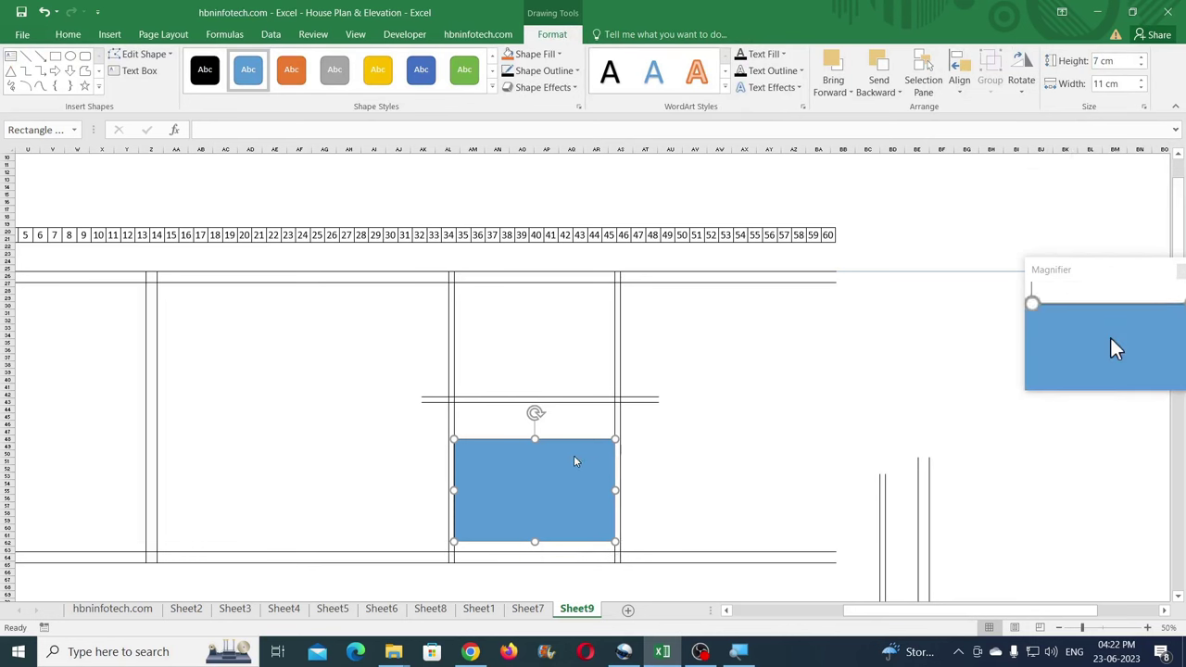
pyautogui.moveTo(574, 460); pyautogui.dragTo(550, 489)
# - Copy the kitchen's horizontal wall pair onto the upper edge of the 7 cm rectangle to form the toilet's upper wall
pyautogui.click(568, 399)
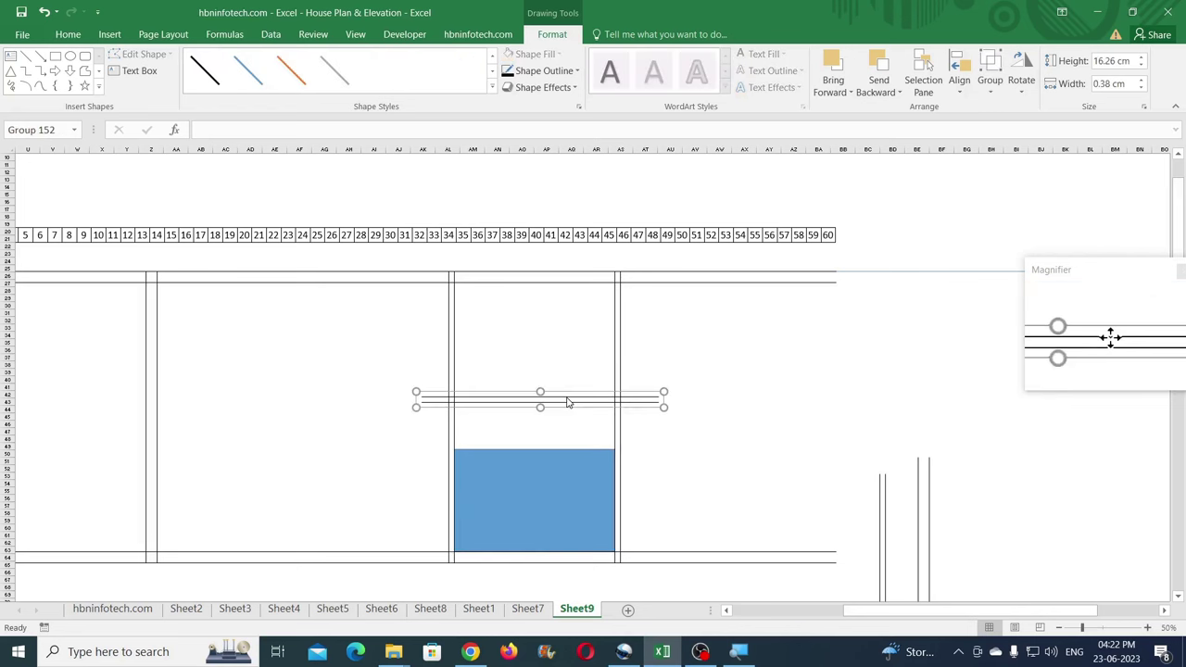
pyautogui.moveTo(566, 397); pyautogui.dragTo(572, 448)
pyautogui.click(672, 486)
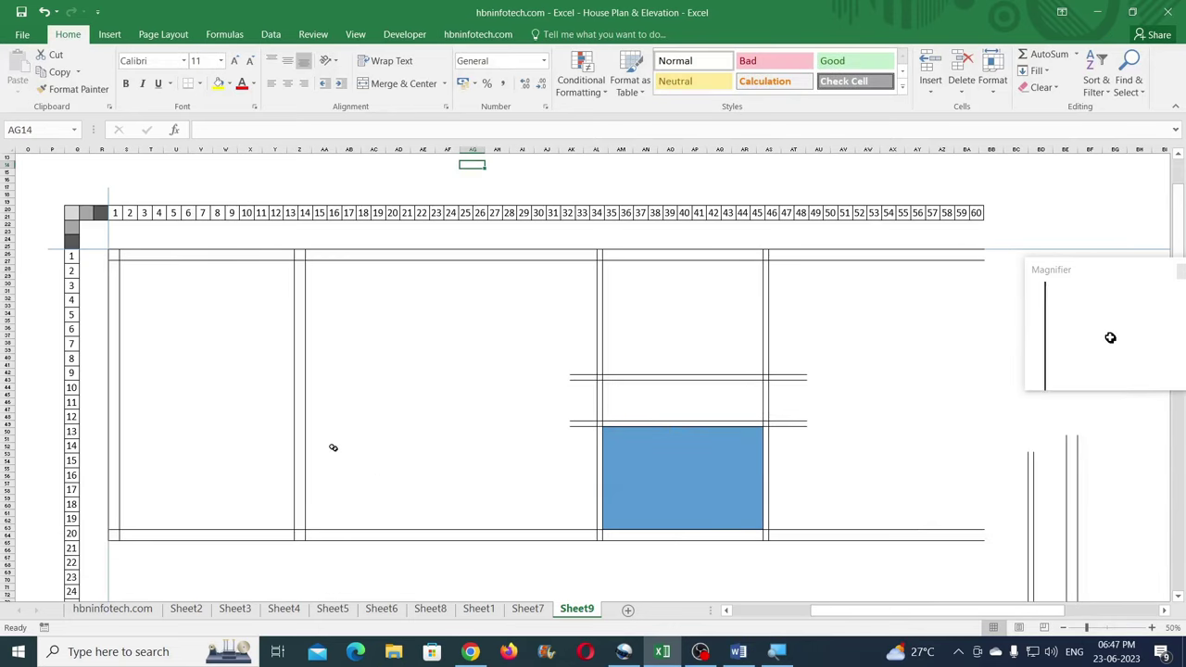
# - Copy the porch's inner wall pair to the plan's far end at ruler mark 60 and compare the layout with Sheet7
pyautogui.click(299, 437)
pyautogui.moveTo(299, 436); pyautogui.dragTo(980, 451)
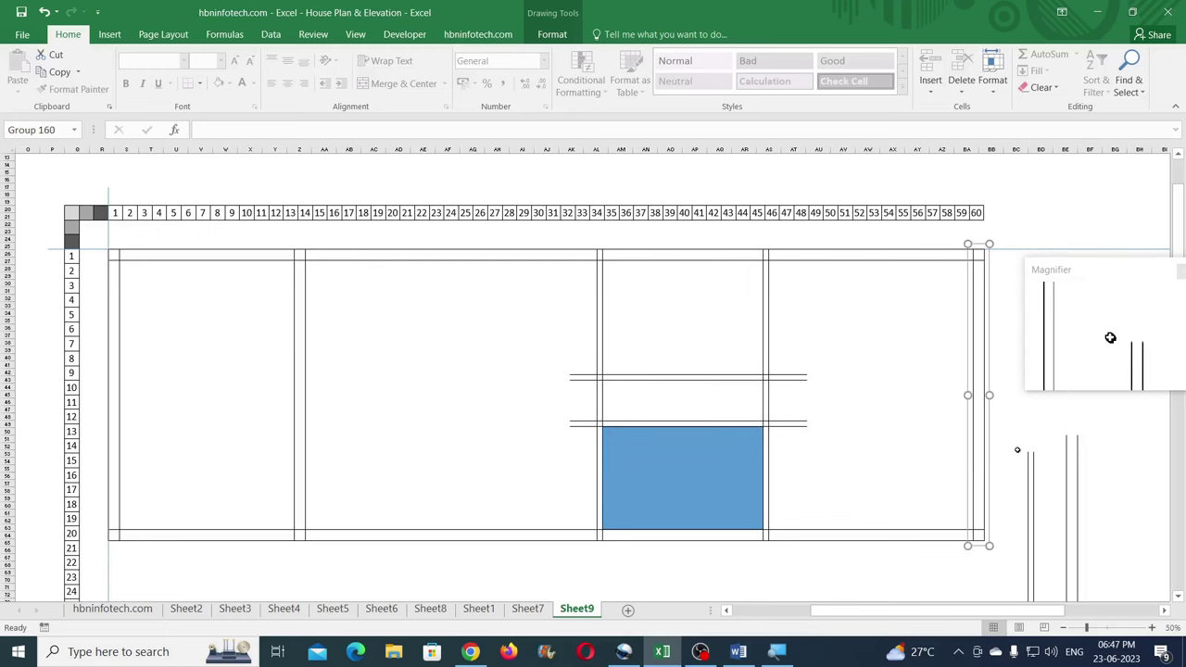
pyautogui.click(1015, 448)
pyautogui.click(526, 610)
pyautogui.click(576, 609)
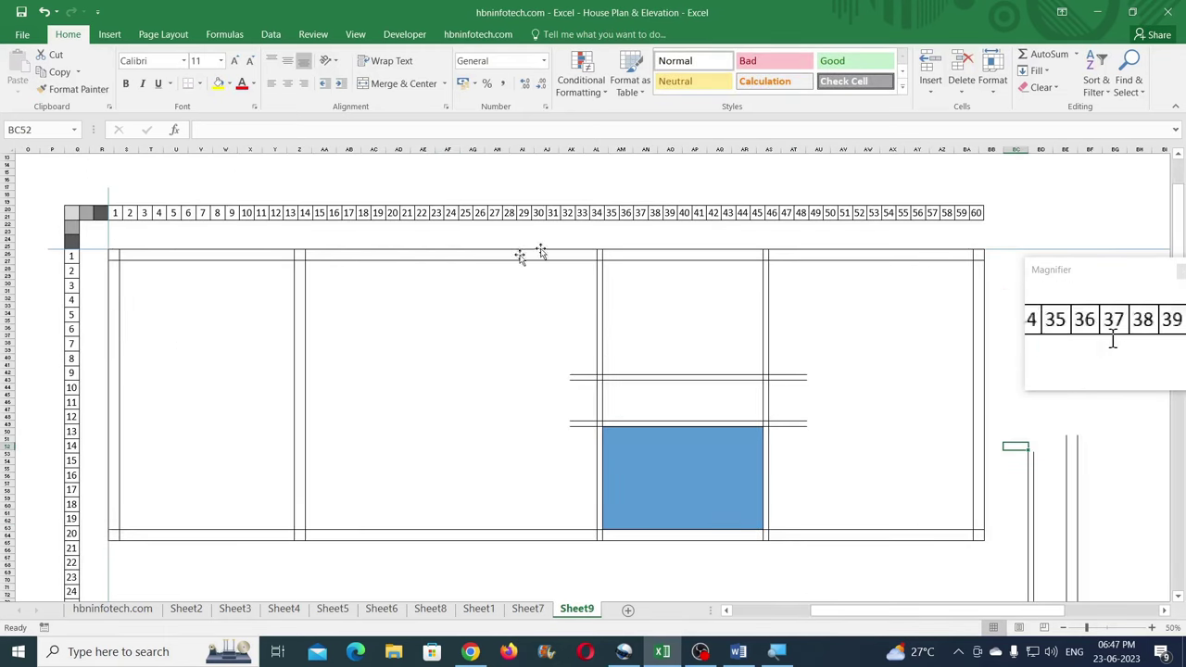
# - Turn on Select Objects, select the wall pairs across the whole plan and ungroup them into separate lines
pyautogui.click(992, 74)
pyautogui.click(1129, 81)
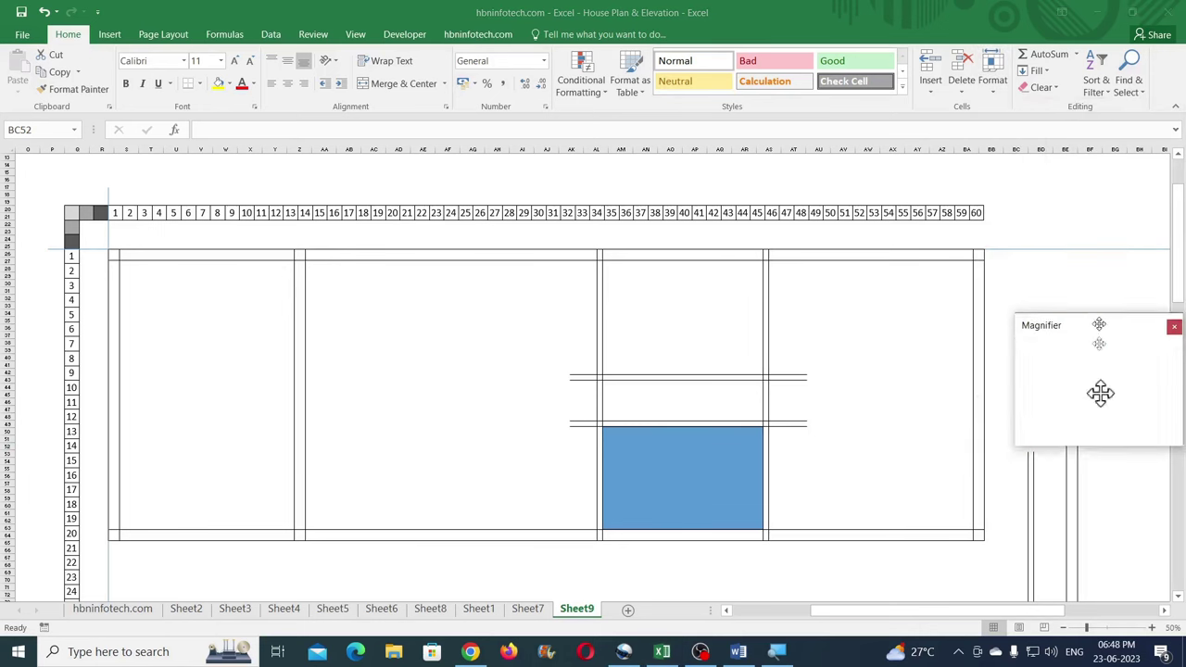
pyautogui.click(1128, 81)
pyautogui.click(1086, 282)
pyautogui.moveTo(96, 235)
pyautogui.mouseDown()
pyautogui.moveTo(945, 569)
pyautogui.moveTo(1006, 579)
pyautogui.mouseUp()
pyautogui.click(989, 82)
pyautogui.click(1009, 108)
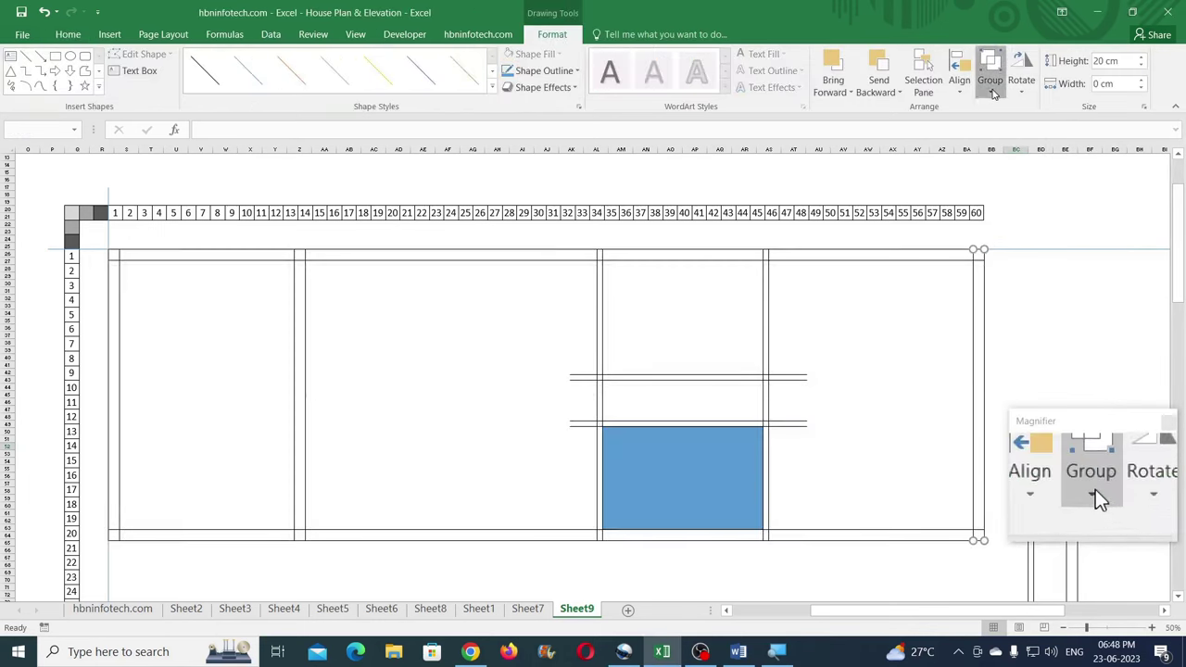
# - Shorten the crossing inner wall lines at the porch's upper and lower outer corners so they meet cleanly at each corner
pyautogui.click(945, 281)
pyautogui.click(1113, 628)
pyautogui.click(1060, 628)
pyautogui.click(1093, 628)
pyautogui.click(1105, 628)
pyautogui.moveTo(965, 612); pyautogui.dragTo(819, 613)
pyautogui.scroll(4, 495, 445)
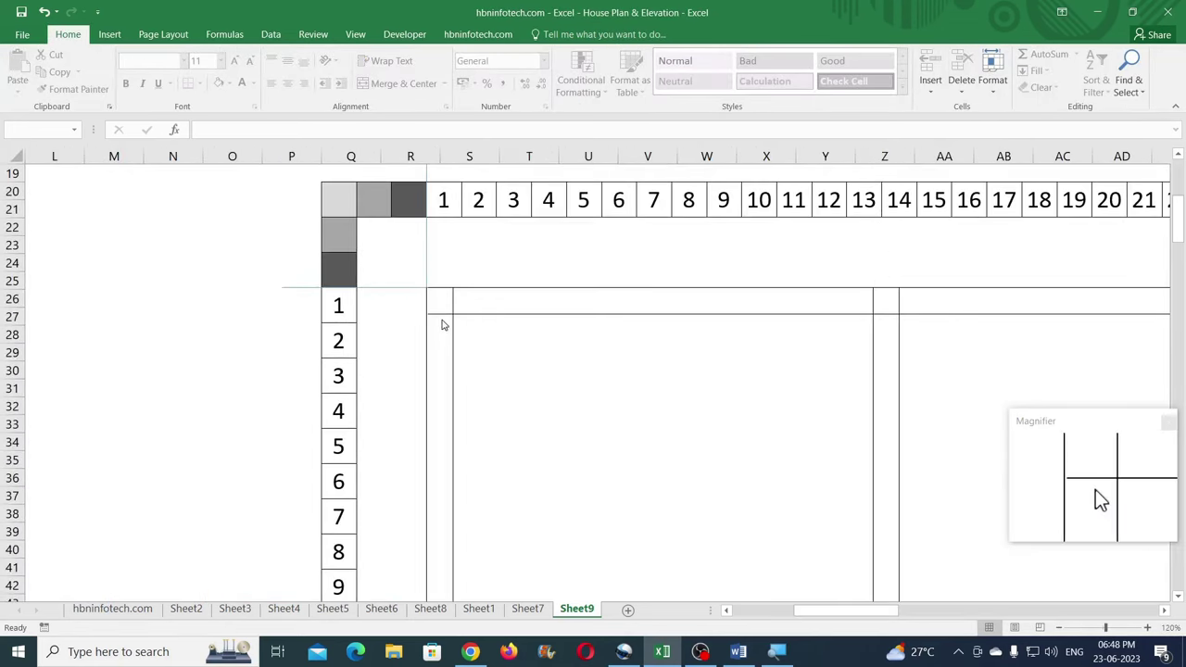
pyautogui.click(444, 317)
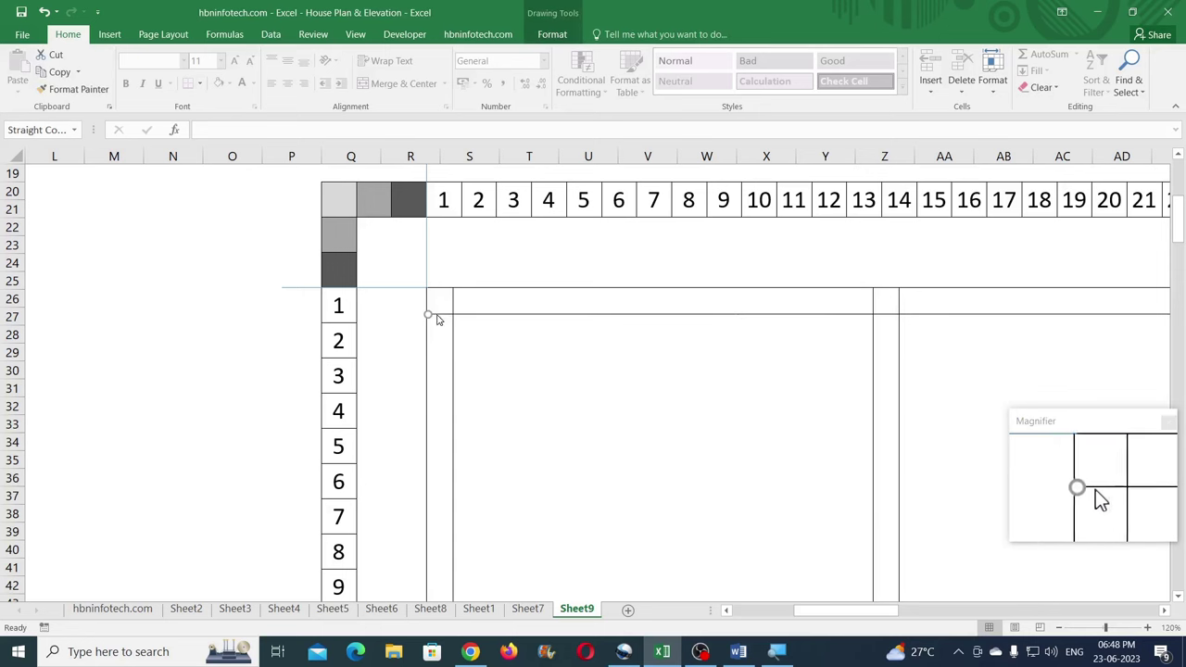
pyautogui.press('Delete')
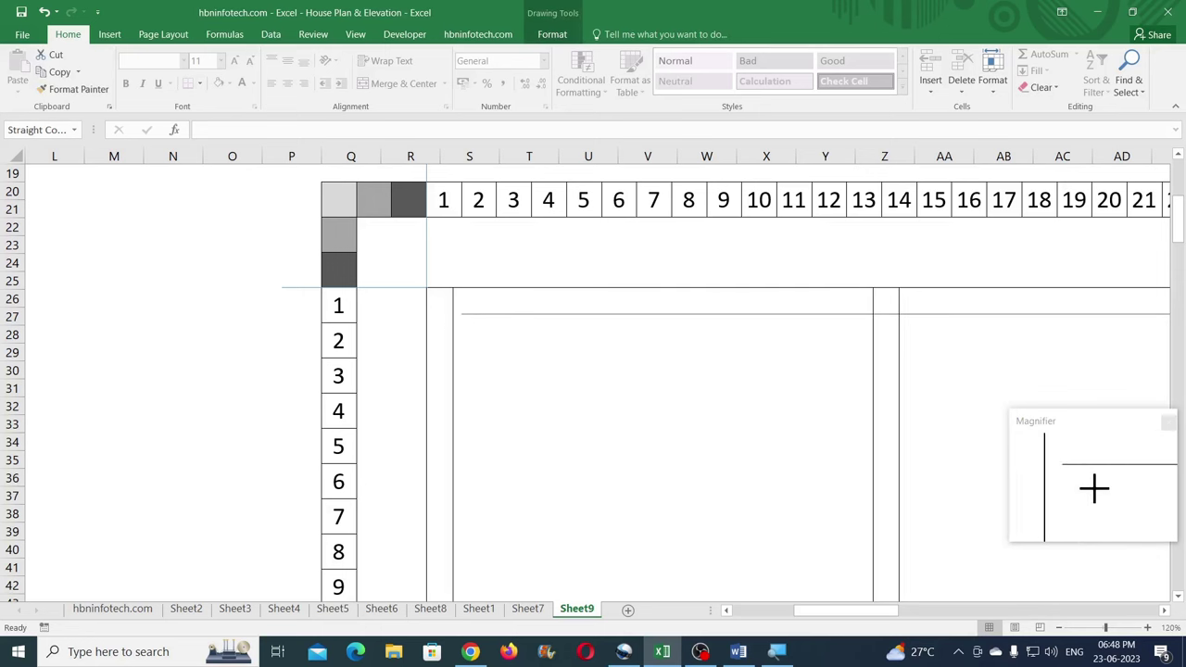
pyautogui.moveTo(474, 326); pyautogui.dragTo(457, 330)
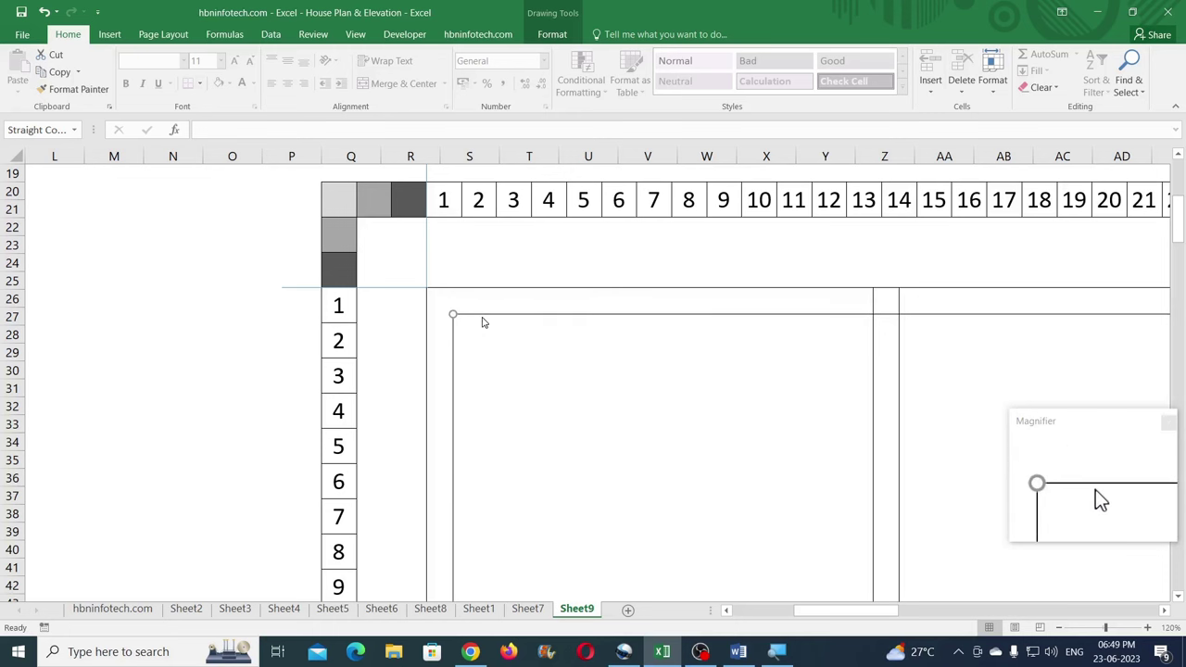
pyautogui.scroll(-9, 481, 321)
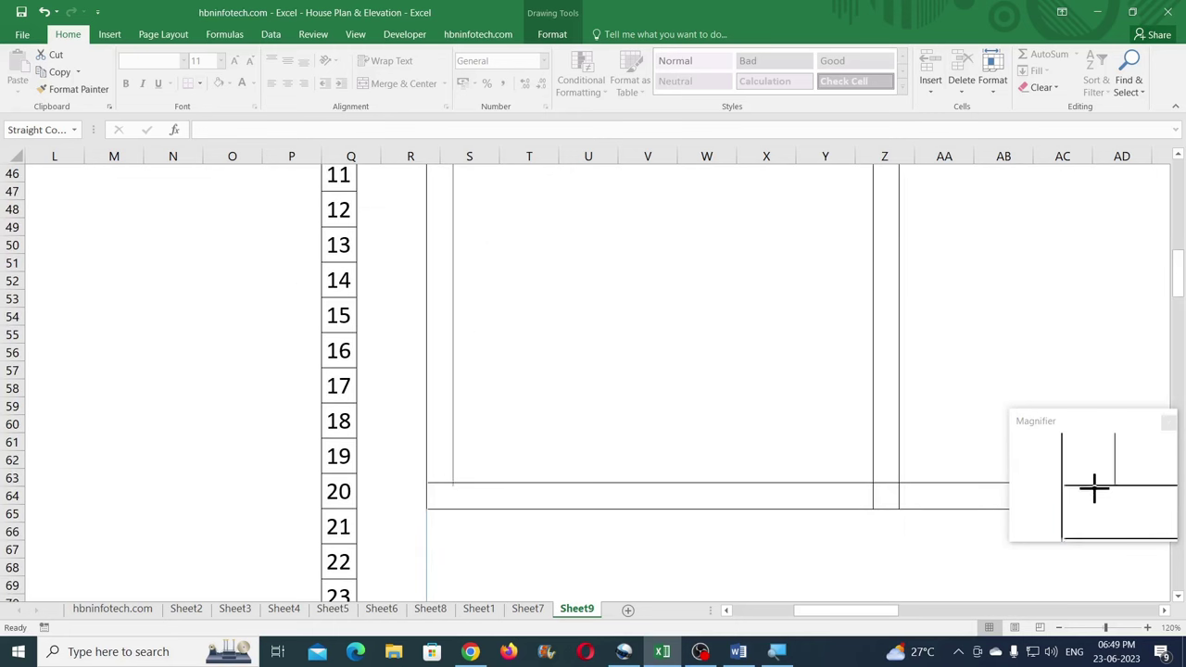
pyautogui.moveTo(429, 486); pyautogui.dragTo(454, 483)
# - Shorten the porch's upper inner wall line and the adjoining partition line so they meet at the porch-hall wall
pyautogui.scroll(7, 513, 497)
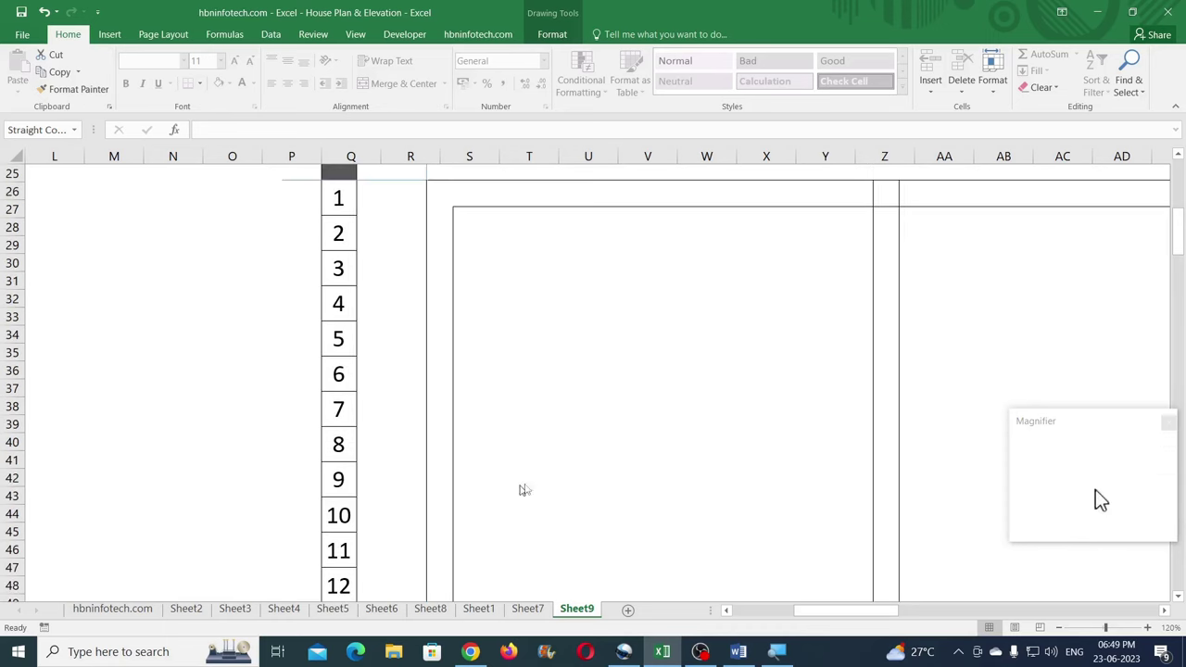
pyautogui.moveTo(871, 179); pyautogui.dragTo(873, 206)
pyautogui.moveTo(854, 611); pyautogui.dragTo(1021, 612)
pyautogui.moveTo(751, 207); pyautogui.dragTo(143, 211)
pyautogui.moveTo(1027, 612); pyautogui.dragTo(942, 613)
pyautogui.moveTo(1092, 206); pyautogui.dragTo(532, 208)
pyautogui.moveTo(880, 611); pyautogui.dragTo(815, 609)
pyautogui.moveTo(1090, 207); pyautogui.dragTo(631, 228)
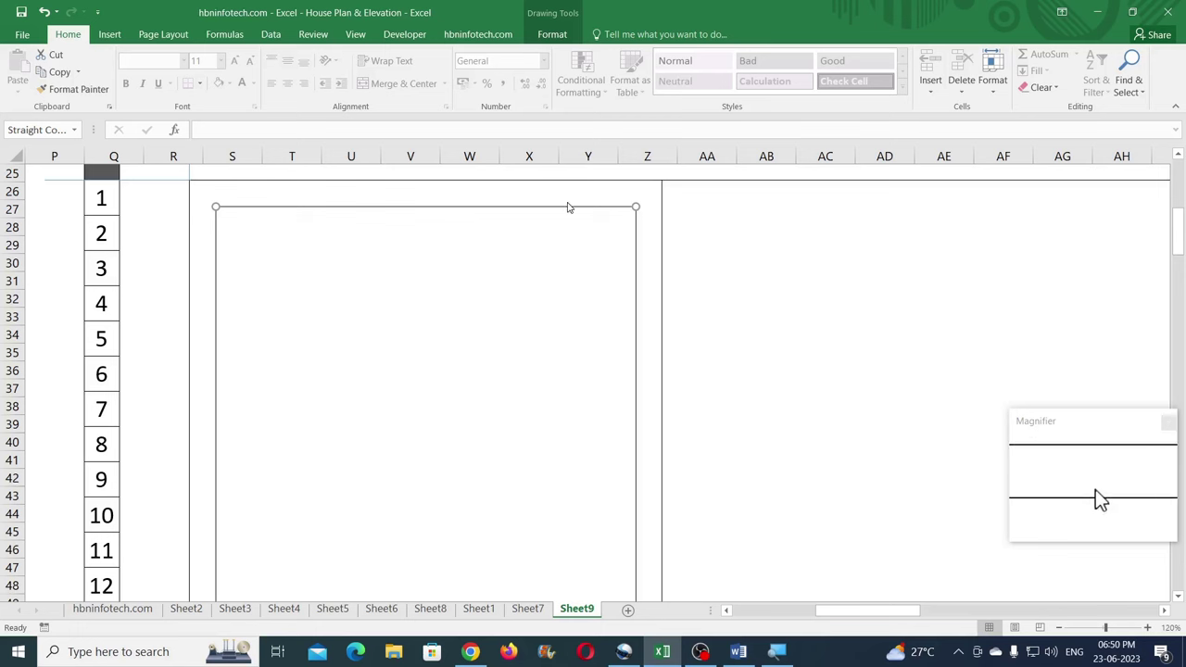
# - Copy the porch's upper inner line into the hall, trim the partition line to it and extend the copy to the kitchen wall
pyautogui.hotkey('ctrl', 'z')
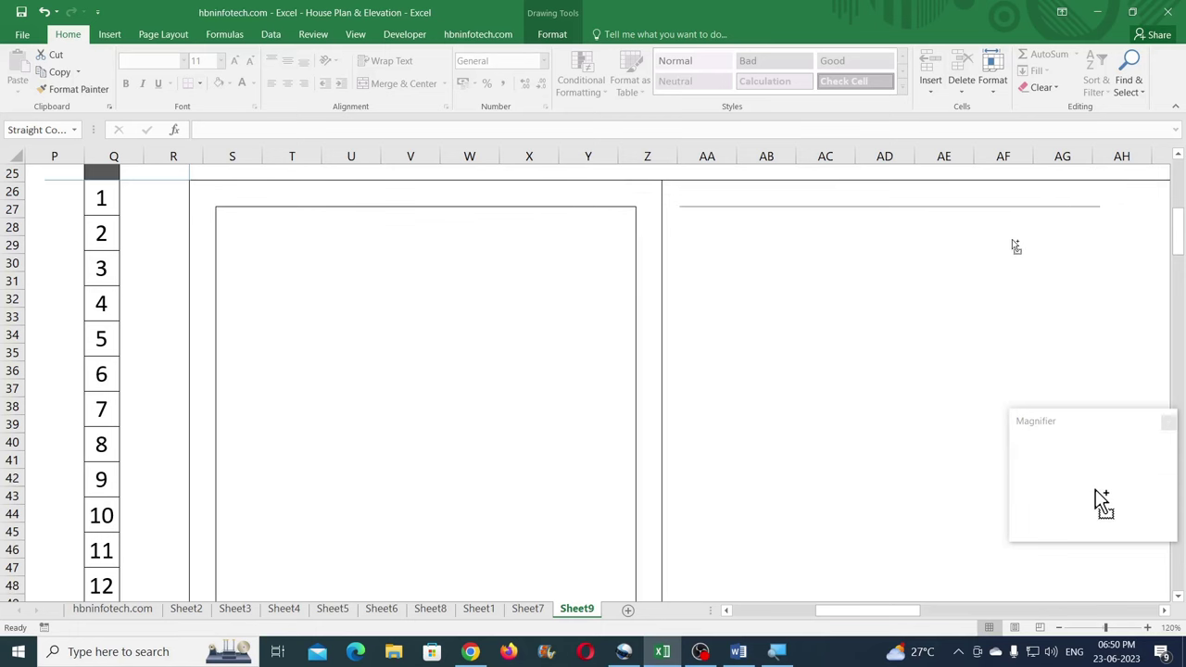
pyautogui.moveTo(663, 182); pyautogui.dragTo(653, 207)
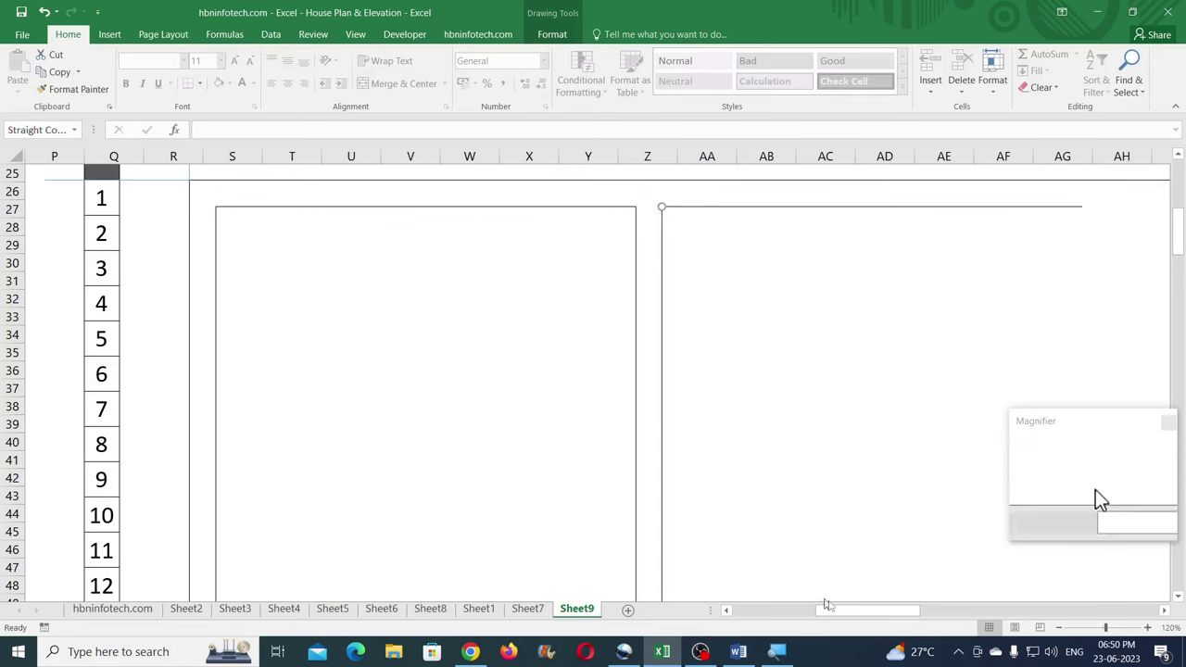
pyautogui.moveTo(867, 610); pyautogui.dragTo(900, 611)
pyautogui.click(725, 207)
pyautogui.moveTo(726, 208); pyautogui.dragTo(1007, 208)
# - Copy the upper inner wall line into the kitchen and shorten it to fit between the kitchen's side walls
pyautogui.moveTo(901, 609); pyautogui.dragTo(928, 609)
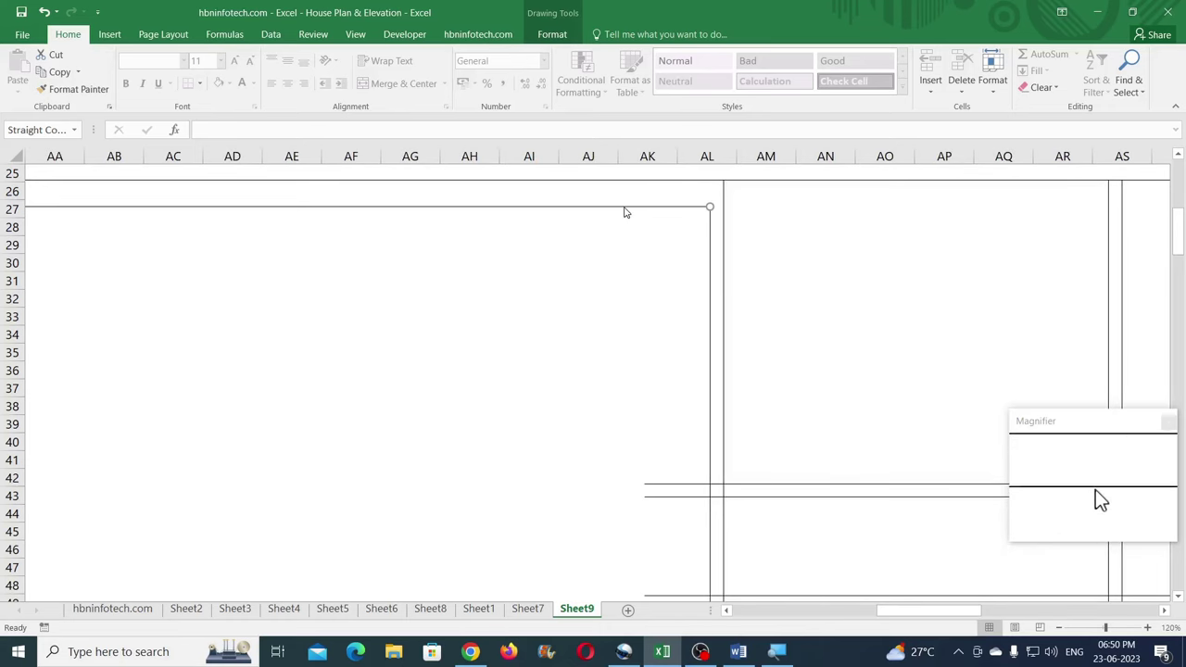
pyautogui.moveTo(794, 219); pyautogui.dragTo(1077, 225)
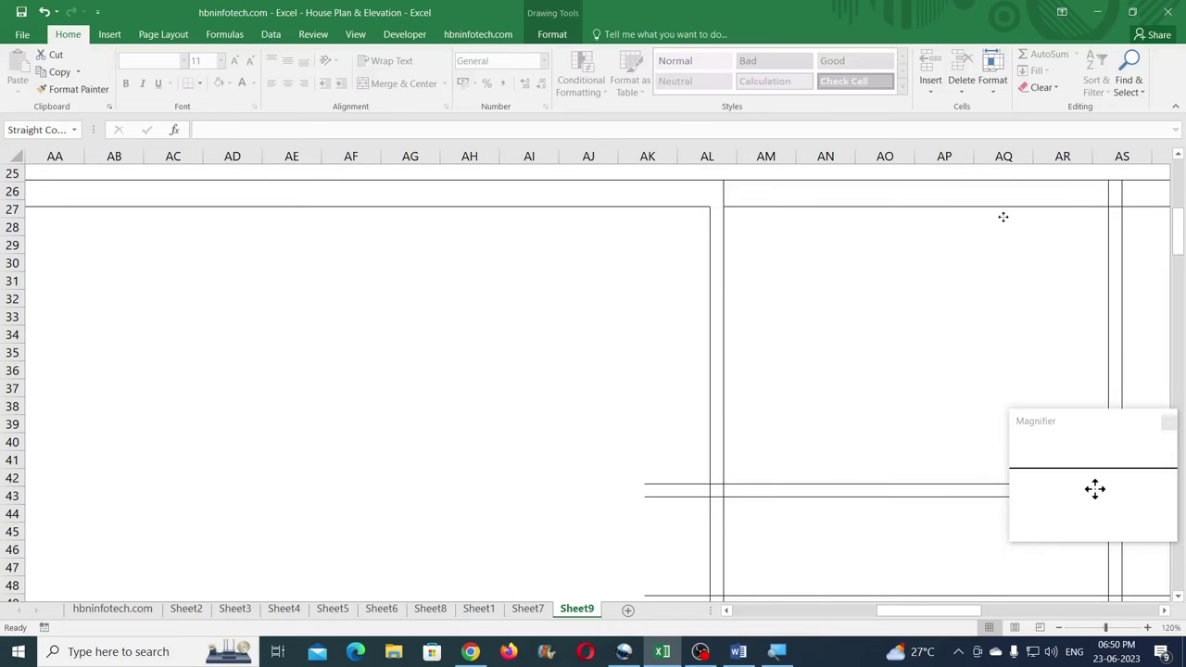
pyautogui.moveTo(895, 610); pyautogui.dragTo(940, 611)
pyautogui.moveTo(952, 206); pyautogui.dragTo(634, 206)
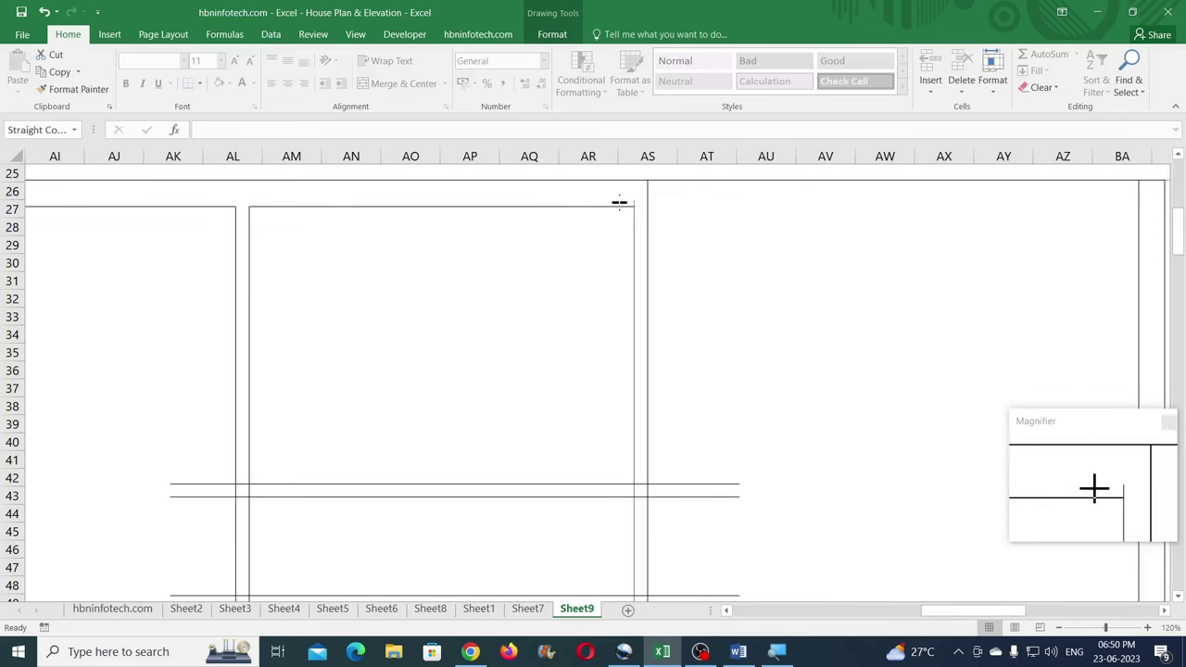
# - Copy the upper inner wall line into the stairs area, fit it to the far wall and trim the vertical wall lines to it
pyautogui.moveTo(381, 208); pyautogui.dragTo(778, 212)
pyautogui.click(648, 191)
pyautogui.moveTo(647, 181); pyautogui.dragTo(648, 207)
pyautogui.moveTo(972, 612); pyautogui.dragTo(1000, 612)
pyautogui.click(727, 207)
pyautogui.moveTo(735, 206); pyautogui.dragTo(842, 230)
pyautogui.click(842, 191)
pyautogui.moveTo(842, 182); pyautogui.dragTo(842, 206)
# - Check the porch opening on Sheet7 and draw a measuring rectangle about 3 cm high and 2 cm wide inside Sheet9's porch
pyautogui.moveTo(960, 611); pyautogui.dragTo(822, 606)
pyautogui.scroll(-7, 540, 372)
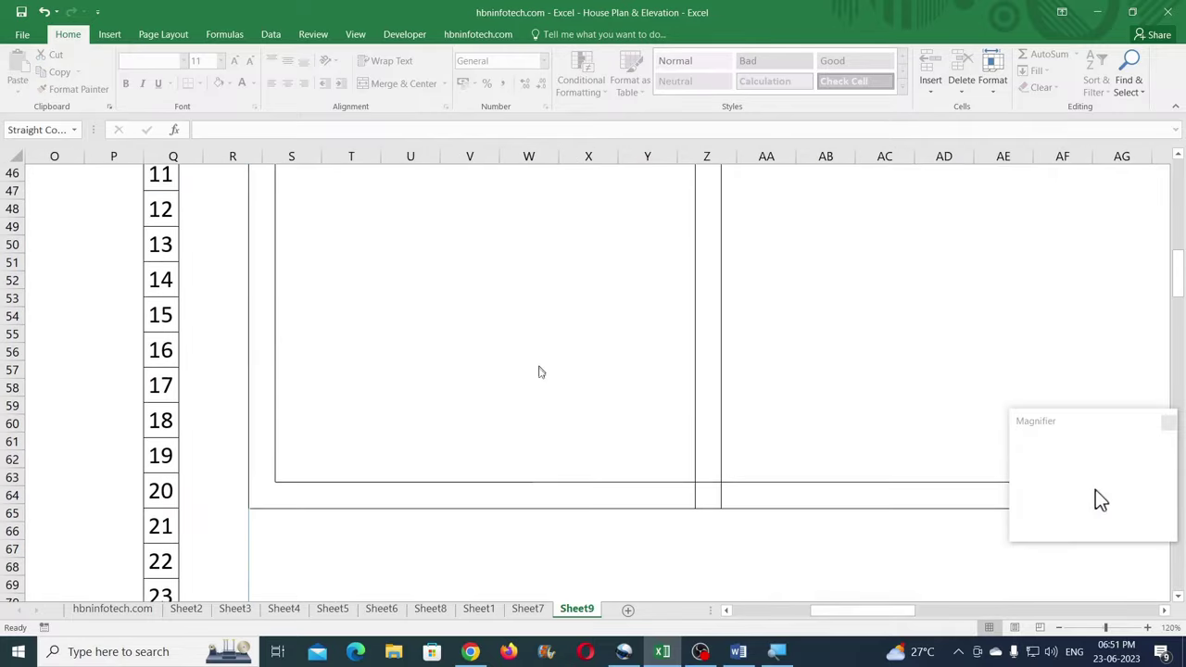
pyautogui.click(528, 608)
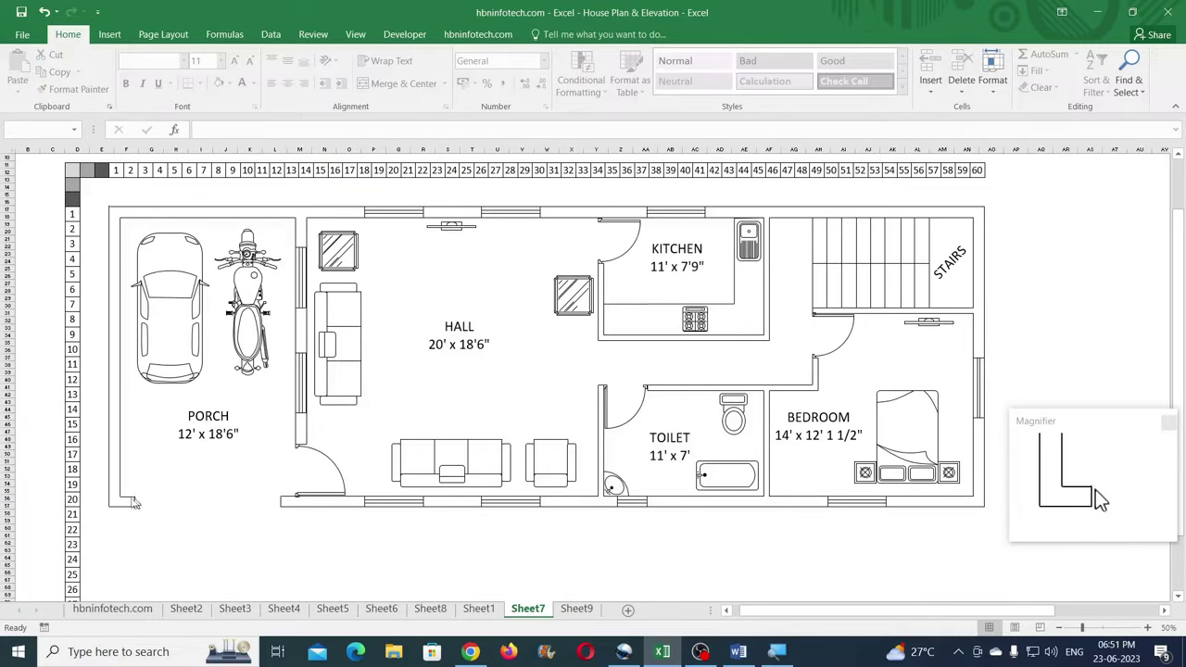
pyautogui.click(576, 609)
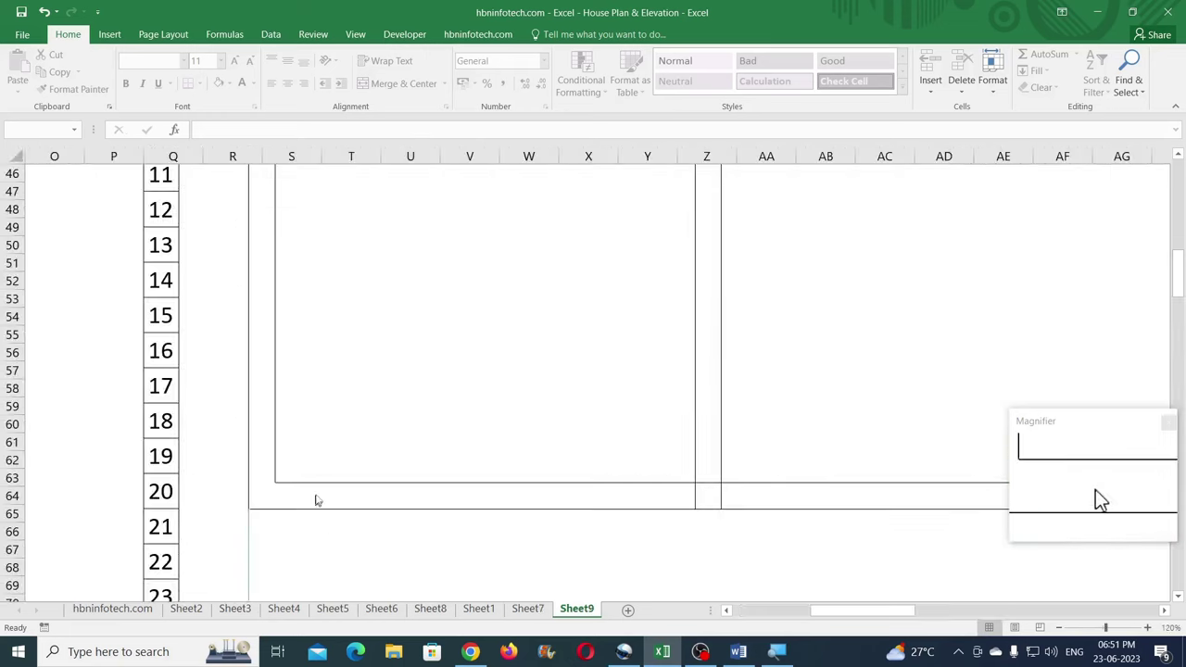
pyautogui.click(110, 34)
pyautogui.click(264, 61)
pyautogui.click(279, 87)
pyautogui.moveTo(354, 289); pyautogui.dragTo(425, 397)
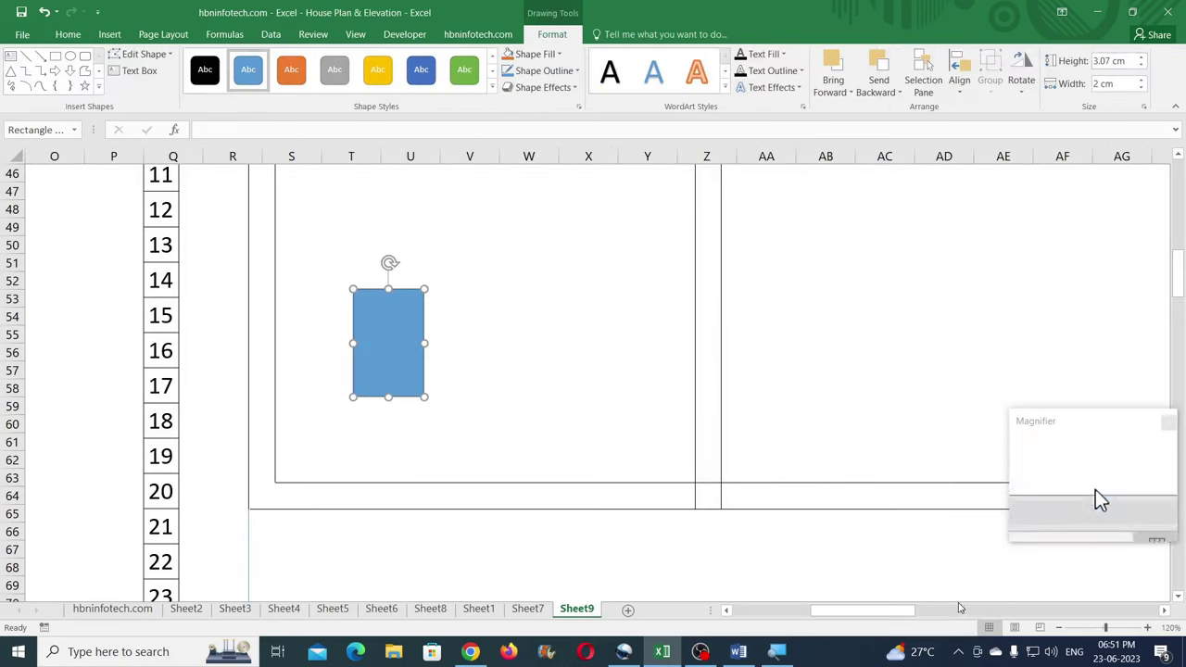
# - Set the measuring rectangle's width to 1 cm and move it against the porch's lower inner corner
pyautogui.click(1059, 629)
pyautogui.click(1059, 629)
pyautogui.click(1059, 629)
pyautogui.click(1059, 629)
pyautogui.click(1058, 627)
pyautogui.click(1058, 627)
pyautogui.click(1058, 627)
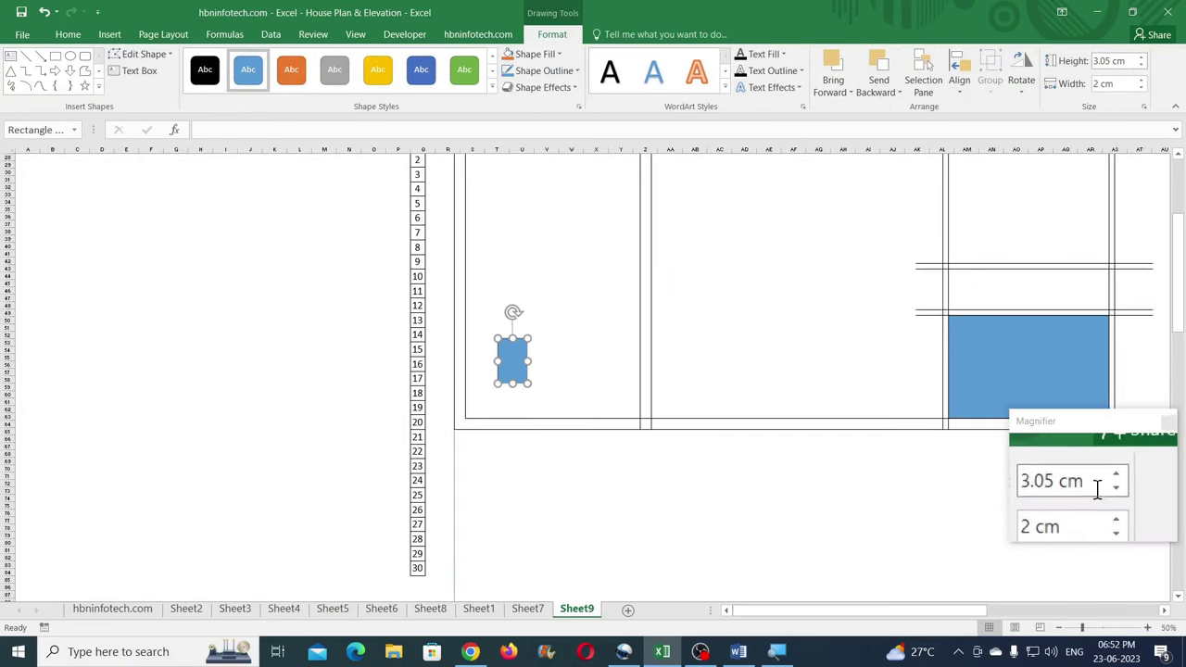
pyautogui.click(1107, 84)
pyautogui.write('1')
pyautogui.press('Return')
pyautogui.moveTo(512, 375); pyautogui.dragTo(482, 448)
# - Shorten both long lower outer wall lines back toward the porch's lower corner
pyautogui.click(611, 420)
pyautogui.moveTo(744, 617); pyautogui.dragTo(833, 617)
pyautogui.moveTo(647, 418); pyautogui.dragTo(139, 419)
pyautogui.click(905, 429)
pyautogui.moveTo(934, 429); pyautogui.dragTo(102, 430)
pyautogui.moveTo(965, 611); pyautogui.dragTo(850, 613)
# - Fit both lower wall lines exactly to the 1 cm rectangle's edge and delete the rectangle
pyautogui.click(1102, 628)
pyautogui.click(1147, 628)
pyautogui.moveTo(650, 488); pyautogui.dragTo(611, 489)
pyautogui.click(674, 464)
pyautogui.moveTo(729, 464); pyautogui.dragTo(610, 464)
pyautogui.click(597, 512)
pyautogui.press('Delete')
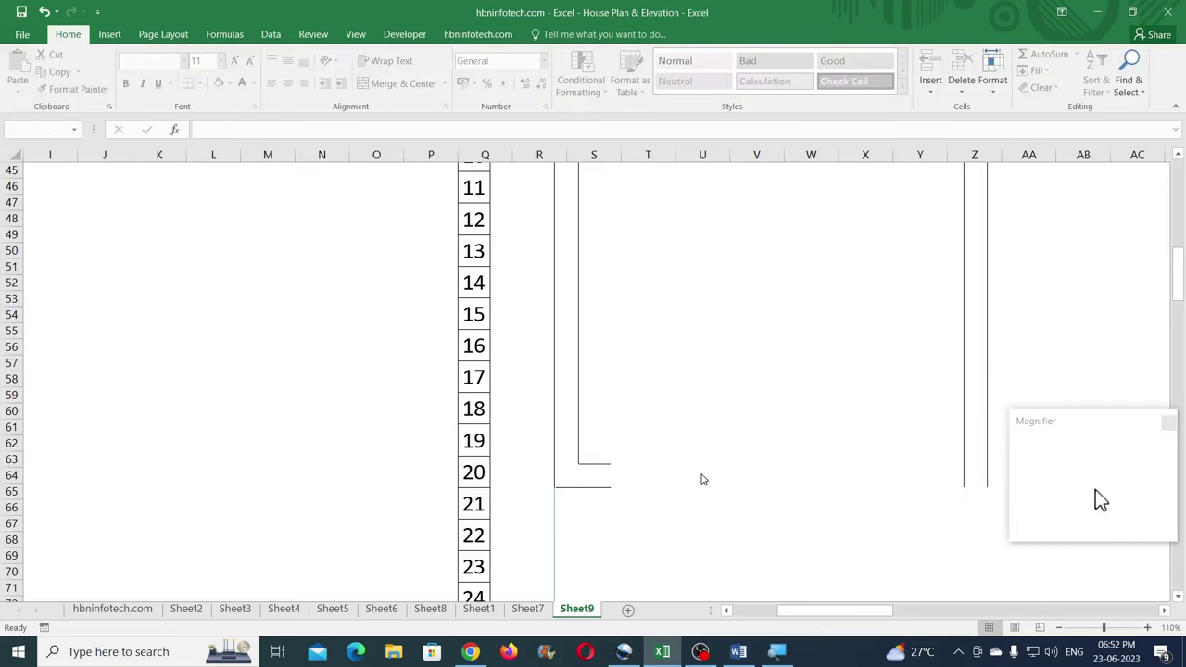
# - Copy a vertical wall line to the open end of the porch's lower wall stub and shorten it to close the wall
pyautogui.moveTo(582, 422); pyautogui.dragTo(677, 474)
pyautogui.moveTo(676, 389); pyautogui.dragTo(604, 508)
pyautogui.moveTo(610, 584); pyautogui.dragTo(611, 489)
pyautogui.scroll(5, 624, 488)
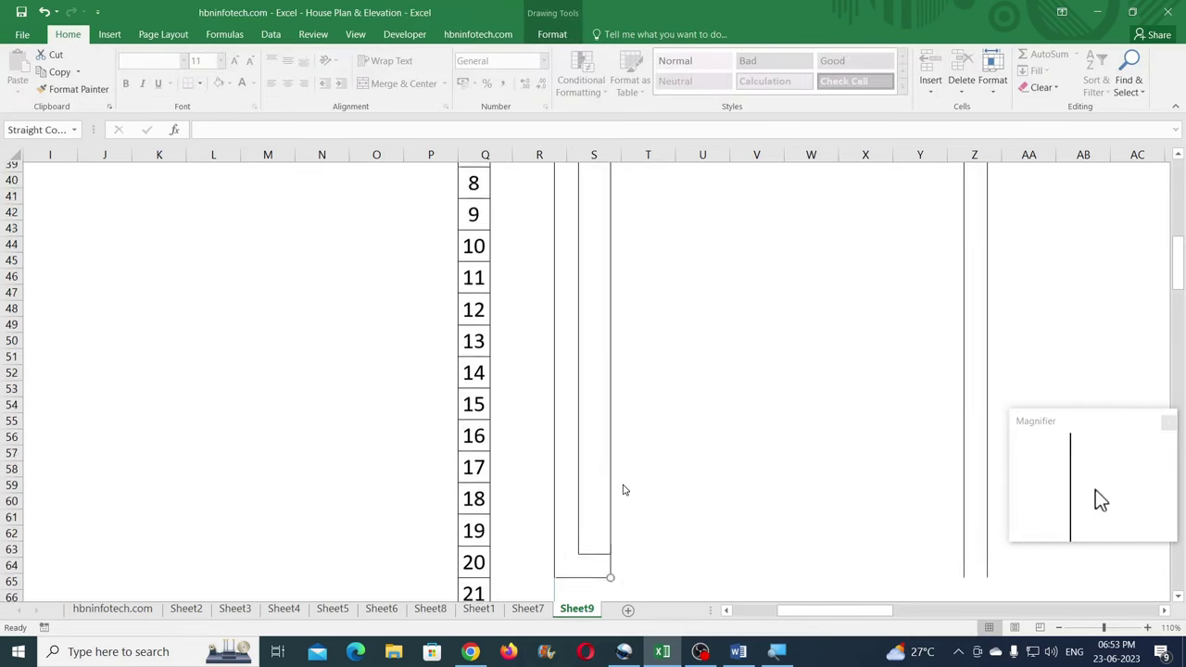
pyautogui.moveTo(610, 242); pyautogui.dragTo(611, 515)
pyautogui.scroll(-4, 689, 429)
pyautogui.moveTo(611, 323); pyautogui.dragTo(601, 510)
pyautogui.press('Escape')
# - Compare with Sheet7 and copy the stub's two horizontal lines across the lower end of the porch-hall partition
pyautogui.moveTo(806, 612); pyautogui.dragTo(808, 612)
pyautogui.click(527, 608)
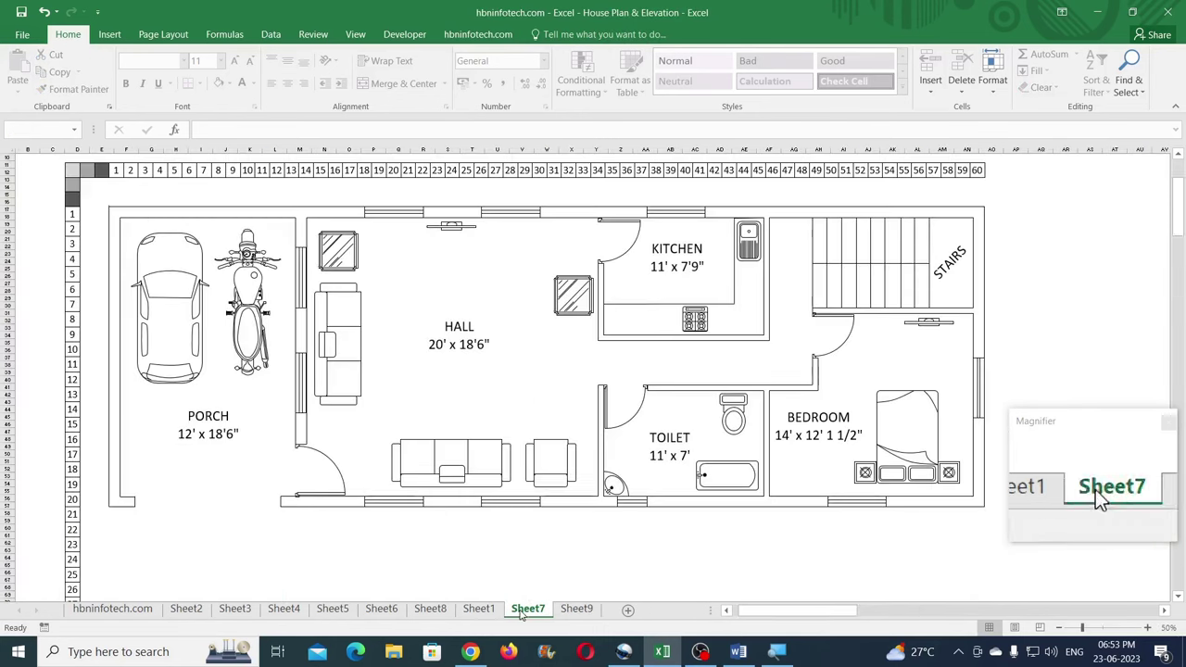
pyautogui.click(576, 608)
pyautogui.click(328, 513)
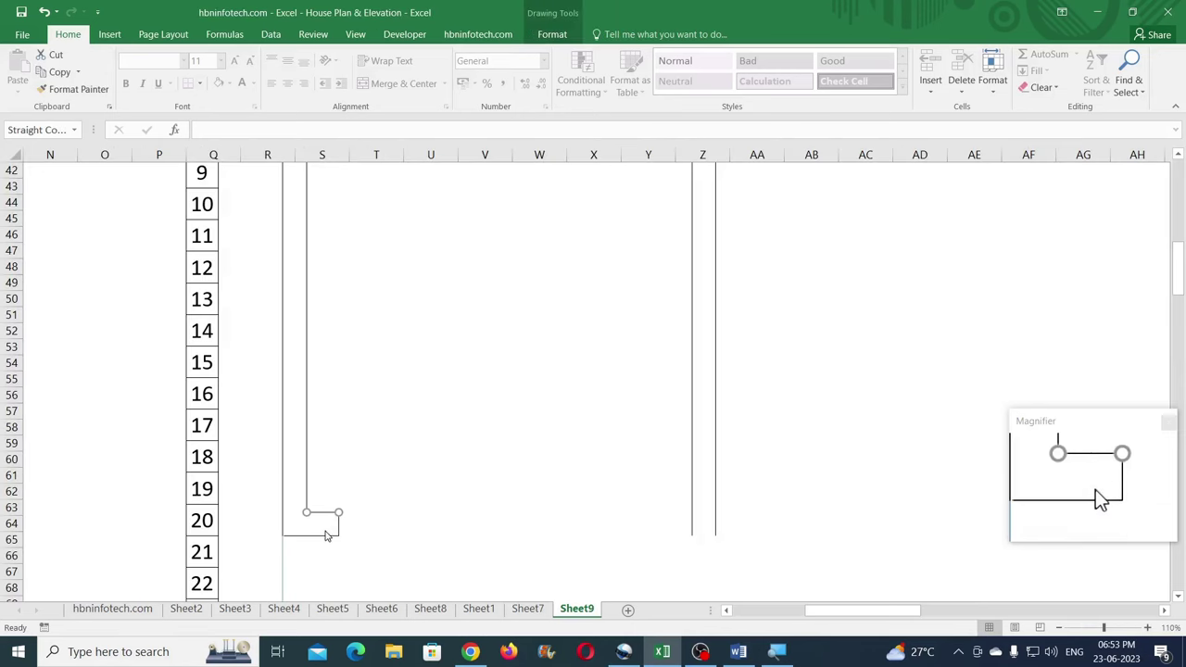
pyautogui.moveTo(467, 516); pyautogui.dragTo(860, 512)
pyautogui.moveTo(465, 536); pyautogui.dragTo(860, 536)
# - Draw a measuring rectangle about 2.5 cm high and 1 cm wide and move it against the porch side of the hall partition
pyautogui.click(113, 36)
pyautogui.click(250, 54)
pyautogui.click(275, 86)
pyautogui.moveTo(572, 355); pyautogui.dragTo(603, 434)
pyautogui.click(1060, 628)
pyautogui.click(1060, 628)
pyautogui.click(1060, 628)
pyautogui.click(1060, 628)
pyautogui.click(1060, 628)
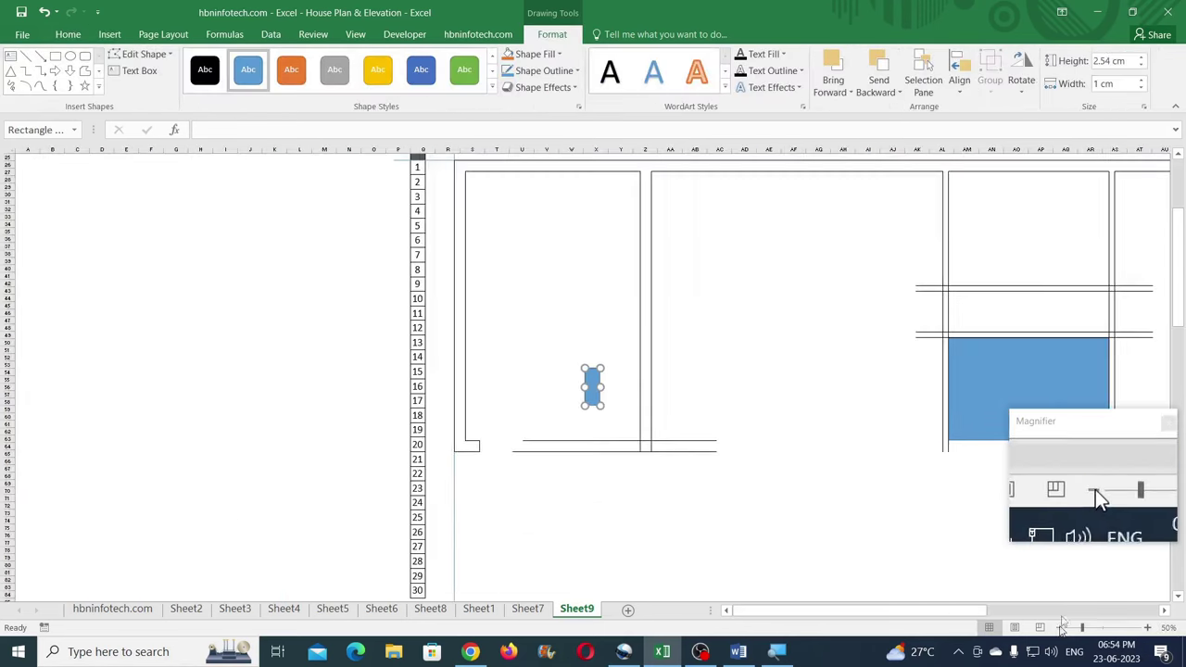
pyautogui.moveTo(592, 393); pyautogui.dragTo(630, 452)
# - Trim both lower wall lines beside the partition to the rectangle's outer edge and delete the rectangle
pyautogui.click(1147, 628)
pyautogui.click(1148, 628)
pyautogui.click(1148, 628)
pyautogui.moveTo(863, 611); pyautogui.dragTo(937, 612)
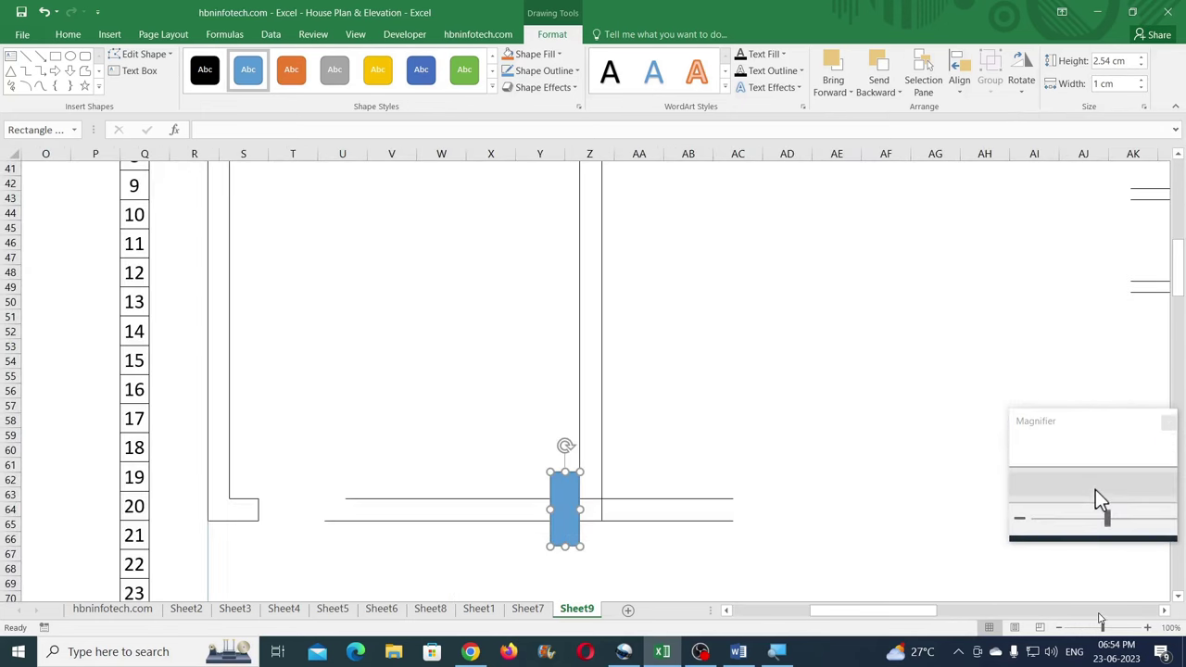
pyautogui.click(1148, 628)
pyautogui.click(1148, 628)
pyautogui.click(1148, 629)
pyautogui.scroll(-3, 529, 443)
pyautogui.click(481, 371)
pyautogui.moveTo(257, 371); pyautogui.dragTo(521, 372)
pyautogui.moveTo(228, 402); pyautogui.dragTo(398, 336)
pyautogui.click(556, 373)
pyautogui.click(398, 342)
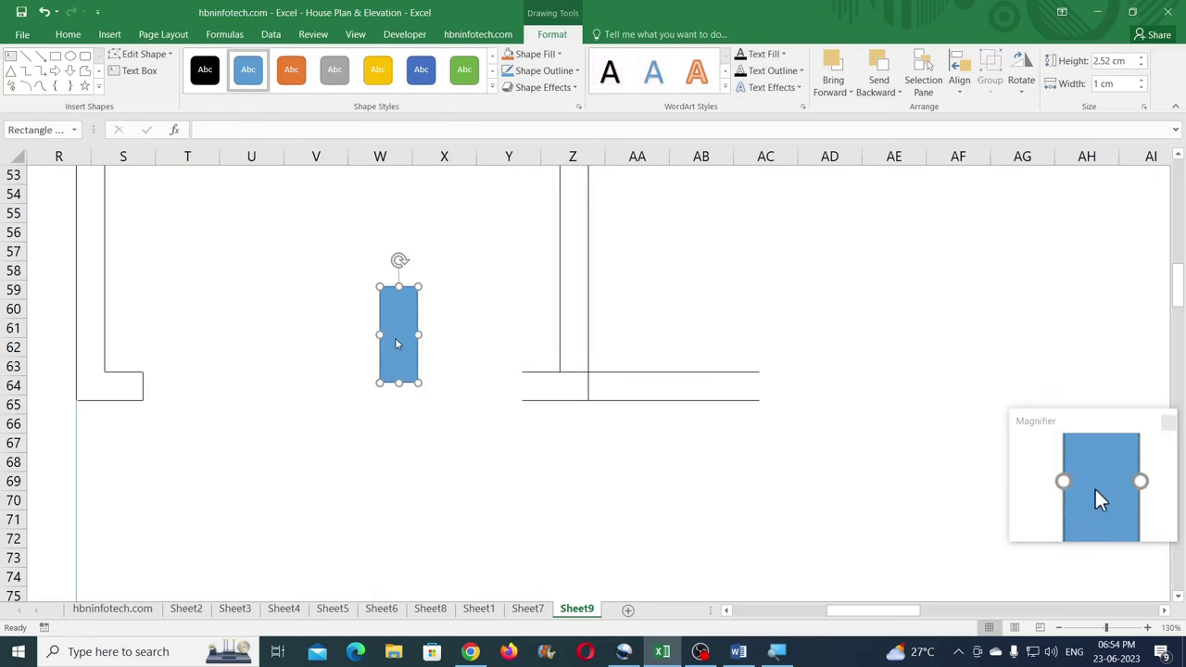
pyautogui.press('Delete')
# - Shorten the lower wall's inner line to the partition, close the wall's open end and compare the result with Sheet7
pyautogui.click(759, 371)
pyautogui.moveTo(759, 372); pyautogui.dragTo(559, 379)
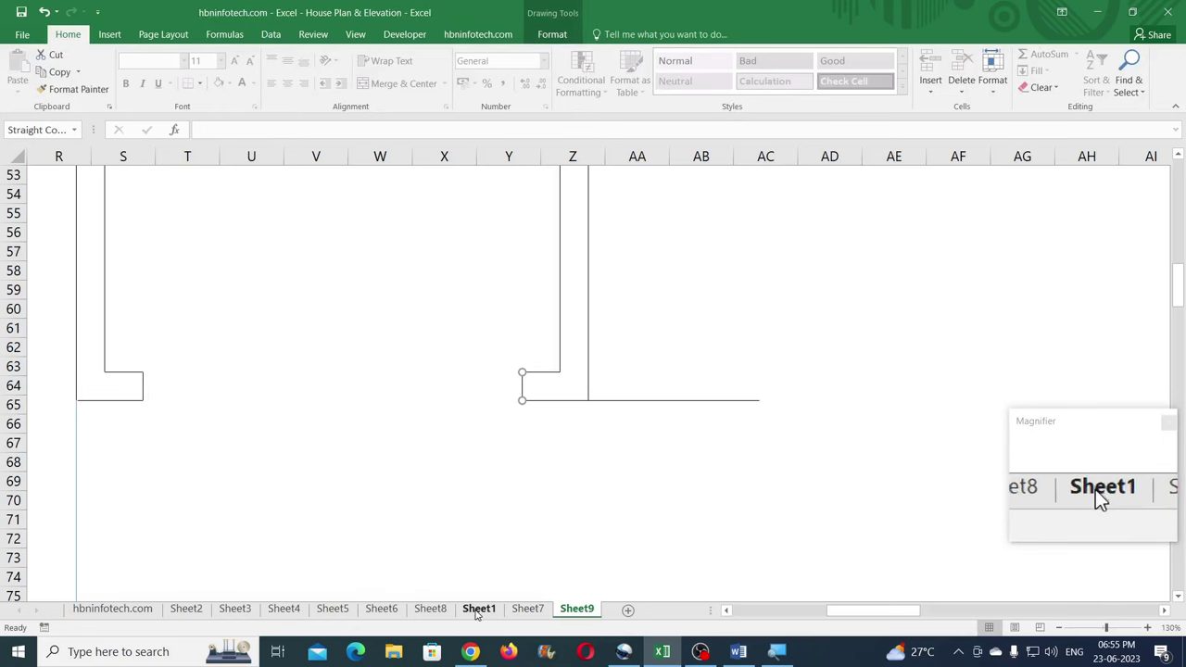
pyautogui.click(536, 612)
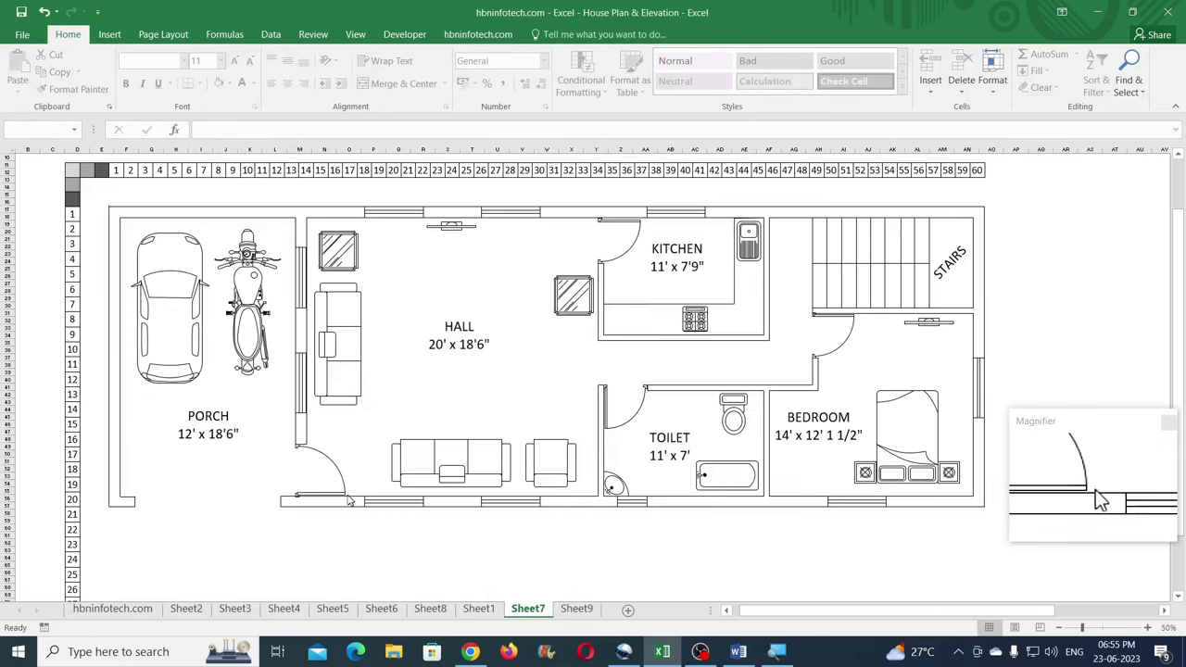
pyautogui.click(575, 610)
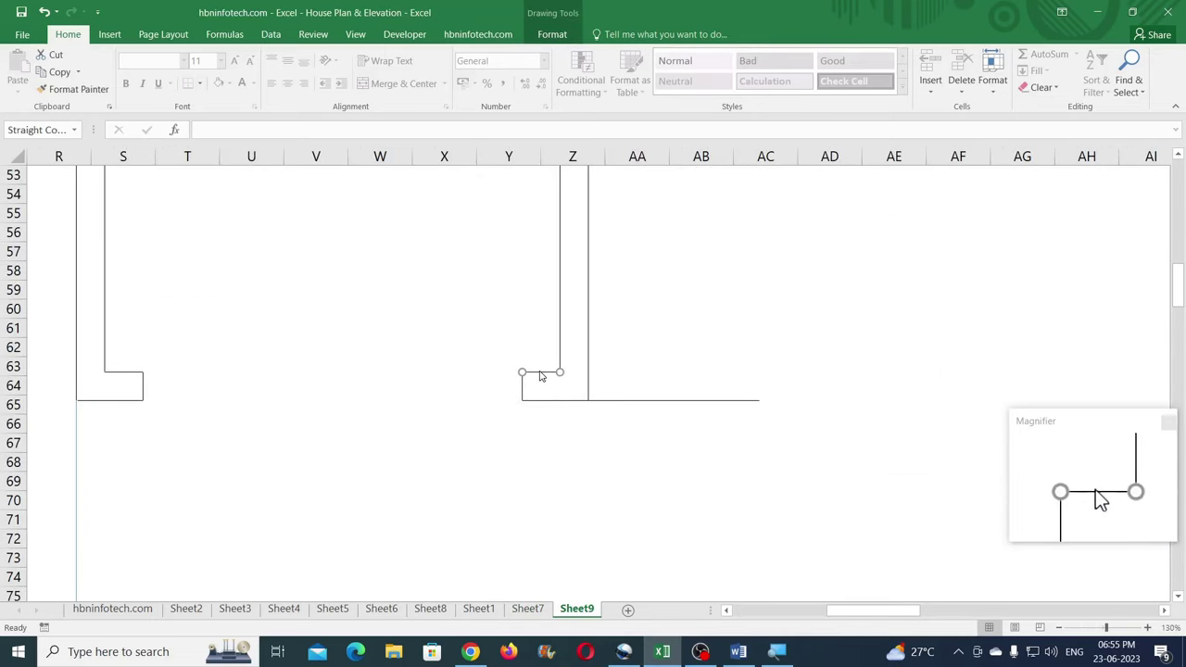
# - Add the hall's lower inner wall line, extend the outer line alongside it and trim the partition's hall-side line to the corner
pyautogui.moveTo(626, 372); pyautogui.dragTo(1054, 372)
pyautogui.click(747, 402)
pyautogui.moveTo(758, 401); pyautogui.dragTo(1054, 400)
pyautogui.click(588, 391)
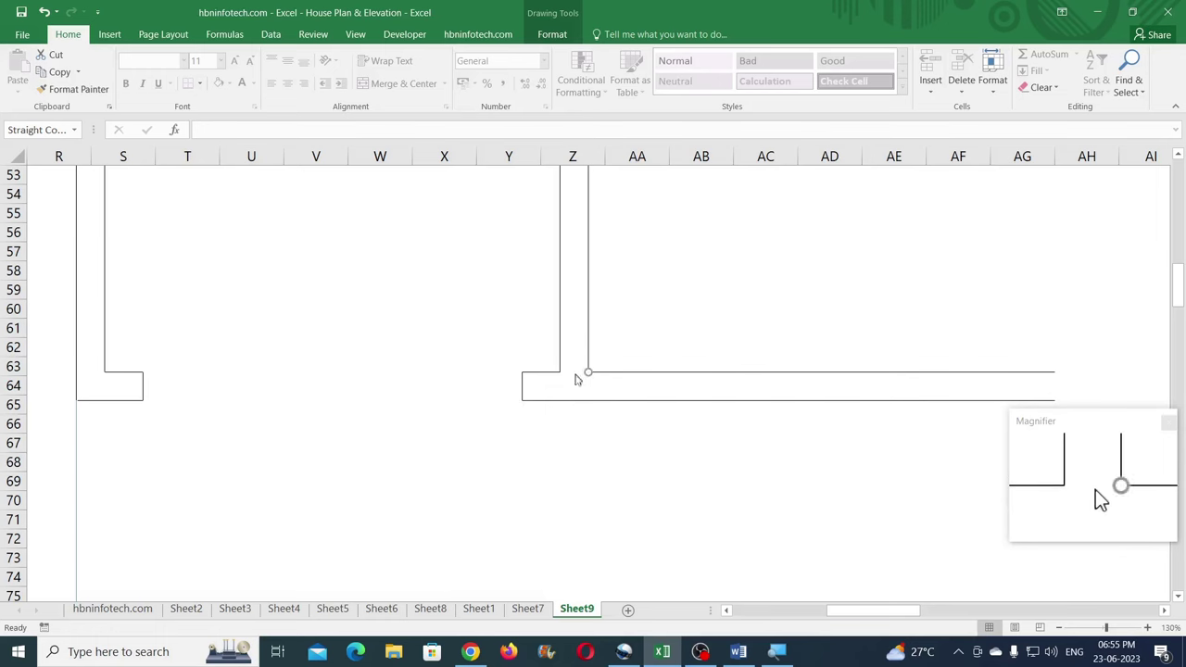
# - Examine the partition and Sheet7's porch door, then convert 6 inches to feet in Chrome's Google converter and return to Excel
pyautogui.scroll(9, 605, 445)
pyautogui.scroll(-8, 624, 344)
pyautogui.scroll(7, 472, 447)
pyautogui.scroll(3, 408, 389)
pyautogui.scroll(-10, 352, 331)
pyautogui.click(527, 609)
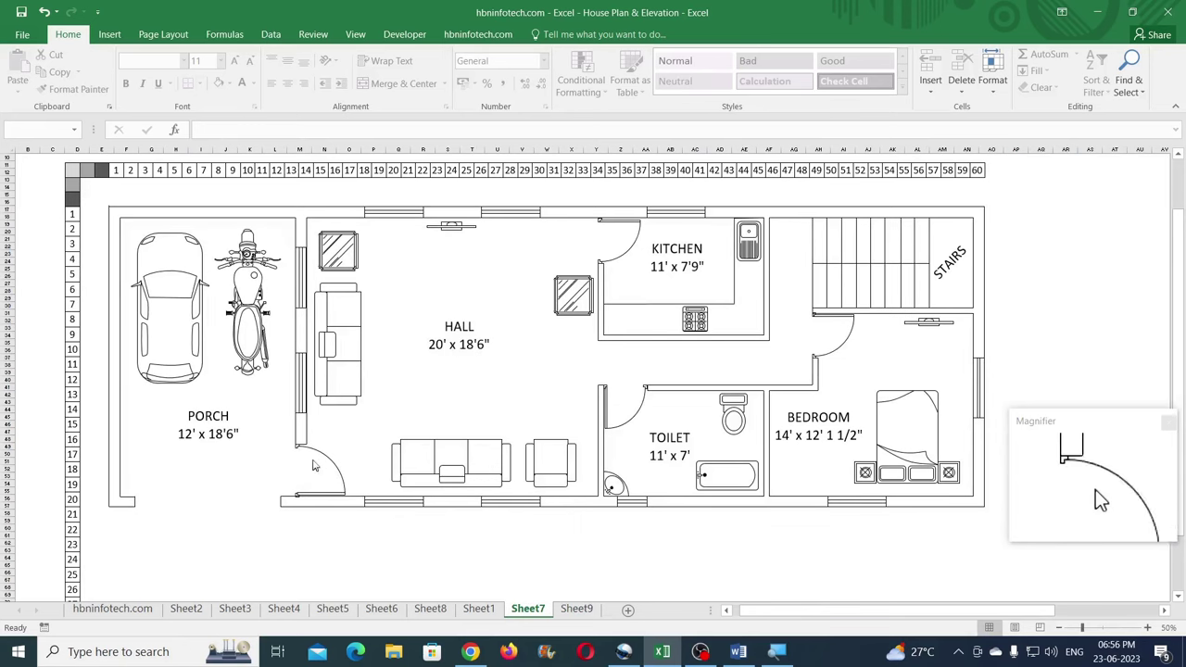
pyautogui.hotkey('alt', 'Tab')
pyautogui.write('6')
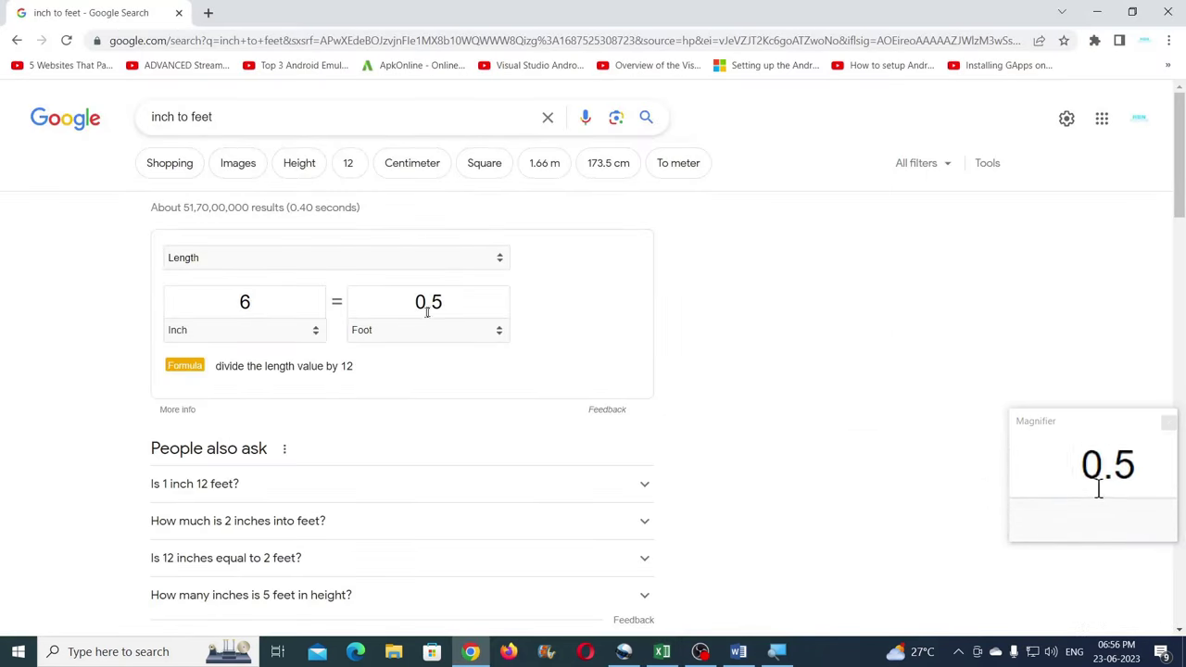
pyautogui.click(662, 651)
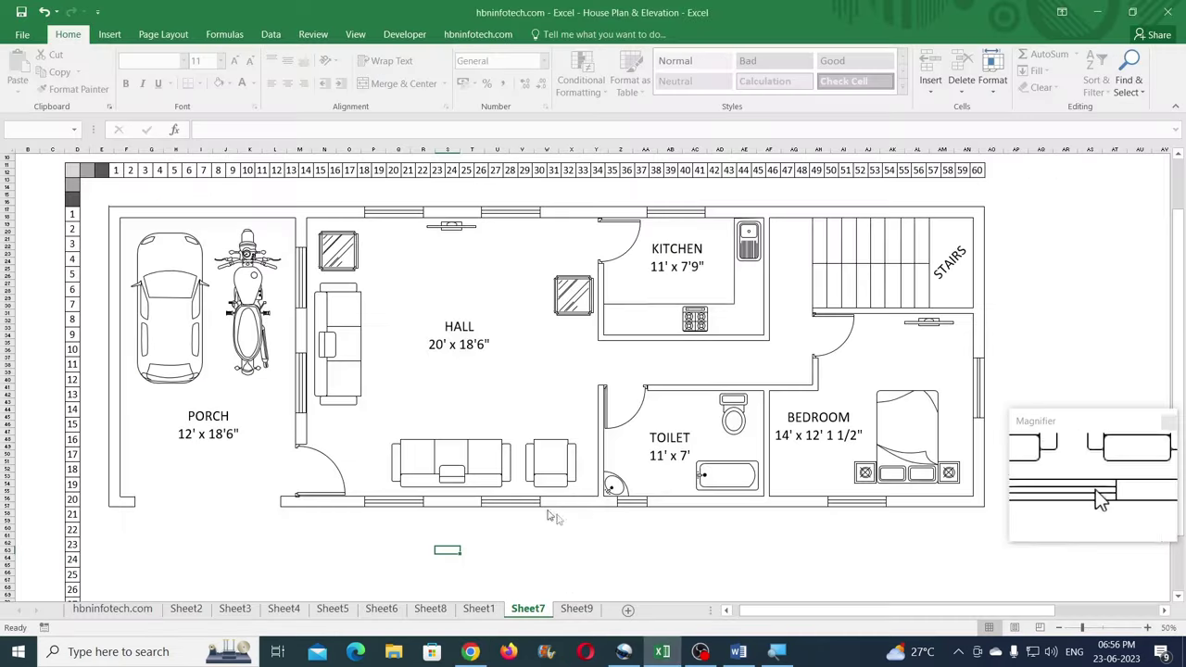
# - Draw a 3 cm wide measuring rectangle on Sheet9, set its height to 3.5 cm and place it over the partition's lower end
pyautogui.click(577, 610)
pyautogui.click(109, 35)
pyautogui.click(250, 55)
pyautogui.click(274, 87)
pyautogui.moveTo(380, 280); pyautogui.dragTo(495, 343)
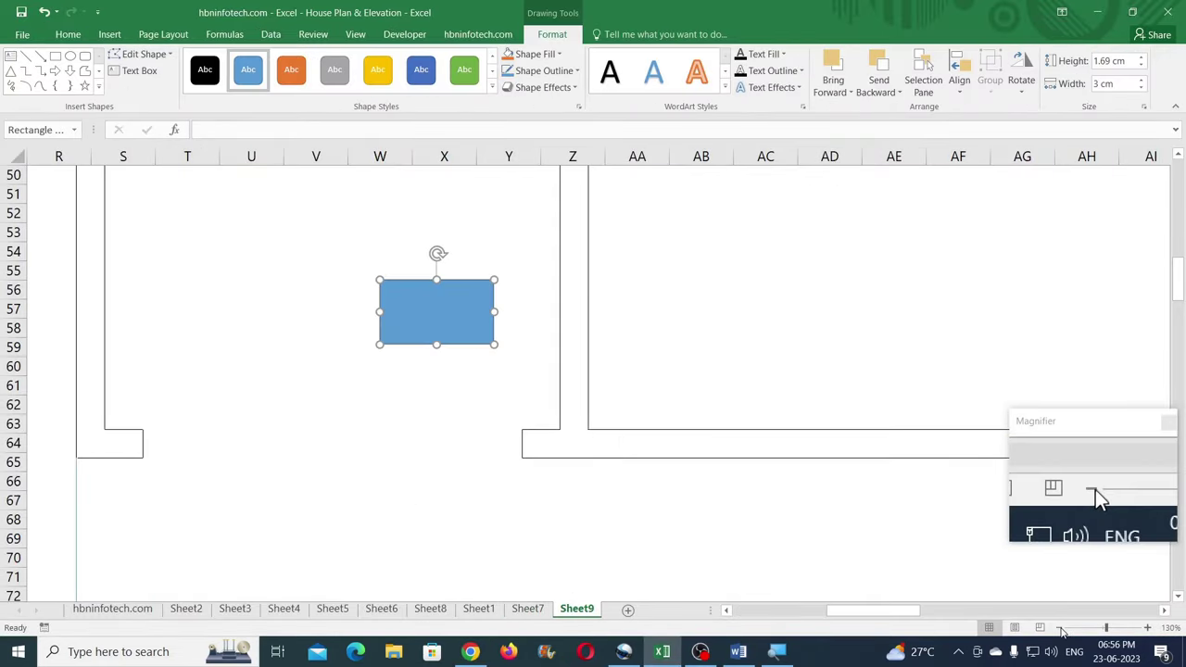
pyautogui.keyDown('ctrl'); pyautogui.scroll(-6, 718, 248); pyautogui.keyUp('ctrl')
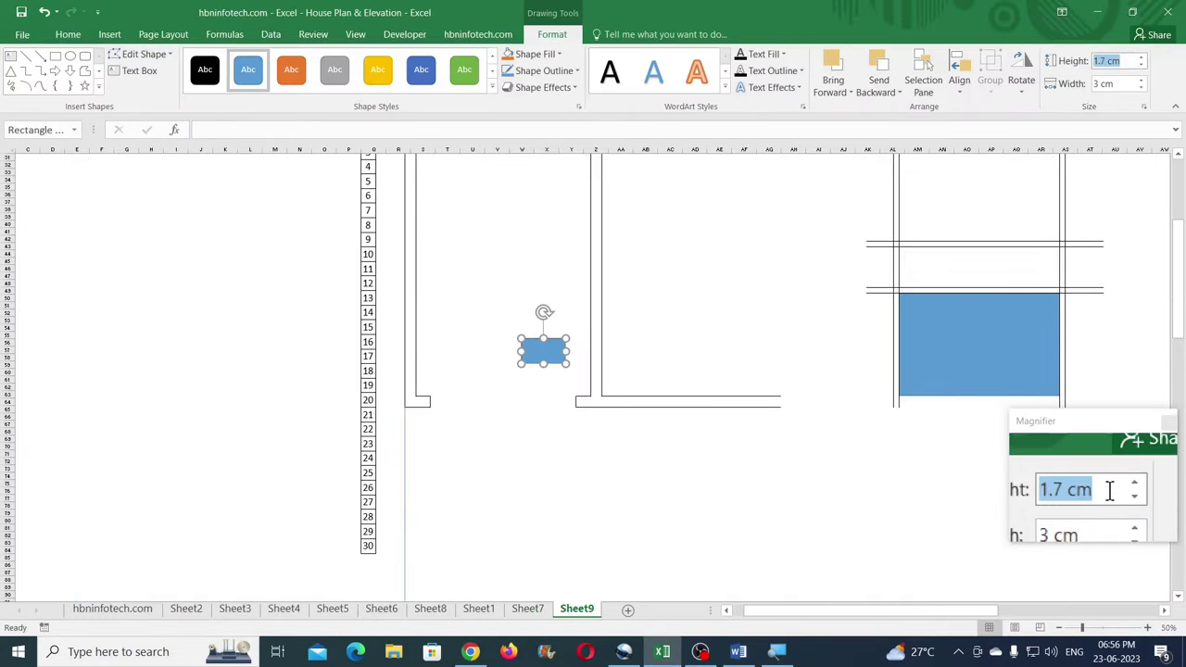
pyautogui.write('3.5')
pyautogui.press('Return')
pyautogui.moveTo(543, 363); pyautogui.dragTo(602, 372)
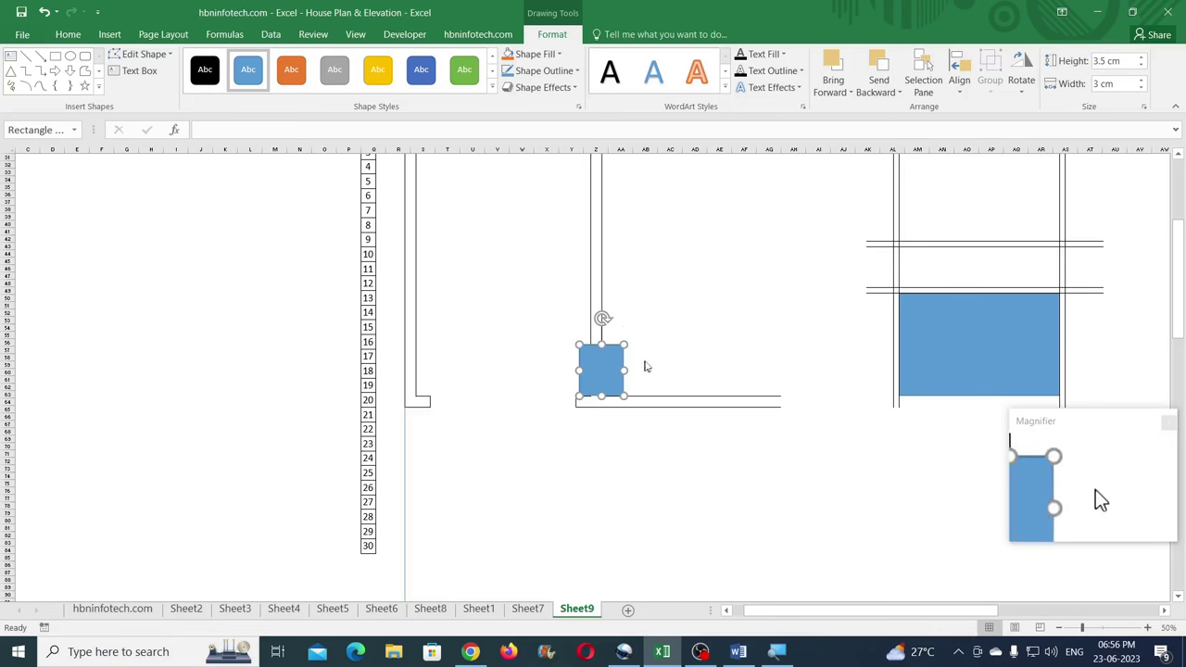
# - Trim both partition wall lines to the upper edge of the measuring rectangle
pyautogui.click(1148, 628)
pyautogui.click(1148, 628)
pyautogui.click(1148, 628)
pyautogui.click(1148, 628)
pyautogui.click(1148, 628)
pyautogui.click(1148, 628)
pyautogui.moveTo(582, 345); pyautogui.dragTo(584, 348)
pyautogui.click(559, 285)
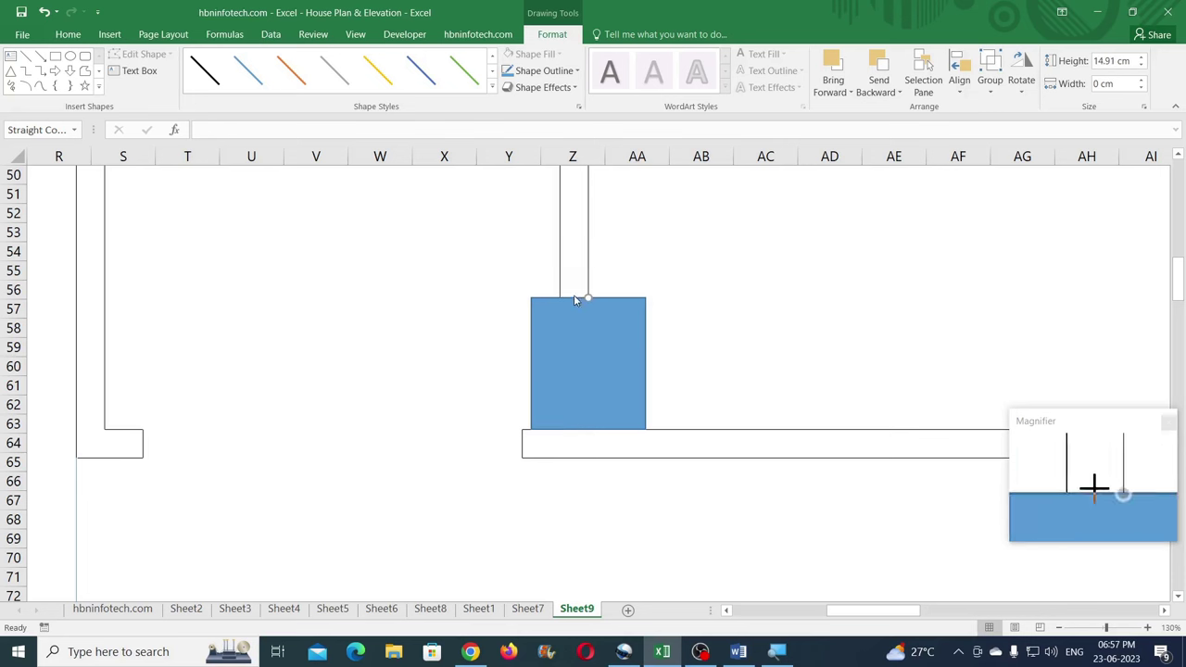
# - Replace the measuring rectangle with a line closing the partition's lower end, and extend the lower wall's inner line to the wall's closed end
pyautogui.click(597, 346)
pyautogui.press('Delete')
pyautogui.click(550, 431)
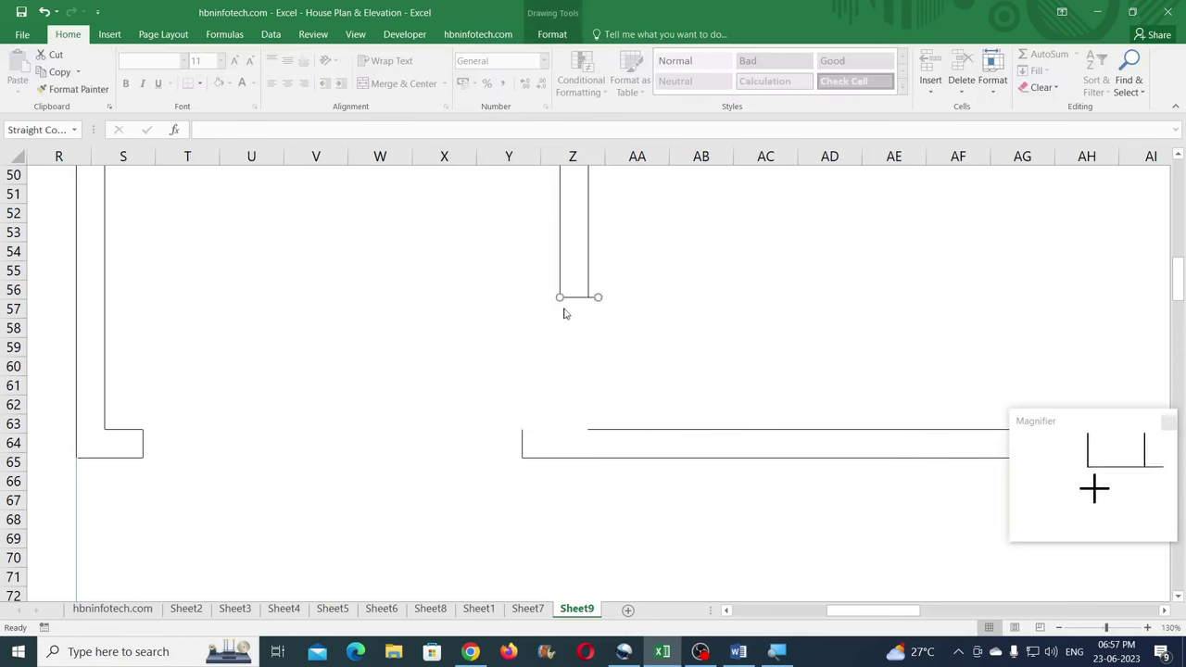
pyautogui.moveTo(586, 432); pyautogui.dragTo(514, 438)
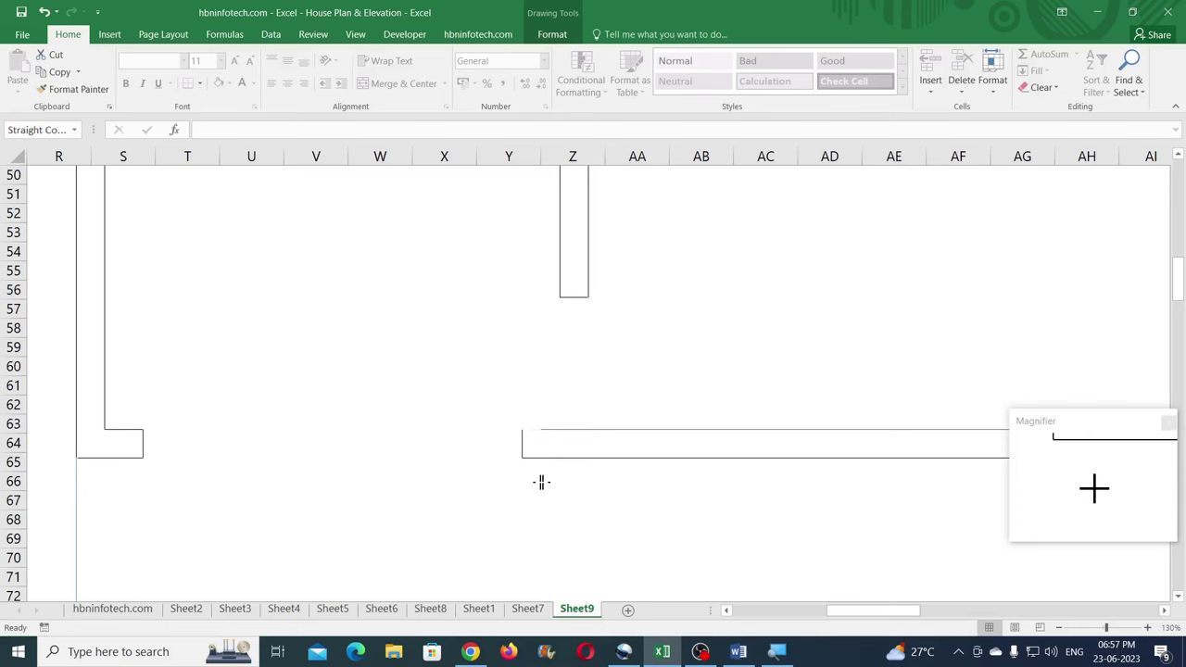
pyautogui.click(580, 346)
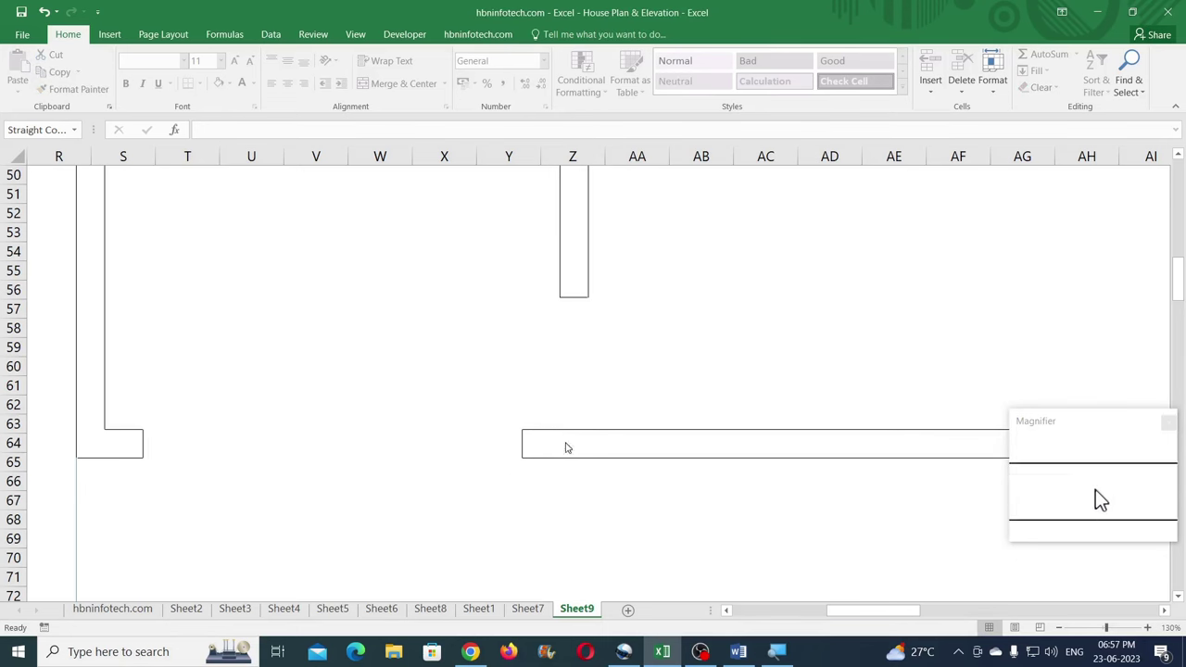
# - Check the kitchen door opening on Sheet7 and return to the whole plan on Sheet9
pyautogui.click(528, 609)
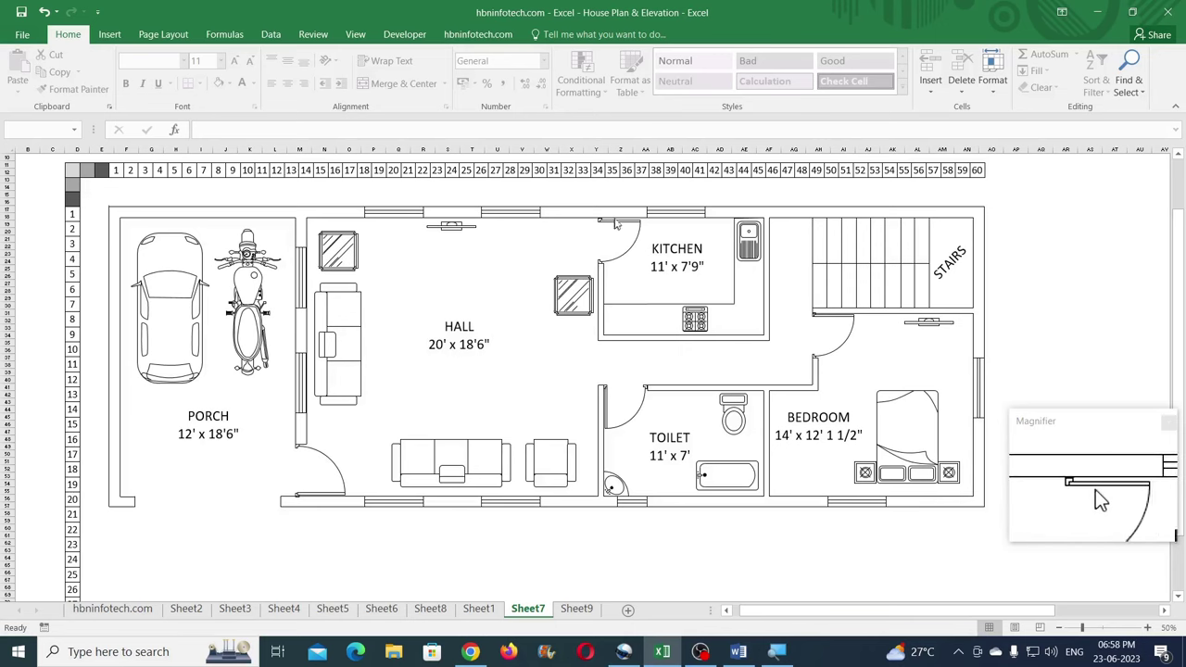
pyautogui.click(590, 610)
pyautogui.click(1061, 628)
pyautogui.click(1061, 627)
pyautogui.click(1061, 628)
pyautogui.click(1061, 627)
pyautogui.click(1061, 627)
pyautogui.click(1061, 627)
pyautogui.click(1061, 627)
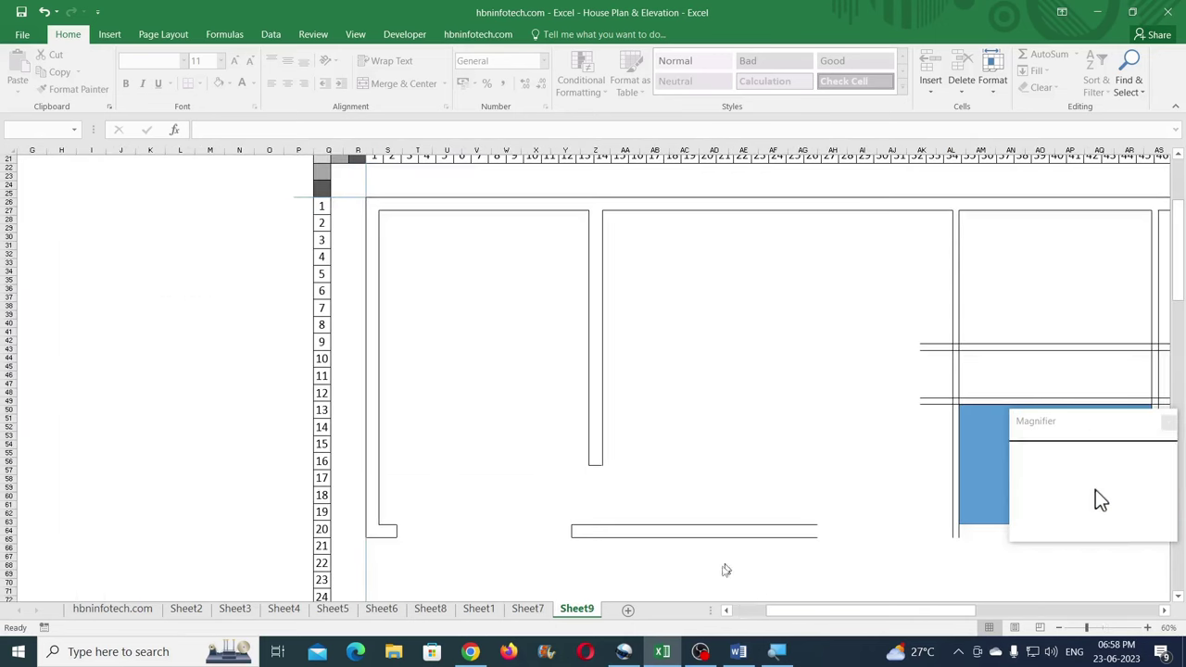
# - Set the toilet area's measuring rectangle to 3 cm high and place it under the upper wall, across the kitchen's left wall
pyautogui.click(1162, 610)
pyautogui.moveTo(857, 612)
pyautogui.mouseDown()
pyautogui.moveTo(932, 620)
pyautogui.moveTo(866, 615)
pyautogui.mouseUp()
pyautogui.moveTo(683, 441); pyautogui.dragTo(409, 286)
pyautogui.click(552, 35)
pyautogui.click(1111, 62)
pyautogui.write('3')
pyautogui.press('Return')
pyautogui.moveTo(525, 271); pyautogui.dragTo(626, 263)
# - Trim both lines of the kitchen's left wall to the rectangle's lower edge and delete the rectangle
pyautogui.click(627, 320)
pyautogui.click(1115, 628)
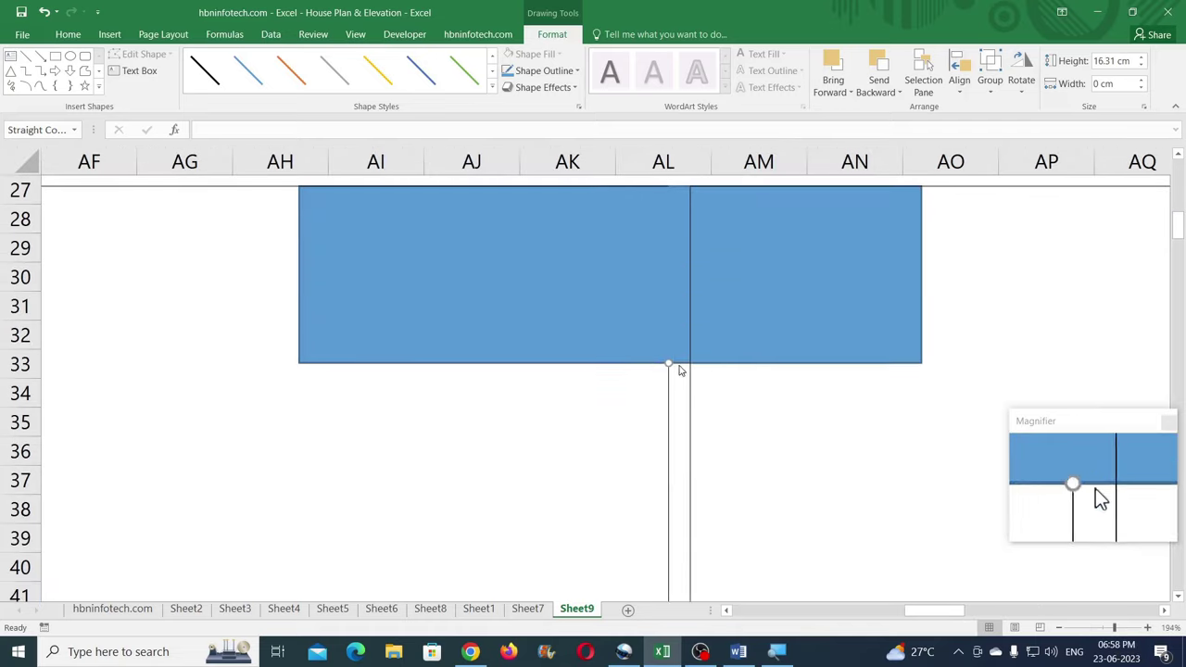
pyautogui.moveTo(697, 202); pyautogui.dragTo(723, 358)
pyautogui.click(726, 297)
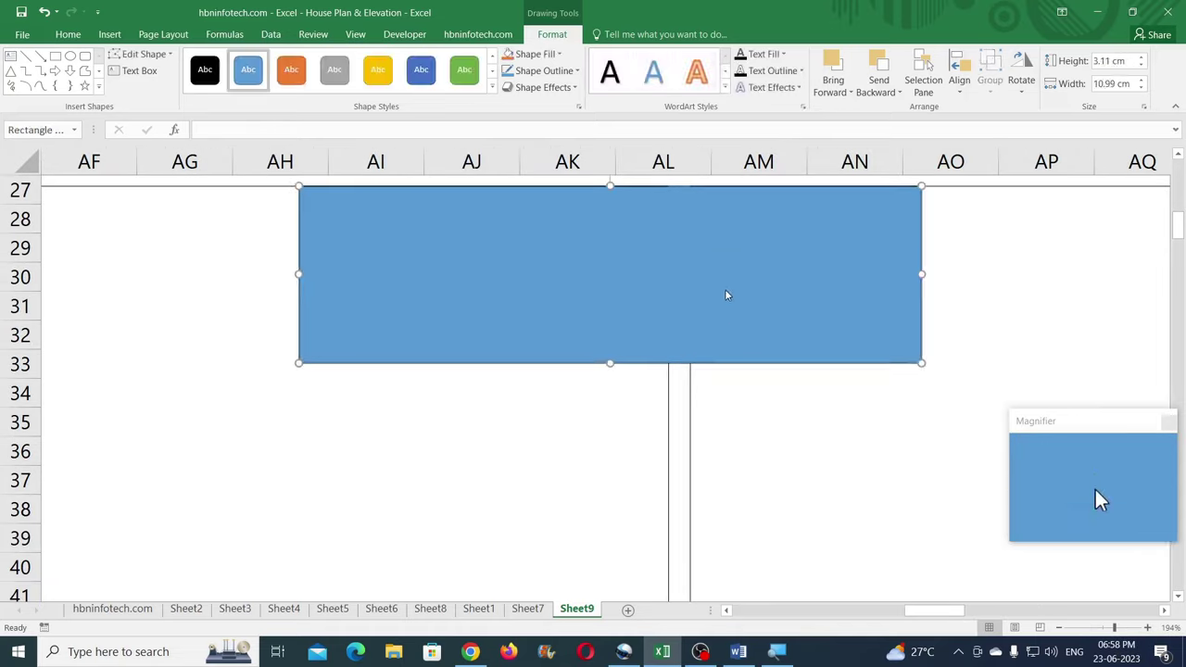
pyautogui.press('Delete')
# - Close the kitchen left wall's upper end with the shortened upper-wall segment, and extend the upper wall's inner line across the kitchen
pyautogui.scroll(1, 720, 315)
pyautogui.click(758, 276)
pyautogui.moveTo(760, 278)
pyautogui.mouseDown()
pyautogui.moveTo(622, 407)
pyautogui.moveTo(604, 458)
pyautogui.mouseUp()
pyautogui.moveTo(527, 451); pyautogui.dragTo(670, 486)
pyautogui.moveTo(934, 614); pyautogui.dragTo(956, 615)
pyautogui.moveTo(767, 452); pyautogui.dragTo(301, 489)
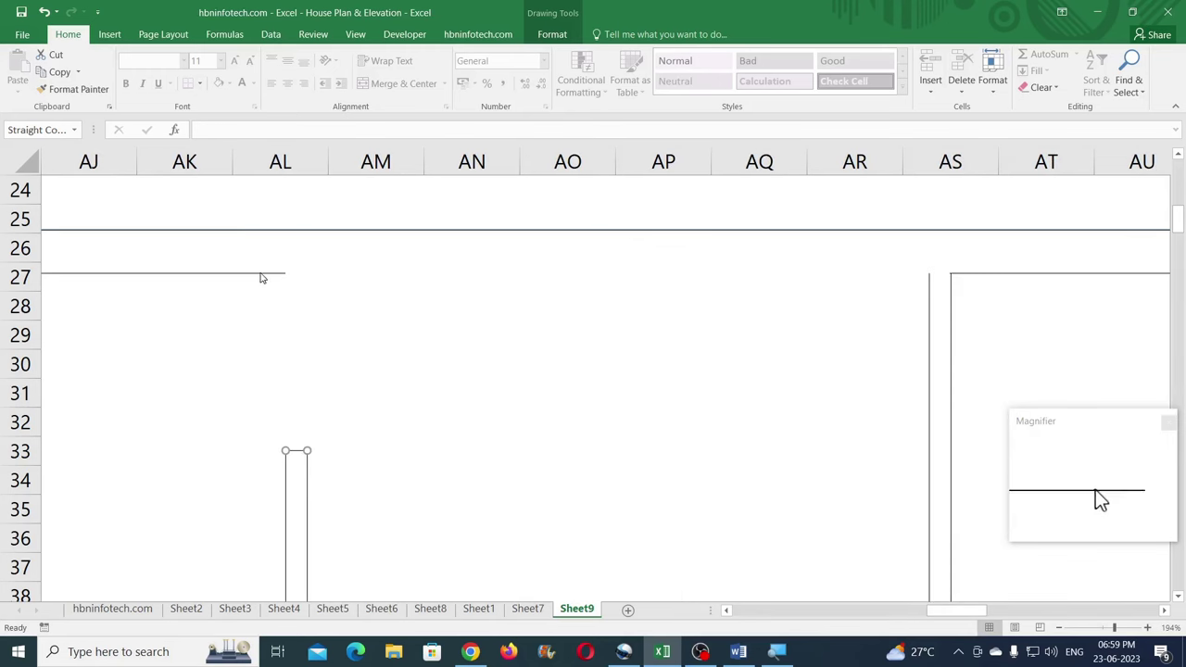
pyautogui.moveTo(912, 354); pyautogui.dragTo(928, 317)
# - Trim the left ends of the kitchen's lower and toilet's upper wall lines to the left wall, shortening that wall's lines to the toilet corner
pyautogui.scroll(-3, 533, 568)
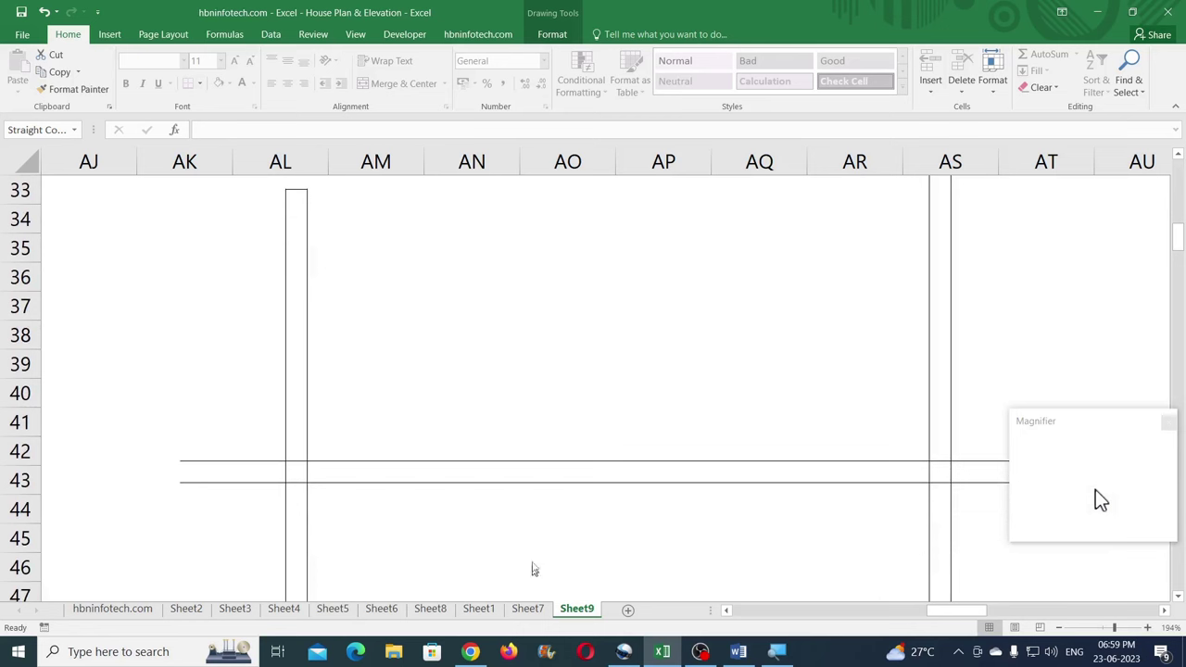
pyautogui.moveTo(266, 498); pyautogui.dragTo(309, 391)
pyautogui.scroll(-2, 635, 490)
pyautogui.scroll(1, 593, 470)
pyautogui.scroll(-5, 439, 465)
pyautogui.scroll(-1, 287, 491)
pyautogui.scroll(3, 309, 495)
pyautogui.moveTo(308, 500); pyautogui.dragTo(307, 295)
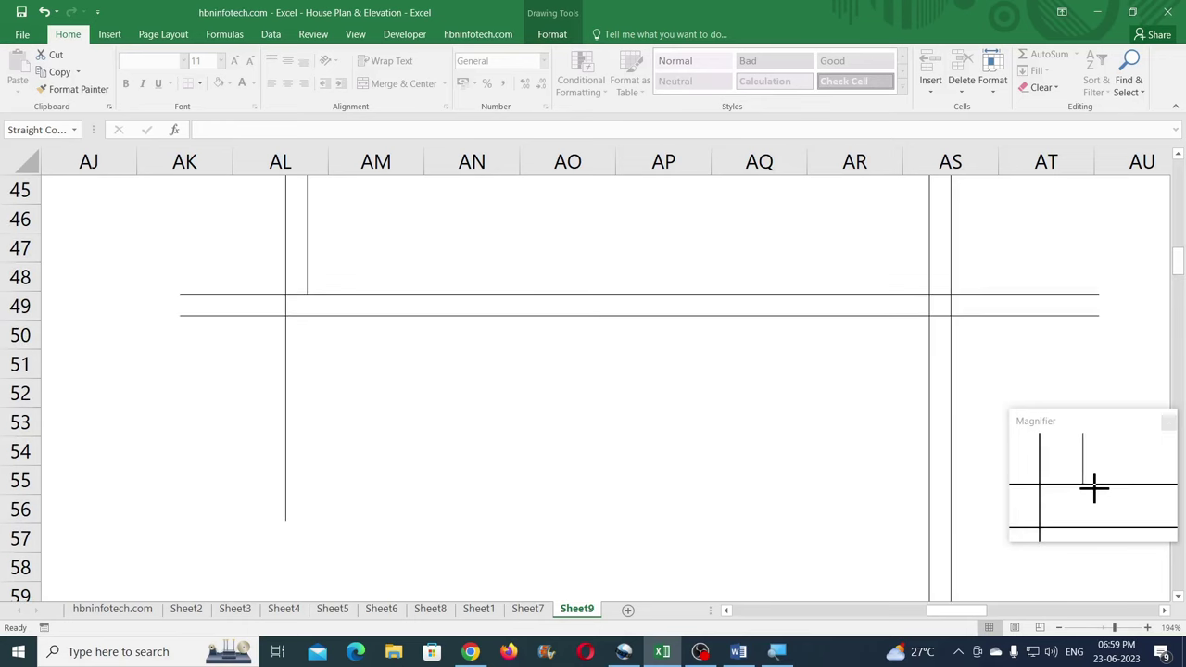
pyautogui.moveTo(286, 517); pyautogui.dragTo(278, 336)
pyautogui.moveTo(179, 295); pyautogui.dragTo(308, 294)
pyautogui.click(219, 317)
pyautogui.moveTo(179, 316); pyautogui.dragTo(289, 334)
pyautogui.click(349, 383)
# - Shorten both lines of the kitchen's left wall up to the corner with the kitchen's lower wall
pyautogui.scroll(3, 395, 401)
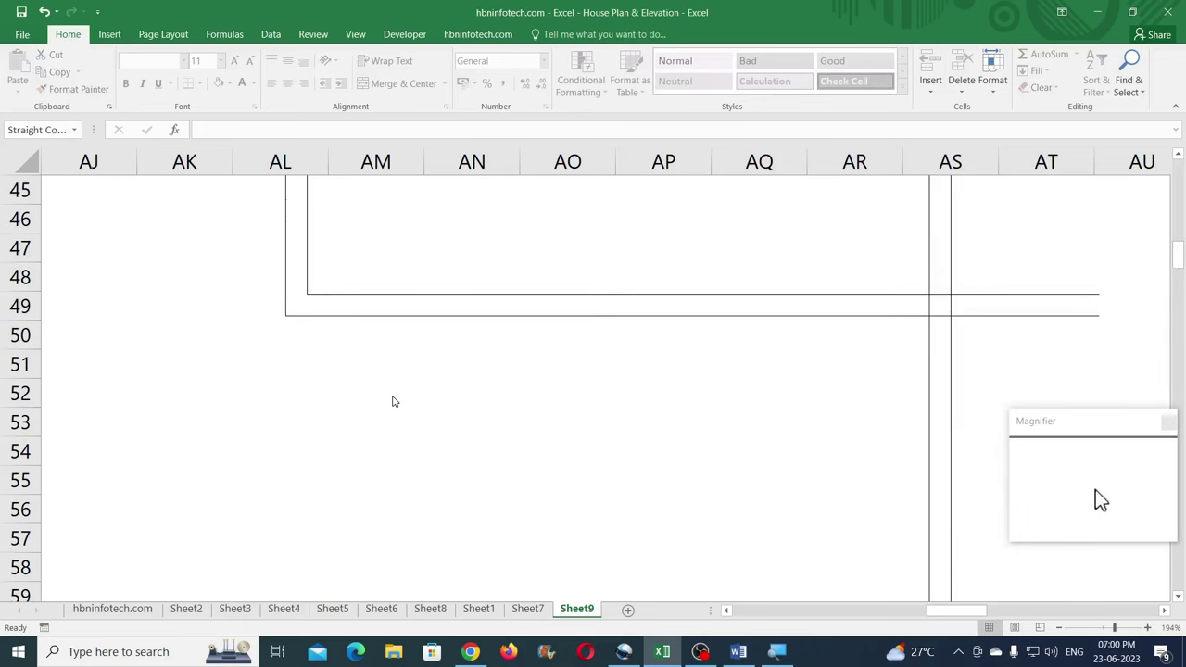
pyautogui.click(309, 489)
pyautogui.moveTo(308, 556)
pyautogui.mouseDown()
pyautogui.moveTo(307, 348)
pyautogui.moveTo(306, 375)
pyautogui.mouseUp()
pyautogui.click(284, 495)
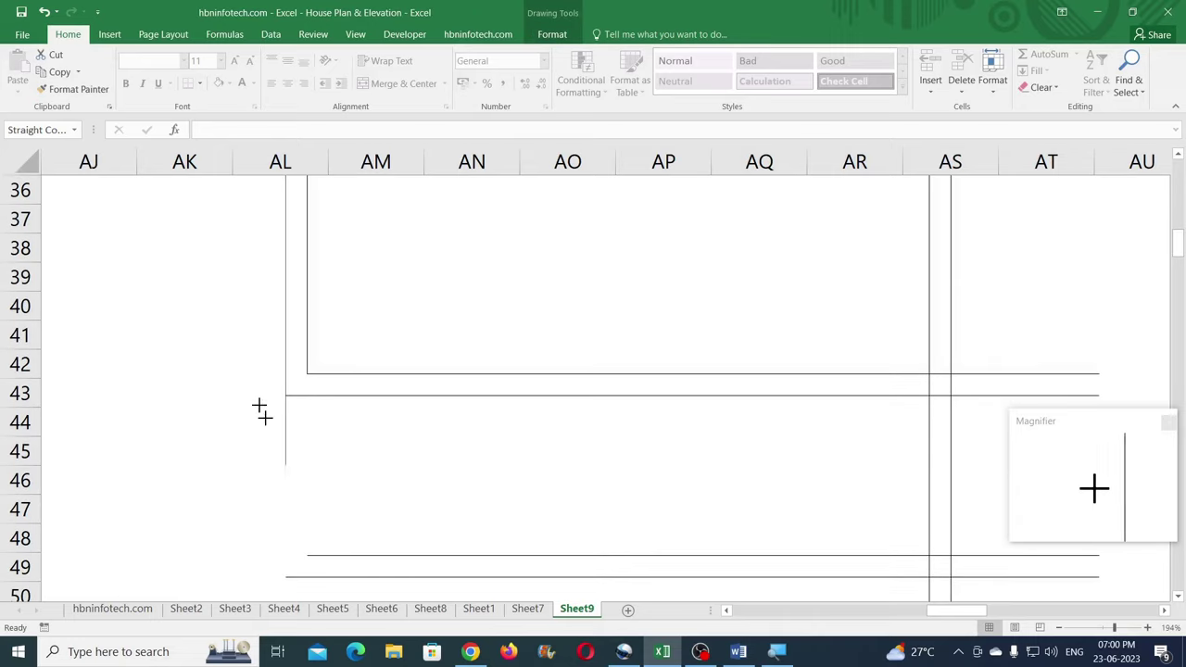
pyautogui.click(286, 286)
# - Copy the kitchen's left wall lines down to form the toilet's left wall and extend the toilet's upper line to its outer face
pyautogui.scroll(-3, 287, 285)
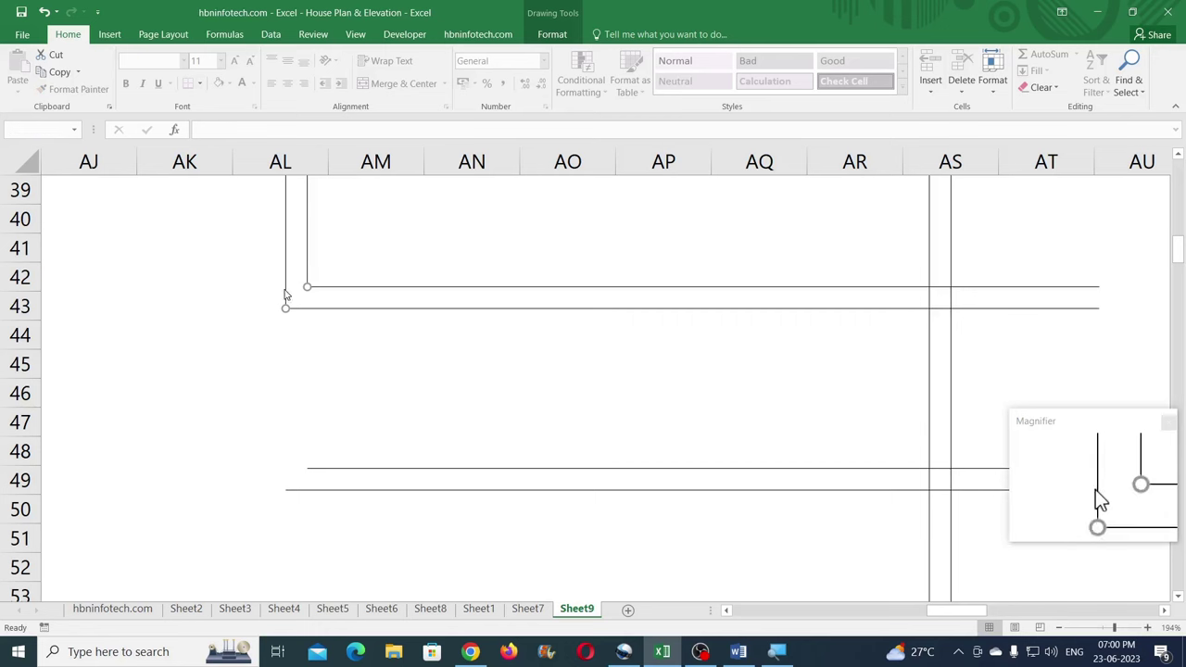
pyautogui.moveTo(287, 271); pyautogui.dragTo(275, 548)
pyautogui.scroll(-2, 287, 463)
pyautogui.moveTo(307, 265); pyautogui.dragTo(303, 412)
pyautogui.click(328, 338)
pyautogui.click(326, 294)
pyautogui.moveTo(307, 295); pyautogui.dragTo(284, 301)
# - Check Sheet7, then pull the toilet's lower horizontal line clear of the left wall and shorten the upper one to close that wall's end
pyautogui.click(516, 609)
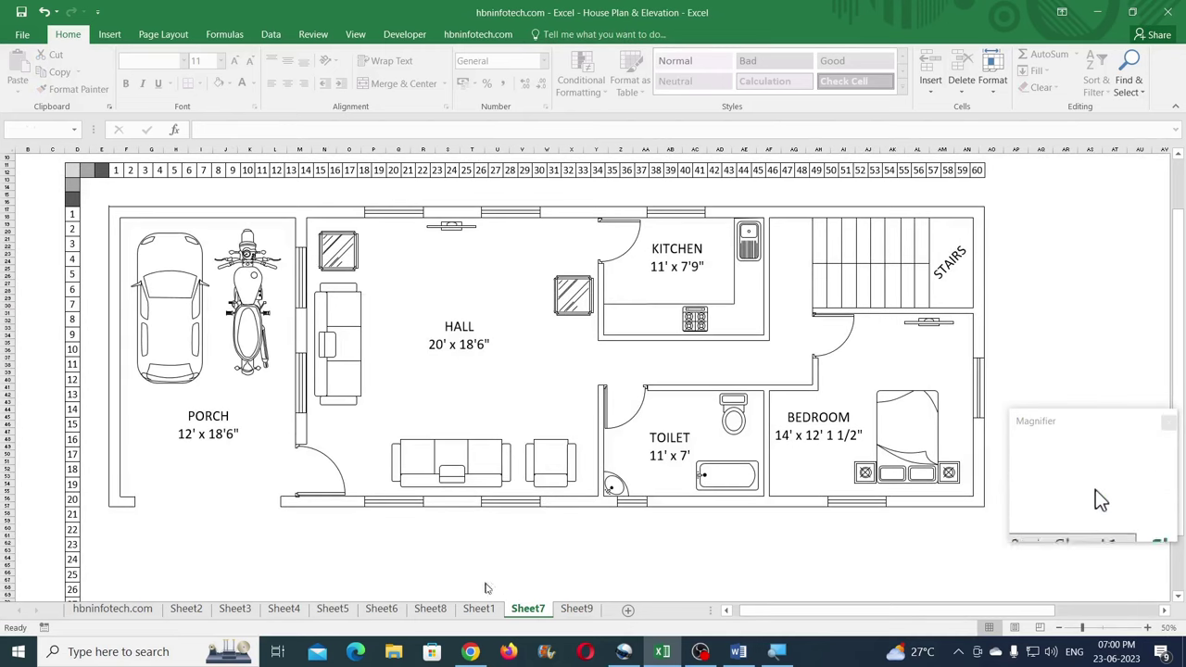
pyautogui.click(478, 609)
pyautogui.click(576, 609)
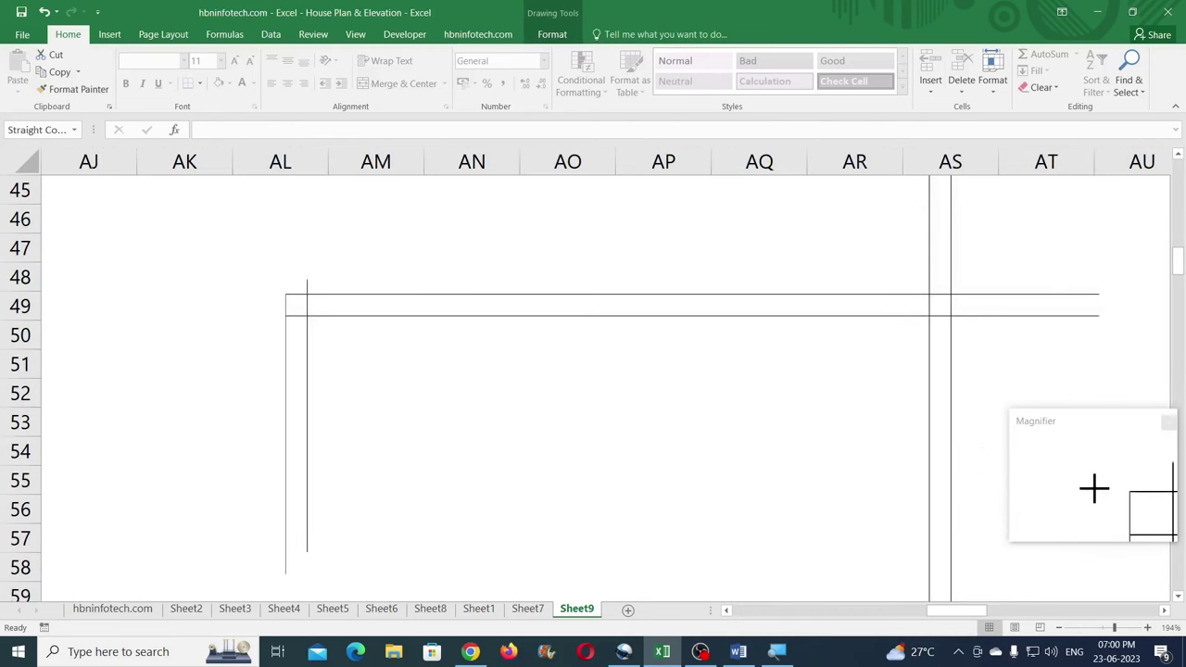
pyautogui.moveTo(285, 316); pyautogui.dragTo(597, 339)
pyautogui.click(381, 295)
pyautogui.moveTo(1099, 294); pyautogui.dragTo(305, 307)
# - Extend the hall's lower wall inner and outer lines beyond the toilet's right wall
pyautogui.scroll(-2, 400, 302)
pyautogui.scroll(-12, 401, 304)
pyautogui.scroll(6, 524, 348)
pyautogui.click(1058, 628)
pyautogui.click(1058, 628)
pyautogui.click(1058, 628)
pyautogui.click(1058, 628)
pyautogui.click(1057, 628)
pyautogui.scroll(5, 515, 384)
pyautogui.scroll(2, 515, 384)
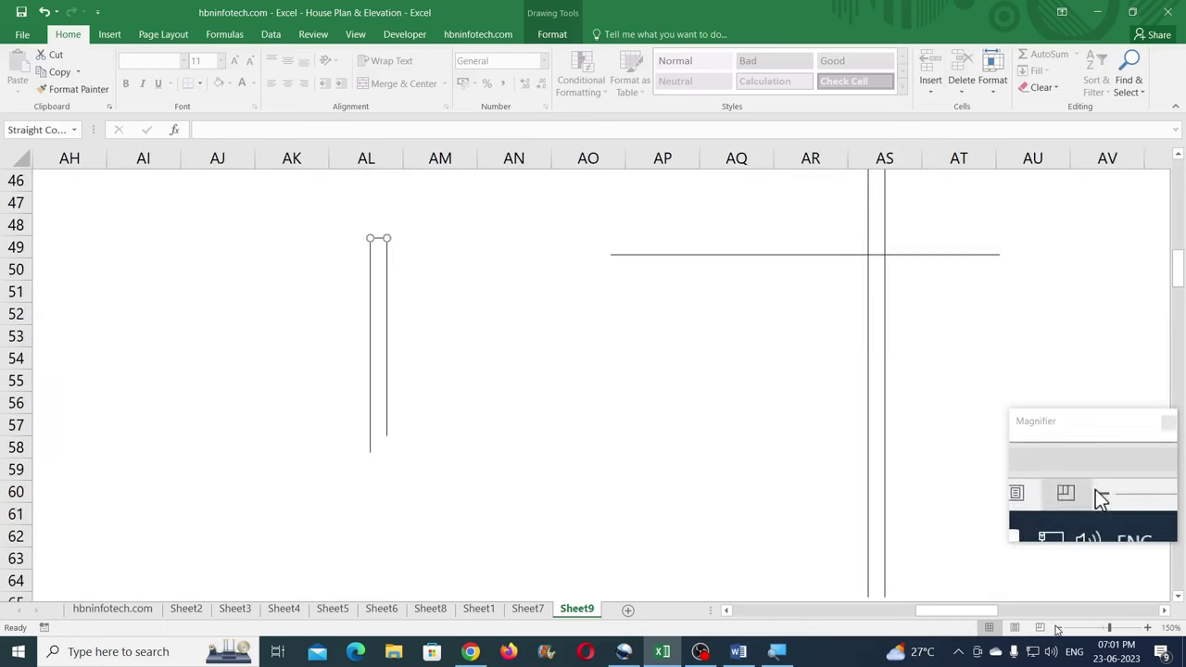
pyautogui.click(1058, 628)
pyautogui.click(1058, 628)
pyautogui.click(1058, 629)
pyautogui.click(1058, 628)
pyautogui.click(1058, 628)
pyautogui.click(1058, 628)
pyautogui.click(1058, 628)
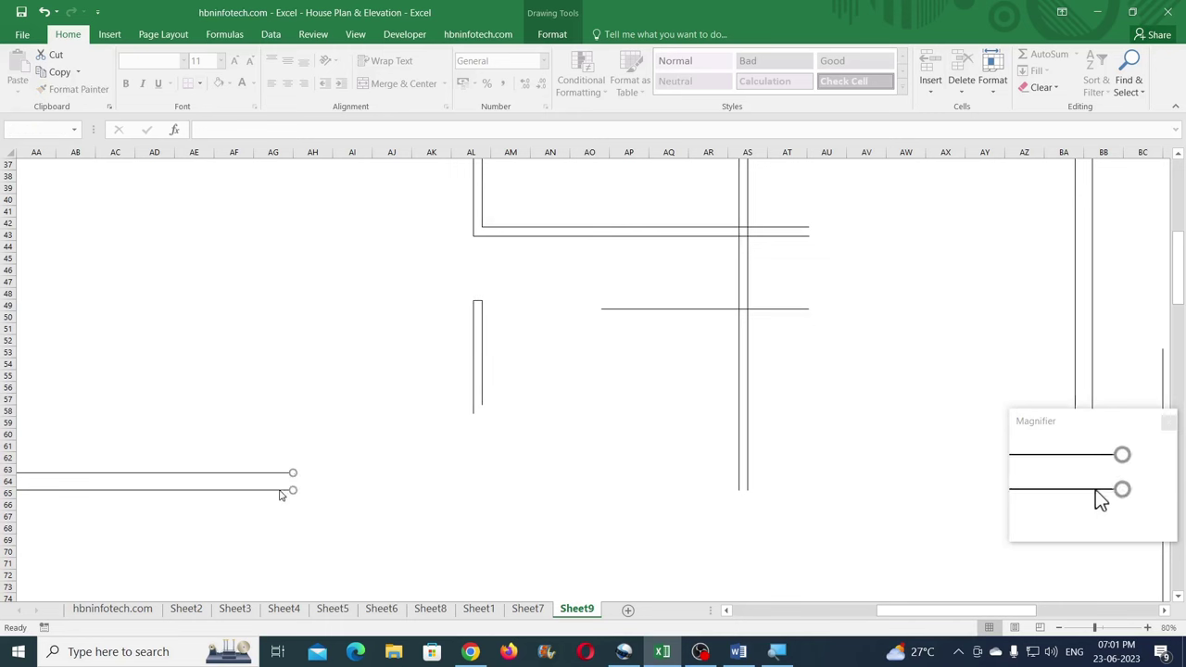
pyautogui.moveTo(292, 473); pyautogui.dragTo(747, 473)
pyautogui.moveTo(293, 489); pyautogui.dragTo(904, 529)
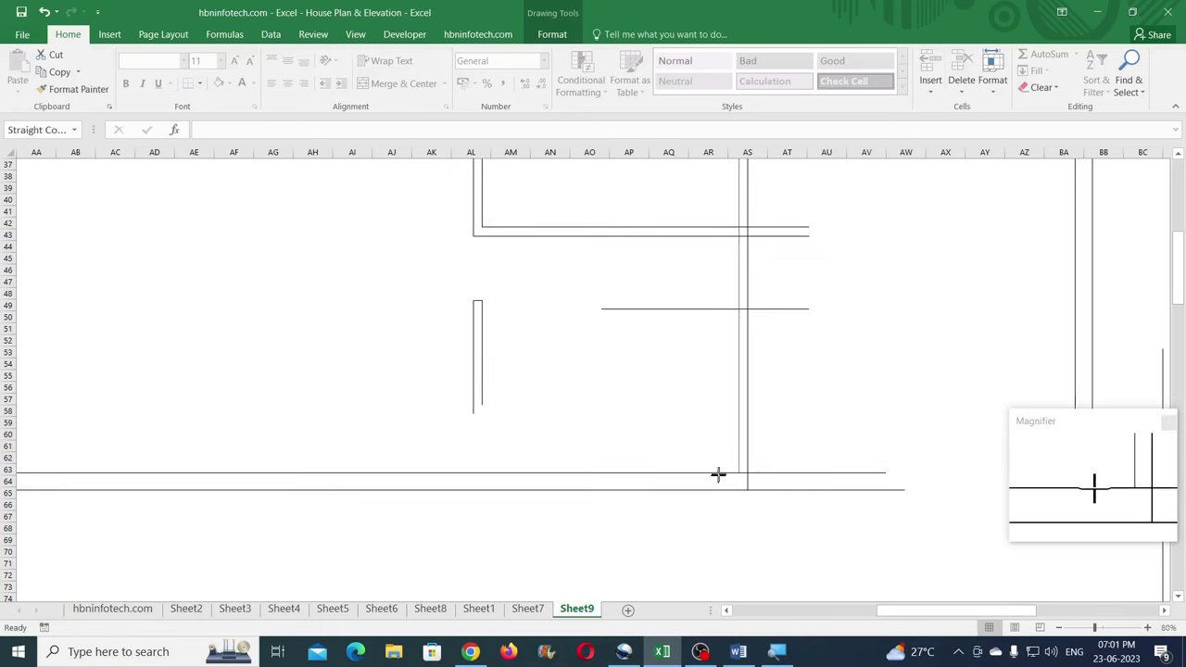
# - Run the toilet's left wall lines down to the lower wall and fit separate inner wall lines on the hall and toilet sides
pyautogui.click(738, 458)
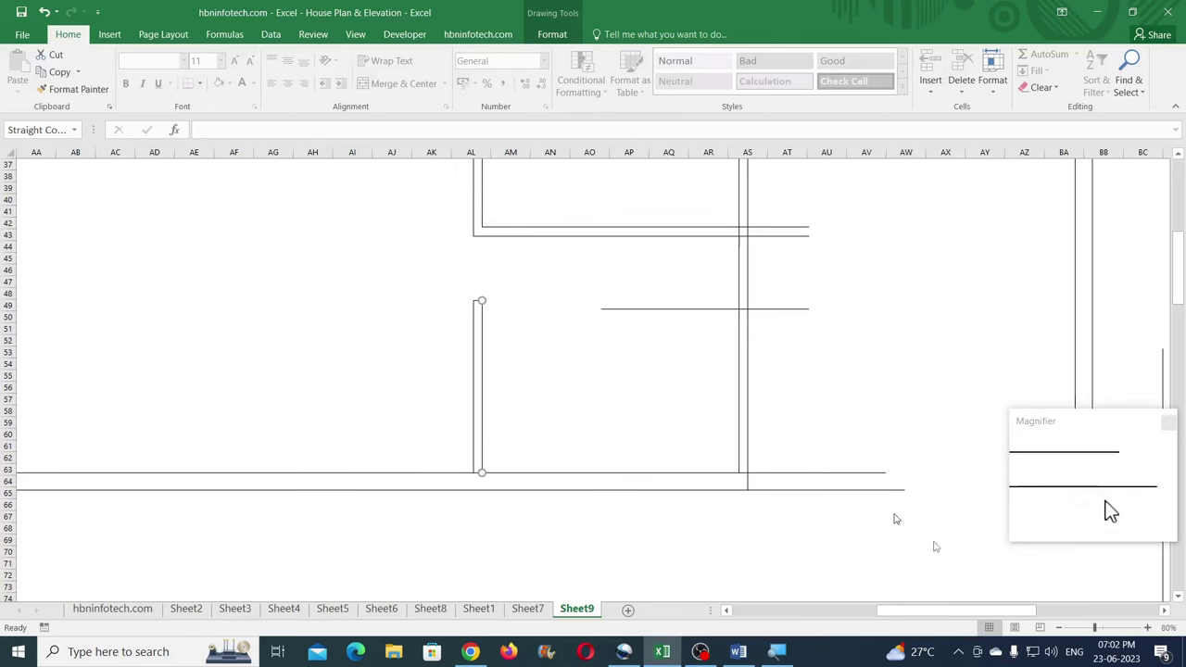
pyautogui.scroll(2, 860, 481)
pyautogui.moveTo(993, 422); pyautogui.dragTo(1139, 383)
pyautogui.moveTo(627, 416); pyautogui.dragTo(593, 415)
pyautogui.moveTo(954, 610); pyautogui.dragTo(973, 611)
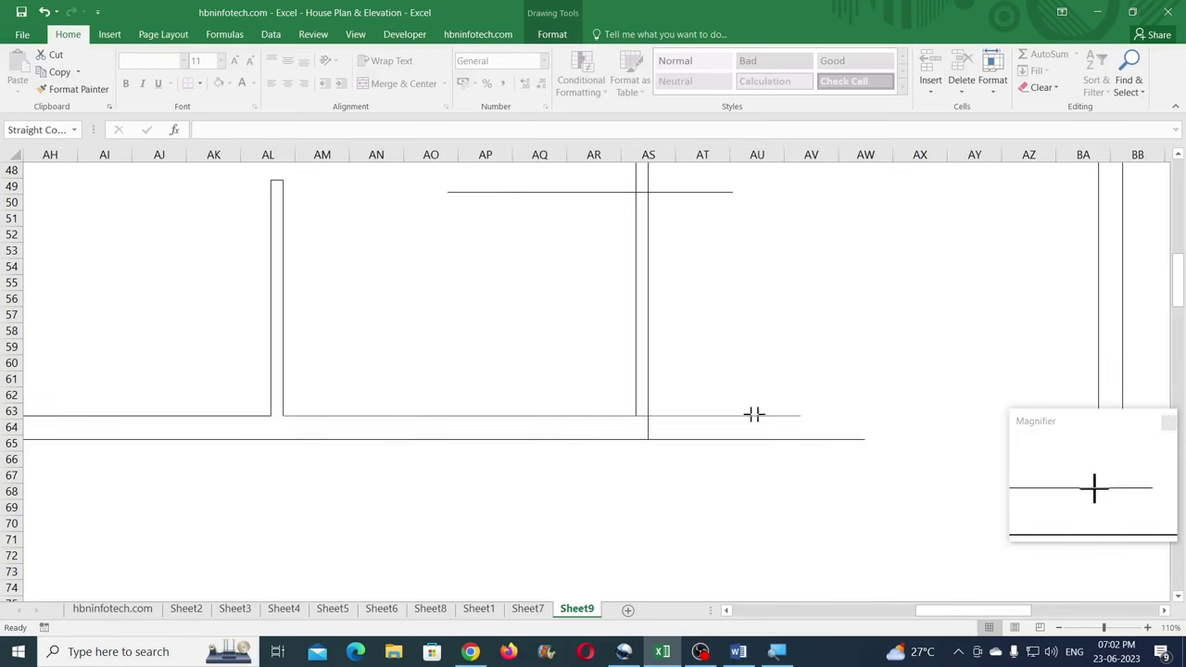
# - Extend the toilet's upper wall line past the left wall and duplicate it just above, level with the left wall's closed end
pyautogui.scroll(3, 634, 435)
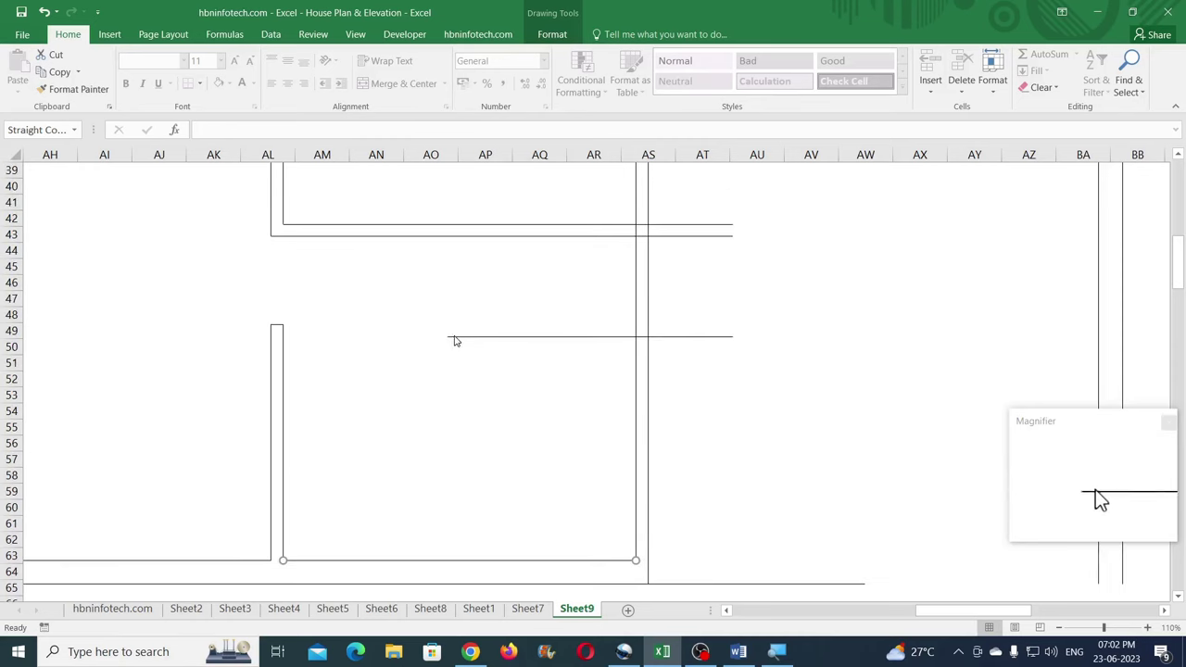
pyautogui.moveTo(445, 336); pyautogui.dragTo(240, 336)
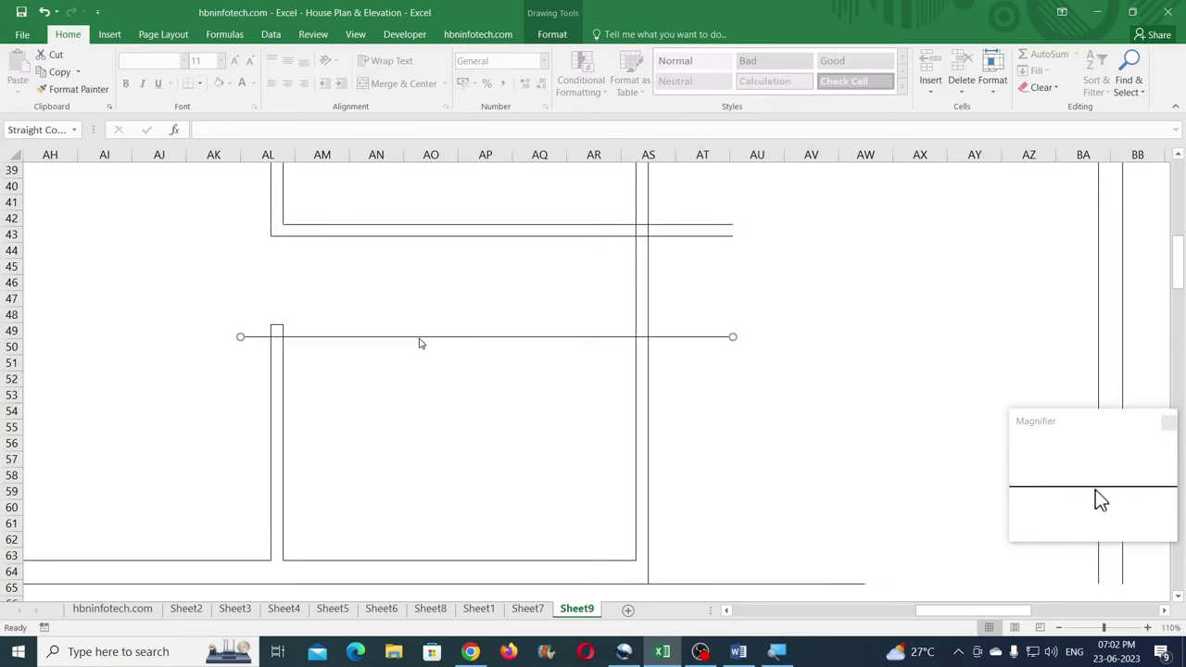
pyautogui.moveTo(422, 336)
pyautogui.mouseDown()
pyautogui.moveTo(429, 328)
pyautogui.moveTo(408, 328)
pyautogui.moveTo(422, 326)
pyautogui.mouseUp()
pyautogui.click(319, 350)
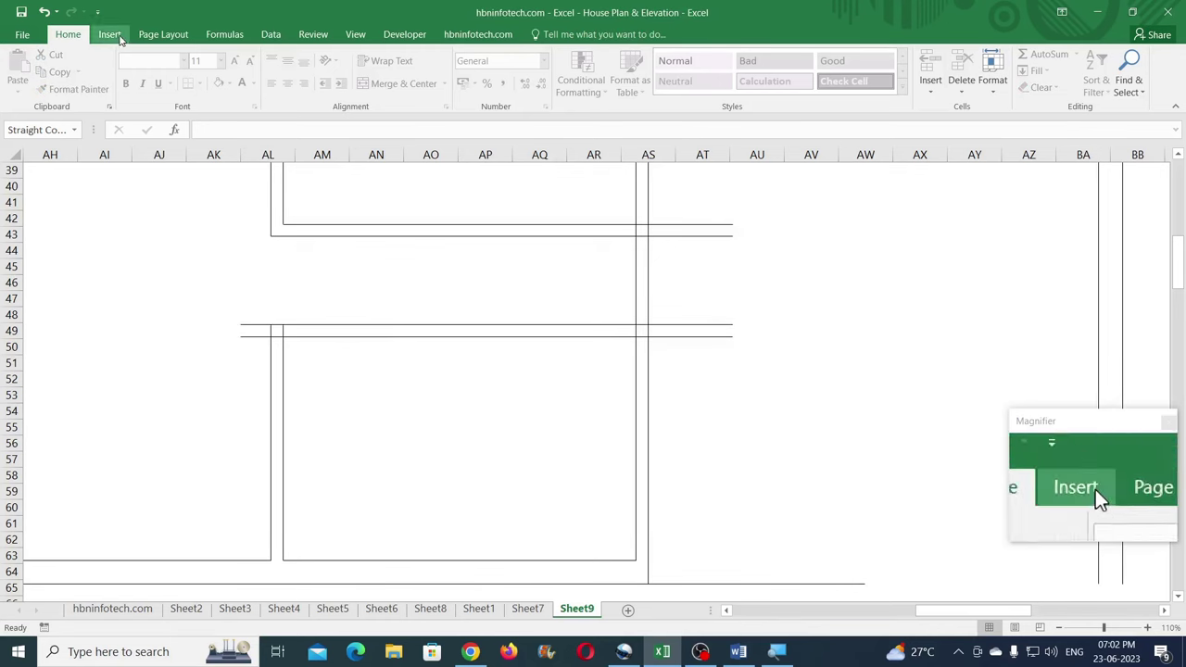
# - Draw a measuring rectangle about 1 cm high between the kitchen and toilet walls and set its width to 3 cm
pyautogui.click(119, 38)
pyautogui.click(231, 56)
pyautogui.click(274, 83)
pyautogui.moveTo(319, 268)
pyautogui.mouseDown()
pyautogui.moveTo(351, 299)
pyautogui.moveTo(360, 276)
pyautogui.mouseUp()
pyautogui.click(1121, 83)
pyautogui.write('3')
pyautogui.press('Return')
# - Place the measuring rectangle over the toilet's upper wall lines, flush with the left wall's inner face
pyautogui.click(1059, 628)
pyautogui.click(1059, 628)
pyautogui.click(1059, 628)
pyautogui.click(1059, 628)
pyautogui.click(1059, 628)
pyautogui.click(1059, 628)
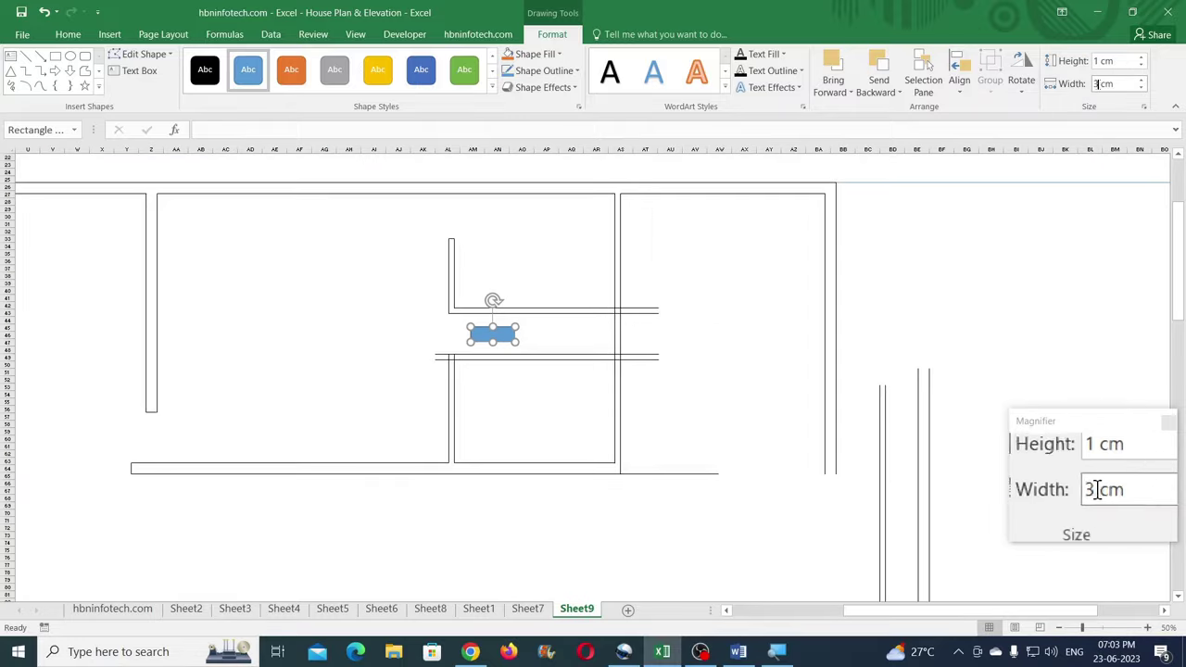
pyautogui.scroll(4, 1149, 627)
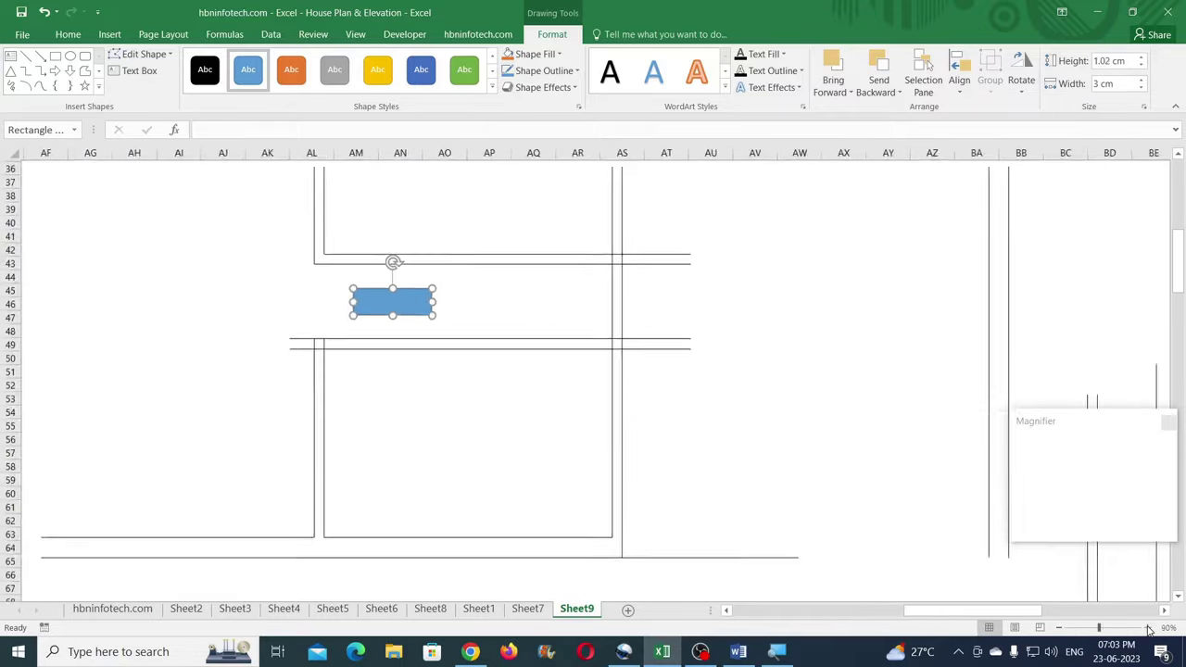
pyautogui.moveTo(361, 269); pyautogui.dragTo(325, 333)
pyautogui.click(1148, 628)
pyautogui.click(1149, 627)
pyautogui.click(1149, 628)
pyautogui.moveTo(240, 327)
pyautogui.mouseDown()
pyautogui.moveTo(261, 329)
pyautogui.moveTo(240, 327)
pyautogui.mouseUp()
# - Trim both toilet upper wall lines to the rectangle's far edge and delete the rectangle to leave the door opening
pyautogui.click(171, 317)
pyautogui.moveTo(171, 316); pyautogui.dragTo(353, 313)
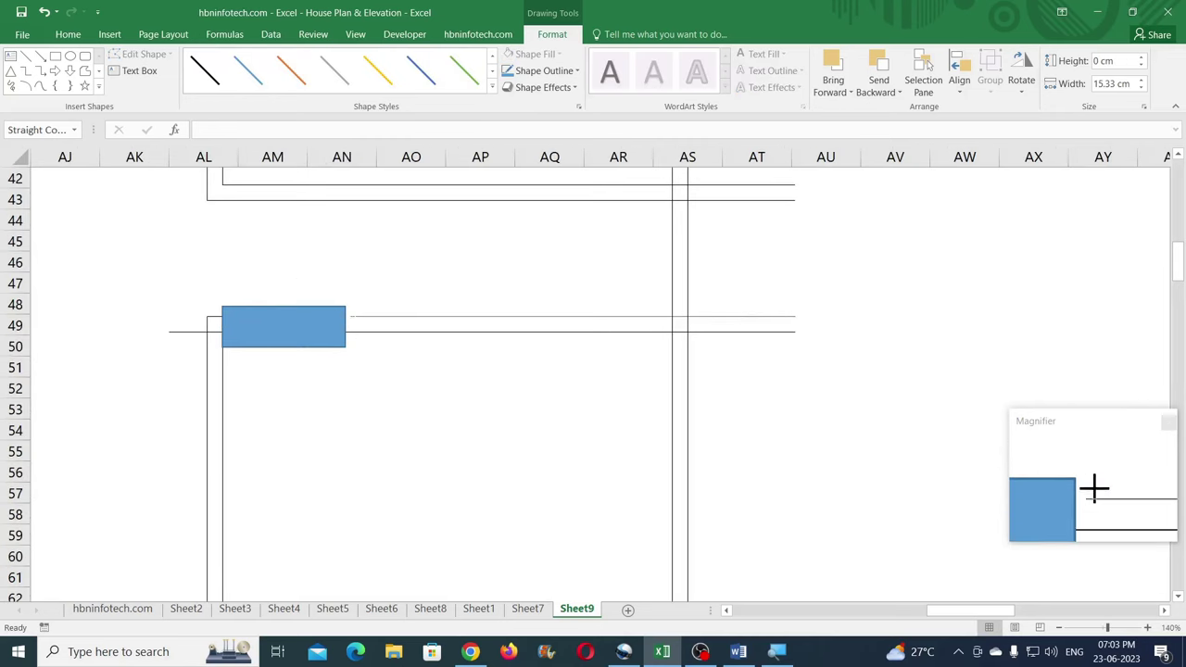
pyautogui.click(169, 331)
pyautogui.moveTo(170, 331); pyautogui.dragTo(283, 279)
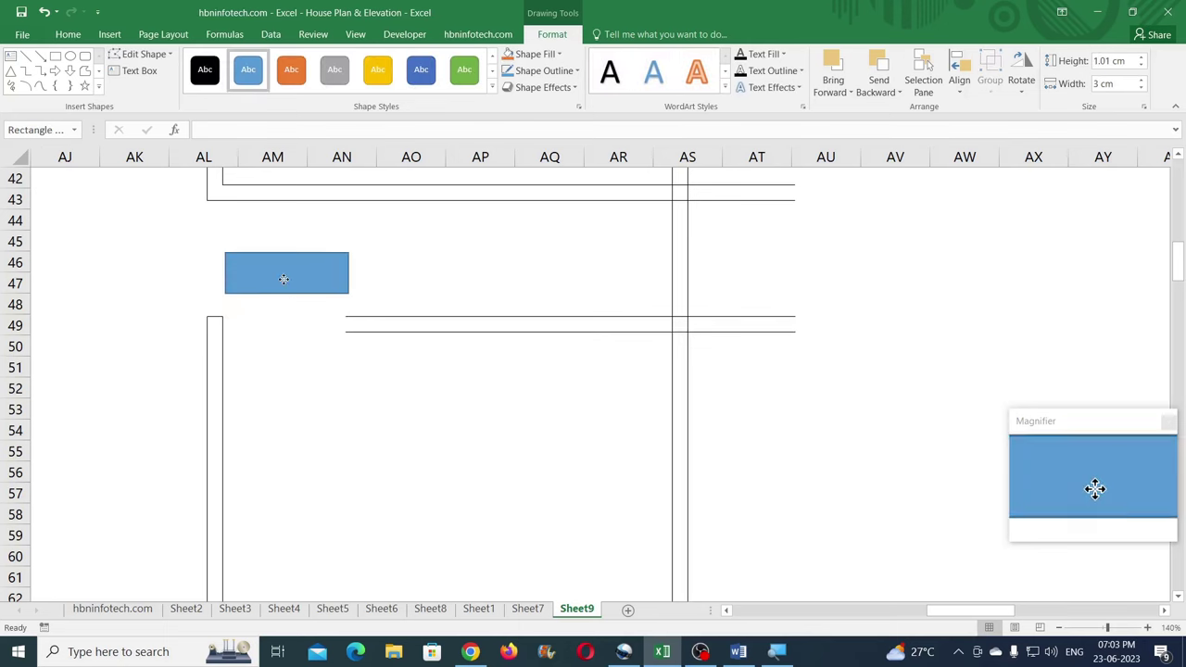
pyautogui.press('Delete')
# - Copy the toilet's left wall inner line to the door opening's far side and shorten it to close the upper wall's end
pyautogui.click(222, 355)
pyautogui.moveTo(223, 353); pyautogui.dragTo(345, 288)
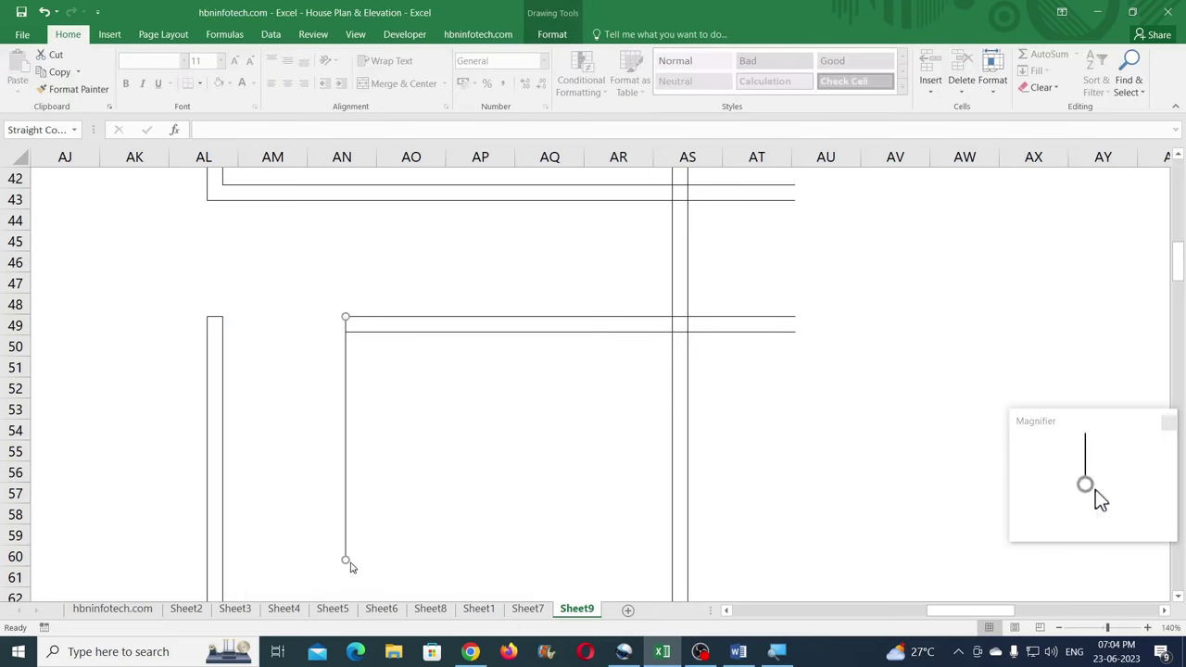
pyautogui.click(618, 407)
# - Trim the right ends of the kitchen's lower wall lines to the inner and outer faces of the kitchen's right wall
pyautogui.scroll(4, 667, 421)
pyautogui.click(752, 436)
pyautogui.moveTo(795, 437); pyautogui.dragTo(674, 440)
pyautogui.click(769, 454)
pyautogui.moveTo(794, 452); pyautogui.dragTo(687, 452)
# - Shorten the kitchen right wall's inner line up to the corner with the kitchen's lower wall
pyautogui.click(672, 482)
pyautogui.scroll(-5, 680, 467)
pyautogui.scroll(3, 680, 468)
pyautogui.scroll(-3, 680, 468)
pyautogui.moveTo(672, 561); pyautogui.dragTo(636, 223)
pyautogui.scroll(2, 654, 241)
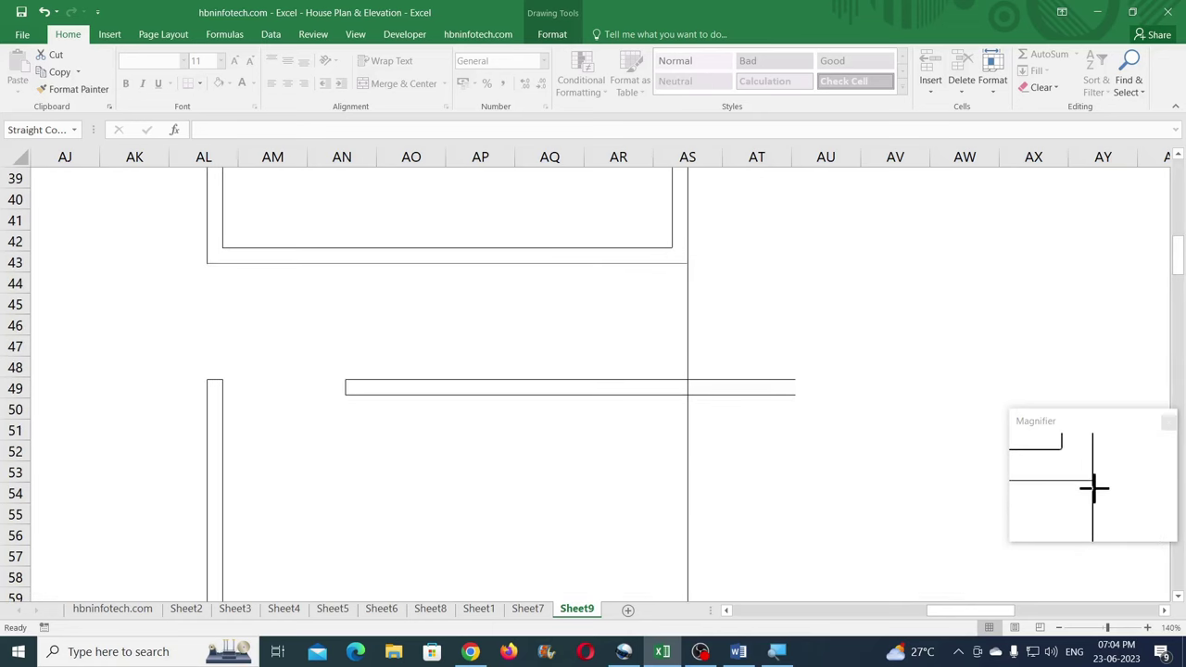
# - Copy the kitchen right wall's inner line down as the toilet's right wall and fit its lower end to the lower wall's inner line
pyautogui.click(725, 306)
pyautogui.scroll(-3, 722, 296)
pyautogui.scroll(5, 674, 288)
pyautogui.click(673, 288)
pyautogui.scroll(-3, 689, 284)
pyautogui.scroll(1, 688, 284)
pyautogui.moveTo(672, 243); pyautogui.dragTo(662, 596)
pyautogui.scroll(-4, 732, 411)
pyautogui.moveTo(673, 324); pyautogui.dragTo(672, 414)
pyautogui.click(658, 393)
# - Trim the toilet right wall's inner line and both upper wall lines to form the toilet's upper right corner
pyautogui.scroll(4, 734, 393)
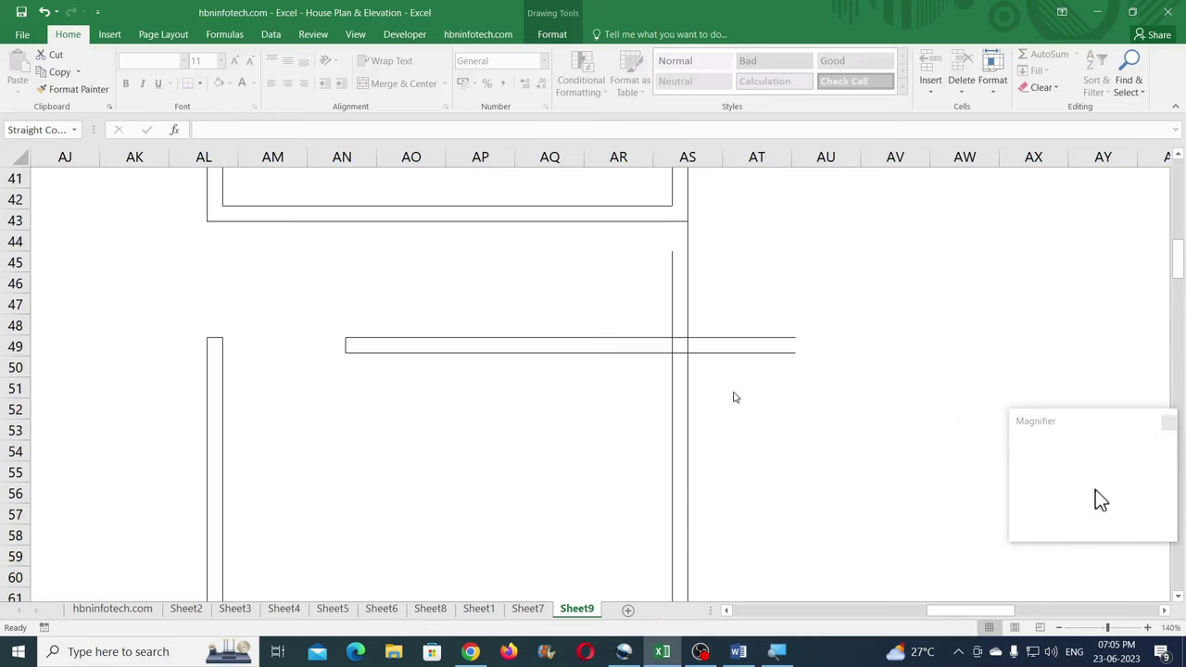
pyautogui.moveTo(670, 275); pyautogui.dragTo(659, 354)
pyautogui.moveTo(794, 353); pyautogui.dragTo(672, 353)
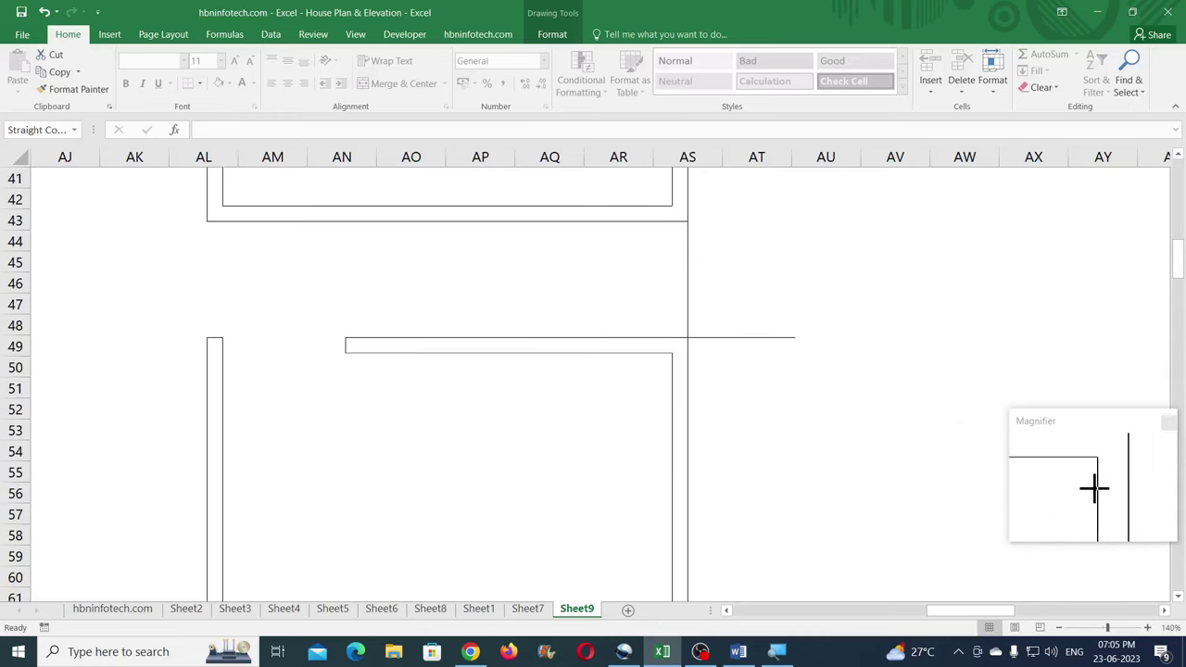
pyautogui.moveTo(795, 337); pyautogui.dragTo(687, 339)
pyautogui.click(736, 326)
pyautogui.scroll(3, 733, 325)
pyautogui.scroll(-4, 717, 354)
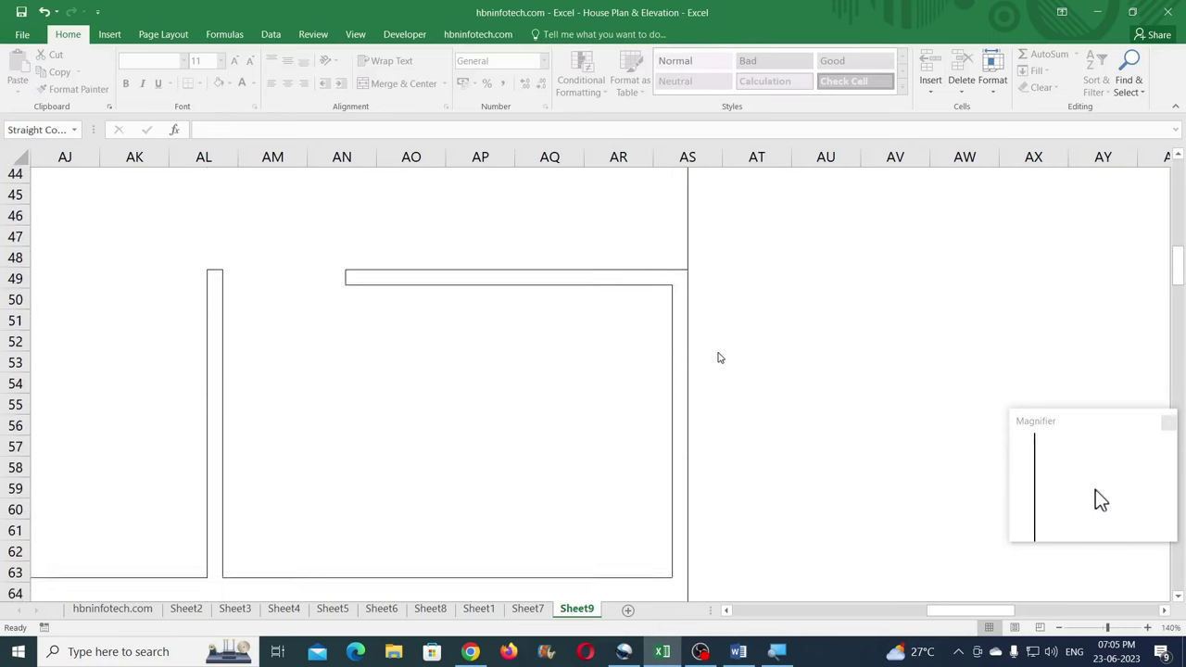
# - Split the outer right line between kitchen and toilet so each part ends at its own room's corner
pyautogui.click(687, 451)
pyautogui.scroll(-2, 687, 451)
pyautogui.moveTo(688, 488); pyautogui.dragTo(715, 238)
pyautogui.scroll(3, 721, 317)
pyautogui.moveTo(687, 426); pyautogui.dragTo(689, 450)
pyautogui.scroll(1, 713, 241)
pyautogui.moveTo(688, 306); pyautogui.dragTo(684, 447)
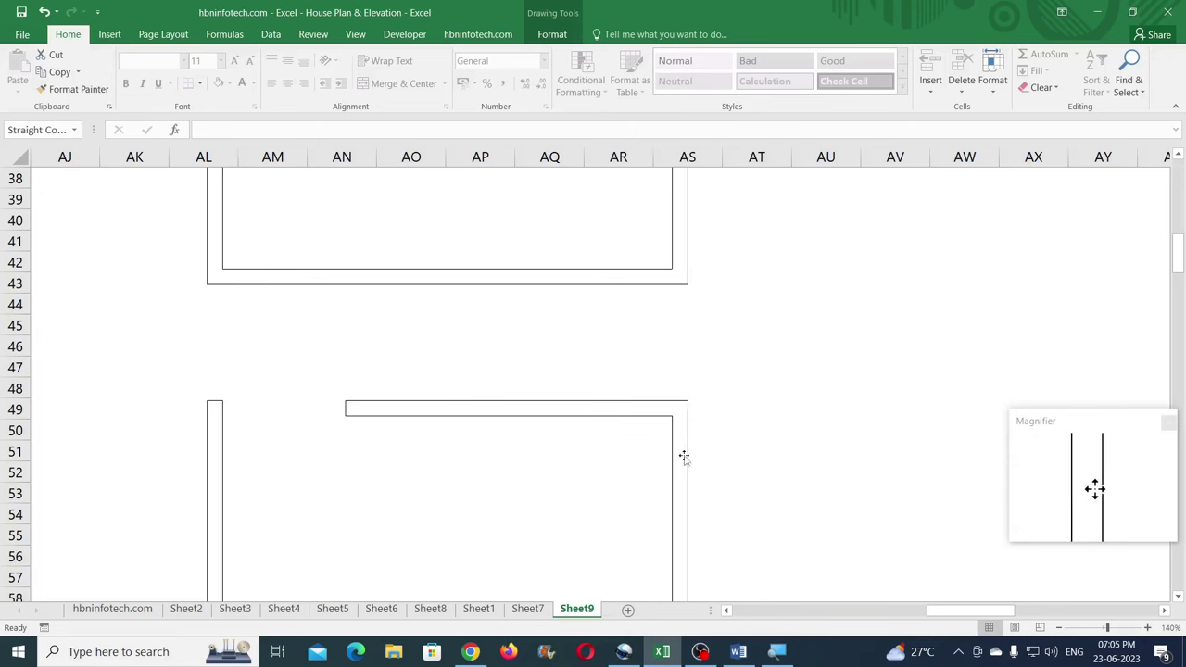
pyautogui.scroll(-4, 717, 386)
pyautogui.scroll(4, 741, 403)
# - Following Sheet7, copy the toilet's lower inner wall line across the bedroom and stretch it to the house's right inner wall line
pyautogui.scroll(-6, 957, 596)
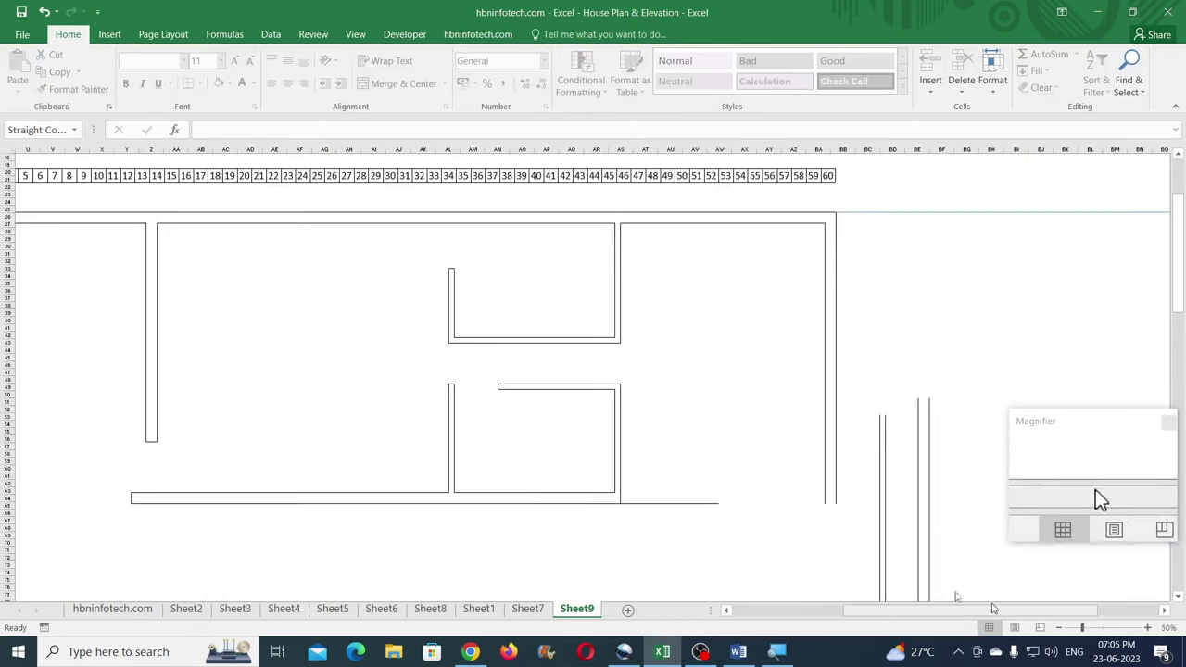
pyautogui.click(527, 609)
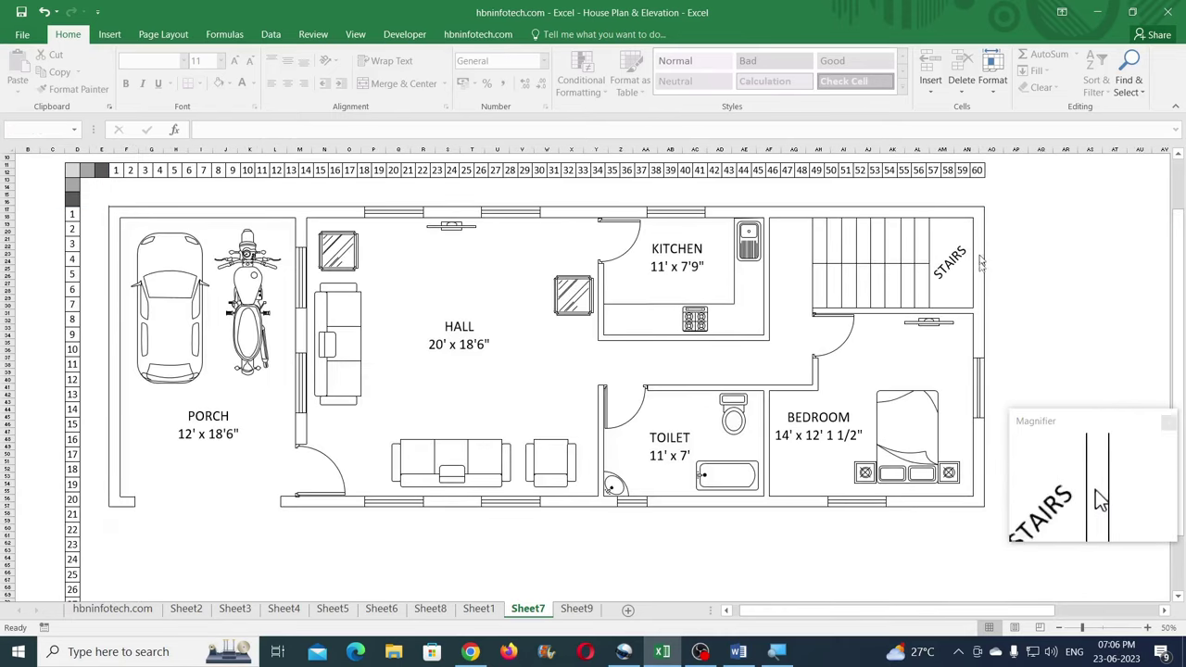
pyautogui.click(576, 609)
pyautogui.click(739, 496)
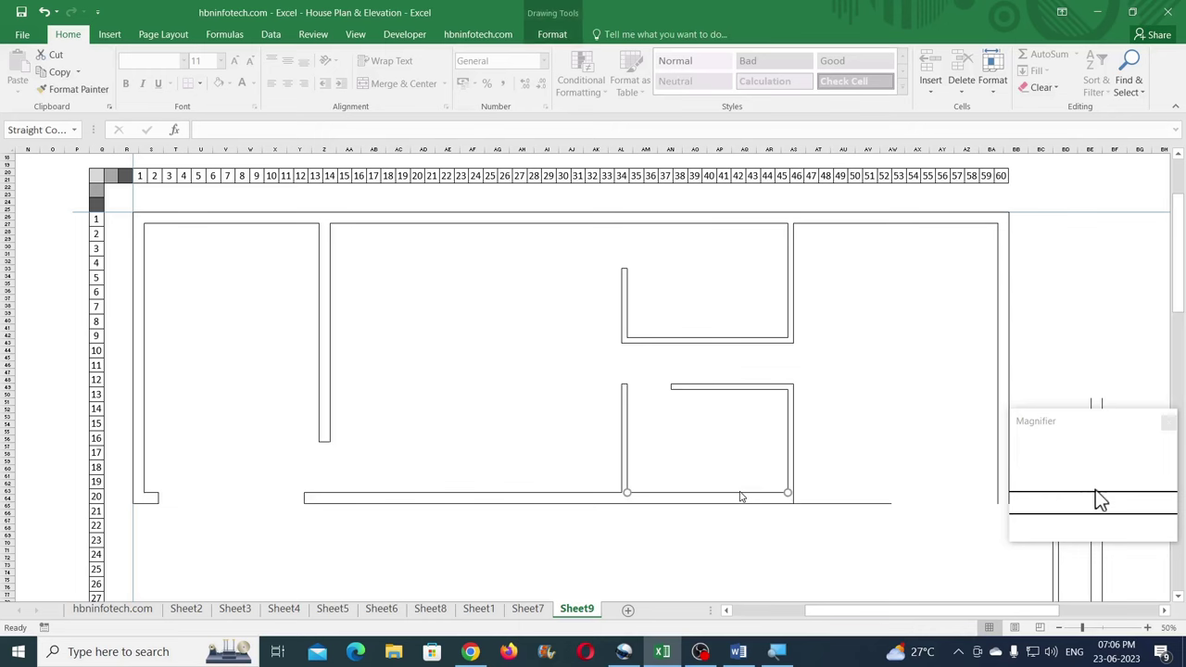
pyautogui.click(1115, 627)
pyautogui.scroll(-3, 656, 495)
pyautogui.moveTo(989, 611); pyautogui.dragTo(1000, 610)
pyautogui.moveTo(823, 316); pyautogui.dragTo(998, 319)
# - Fit the inner lines at the bedroom's lower corners and extend the lower wall's outer line to the house's lower right corner
pyautogui.click(996, 348)
pyautogui.moveTo(996, 364); pyautogui.dragTo(996, 316)
pyautogui.click(197, 317)
pyautogui.moveTo(190, 316)
pyautogui.mouseDown()
pyautogui.moveTo(167, 334)
pyautogui.moveTo(187, 345)
pyautogui.moveTo(179, 312)
pyautogui.mouseUp()
pyautogui.click(187, 344)
pyautogui.click(574, 361)
pyautogui.moveTo(576, 361); pyautogui.dragTo(1037, 362)
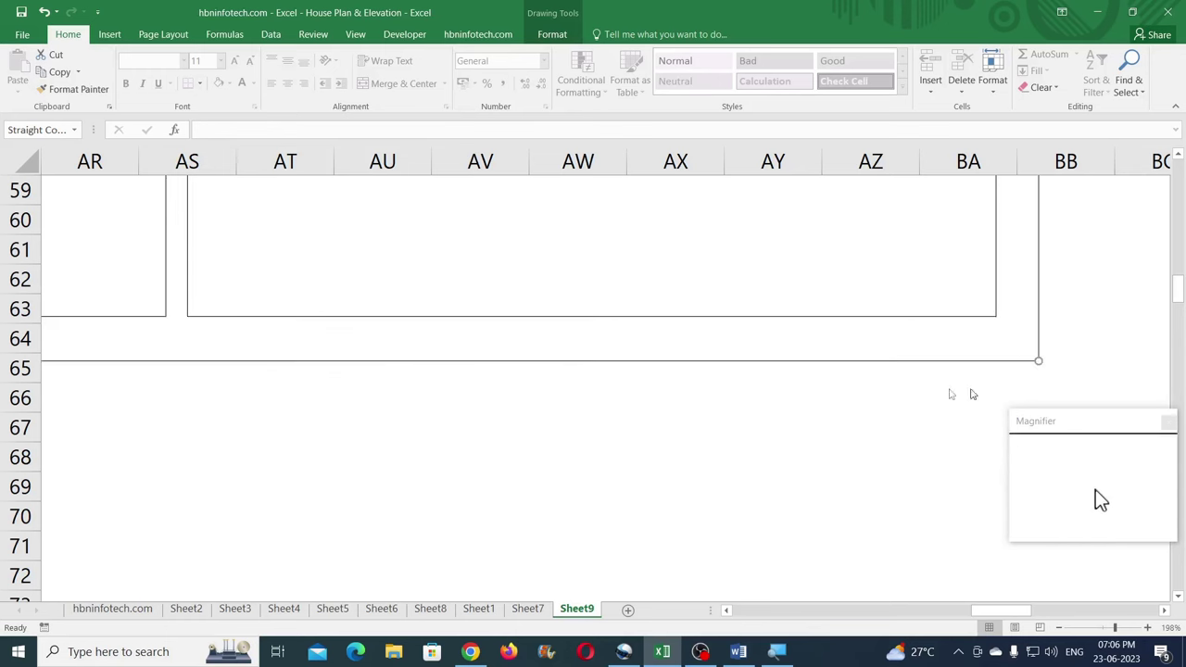
# - Check the staircase on Sheet7 and draw a measuring rectangle 6 cm high on Sheet9 for the landing
pyautogui.scroll(12, 841, 433)
pyautogui.scroll(-3, 958, 519)
pyautogui.keyDown('ctrl'); pyautogui.scroll(-10, 960, 593); pyautogui.keyUp('ctrl')
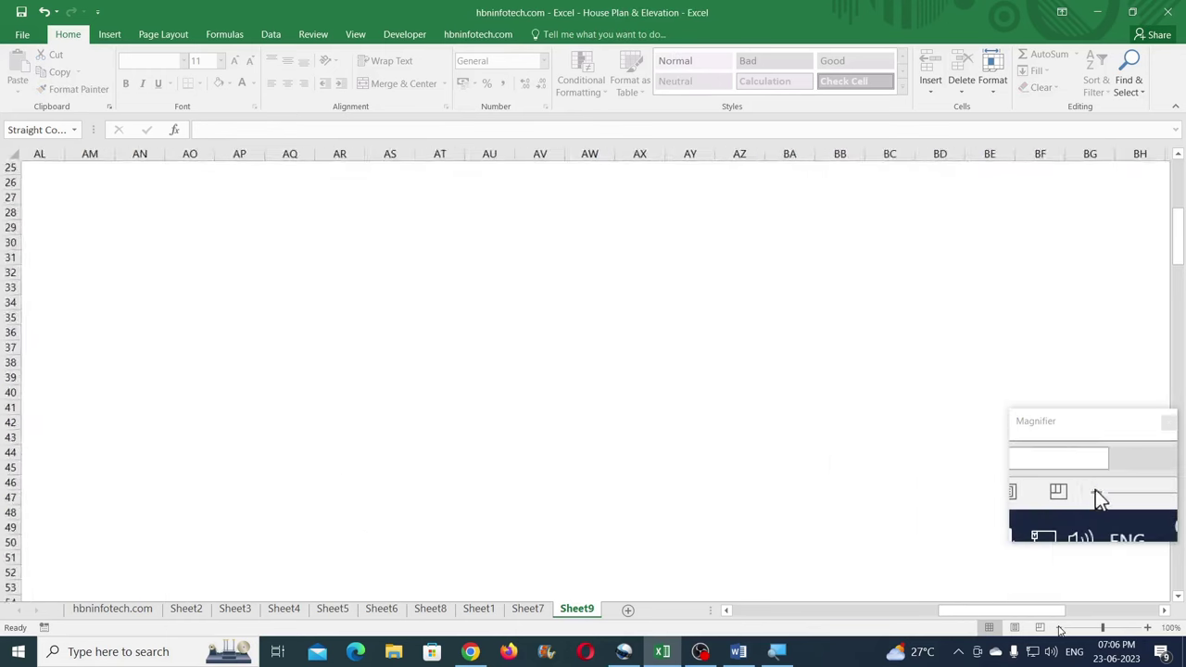
pyautogui.click(1147, 627)
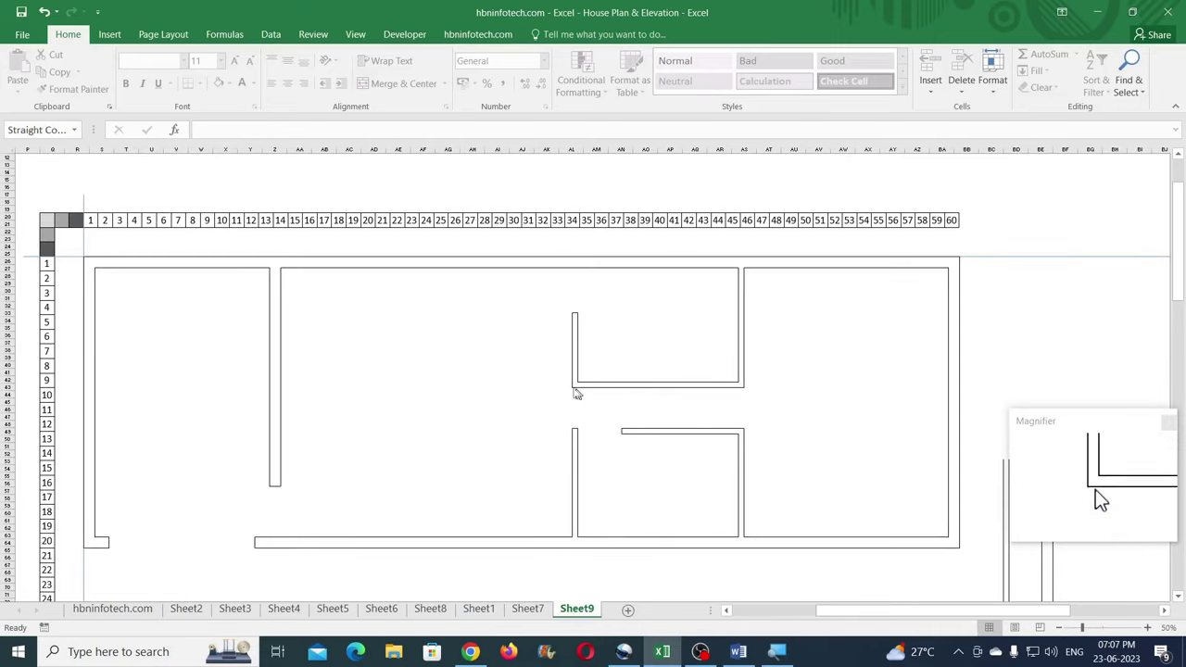
pyautogui.click(527, 609)
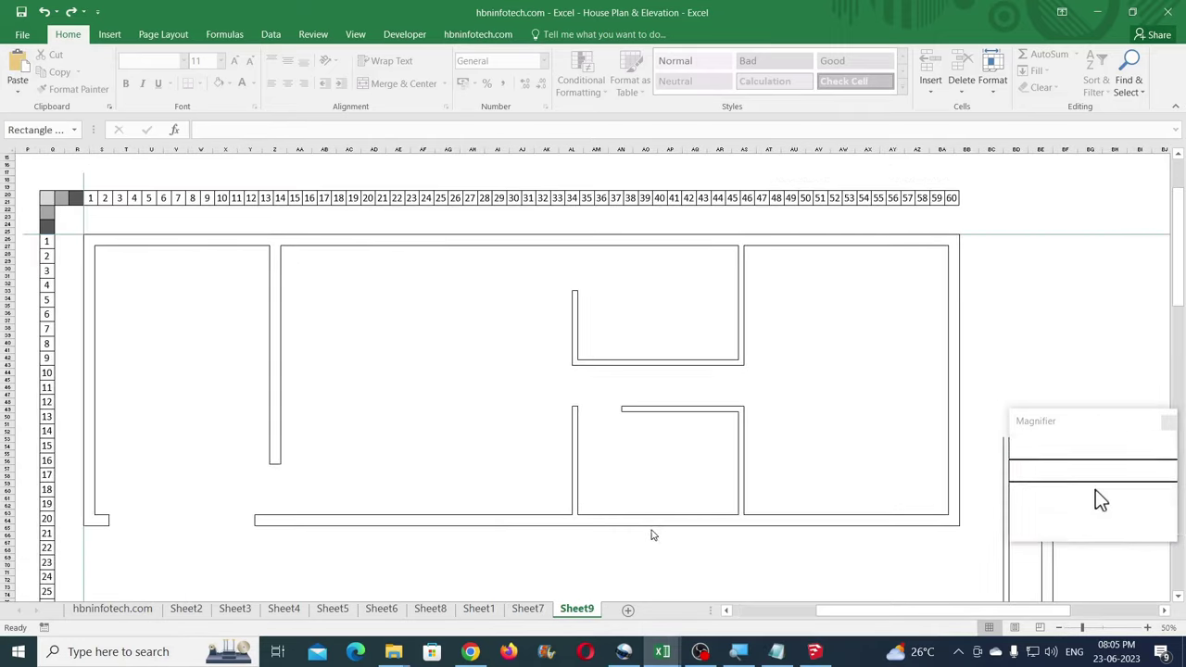
pyautogui.click(109, 34)
pyautogui.click(247, 54)
pyautogui.click(271, 88)
pyautogui.moveTo(783, 294)
pyautogui.mouseDown()
pyautogui.moveTo(830, 352)
pyautogui.moveTo(901, 318)
pyautogui.moveTo(833, 334)
pyautogui.mouseUp()
pyautogui.click(1112, 60)
pyautogui.write('6')
pyautogui.press('Return')
# - Size a second measuring rectangle for one stair tread to 3 cm high and 1 cm wide
pyautogui.click(1113, 60)
pyautogui.write('3')
pyautogui.press('Return')
pyautogui.click(1124, 85)
pyautogui.write('1')
pyautogui.press('Return')
# - Place the landing rectangle in the stair area's upper right corner and line up eight tread rectangles along the wall to its left
pyautogui.click(1147, 628)
pyautogui.click(1147, 629)
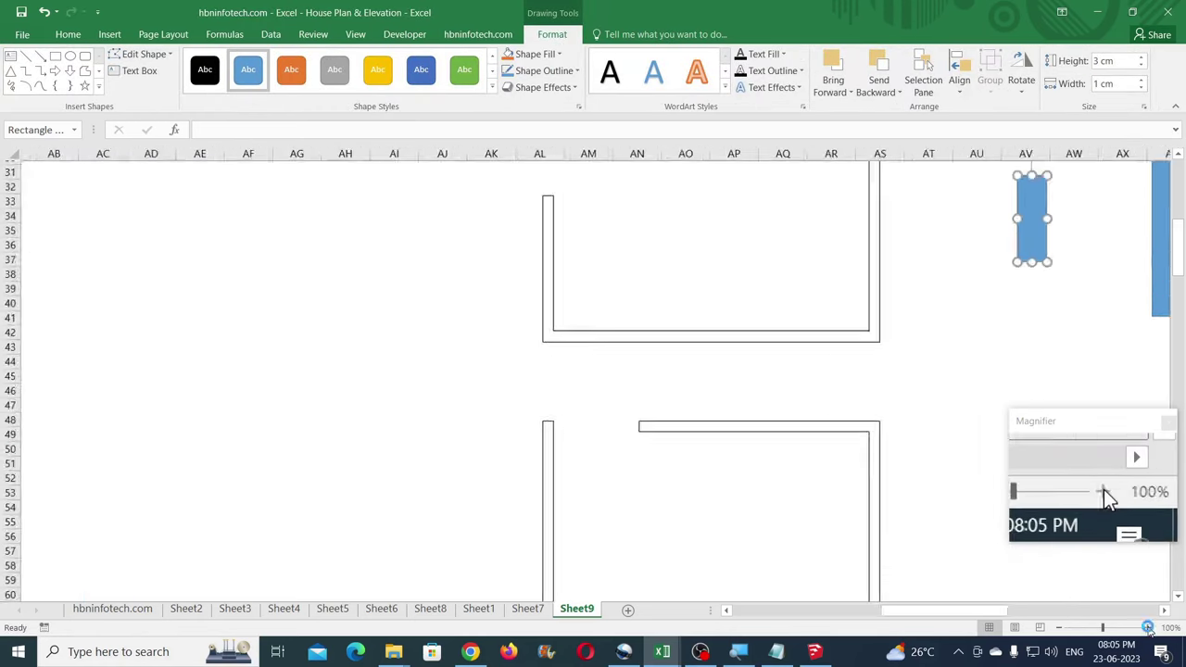
pyautogui.click(1146, 628)
pyautogui.moveTo(927, 610); pyautogui.dragTo(982, 610)
pyautogui.scroll(3, 772, 519)
pyautogui.moveTo(725, 373); pyautogui.dragTo(777, 331)
pyautogui.moveTo(546, 366); pyautogui.dragTo(683, 292)
pyautogui.moveTo(681, 294); pyautogui.dragTo(497, 302)
pyautogui.click(712, 293)
pyautogui.keyDown('ctrl'); pyautogui.click(682, 295); pyautogui.keyUp('ctrl')
pyautogui.keyDown('ctrl'); pyautogui.click(651, 294); pyautogui.keyUp('ctrl')
pyautogui.keyDown('ctrl'); pyautogui.click(617, 297); pyautogui.keyUp('ctrl')
# - Copy the kitchen right wall's outer line onto every tread edge up to the landing's left edge
pyautogui.click(376, 370)
pyautogui.moveTo(478, 376); pyautogui.dragTo(634, 397)
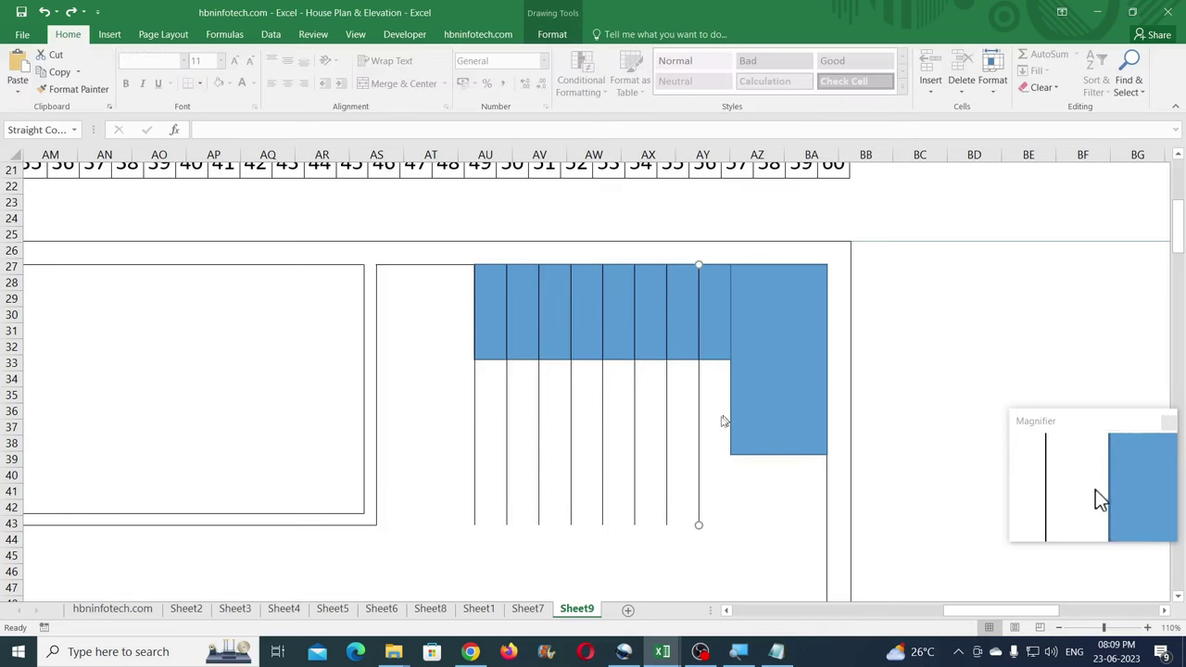
pyautogui.moveTo(698, 452); pyautogui.dragTo(729, 458)
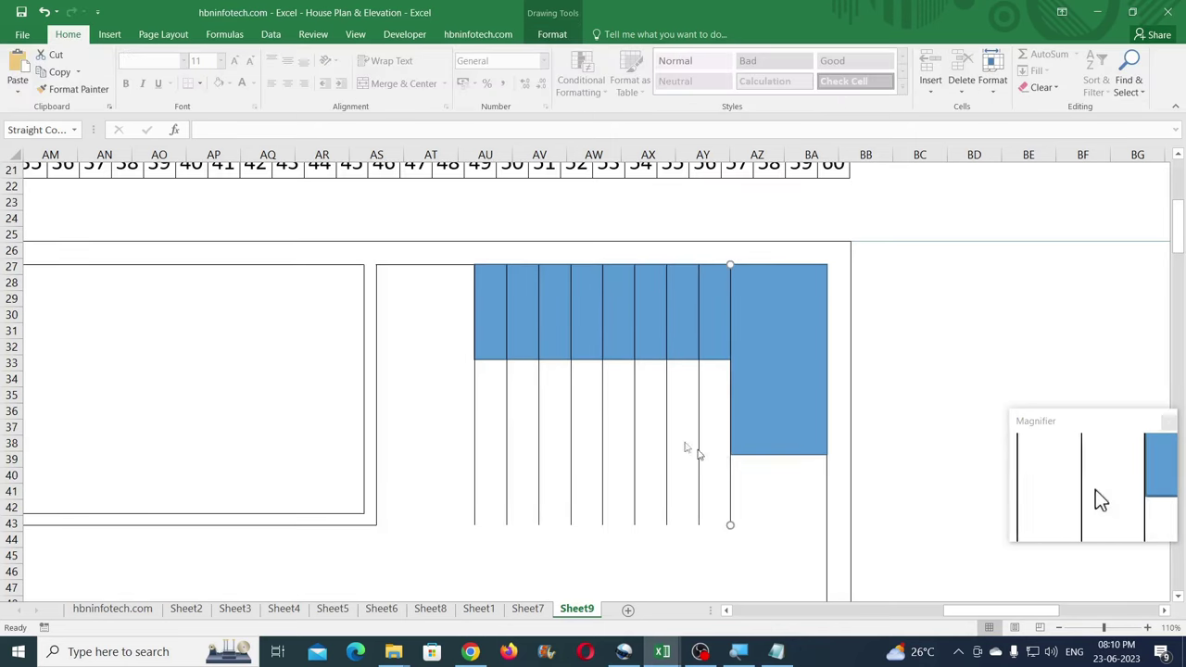
# - Copy horizontal lines onto the lower edges of the treads and landing, starting the treads' line at the first tread
pyautogui.moveTo(450, 337); pyautogui.dragTo(454, 455)
pyautogui.click(412, 360)
pyautogui.moveTo(376, 360); pyautogui.dragTo(429, 368)
# - Delete the blue tread and landing measuring rectangles from the staircase
pyautogui.click(489, 334)
pyautogui.press('Delete')
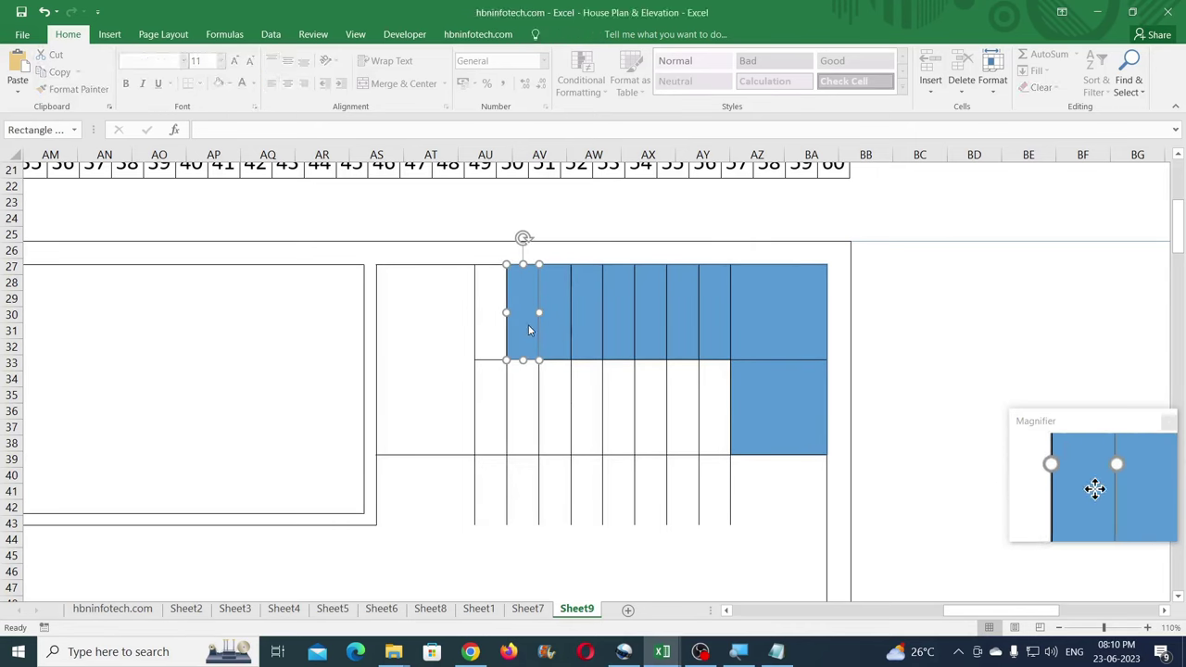
pyautogui.click(526, 327)
pyautogui.press('Delete')
pyautogui.click(556, 327)
pyautogui.press('Delete')
pyautogui.click(591, 329)
pyautogui.press('Delete')
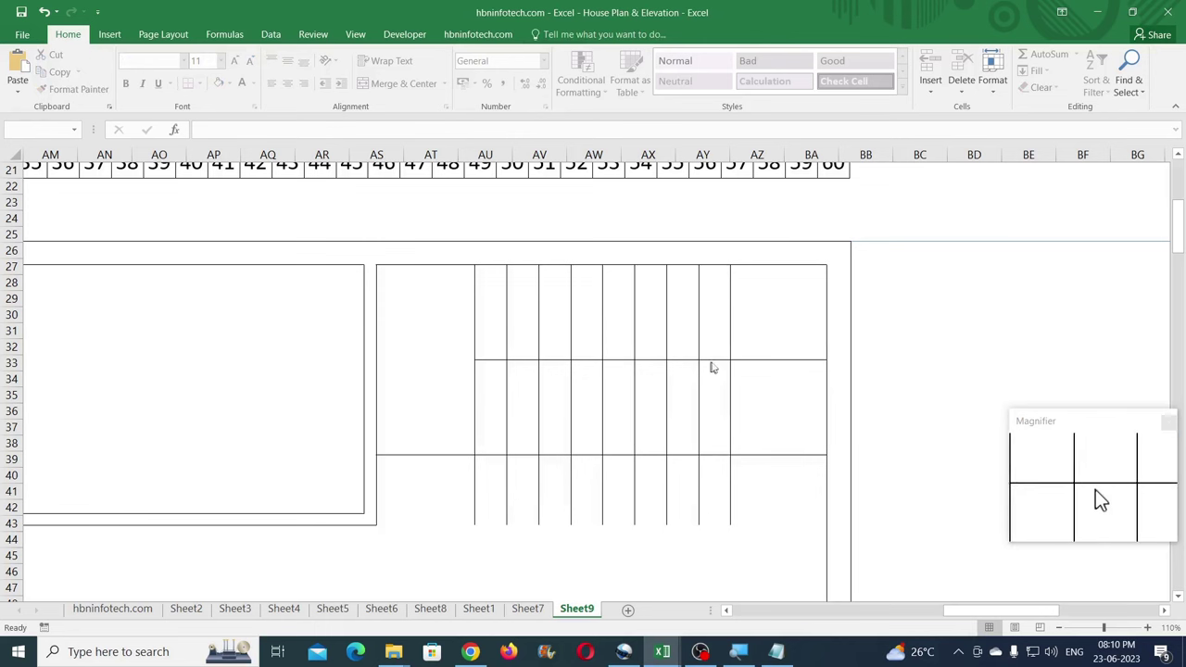
# - Trim the middle stair line to the landing, the lower line to the first tread, and the tread lines to the lower line
pyautogui.click(703, 361)
pyautogui.moveTo(376, 460); pyautogui.dragTo(475, 458)
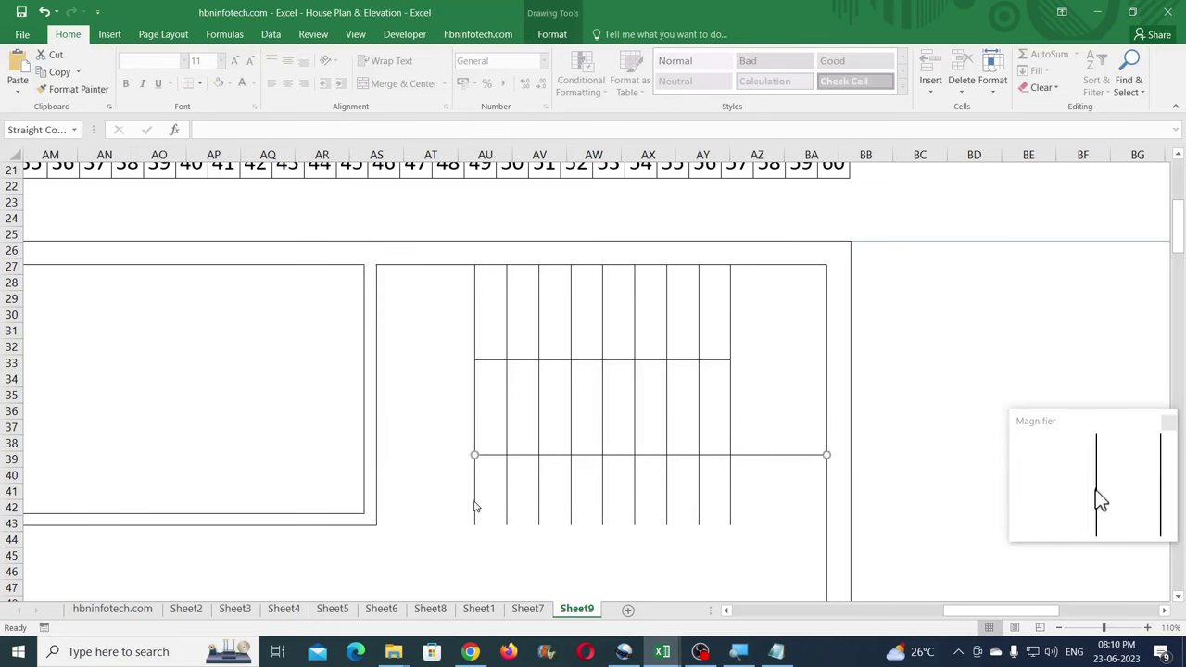
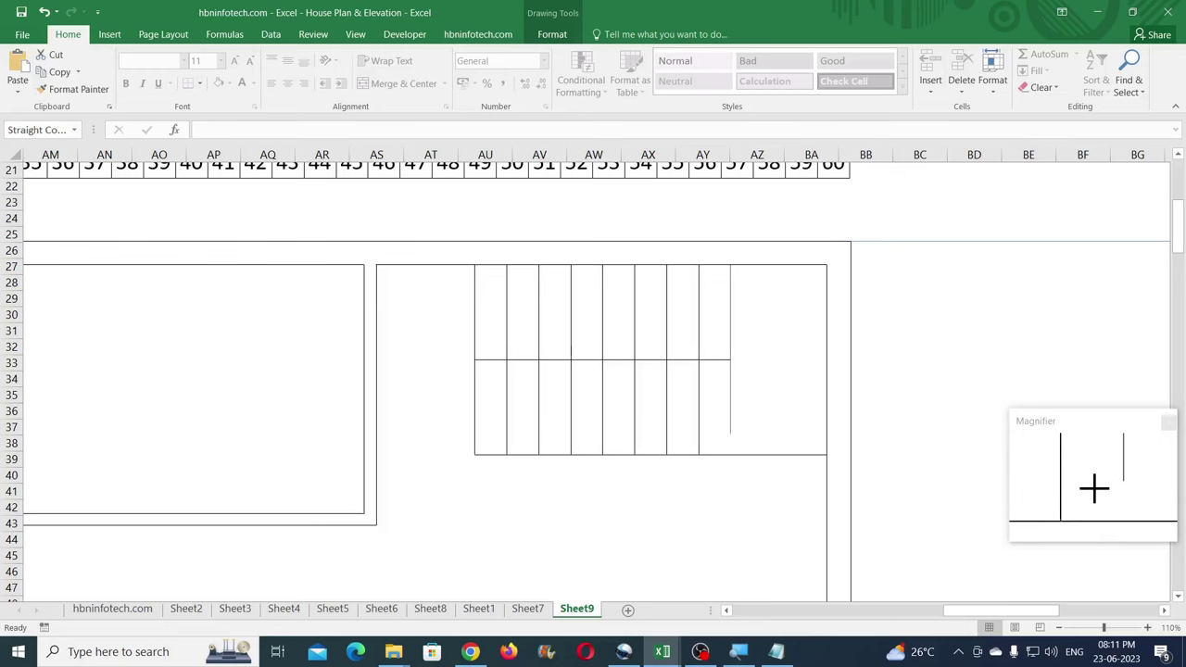
pyautogui.click(671, 491)
# - Copy the spare thin double wall line, rotate it horizontal, align its upper line with the stairs' lower edge and ungroup it
pyautogui.scroll(-4, 639, 422)
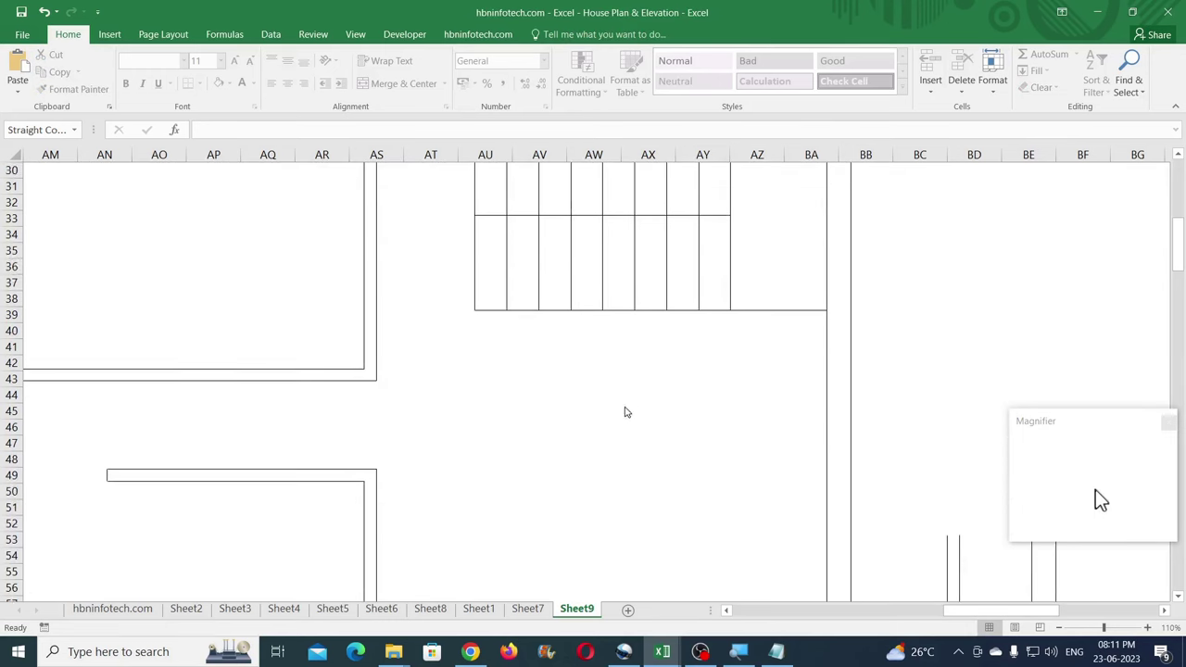
pyautogui.moveTo(951, 505); pyautogui.dragTo(550, 360)
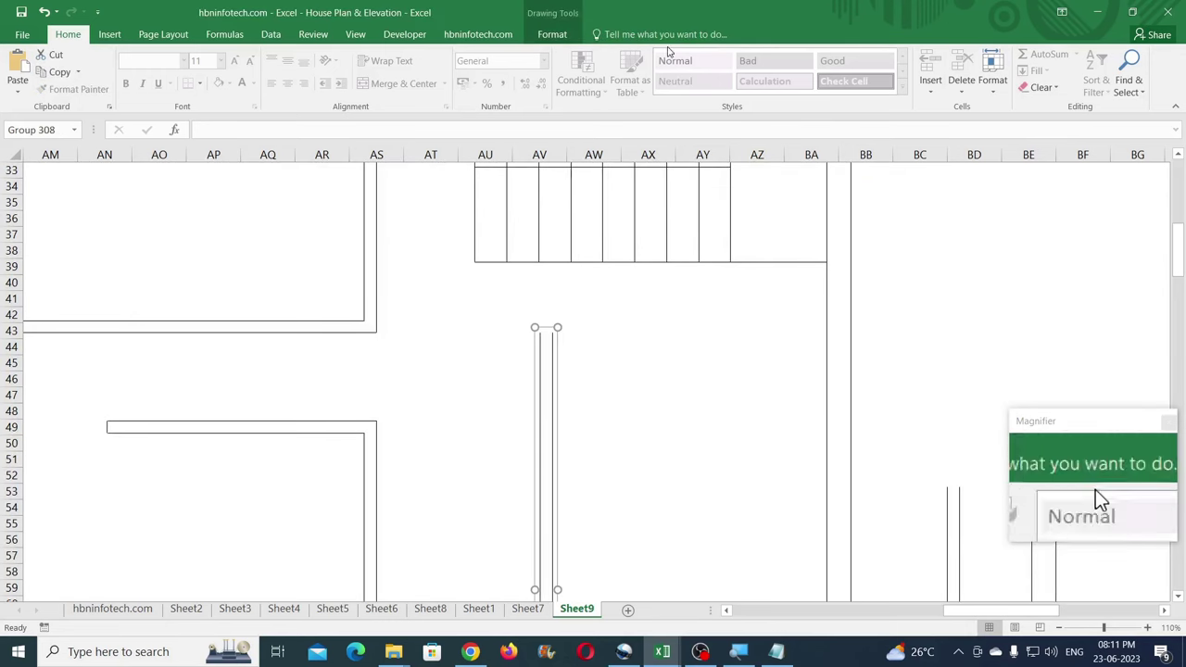
pyautogui.click(552, 34)
pyautogui.click(1020, 79)
pyautogui.click(1047, 254)
pyautogui.moveTo(639, 578); pyautogui.dragTo(643, 262)
pyautogui.click(990, 81)
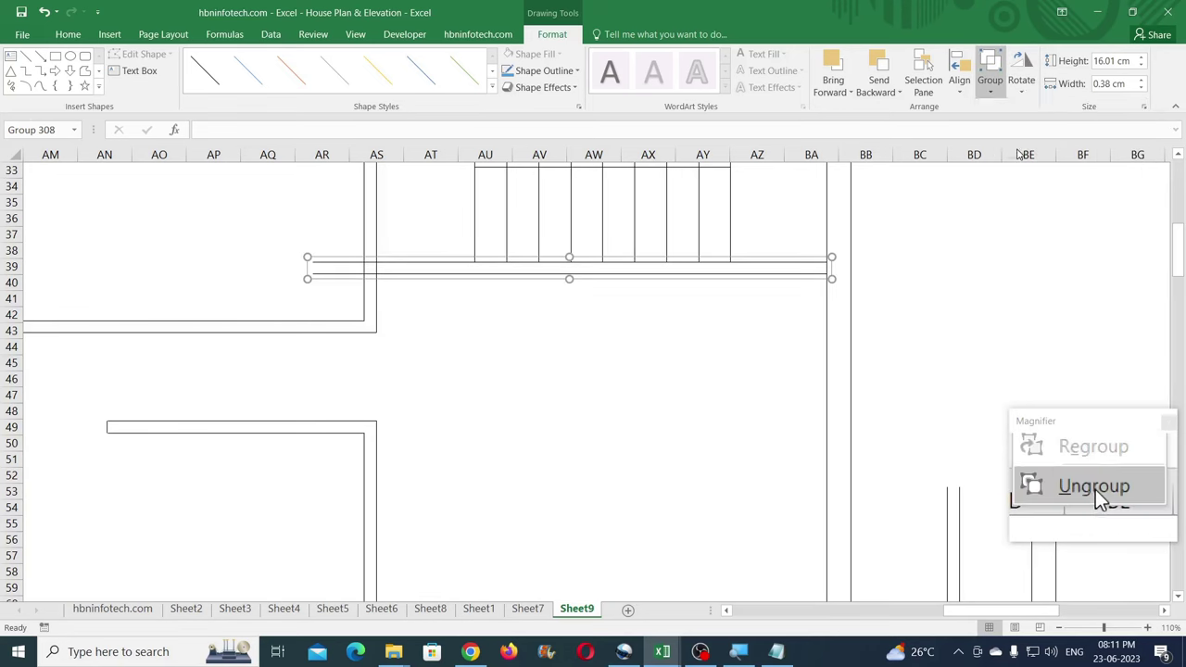
pyautogui.click(1019, 153)
# - Delete the duplicate upper line under the stairs and trim the lower line's left end to the first tread
pyautogui.click(440, 231)
pyautogui.click(422, 262)
pyautogui.press('Delete')
pyautogui.click(422, 273)
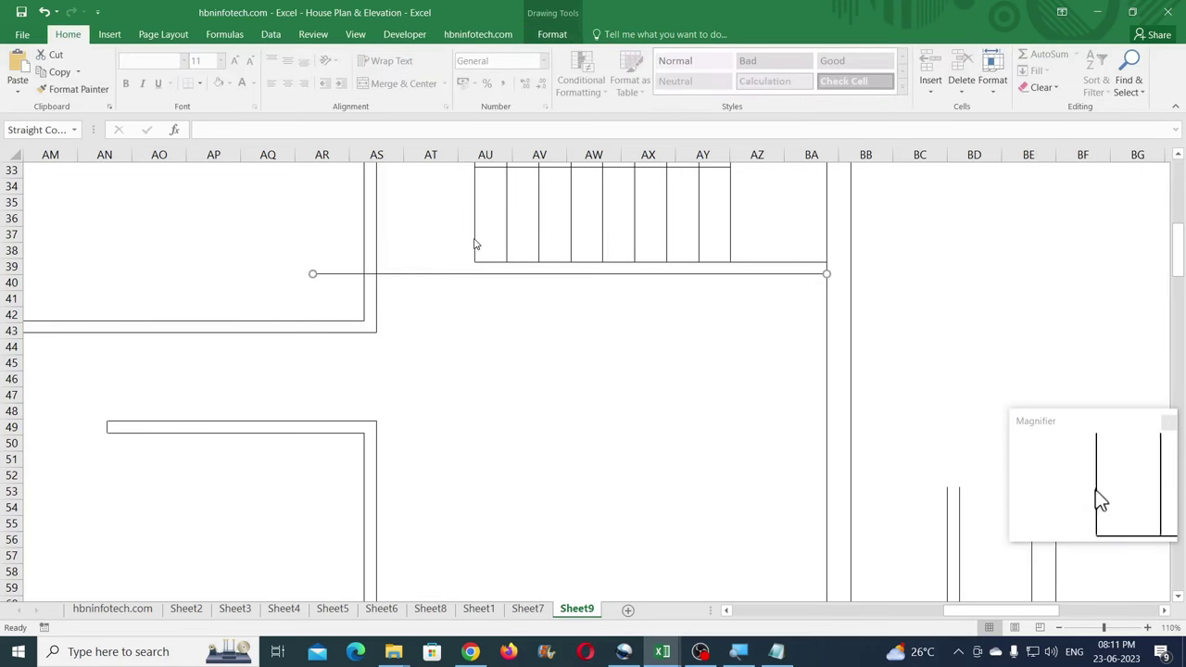
pyautogui.moveTo(313, 274); pyautogui.dragTo(475, 295)
# - Split the house's right inner wall line at the stair wall into a stair segment and a bedroom segment
pyautogui.scroll(3, 641, 377)
pyautogui.scroll(-5, 830, 365)
pyautogui.click(825, 559)
pyautogui.moveTo(826, 561); pyautogui.dragTo(815, 242)
pyautogui.scroll(4, 815, 324)
pyautogui.moveTo(826, 433); pyautogui.dragTo(793, 322)
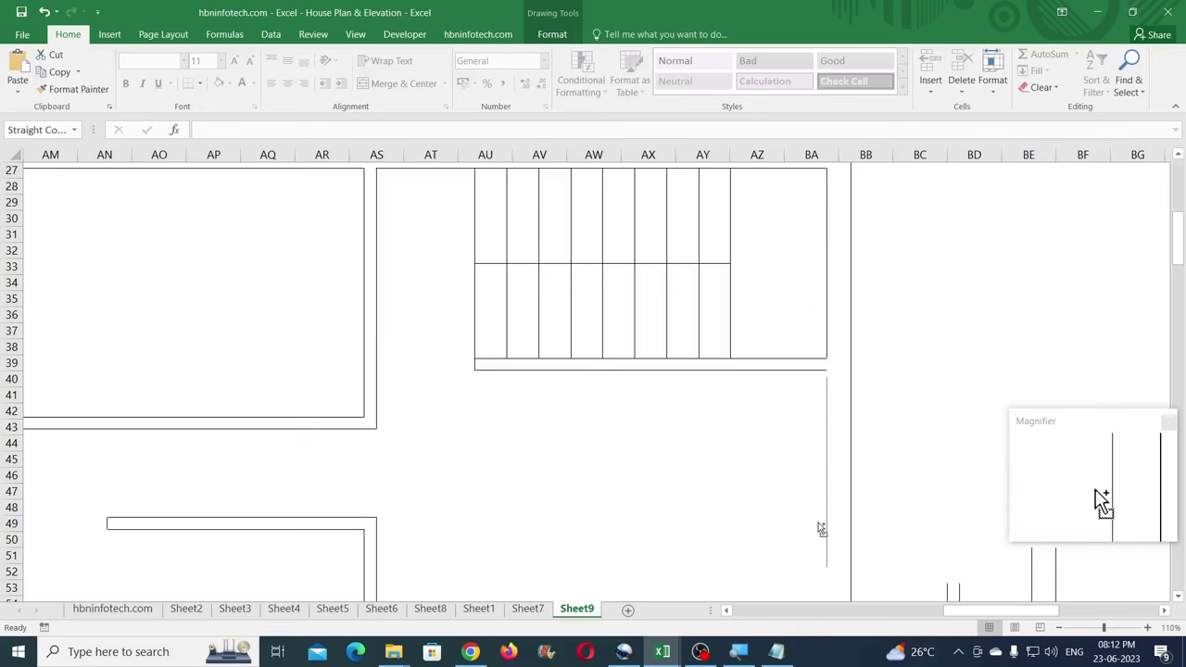
pyautogui.scroll(-6, 815, 371)
pyautogui.moveTo(827, 276); pyautogui.dragTo(826, 464)
pyautogui.scroll(7, 857, 433)
pyautogui.press('Escape')
# - Copy the spare thin double wall line and place it downward from the left end of the stair wall
pyautogui.scroll(-4, 887, 476)
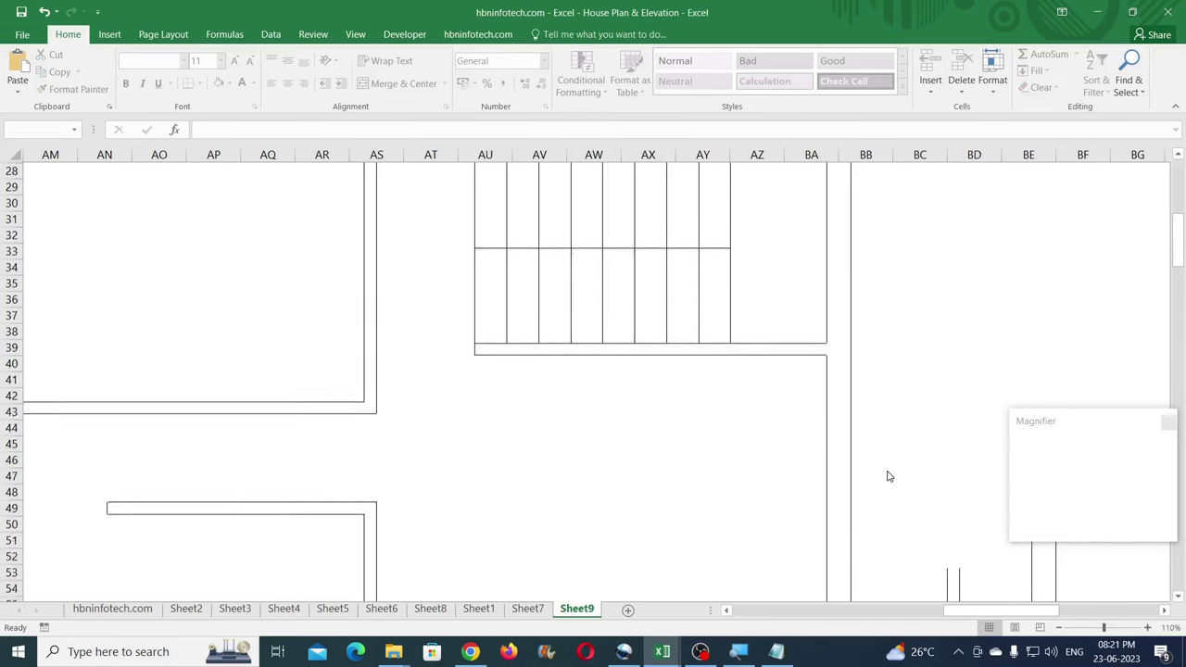
pyautogui.click(948, 463)
pyautogui.moveTo(948, 463); pyautogui.dragTo(462, 277)
pyautogui.scroll(3, 481, 280)
pyautogui.moveTo(470, 406); pyautogui.dragTo(486, 389)
pyautogui.scroll(-3, 450, 400)
# - Extend the toilet's upper wall to the new vertical wall, using a separate lower line from the toilet's right wall onward
pyautogui.click(374, 373)
pyautogui.moveTo(374, 373); pyautogui.dragTo(486, 385)
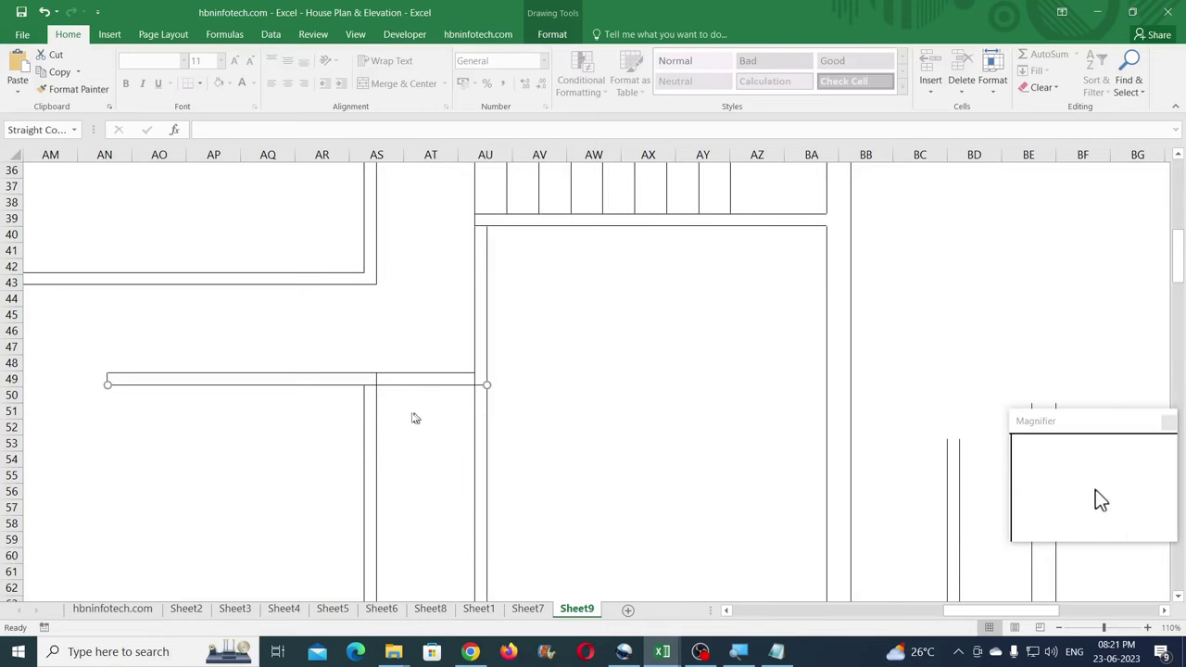
pyautogui.hotkey('ctrl', 'z')
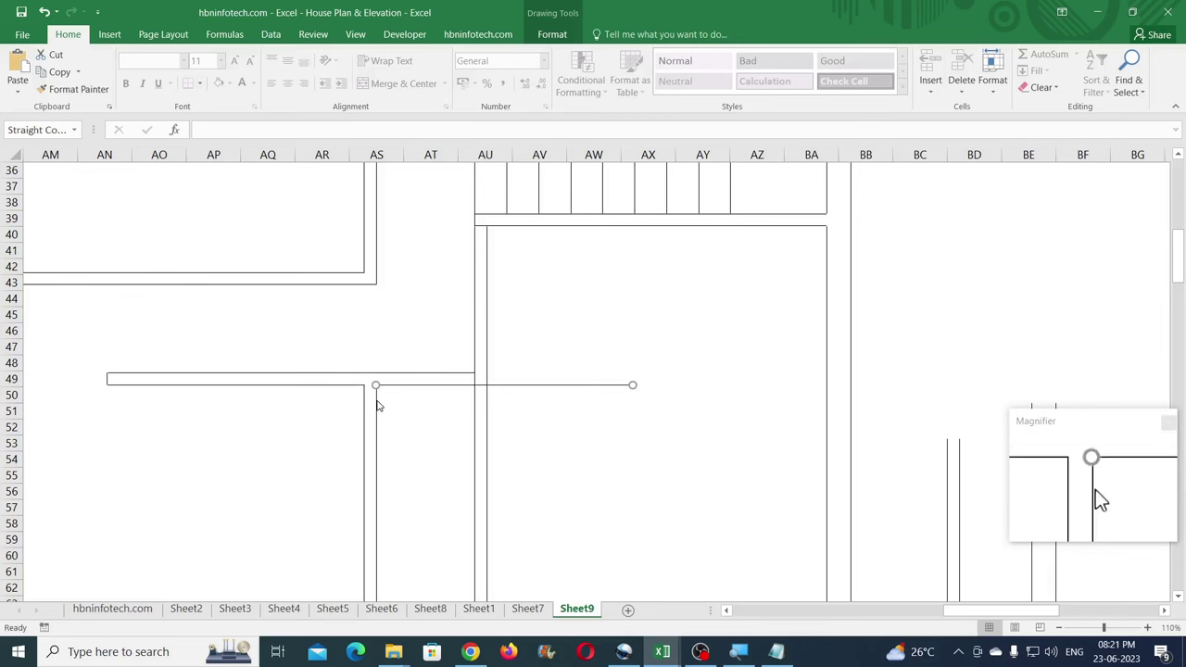
pyautogui.moveTo(608, 385); pyautogui.dragTo(495, 385)
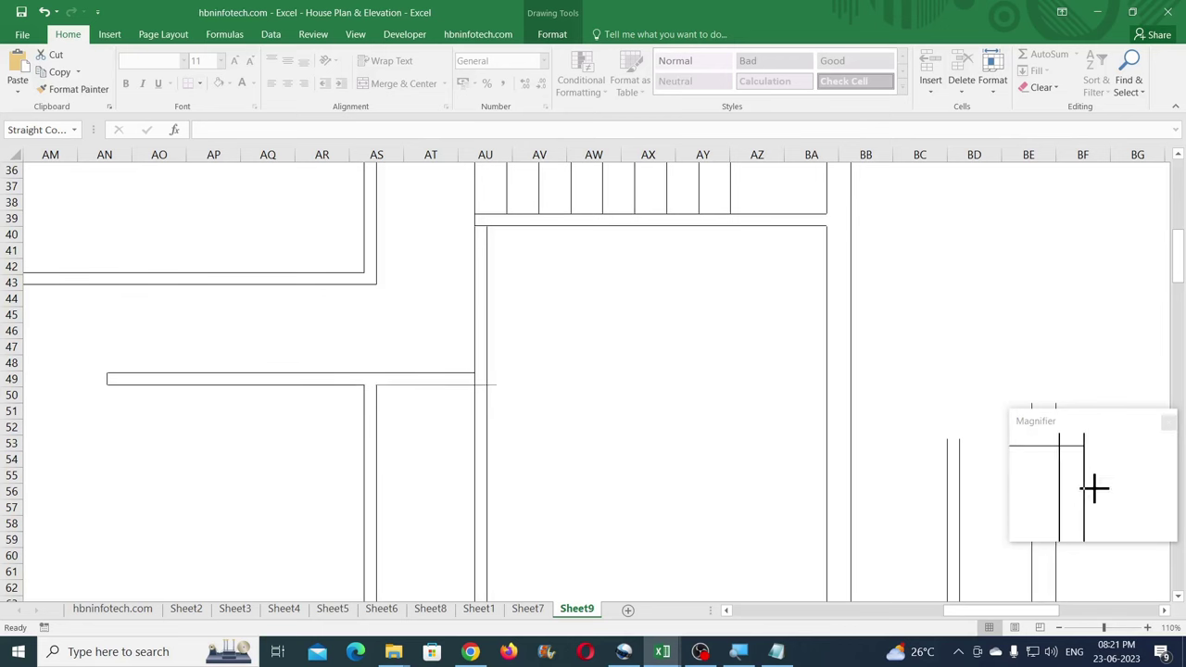
# - Ungroup the new vertical double wall line below the stairs
pyautogui.click(487, 412)
pyautogui.click(552, 35)
pyautogui.click(991, 76)
pyautogui.click(1006, 148)
pyautogui.click(519, 407)
# - Shorten the vertical wall's two lines to the extended toilet wall and fit the right line's upper end to the stair wall
pyautogui.scroll(-1, 491, 411)
pyautogui.click(475, 413)
pyautogui.scroll(-2, 476, 417)
pyautogui.moveTo(485, 590); pyautogui.dragTo(445, 224)
pyautogui.moveTo(487, 596); pyautogui.dragTo(497, 253)
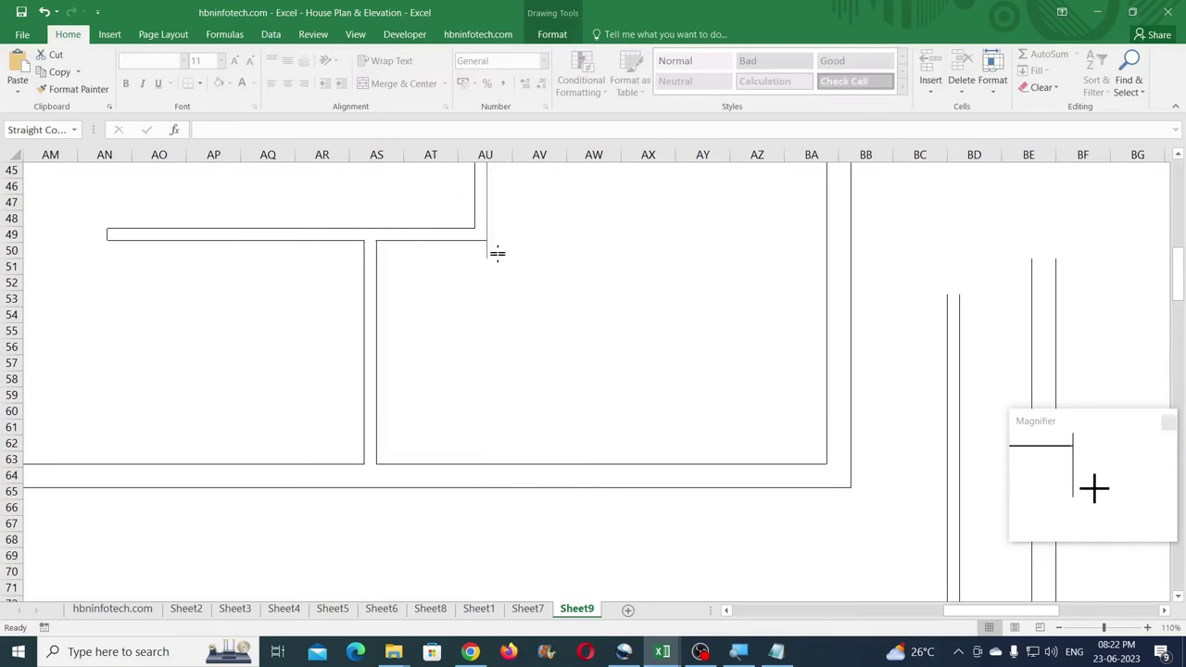
pyautogui.scroll(3, 479, 264)
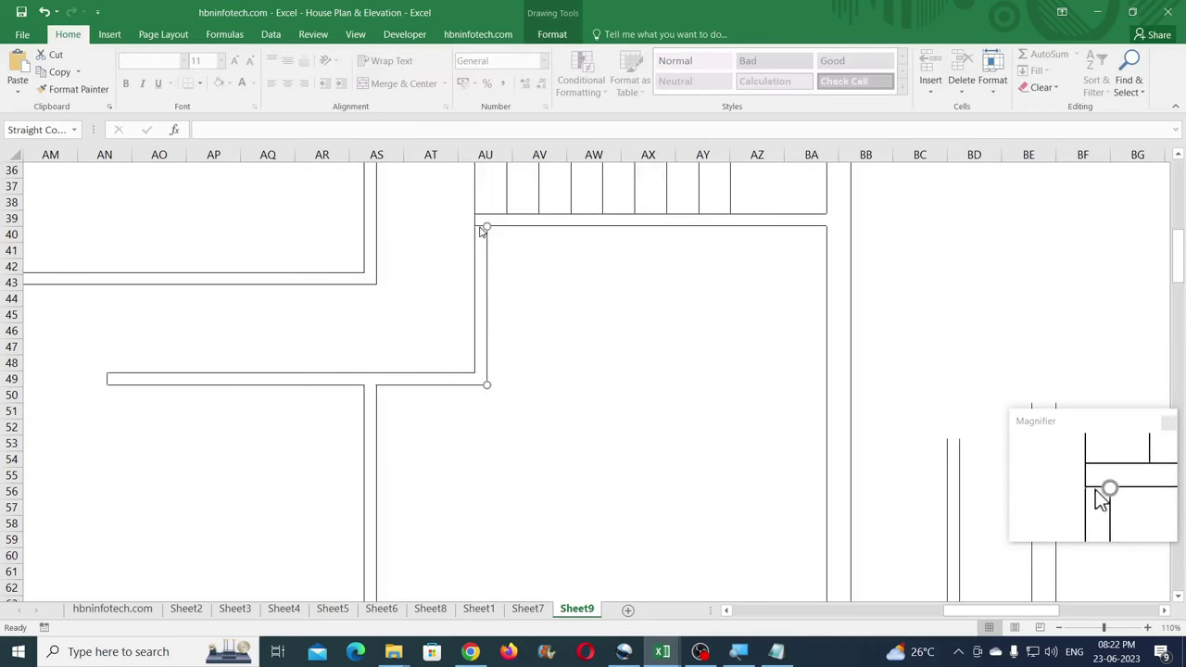
pyautogui.moveTo(487, 233); pyautogui.dragTo(488, 225)
pyautogui.click(531, 287)
# - Check the bedroom door on Sheet7, then draw a measuring rectangle below the stairs on Sheet9 and set its height to 3 cm
pyautogui.click(527, 609)
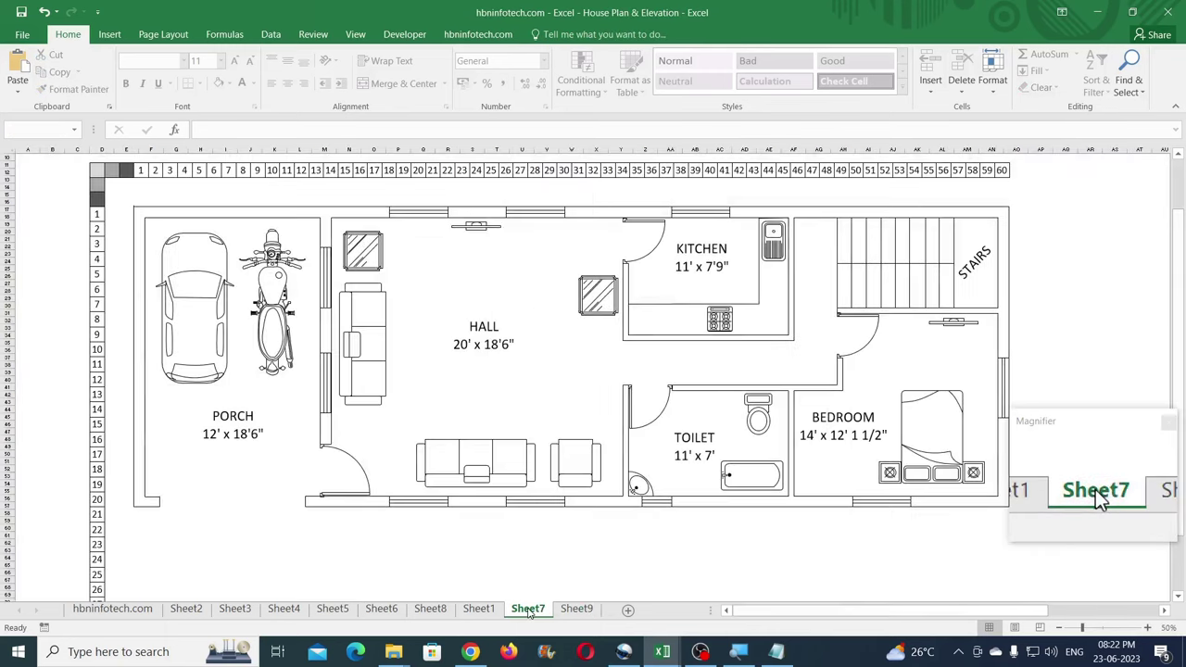
pyautogui.click(576, 609)
pyautogui.click(109, 34)
pyautogui.click(246, 52)
pyautogui.click(269, 87)
pyautogui.moveTo(566, 242)
pyautogui.mouseDown()
pyautogui.moveTo(627, 294)
pyautogui.moveTo(636, 322)
pyautogui.mouseUp()
pyautogui.click(1060, 628)
pyautogui.click(1060, 628)
pyautogui.click(1060, 628)
pyautogui.click(1060, 628)
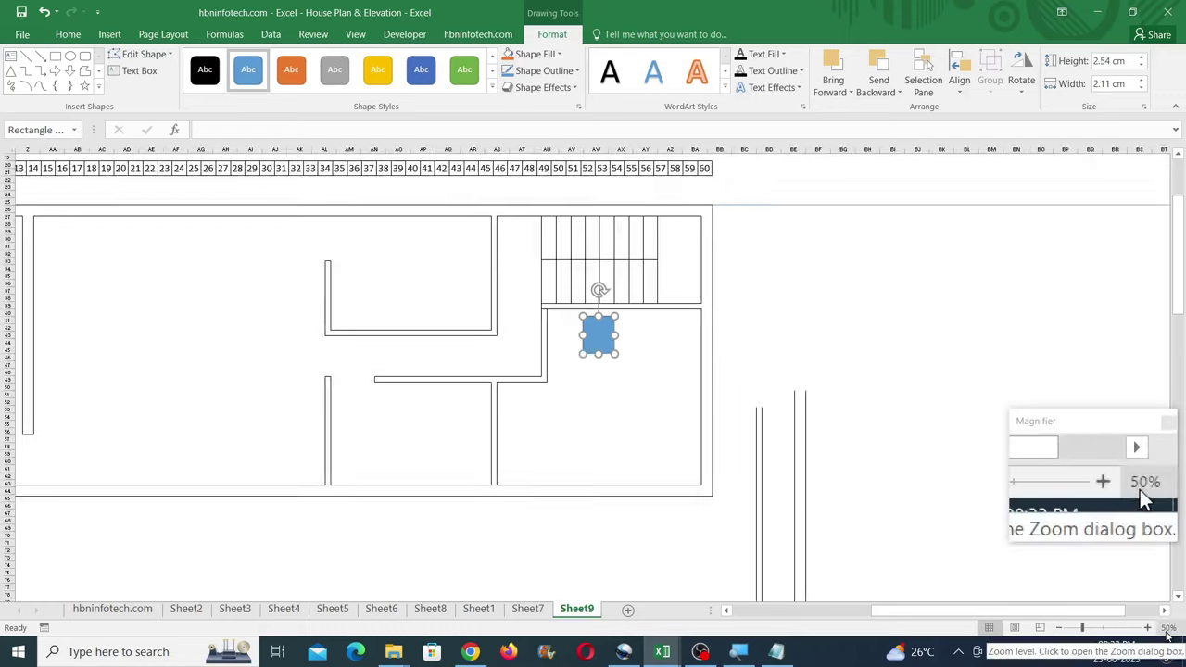
pyautogui.click(1141, 57)
# - Place the measuring rectangle over the bedroom's entrance wall with its upper edge on the stair wall's lower line
pyautogui.moveTo(594, 335); pyautogui.dragTo(541, 326)
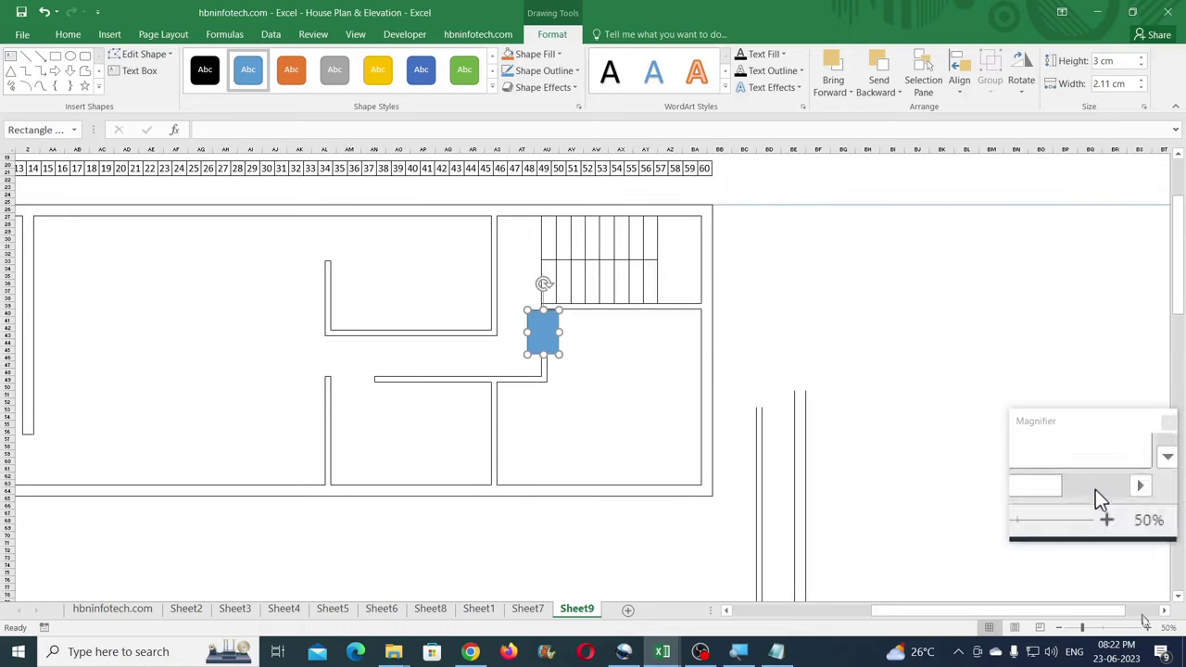
pyautogui.click(1148, 627)
pyautogui.click(1148, 627)
pyautogui.click(1148, 627)
pyautogui.click(1148, 627)
pyautogui.click(1148, 627)
pyautogui.scroll(2, 491, 360)
pyautogui.moveTo(482, 359); pyautogui.dragTo(494, 353)
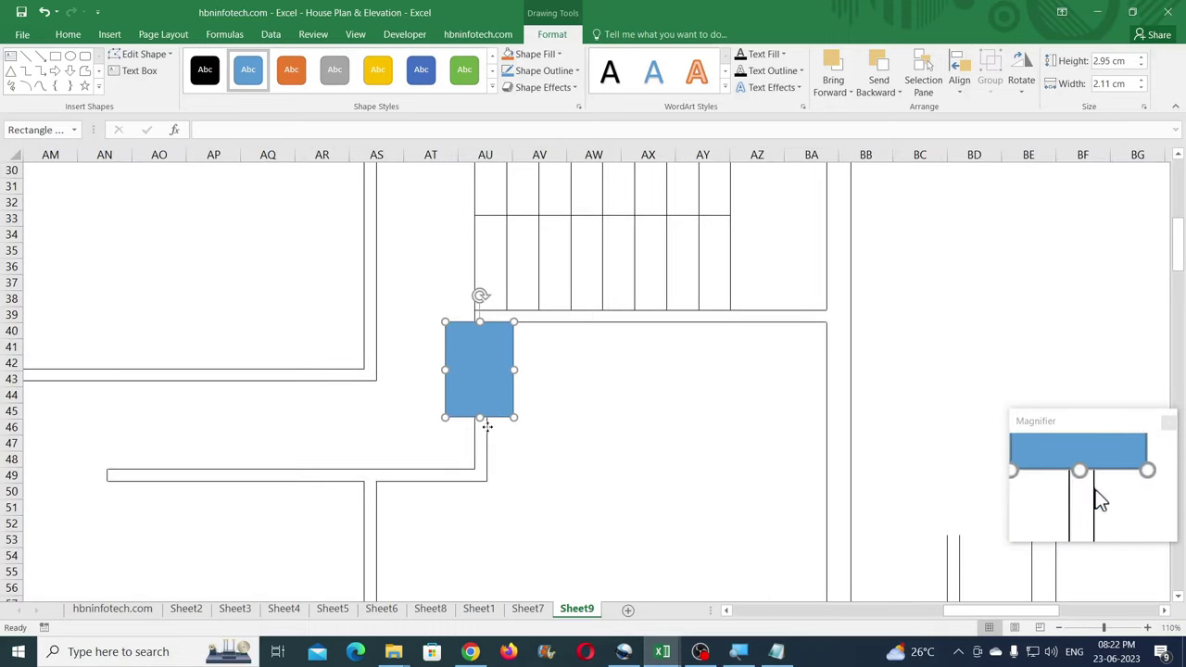
# - Shorten both entrance wall lines to the measuring rectangle's lower edge and delete the rectangle
pyautogui.click(486, 429)
pyautogui.moveTo(486, 322); pyautogui.dragTo(475, 417)
pyautogui.click(474, 430)
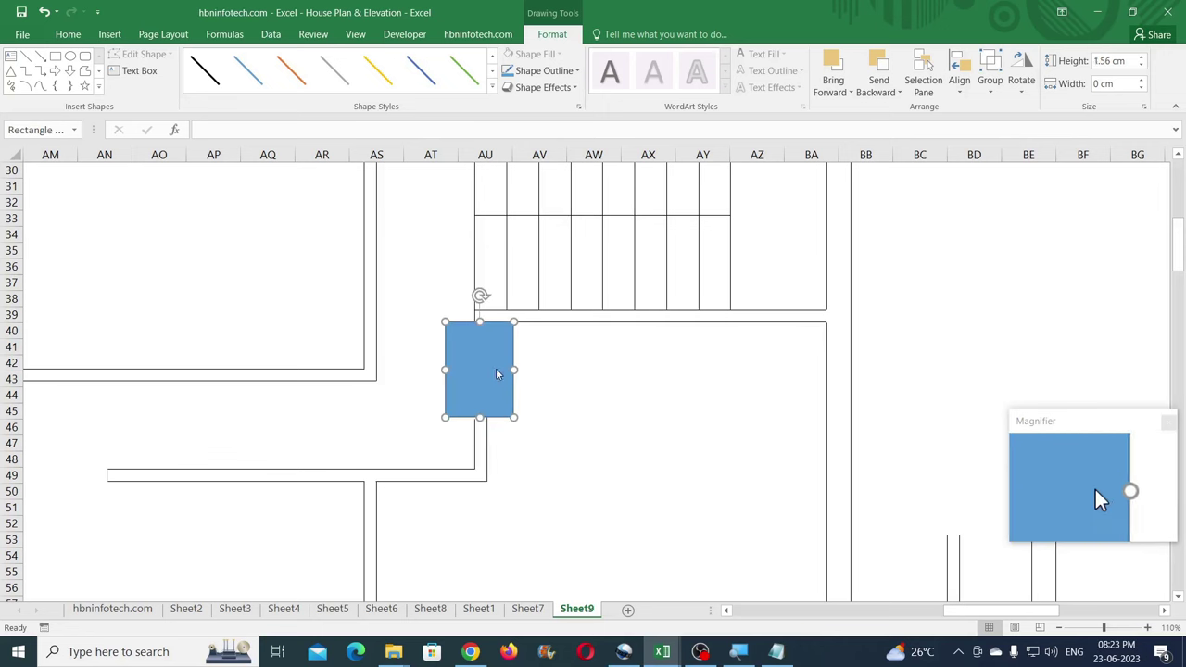
pyautogui.click(499, 370)
pyautogui.press('Delete')
# - Copy a horizontal wall line to the open upper end of the bedroom's entrance wall and shorten it to the wall's thickness
pyautogui.click(421, 481)
pyautogui.moveTo(421, 481); pyautogui.dragTo(488, 419)
pyautogui.click(489, 432)
pyautogui.click(438, 421)
pyautogui.click(548, 428)
# - Delete the horizontal and vertical blue guide lines and the spare double wall lines beside the plan
pyautogui.scroll(-6, 554, 425)
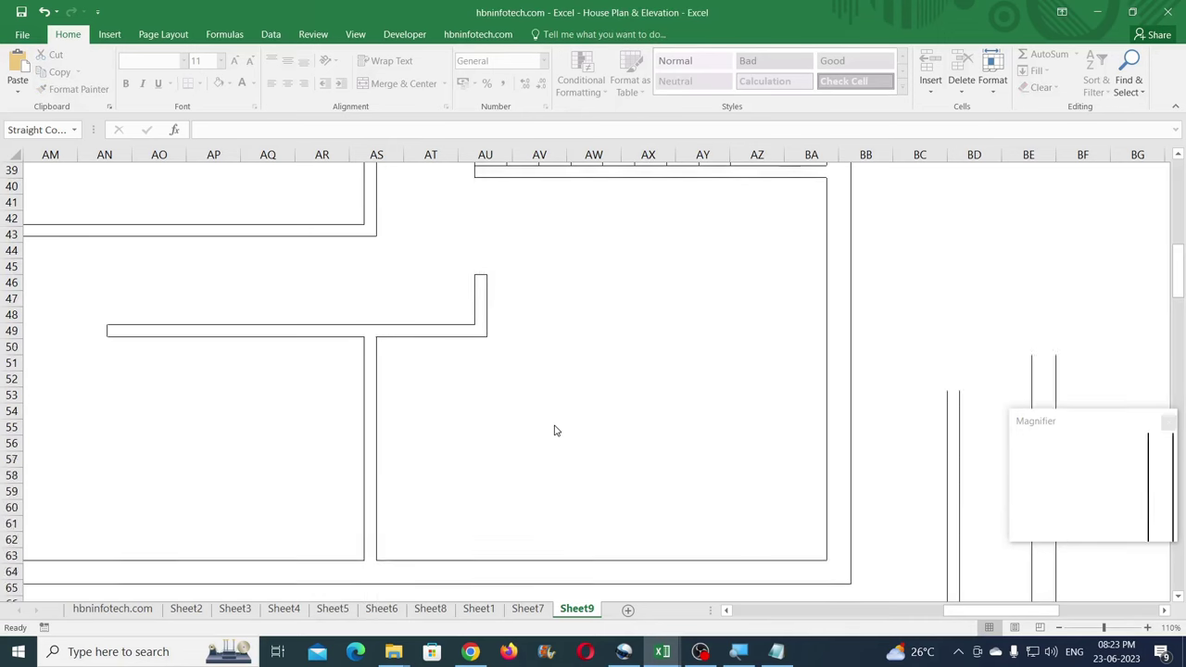
pyautogui.scroll(5, 554, 426)
pyautogui.tripleClick(1059, 627)
pyautogui.tripleClick(1060, 627)
pyautogui.click(1060, 627)
pyautogui.click(1147, 627)
pyautogui.moveTo(977, 611); pyautogui.dragTo(921, 607)
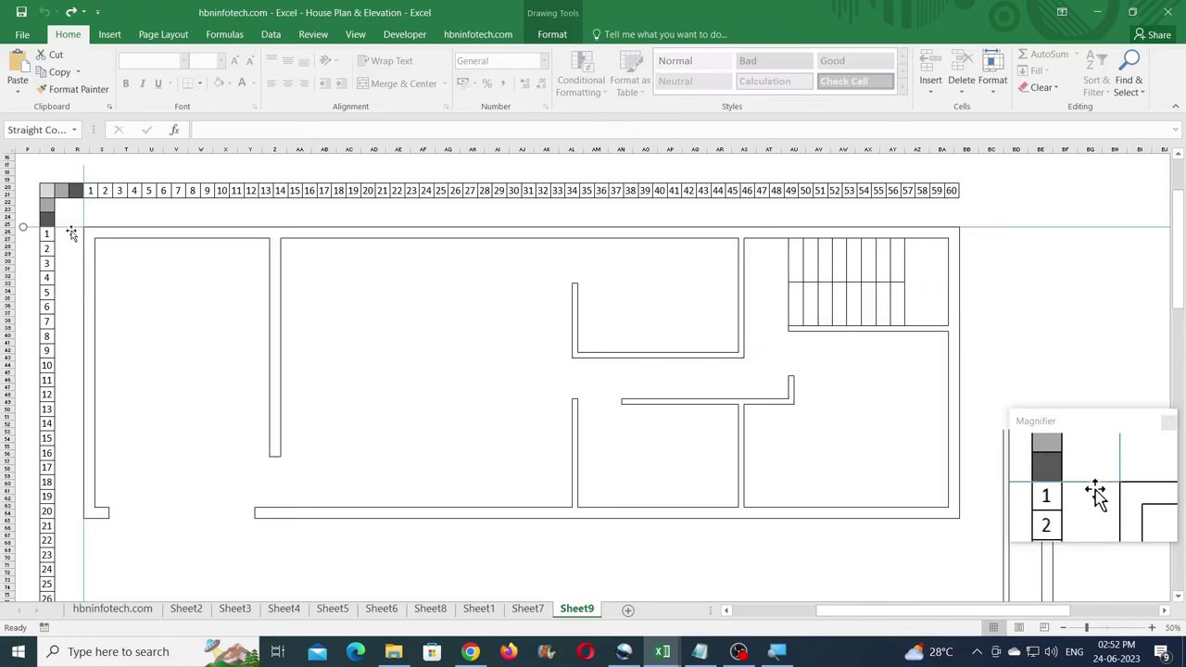
pyautogui.moveTo(72, 231); pyautogui.dragTo(111, 328)
pyautogui.press('Delete')
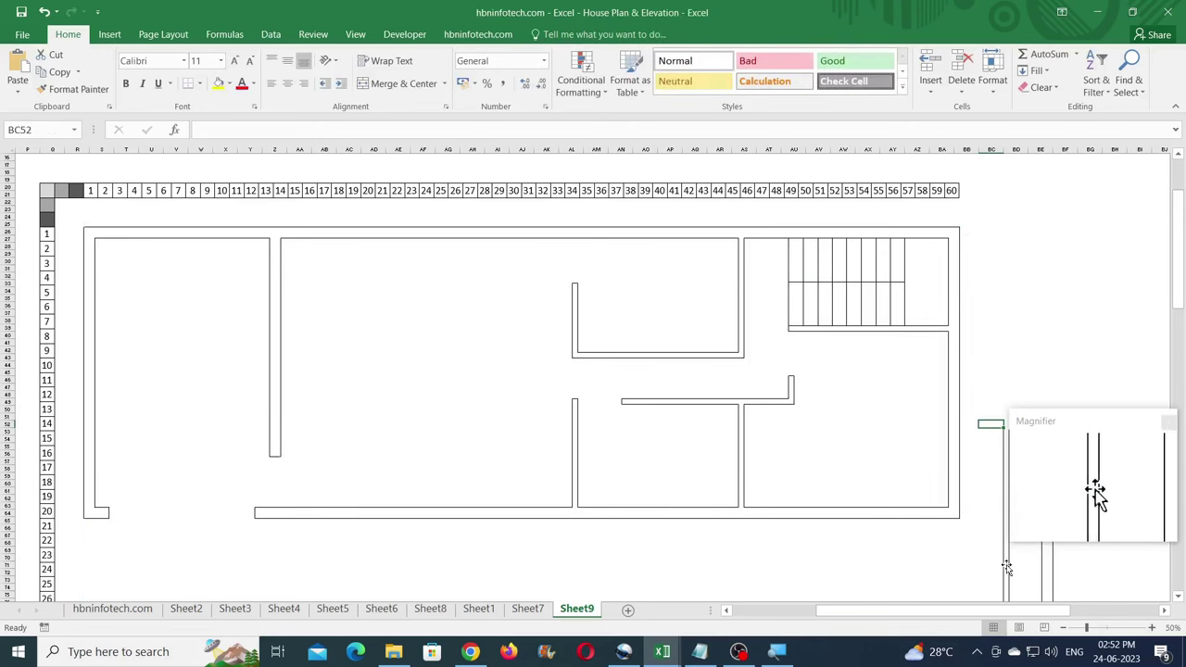
pyautogui.moveTo(810, 478); pyautogui.dragTo(951, 563)
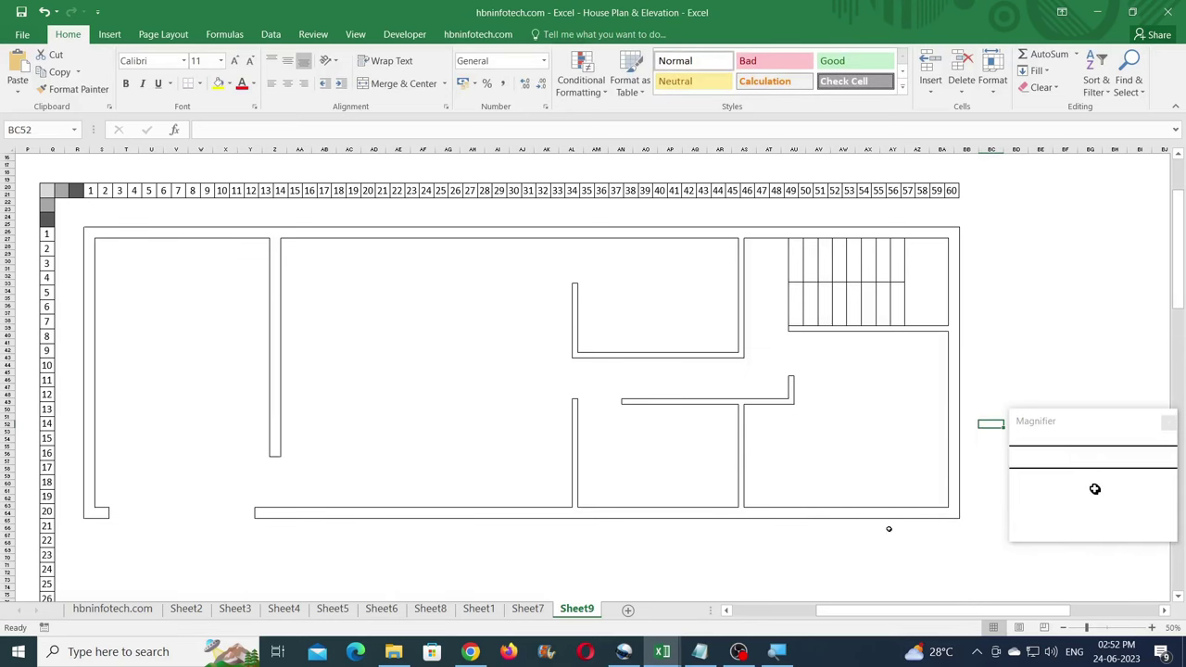
# - Copy the large door symbol from the Excel Floor Plan Symbols workbook and paste it into Sheet9 of the house plan workbook
pyautogui.moveTo(662, 651)
pyautogui.click(749, 586)
pyautogui.click(604, 324)
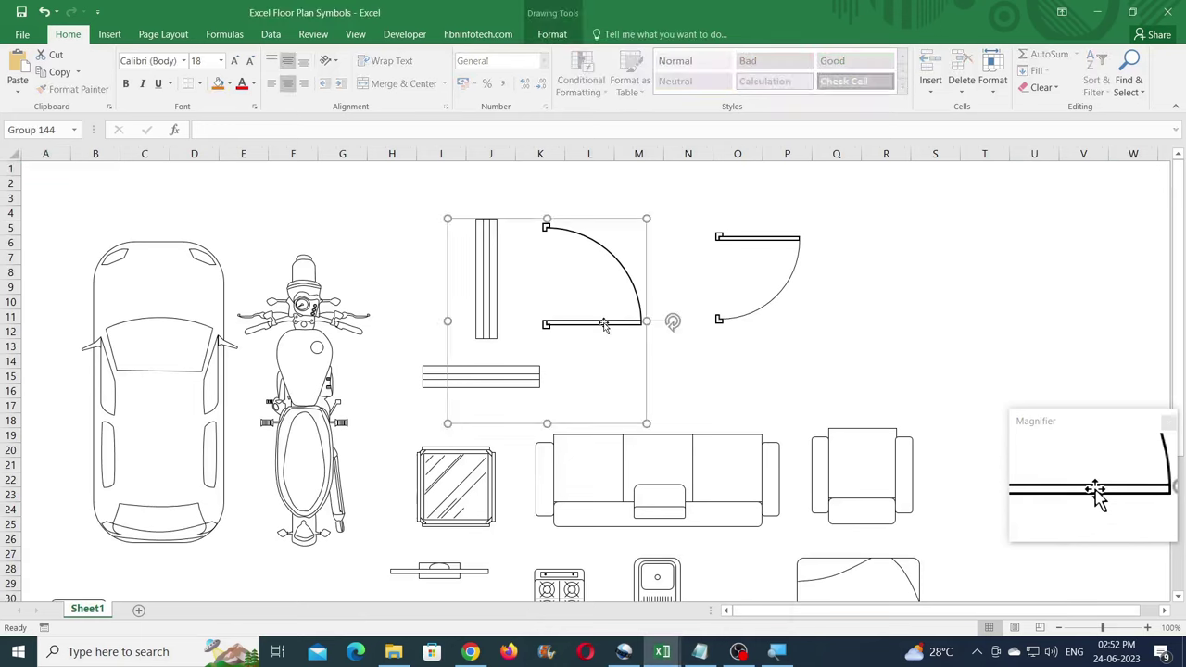
pyautogui.rightClick(604, 325)
pyautogui.click(640, 350)
pyautogui.moveTo(662, 651)
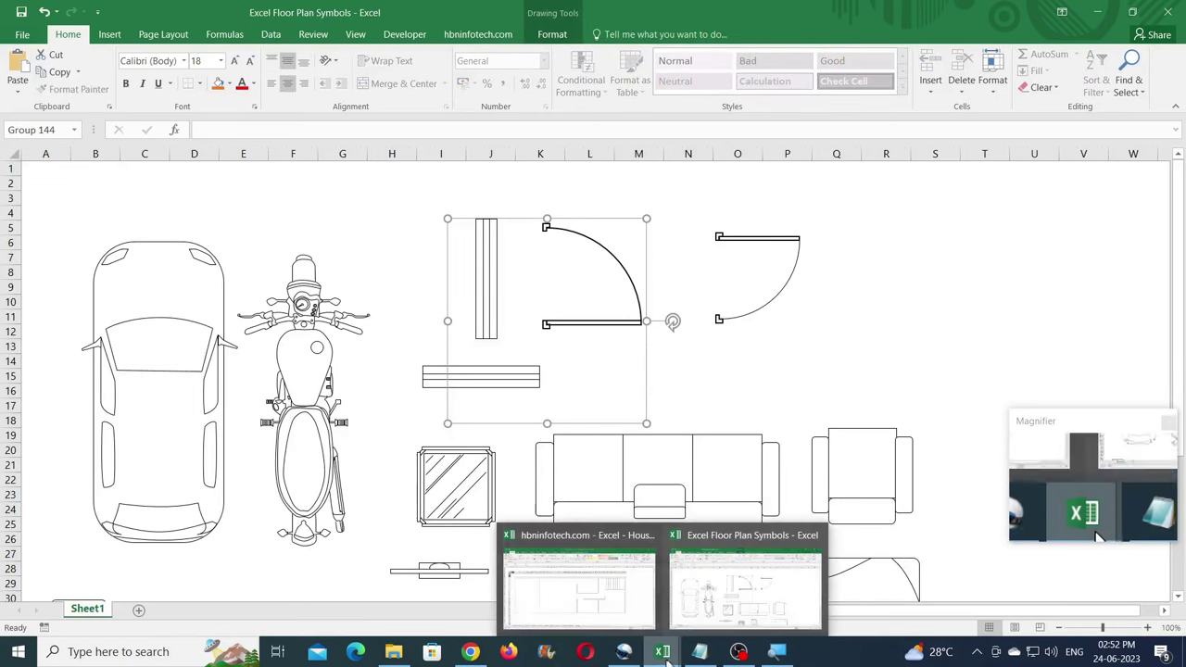
pyautogui.click(583, 593)
pyautogui.click(18, 74)
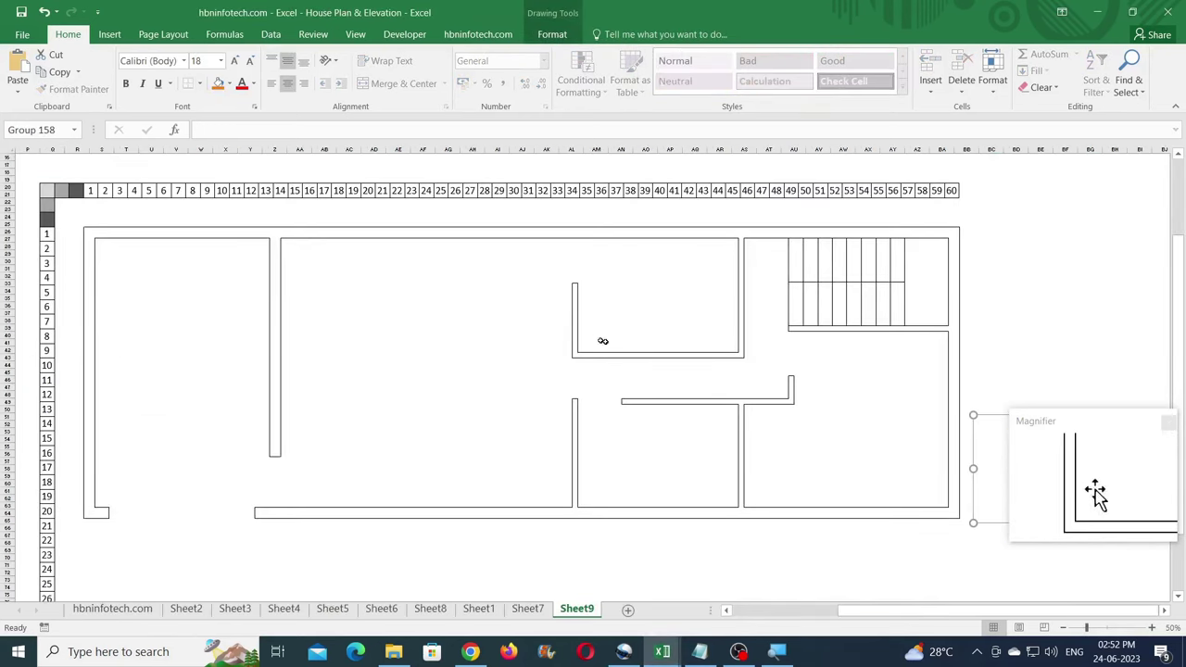
# - Fit the pasted door into the opening between the first dividing wall's lower end and the lower outer wall
pyautogui.scroll(-2, 1021, 312)
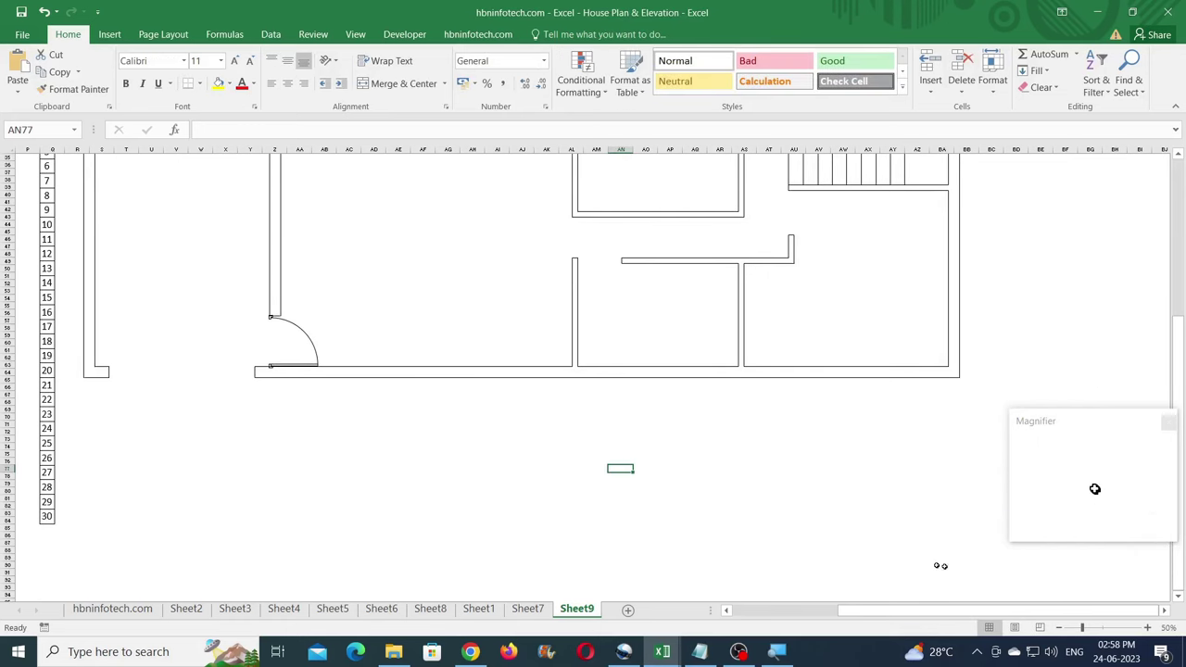
pyautogui.click(1147, 628)
pyautogui.click(1147, 629)
pyautogui.click(1146, 628)
pyautogui.moveTo(922, 612); pyautogui.dragTo(861, 613)
pyautogui.click(421, 288)
pyautogui.moveTo(384, 357); pyautogui.dragTo(322, 425)
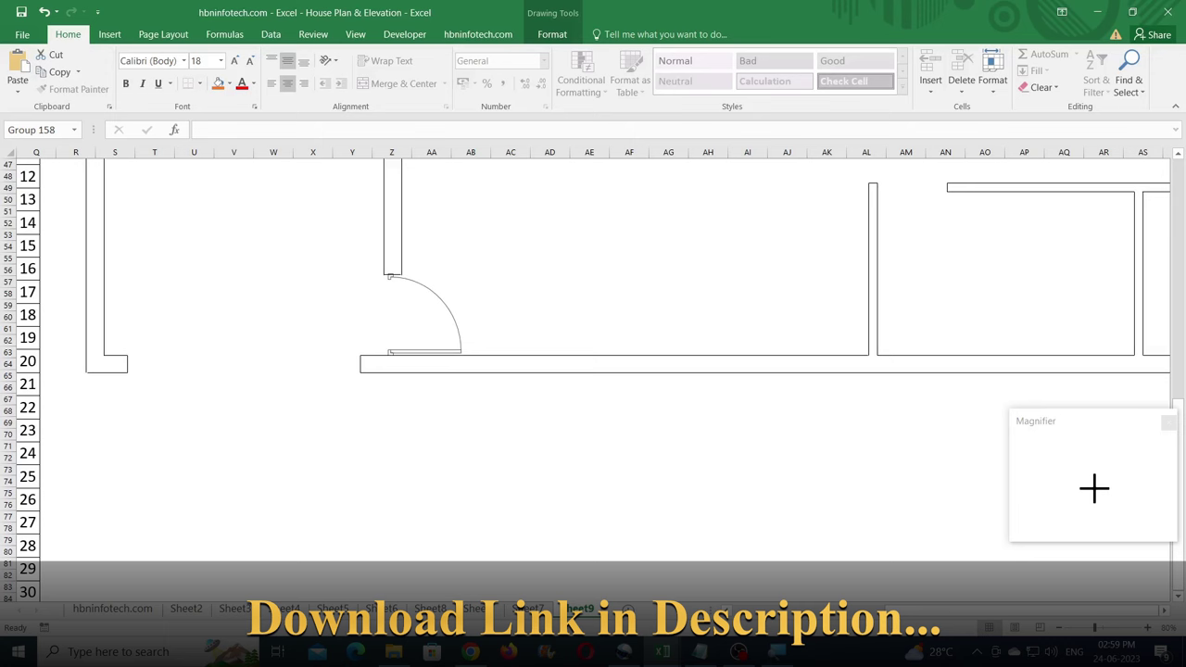
pyautogui.click(558, 455)
# - Copy the smaller door symbol from the Excel Floor Plan Symbols workbook and paste it into the house plan
pyautogui.scroll(5, 558, 451)
pyautogui.click(663, 651)
pyautogui.click(776, 240)
pyautogui.rightClick(777, 240)
pyautogui.click(802, 264)
pyautogui.click(662, 651)
pyautogui.click(602, 593)
pyautogui.click(19, 67)
# - Place the pasted door in the upper middle room's opening and resize it to about 5.4 cm high and 5.5 cm wide
pyautogui.moveTo(612, 426); pyautogui.dragTo(771, 557)
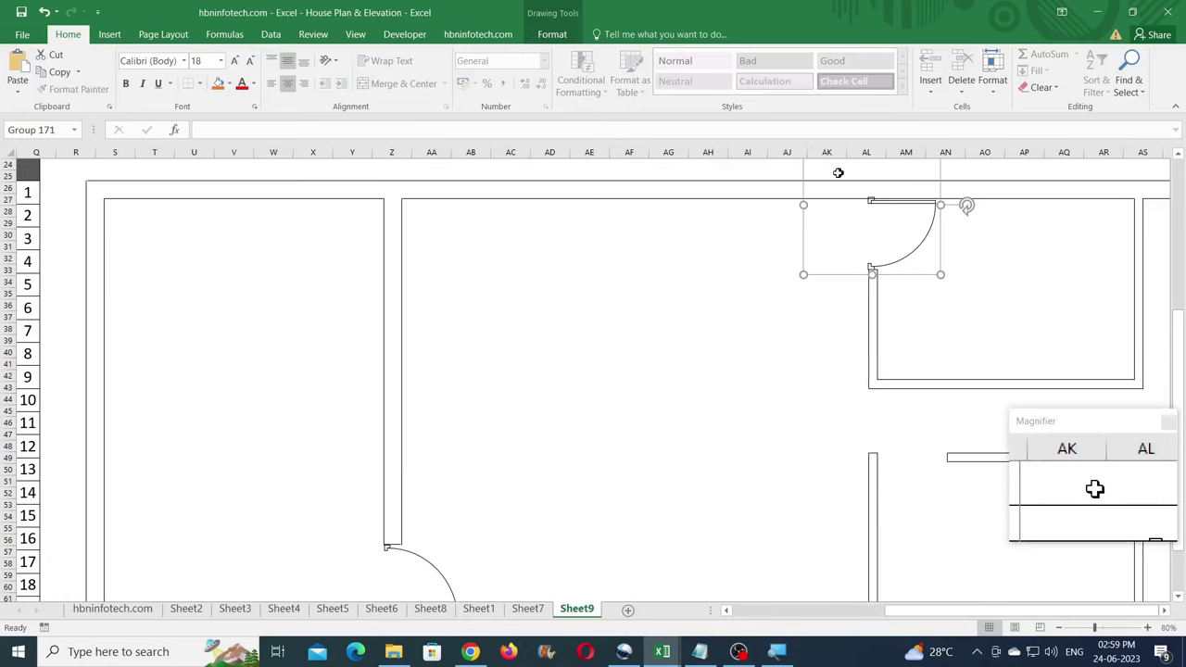
pyautogui.scroll(1, 889, 189)
pyautogui.moveTo(803, 170); pyautogui.dragTo(809, 175)
pyautogui.scroll(-1, 763, 355)
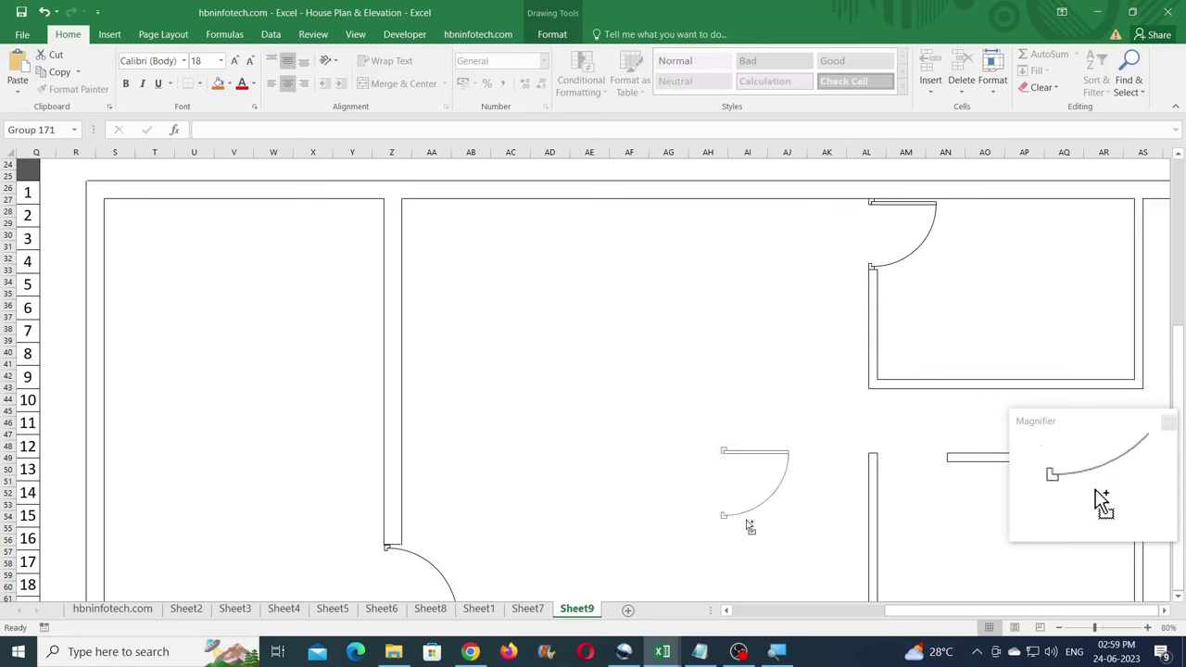
# - Copy the upper middle room's door into the hall, rotate the copy left 90° and flip it vertically
pyautogui.moveTo(781, 460); pyautogui.dragTo(734, 489)
pyautogui.click(552, 34)
pyautogui.click(1021, 73)
pyautogui.click(1063, 109)
pyautogui.click(1021, 72)
pyautogui.click(1052, 126)
# - Place the rotated door in the lower middle room's opening and resize it to about 5.57 cm by 5.37 cm
pyautogui.moveTo(719, 421); pyautogui.dragTo(885, 475)
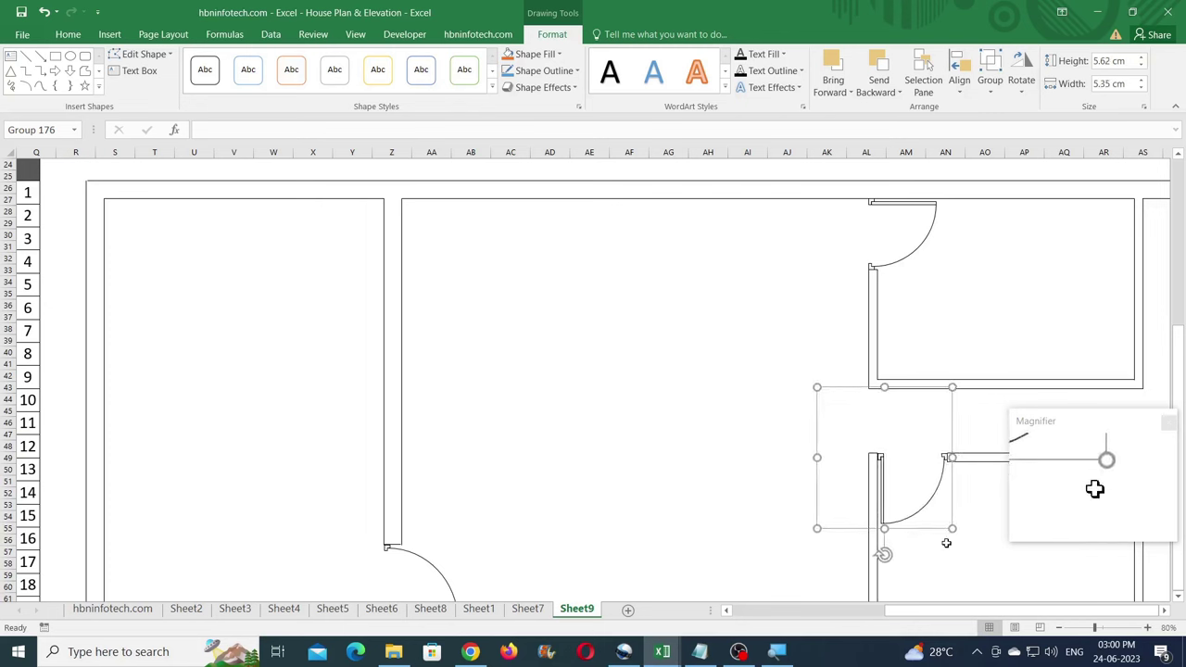
pyautogui.moveTo(816, 528); pyautogui.dragTo(815, 527)
pyautogui.scroll(-4, 820, 490)
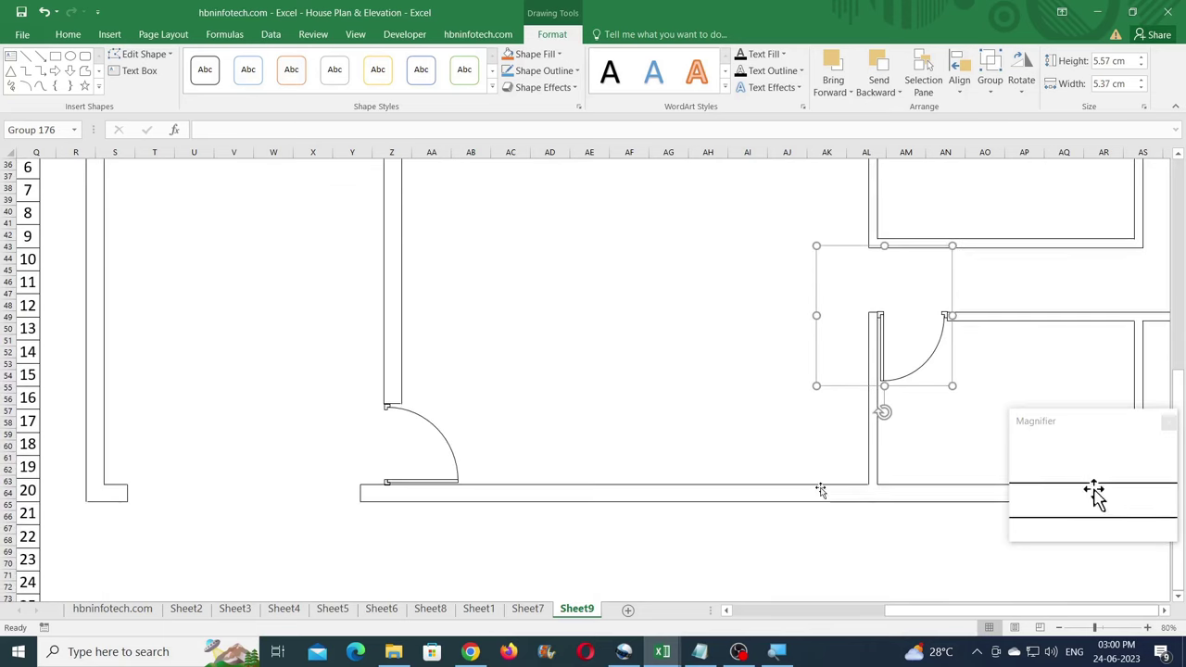
# - Copy the upper middle room's door to the bedroom entrance below the stairs and fit it at about 5.42 cm by 5.59 cm
pyautogui.click(1059, 628)
pyautogui.click(1059, 628)
pyautogui.click(1058, 629)
pyautogui.click(1164, 611)
pyautogui.click(602, 215)
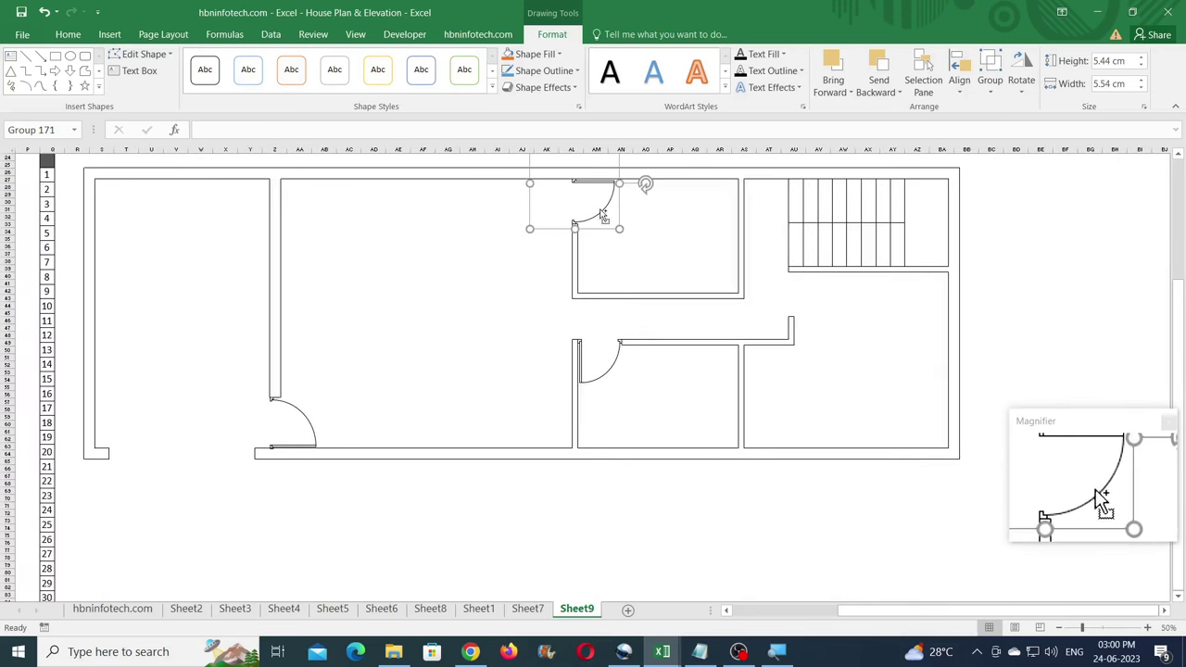
pyautogui.click(1147, 628)
pyautogui.click(1147, 628)
pyautogui.click(1147, 628)
pyautogui.click(1146, 628)
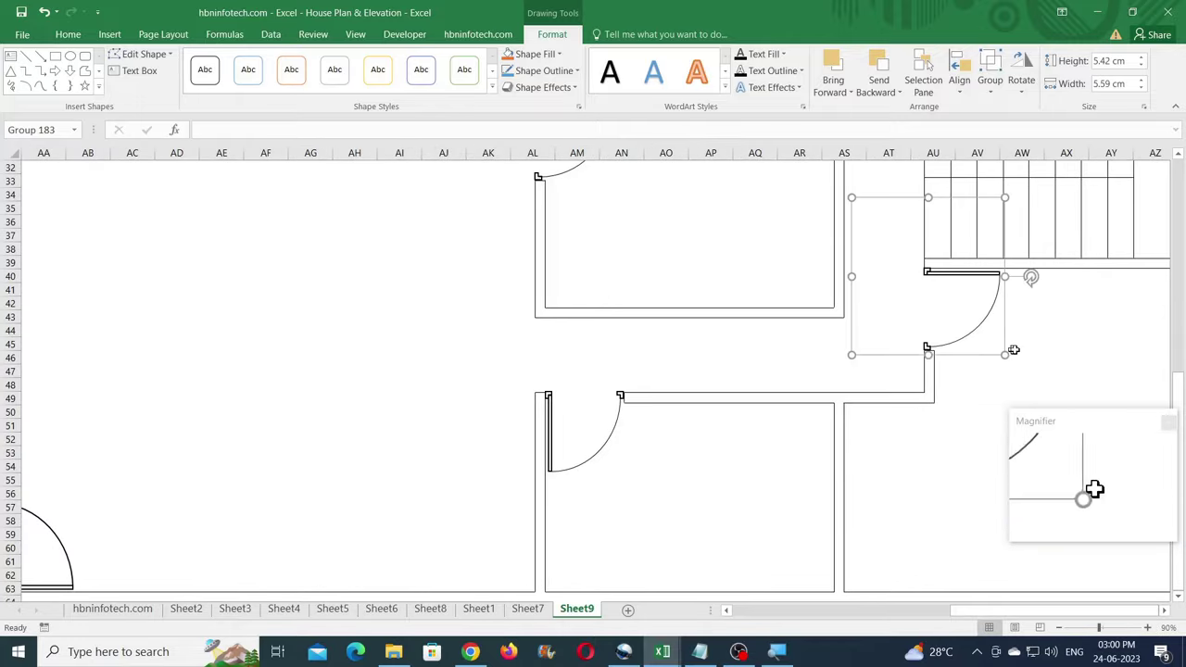
pyautogui.click(1018, 350)
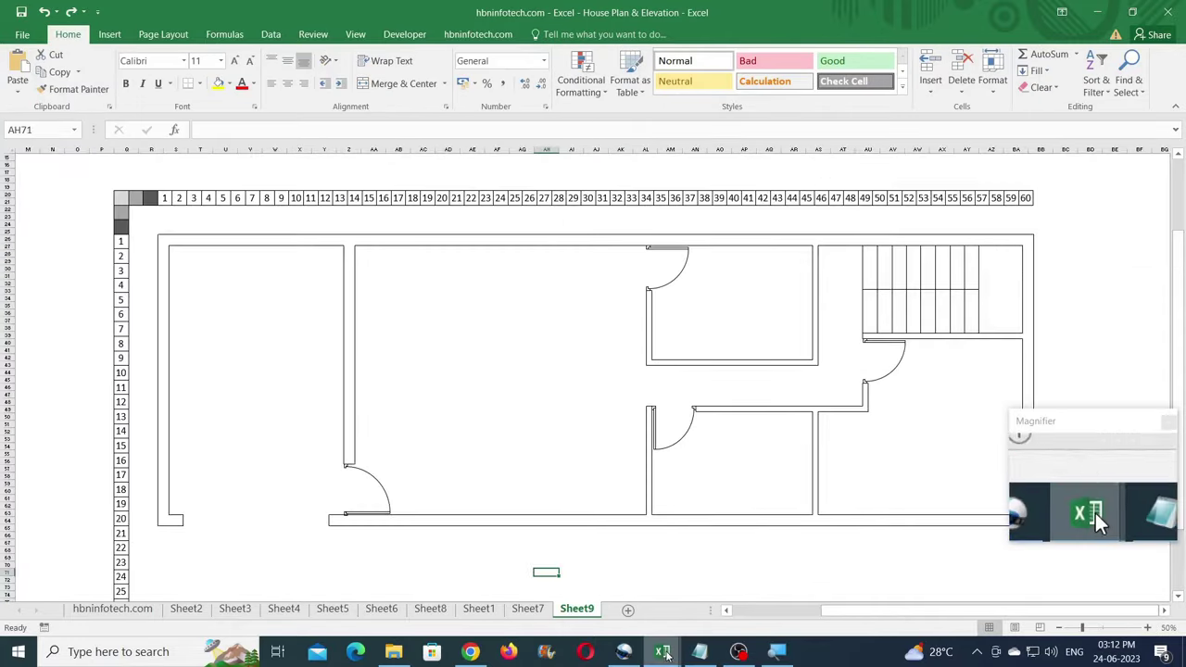
# - Copy the vertical and horizontal window symbols from the Excel Floor Plan Symbols workbook and place them inside the plan's large hall
pyautogui.click(661, 651)
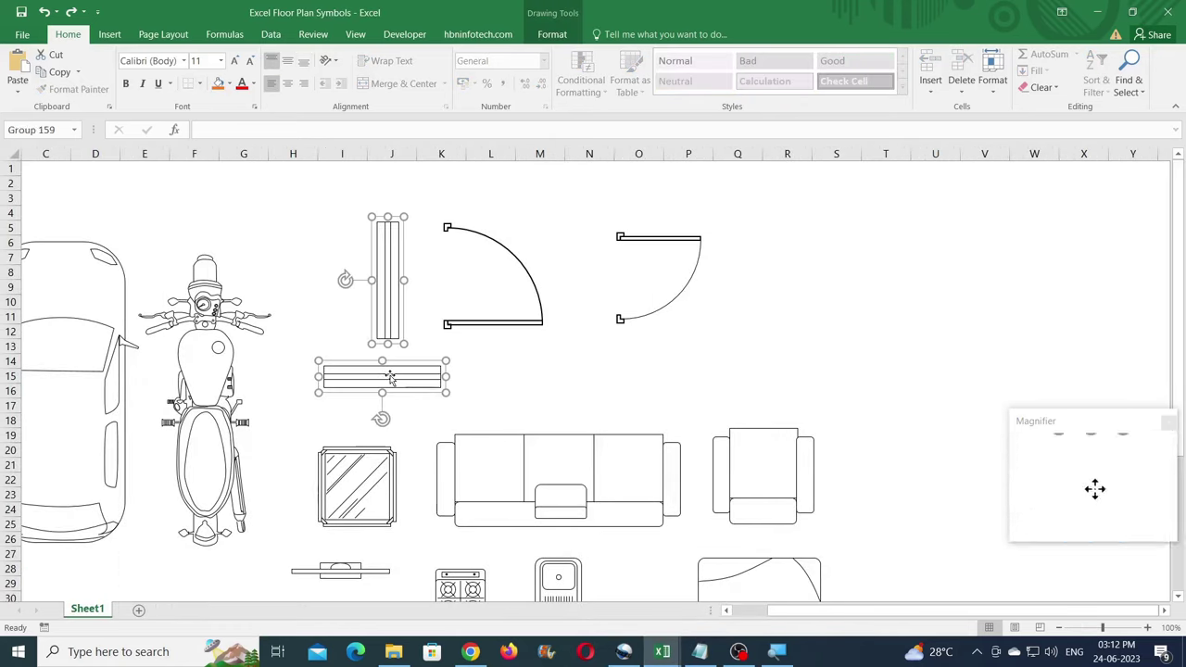
pyautogui.moveTo(654, 639)
pyautogui.click(602, 595)
pyautogui.click(19, 65)
pyautogui.scroll(-3, 566, 522)
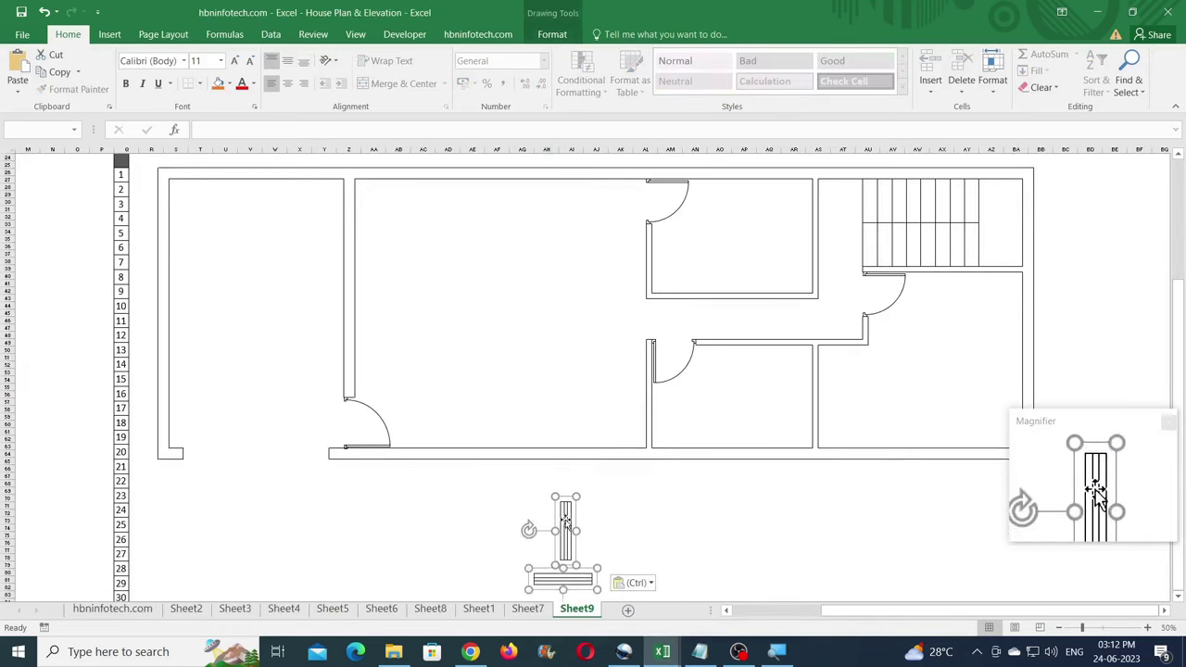
pyautogui.moveTo(566, 522); pyautogui.dragTo(454, 254)
pyautogui.scroll(3, 516, 323)
pyautogui.click(516, 324)
# - Copy the vertical window to the upper end of the first dividing wall and set the copy's width to 2 cm as a spacer
pyautogui.click(456, 324)
pyautogui.moveTo(456, 324); pyautogui.dragTo(352, 272)
pyautogui.click(554, 35)
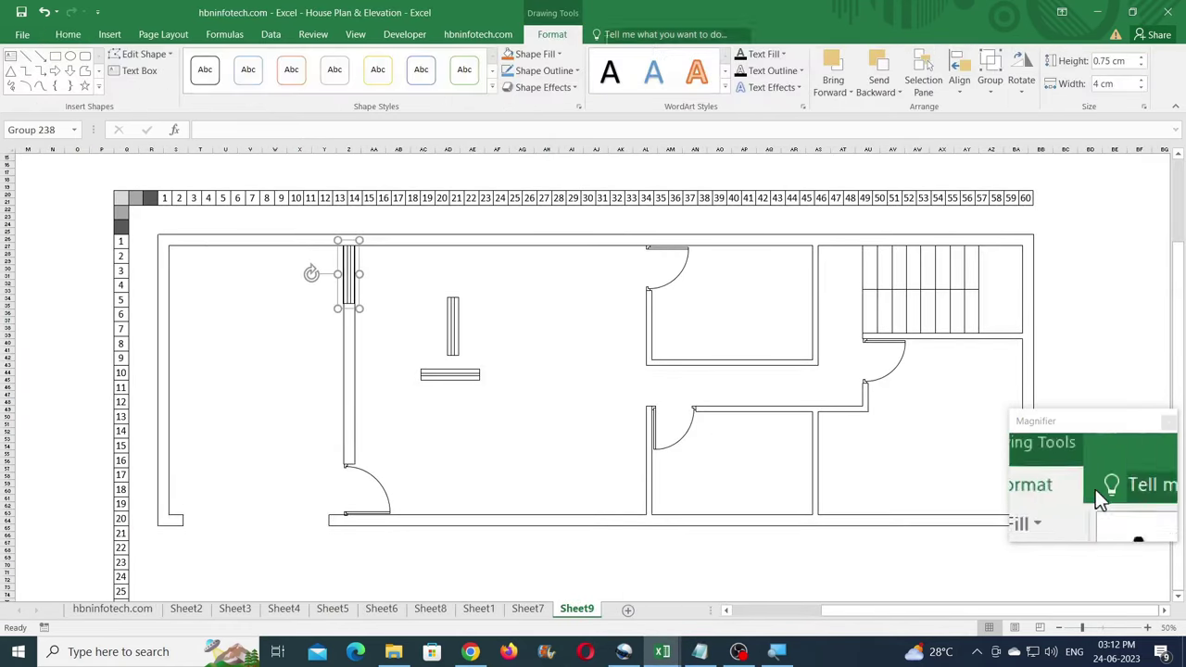
pyautogui.click(1123, 81)
pyautogui.write('2')
pyautogui.press('Return')
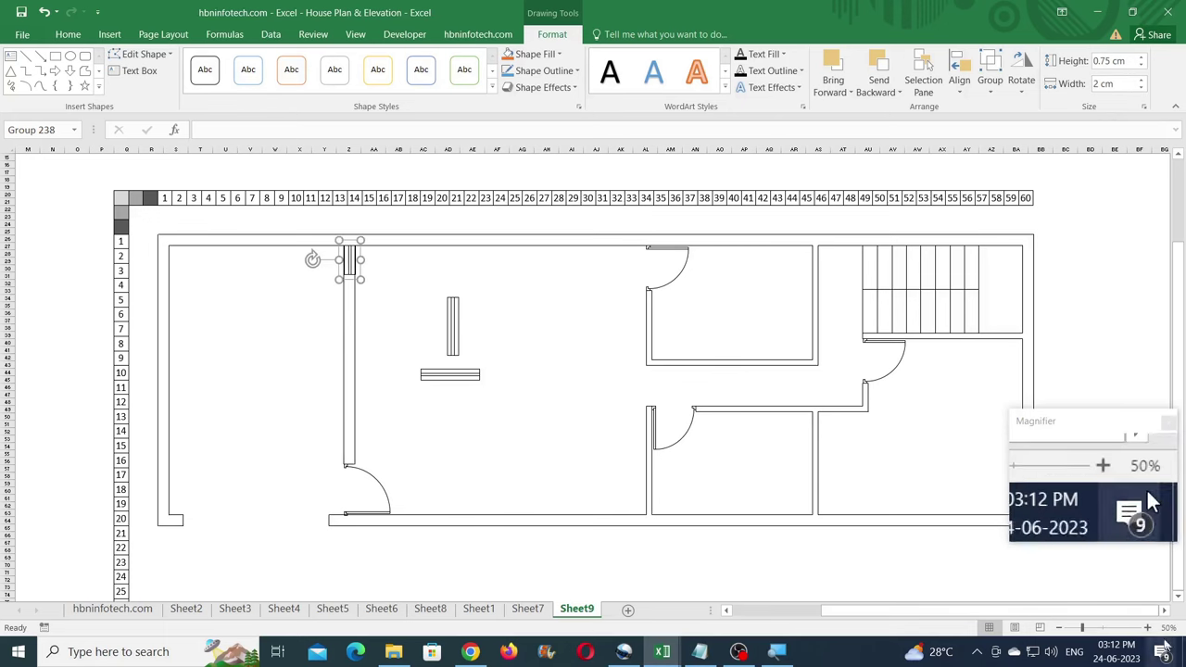
# - Copy the vertical window onto the dividing wall directly below the spacer and move the spacer beneath that window
pyautogui.click(1147, 627)
pyautogui.click(1147, 627)
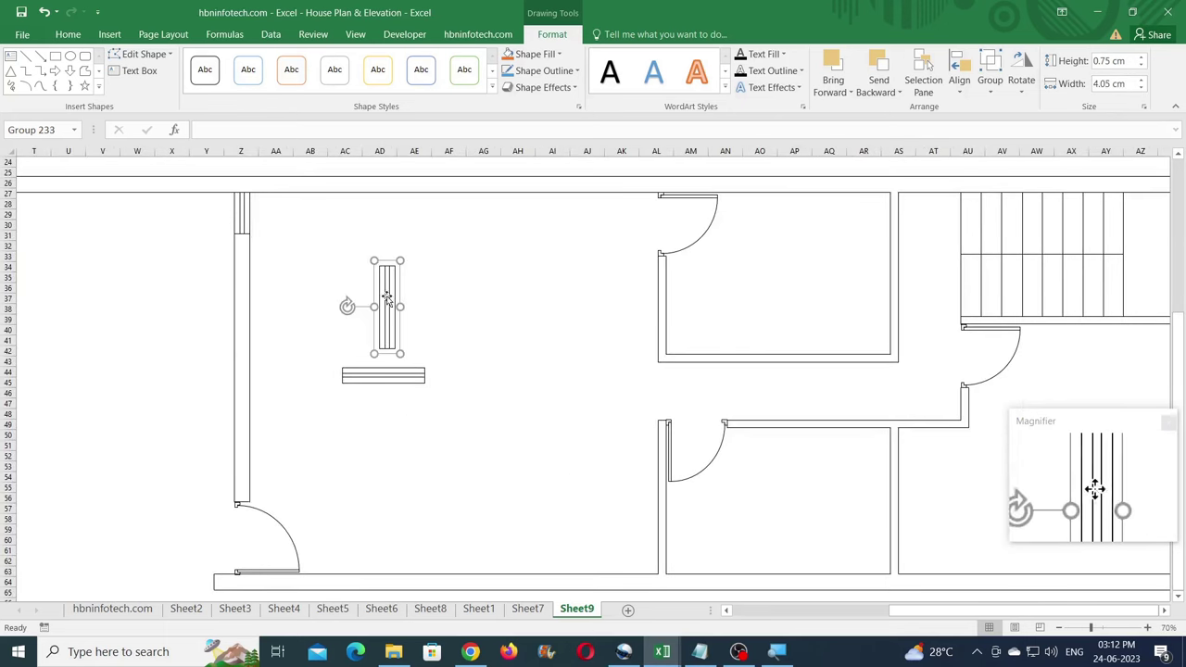
pyautogui.moveTo(243, 267); pyautogui.dragTo(244, 264)
pyautogui.moveTo(242, 207); pyautogui.dragTo(242, 334)
pyautogui.click(1112, 83)
pyautogui.write('3')
pyautogui.press('Return')
pyautogui.hotkey('ctrl', 'z')
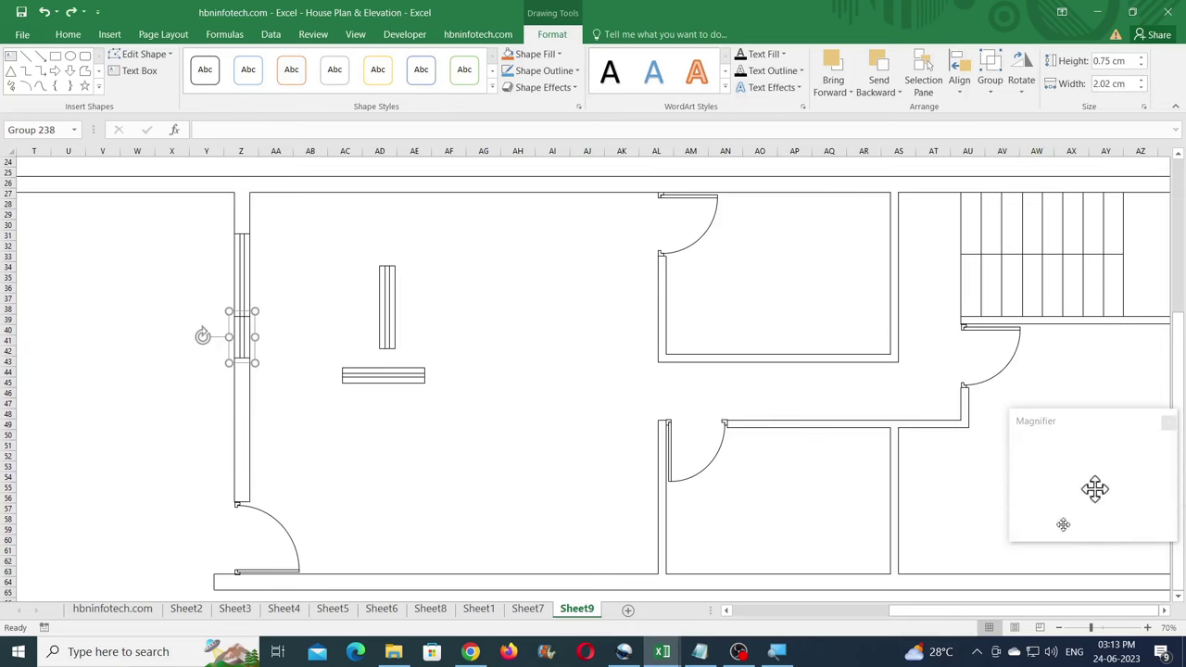
# - Set the spacer's width to 3 cm and align it directly beneath the window in the dividing wall
pyautogui.click(1058, 627)
pyautogui.click(1058, 627)
pyautogui.click(1117, 83)
pyautogui.write('3')
pyautogui.press('Return')
pyautogui.moveTo(349, 350); pyautogui.dragTo(348, 367)
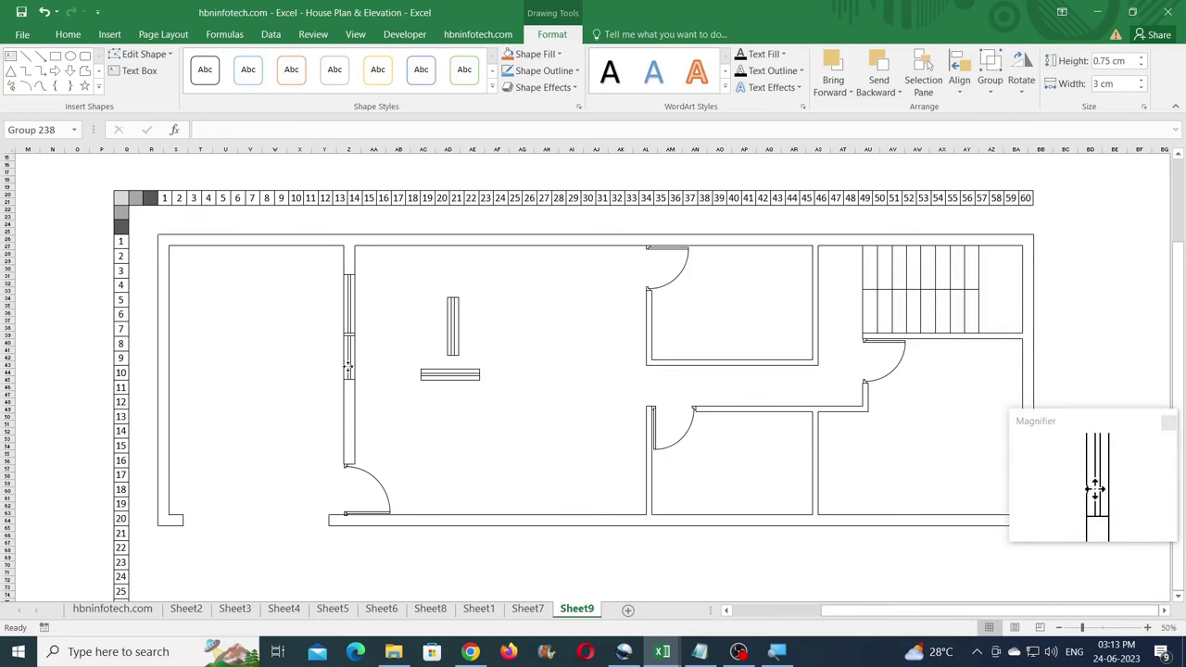
# - Create a second dividing-wall window 4 cm wide from a copy below the 3 cm spacer and delete the spacer
pyautogui.click(1112, 84)
pyautogui.write('4')
pyautogui.press('Return')
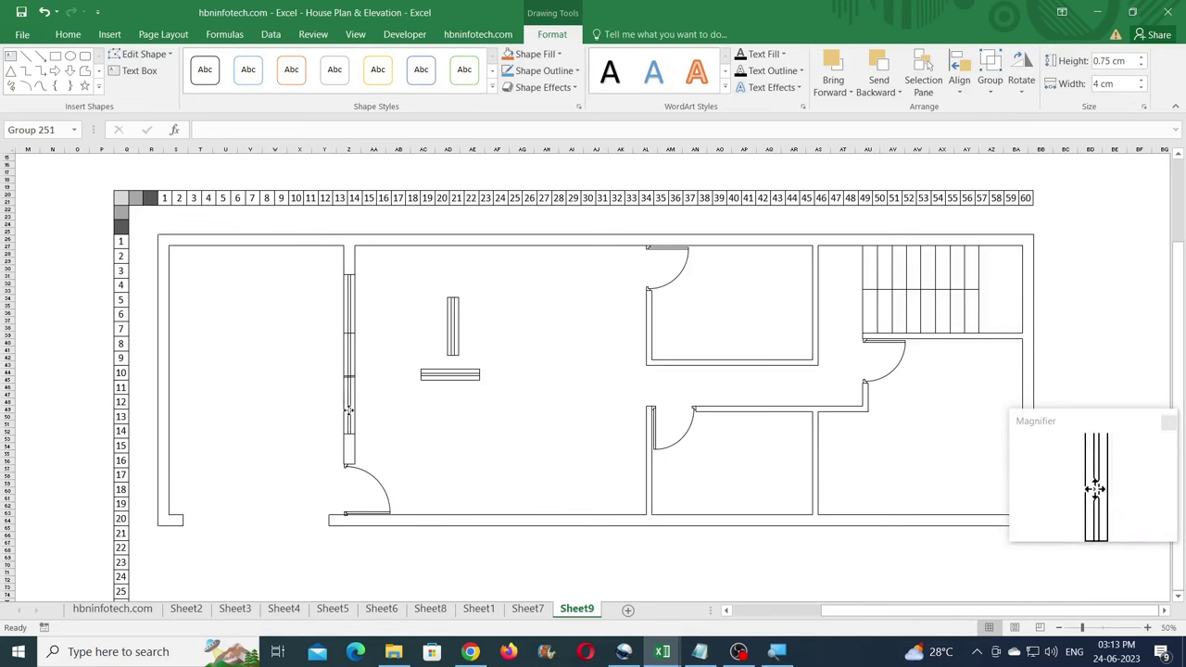
pyautogui.press('Delete')
# - Line up four copies of the horizontal window along the hall's upper wall and delete the first and third copies
pyautogui.click(458, 319)
pyautogui.click(463, 374)
pyautogui.moveTo(467, 375); pyautogui.dragTo(570, 250)
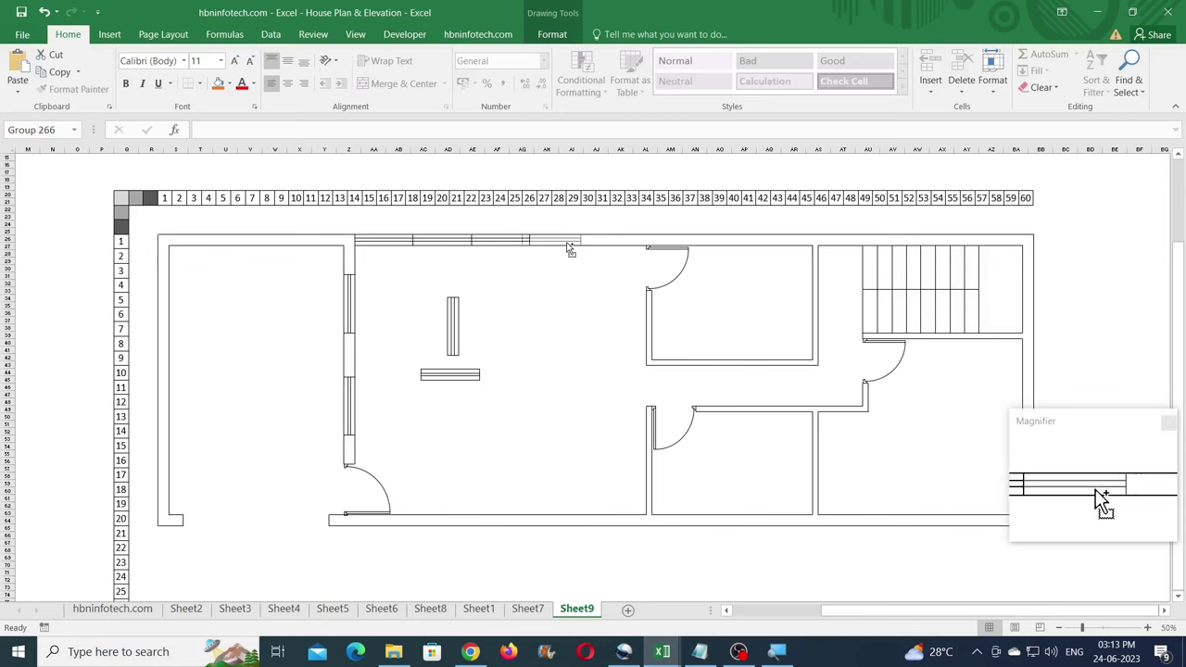
pyautogui.click(409, 244)
pyautogui.press('Delete')
pyautogui.click(503, 245)
pyautogui.press('Delete')
# - Copy both windows of the hall's upper wall straight down onto its lower wall
pyautogui.click(454, 246)
pyautogui.keyDown('ctrl'); pyautogui.click(554, 245); pyautogui.keyUp('ctrl')
pyautogui.moveTo(429, 248); pyautogui.dragTo(400, 521)
pyautogui.click(635, 551)
# - Copy the horizontal window to the lower middle room's bottom wall at its left corner and set the copy's width to 2 cm
pyautogui.moveTo(454, 376); pyautogui.dragTo(685, 519)
pyautogui.click(553, 35)
pyautogui.click(1114, 85)
pyautogui.write('2')
pyautogui.press('Return')
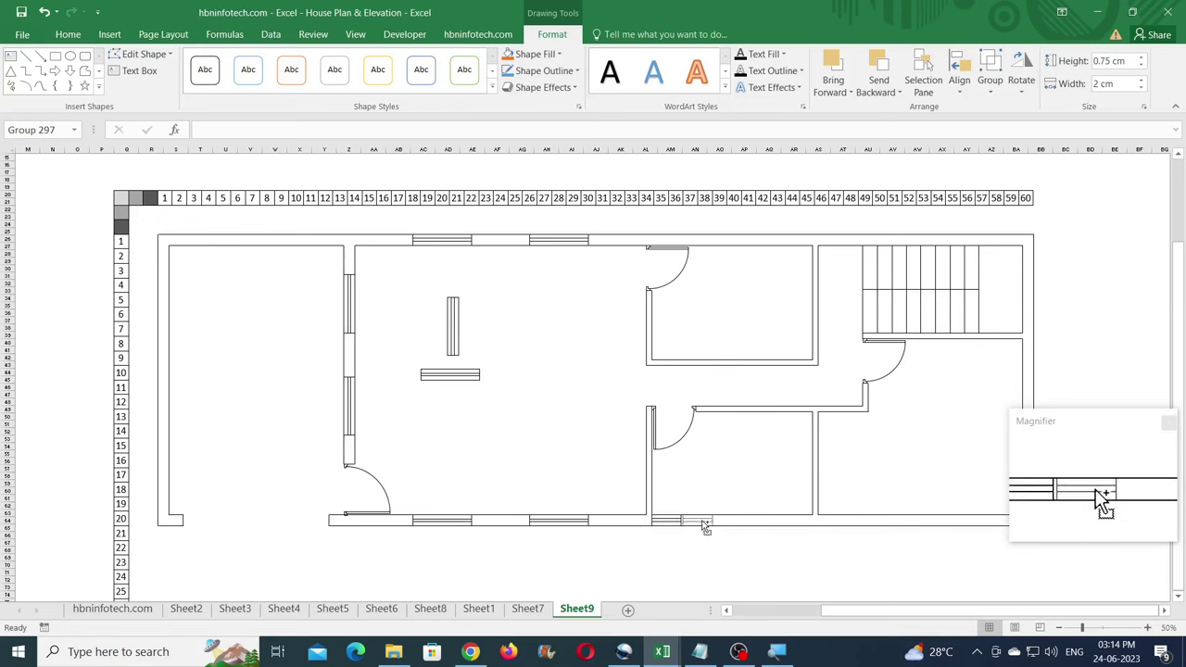
# - Copy the 2 cm window next to itself on the lower middle room's bottom wall and delete the corner copy
pyautogui.moveTo(703, 521); pyautogui.dragTo(700, 521)
pyautogui.click(666, 519)
pyautogui.press('Delete')
pyautogui.scroll(1, 713, 345)
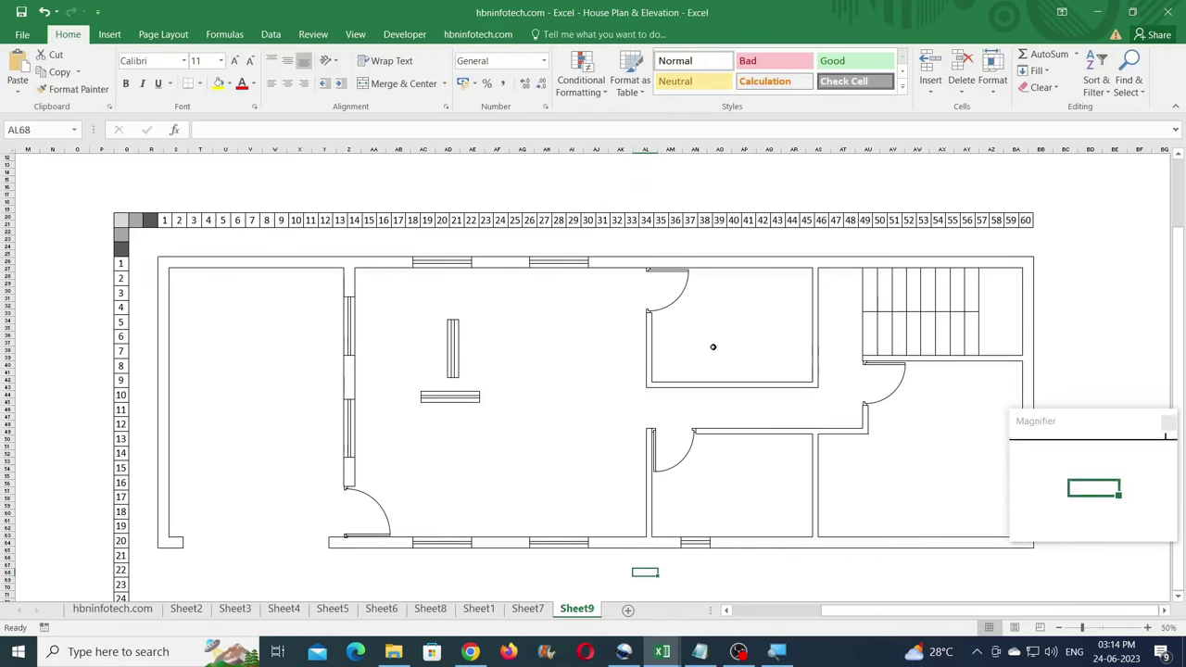
# - Copy a hall window to the upper middle room's top wall at its right corner and set the copy's width to 3 cm
pyautogui.click(552, 264)
pyautogui.moveTo(776, 260); pyautogui.dragTo(737, 262)
pyautogui.click(553, 36)
pyautogui.click(1116, 83)
pyautogui.write('3')
pyautogui.press('Return')
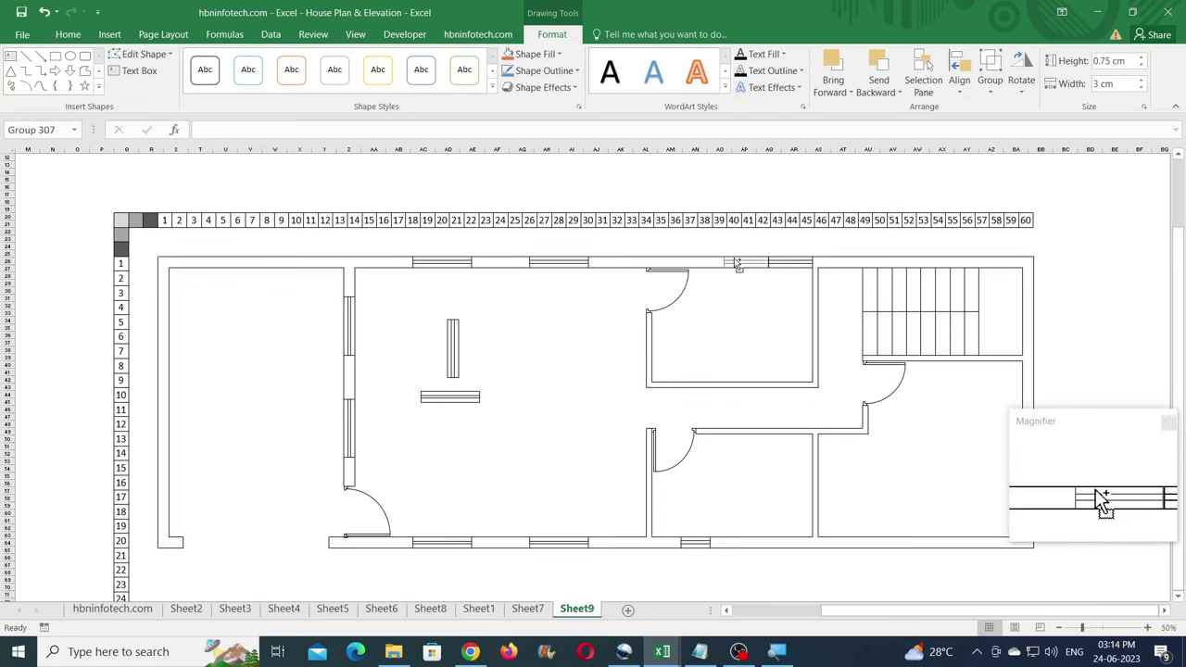
# - Make the copy beside the 3 cm spacer a 4 cm wide window and remove the spacer from the upper middle room's top wall
pyautogui.tripleClick(1112, 84)
pyautogui.write('4')
pyautogui.press('Return')
pyautogui.press('Escape')
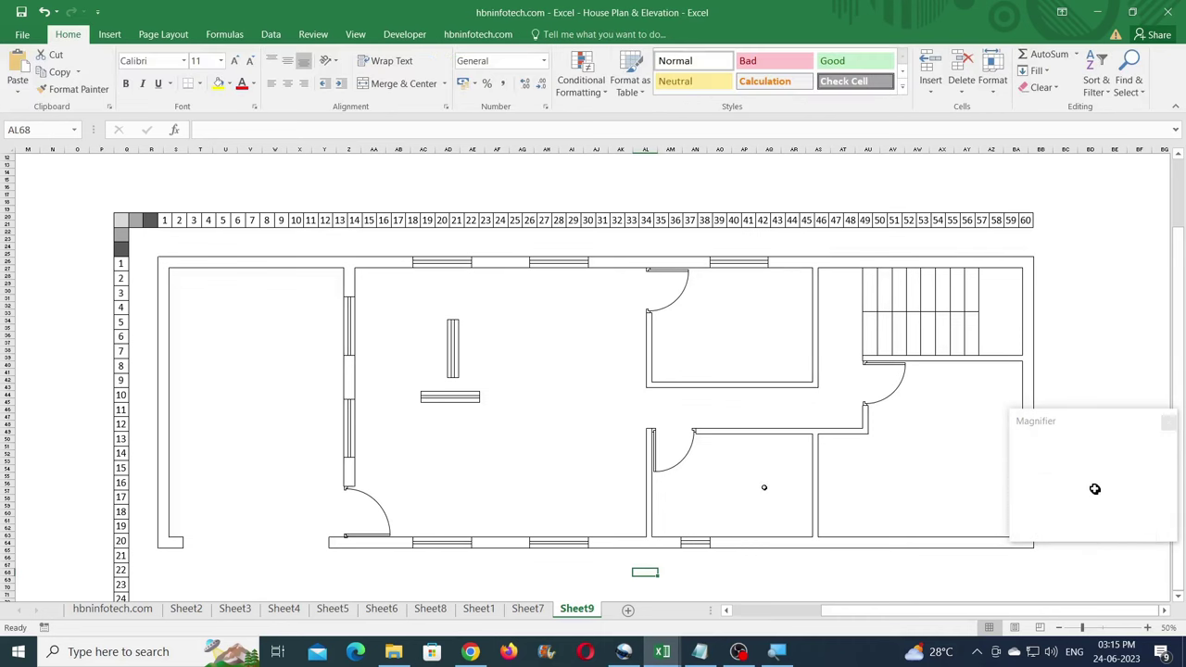
# - Add a 4 cm wide window to the bedroom's right outer wall, offset from the stair wall by a removable 3 cm spacer copy
pyautogui.click(1165, 611)
pyautogui.moveTo(354, 347)
pyautogui.mouseDown()
pyautogui.moveTo(318, 339)
pyautogui.moveTo(847, 339)
pyautogui.moveTo(931, 400)
pyautogui.mouseUp()
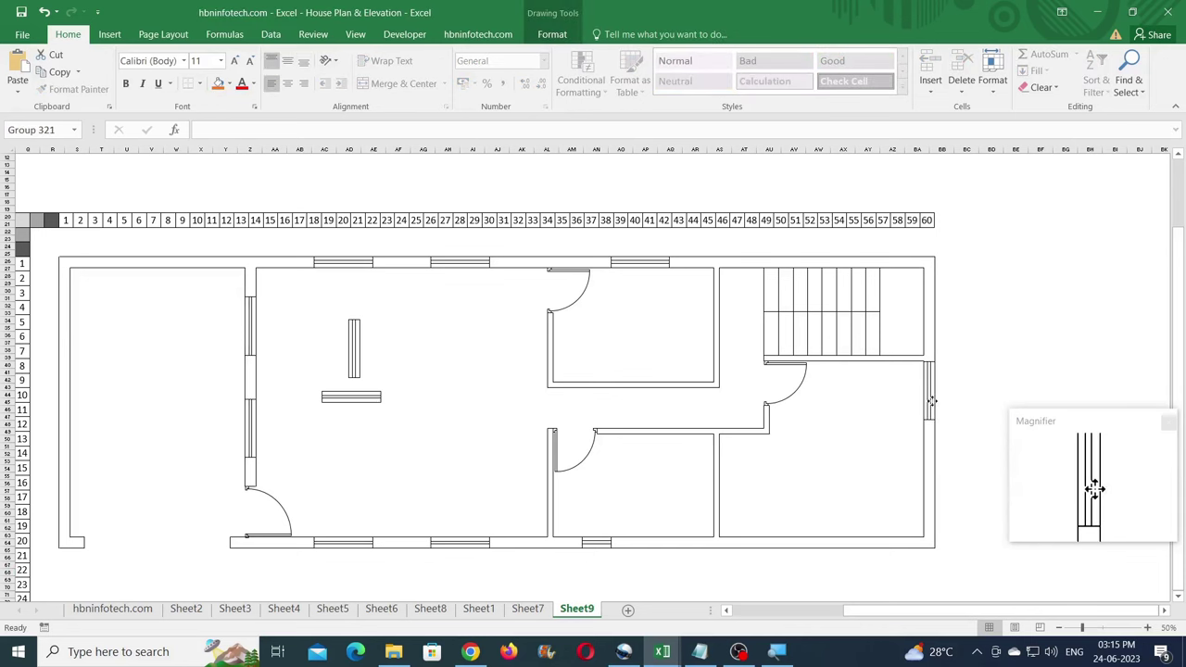
pyautogui.click(552, 34)
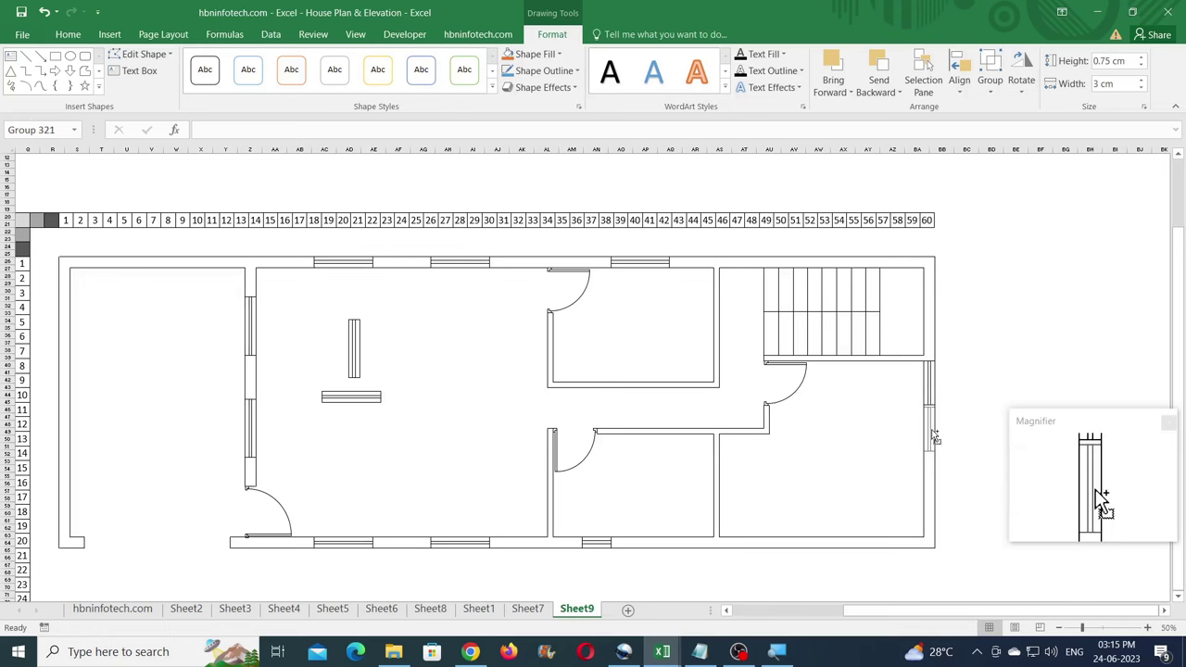
pyautogui.write('4')
pyautogui.press('Return')
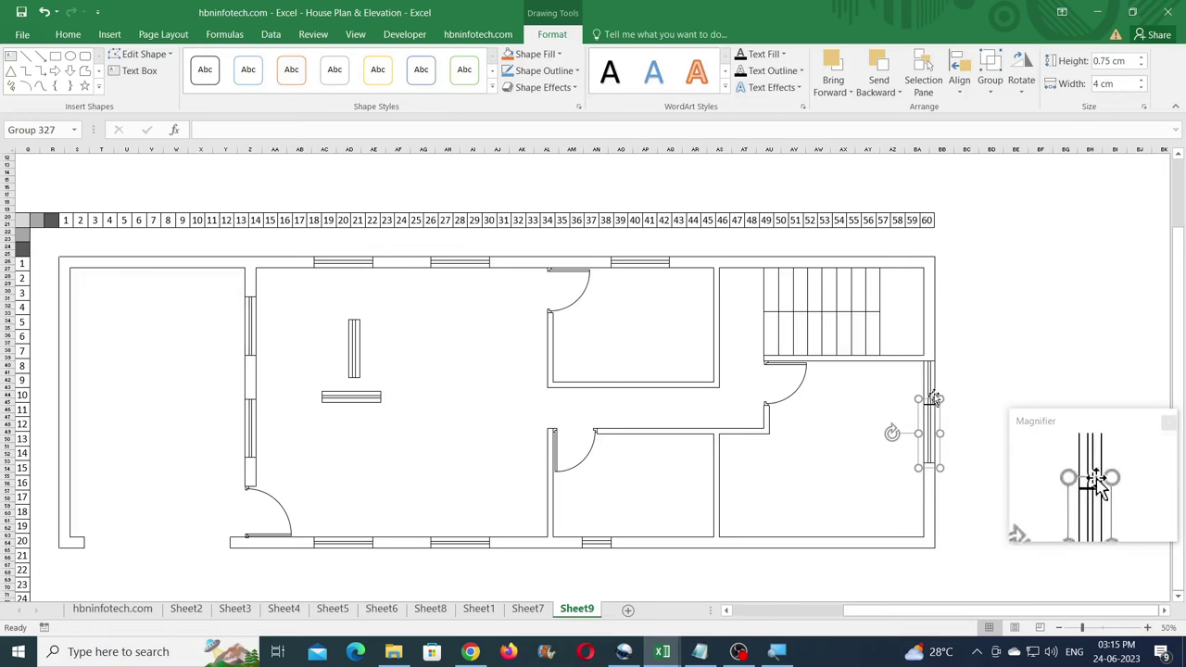
pyautogui.click(831, 450)
# - Place two horizontal window copies end to end on the bedroom's bottom wall from its left corner and delete the corner copy
pyautogui.click(331, 401)
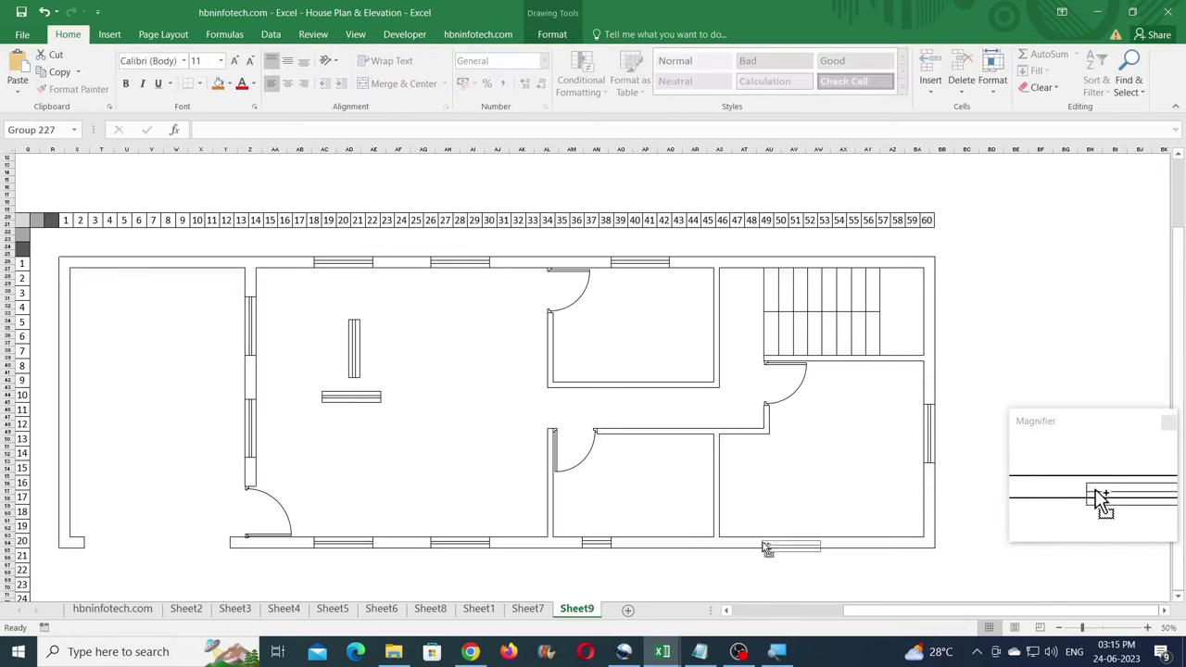
pyautogui.moveTo(730, 545); pyautogui.dragTo(793, 554)
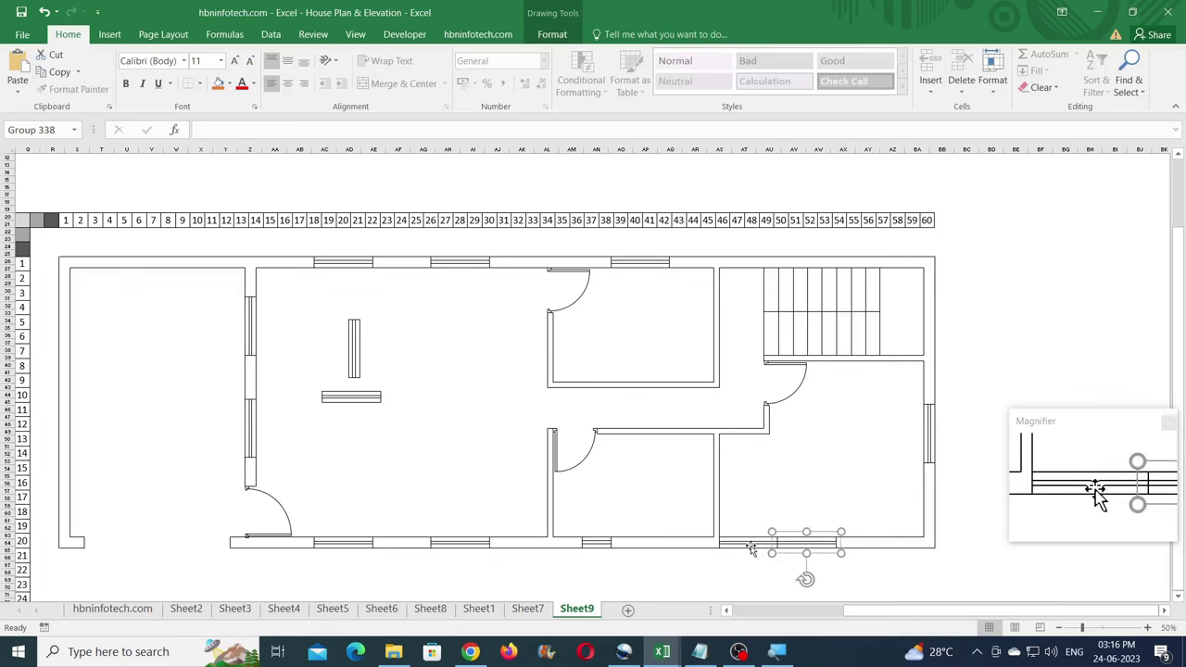
pyautogui.click(751, 548)
pyautogui.press('Delete')
# - Delete the spare vertical and horizontal window symbols inside the hall
pyautogui.click(355, 352)
pyautogui.press('Delete')
pyautogui.click(363, 396)
pyautogui.press('Delete')
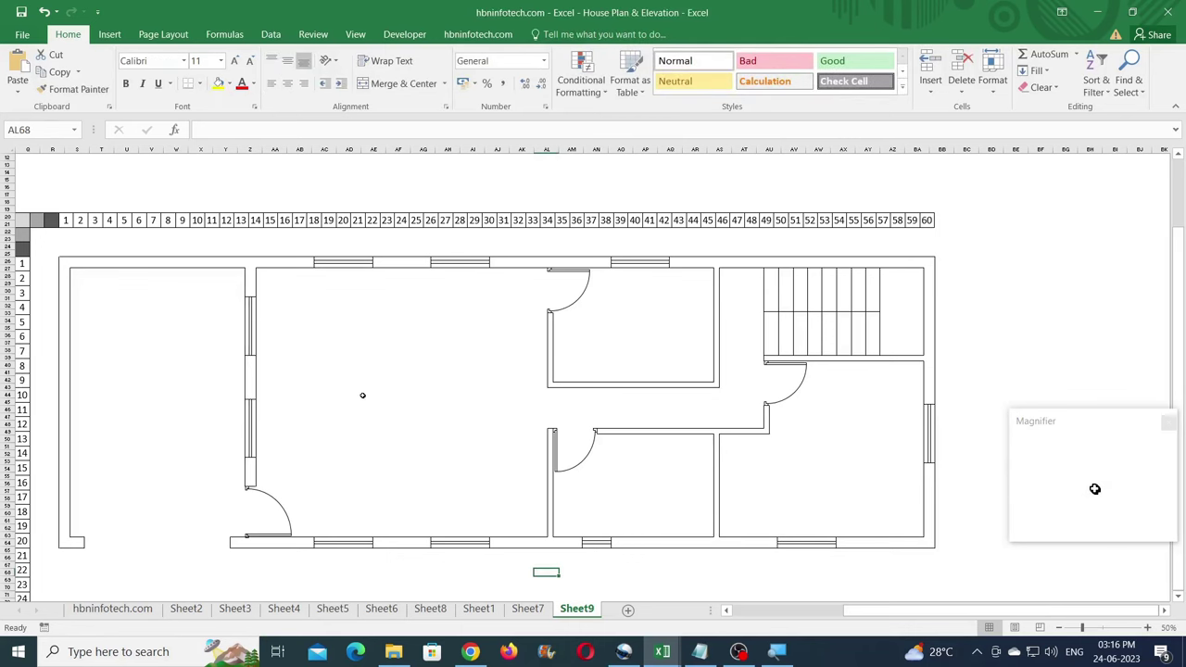
# - Copy the square glass table, three-seat sofa and armchair symbols from the Excel Floor Plan Symbols workbook
pyautogui.click(726, 611)
pyautogui.click(1178, 154)
pyautogui.click(1178, 596)
pyautogui.click(741, 538)
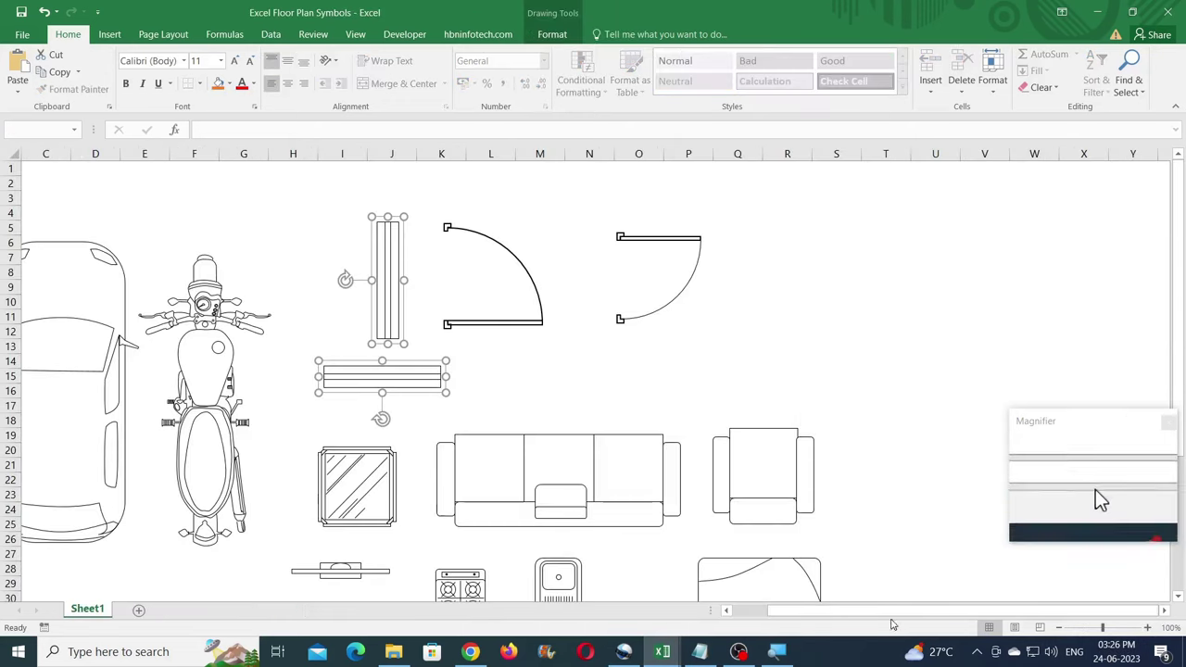
pyautogui.scroll(-1, 639, 342)
pyautogui.hscroll(-1, 640, 343)
pyautogui.click(59, 72)
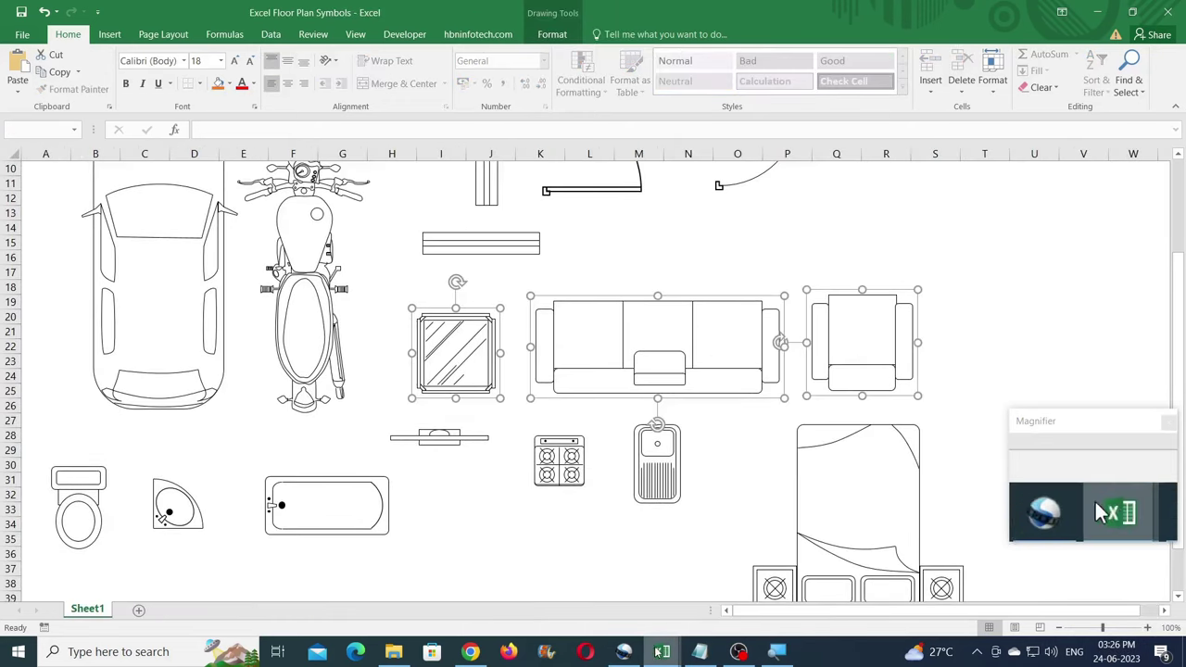
# - Paste the table, sofa and armchair into Sheet9 of the house plan and move them into the hall
pyautogui.moveTo(658, 651)
pyautogui.click(582, 572)
pyautogui.click(16, 67)
pyautogui.moveTo(661, 559); pyautogui.dragTo(412, 345)
# - Move the glass table to the hall's upper left corner and the sofa and armchair near its bottom wall
pyautogui.click(328, 353)
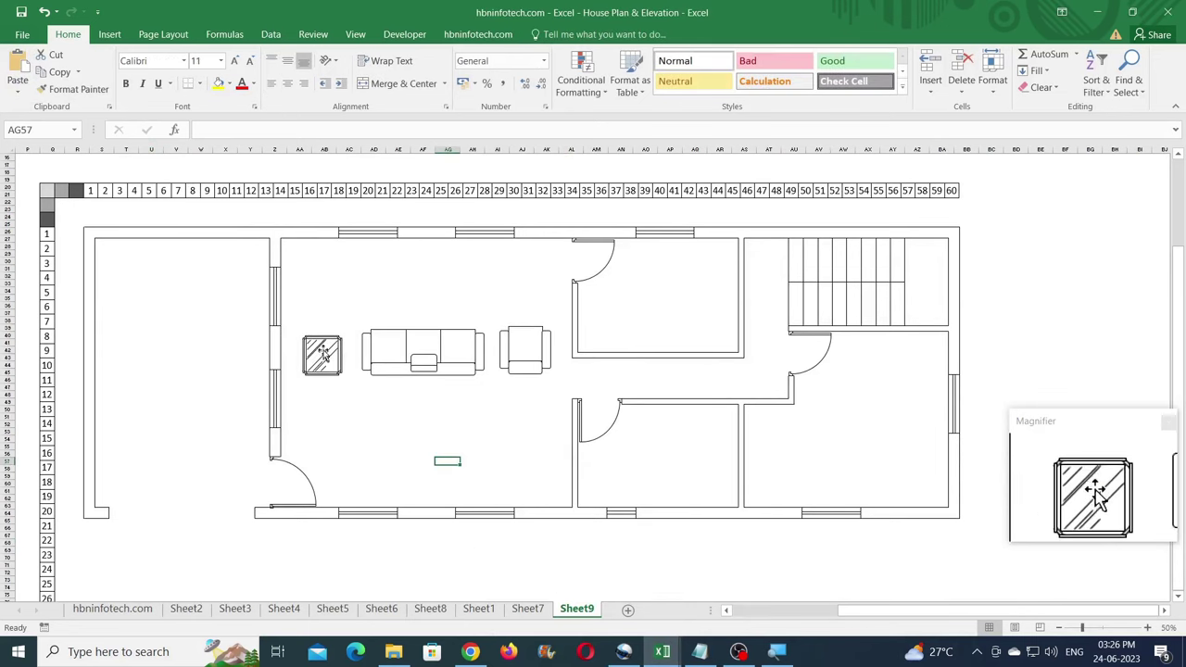
pyautogui.moveTo(328, 353); pyautogui.dragTo(310, 275)
pyautogui.click(530, 348)
pyautogui.moveTo(530, 348); pyautogui.dragTo(535, 469)
pyautogui.click(494, 365)
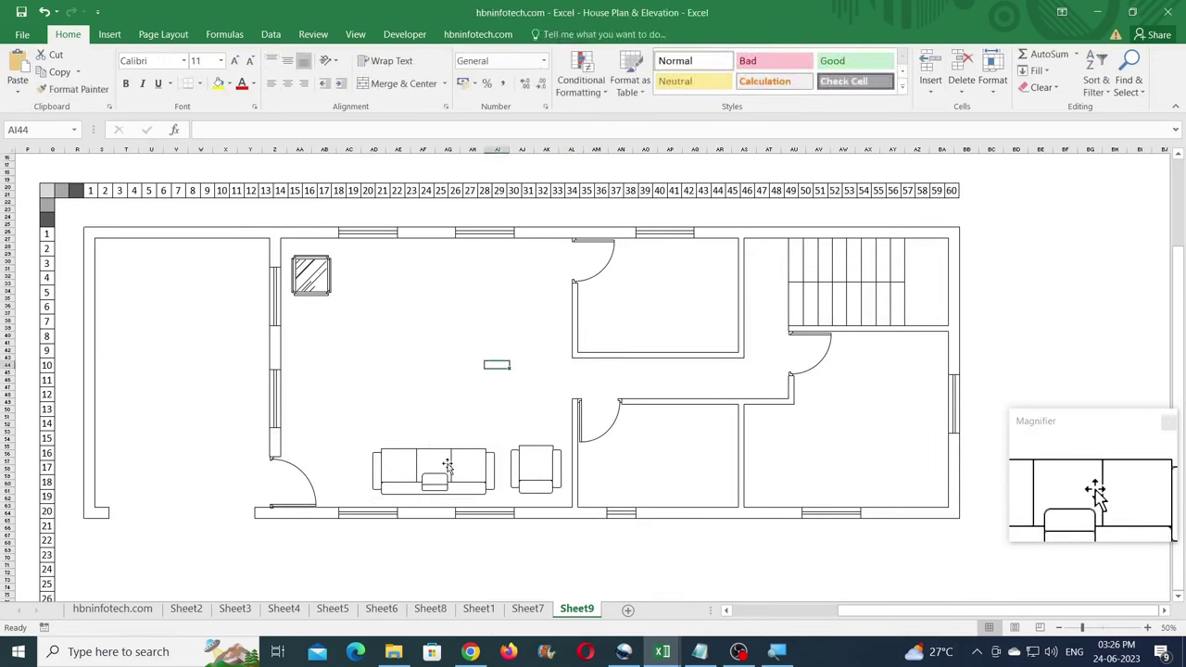
# - Duplicate the three-seat sofa, rotate the copy upright and place it along the hall's left wall below the glass table
pyautogui.keyDown('ctrl'); pyautogui.moveTo(448, 463); pyautogui.dragTo(389, 354); pyautogui.keyUp('ctrl')
pyautogui.keyDown('shift'); pyautogui.moveTo(374, 416); pyautogui.dragTo(323, 353); pyautogui.keyUp('shift')
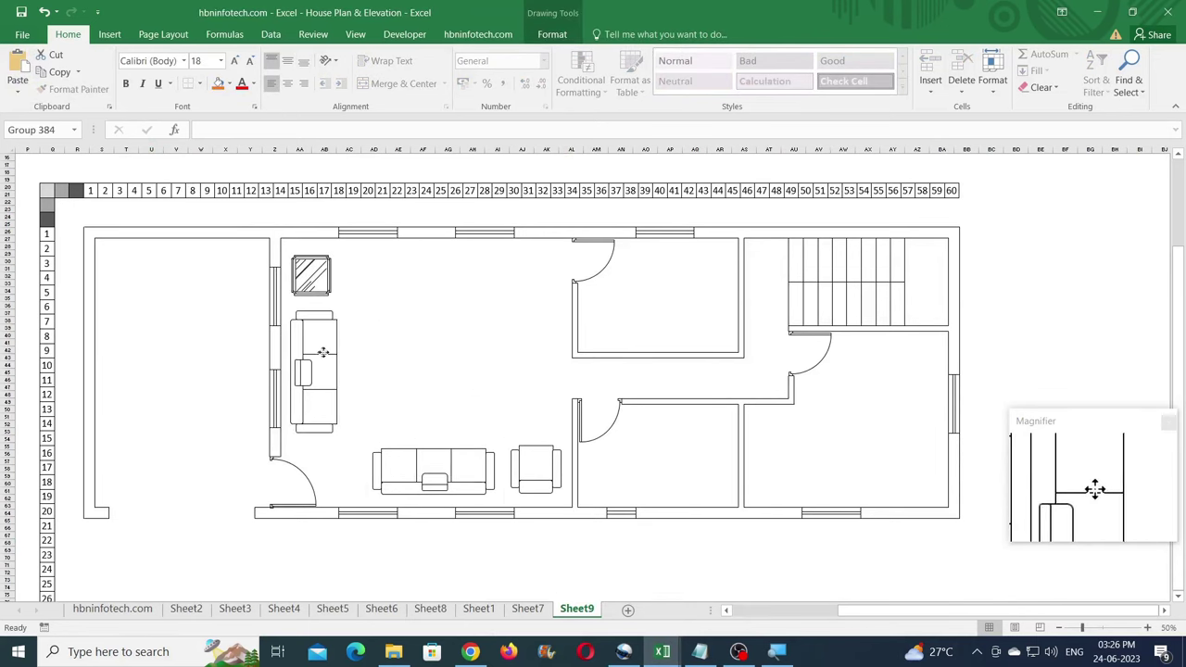
pyautogui.click(447, 357)
# - Copy the car and motorcycle symbols from the Excel Floor Plan Symbols workbook and return to the house plan
pyautogui.moveTo(661, 651)
pyautogui.click(746, 593)
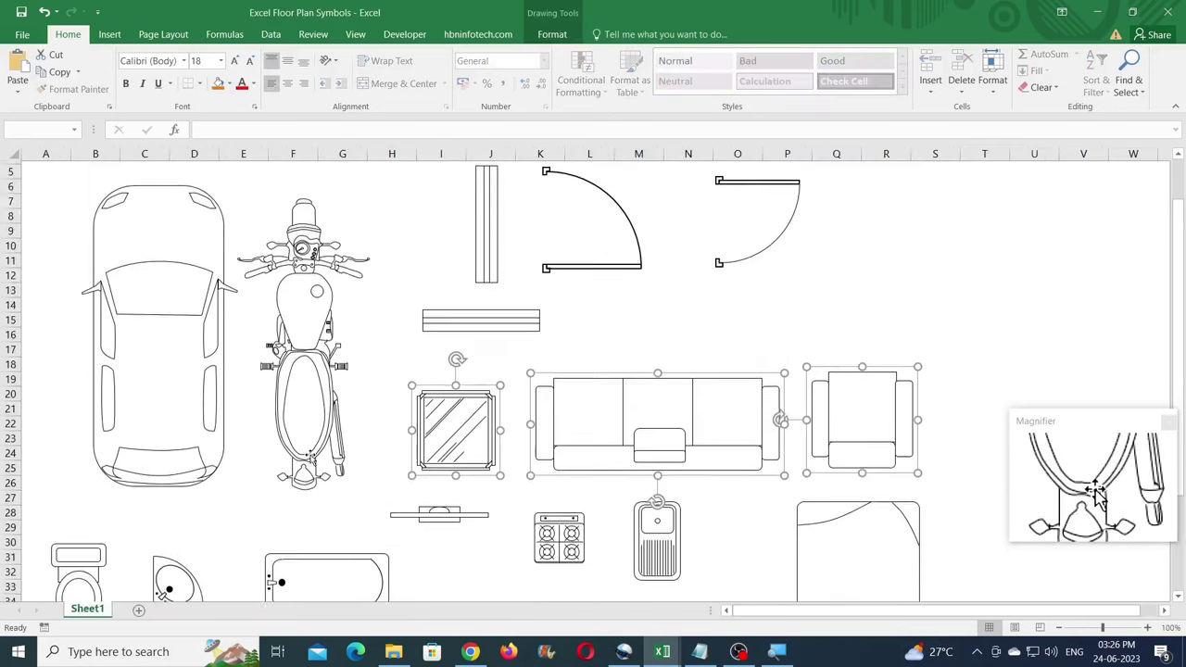
pyautogui.click(220, 267)
pyautogui.keyDown('ctrl'); pyautogui.click(292, 278); pyautogui.keyUp('ctrl')
pyautogui.click(60, 72)
pyautogui.moveTo(662, 651)
pyautogui.click(576, 593)
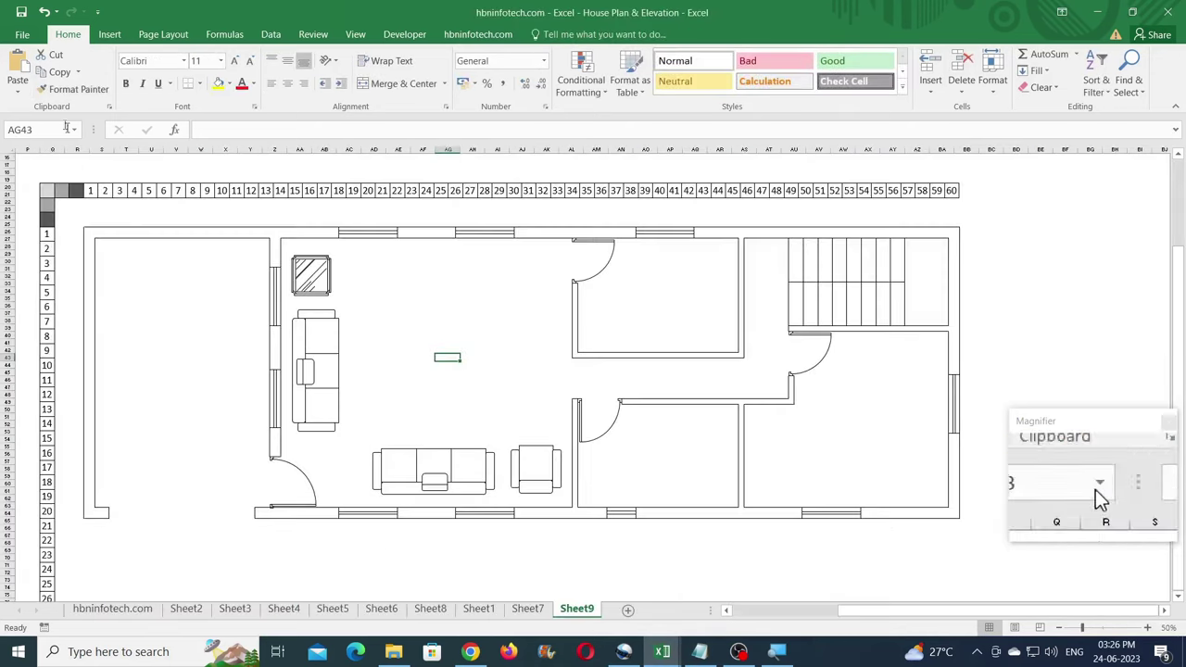
# - Paste the car and motorcycle into Sheet9 and position them side by side in the upper part of the porch
pyautogui.click(17, 64)
pyautogui.moveTo(499, 361); pyautogui.dragTo(173, 257)
pyautogui.click(310, 208)
pyautogui.click(236, 288)
pyautogui.hotkey('ctrl', 'Right')
pyautogui.hotkey('ctrl', 'Right')
pyautogui.hotkey('ctrl', 'Right')
pyautogui.hotkey('ctrl', 'Right')
pyautogui.hotkey('ctrl', 'Right')
pyautogui.hotkey('ctrl', 'Right')
pyautogui.hotkey('ctrl', 'Right')
pyautogui.hotkey('ctrl', 'Right')
pyautogui.moveTo(239, 289); pyautogui.dragTo(207, 289)
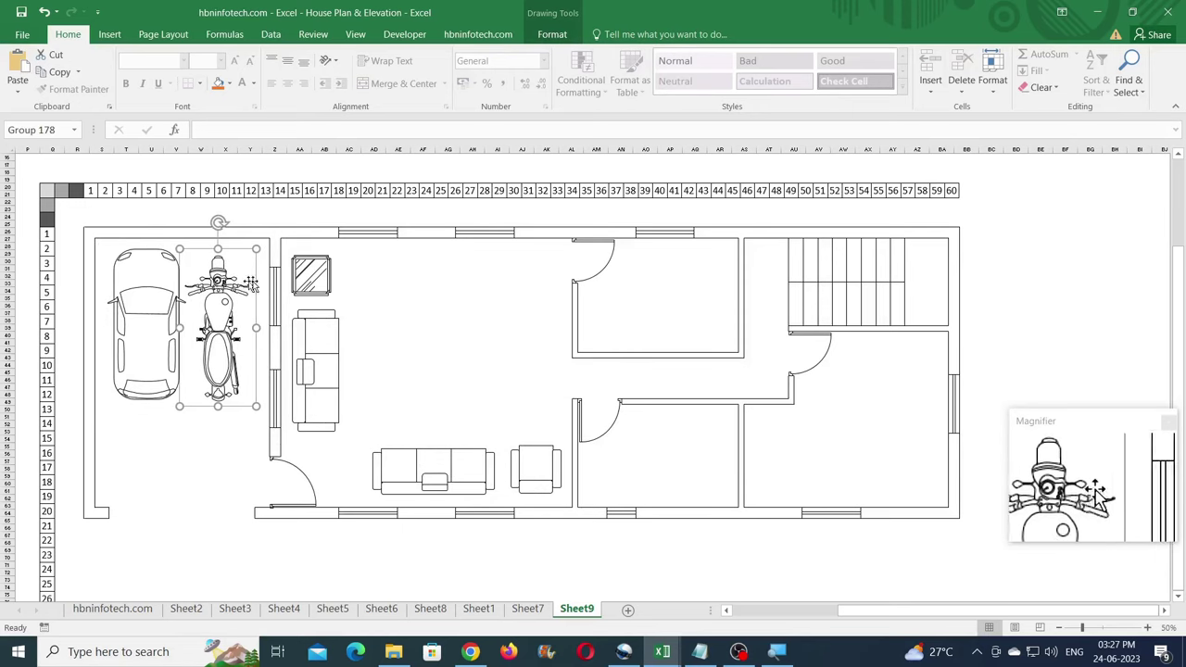
pyautogui.click(472, 361)
# - Copy the TV symbol from the Excel Floor Plan Symbols workbook, paste it into Sheet9 and place it at the hall's upper wall
pyautogui.click(662, 652)
pyautogui.scroll(-3, 593, 370)
pyautogui.click(439, 437)
pyautogui.click(59, 74)
pyautogui.click(661, 651)
pyautogui.click(583, 569)
pyautogui.hotkey('ctrl', 'v')
pyautogui.moveTo(477, 356); pyautogui.dragTo(481, 252)
pyautogui.click(503, 337)
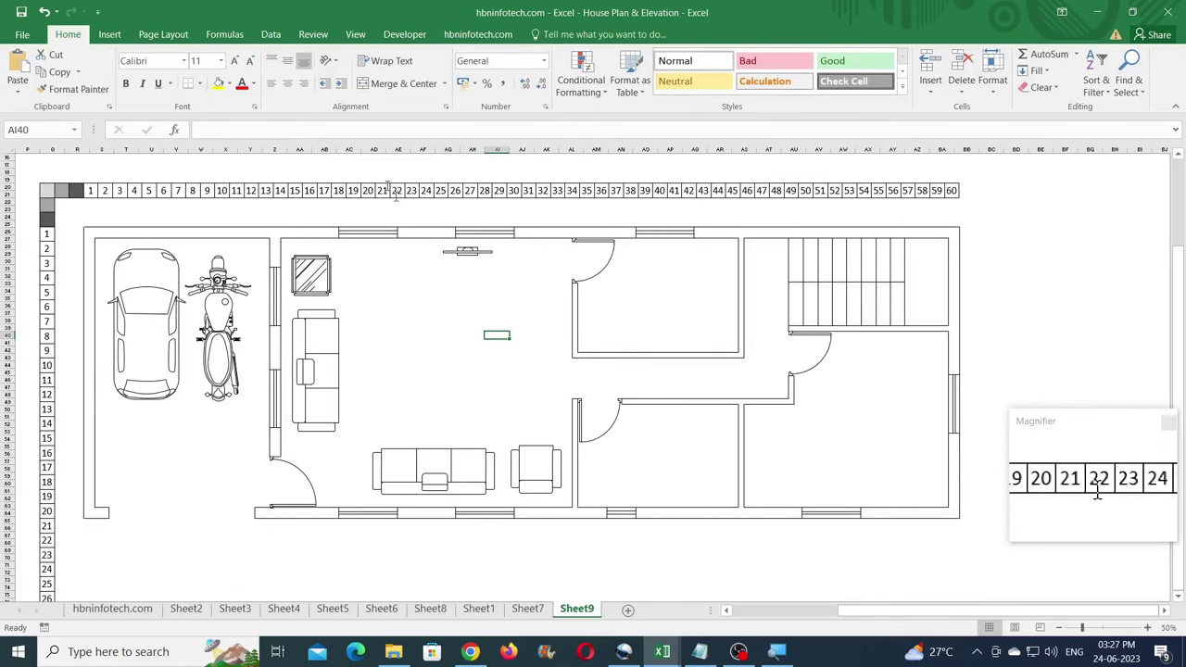
# - Draw a 2 cm by 2 cm guide square and position squares in the kitchen's lower left and upper right corners
pyautogui.click(109, 35)
pyautogui.click(248, 54)
pyautogui.click(272, 89)
pyautogui.moveTo(620, 287)
pyautogui.mouseDown()
pyautogui.moveTo(661, 326)
pyautogui.moveTo(593, 338)
pyautogui.moveTo(722, 252)
pyautogui.mouseUp()
pyautogui.click(1109, 83)
pyautogui.write('2')
pyautogui.click(1111, 60)
pyautogui.write('2')
pyautogui.press('Return')
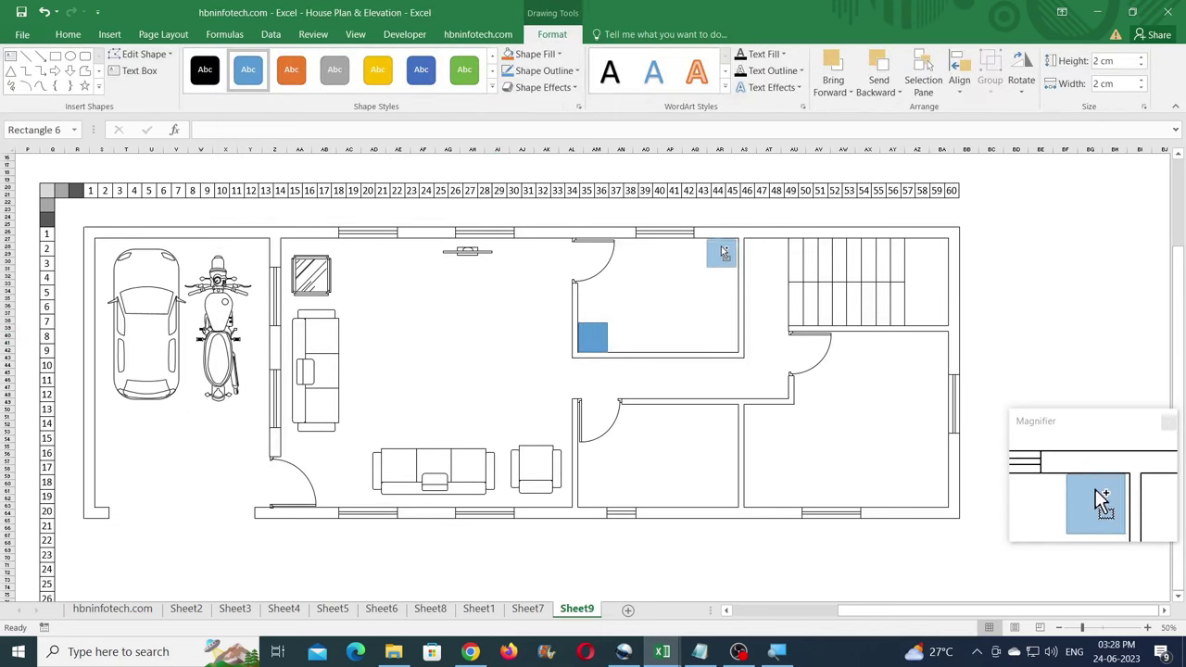
# - Form an L-shaped kitchen counter from copied wall lines at the guide squares' edges, delete both squares and trim the lines' overlap
pyautogui.moveTo(637, 352); pyautogui.dragTo(641, 319)
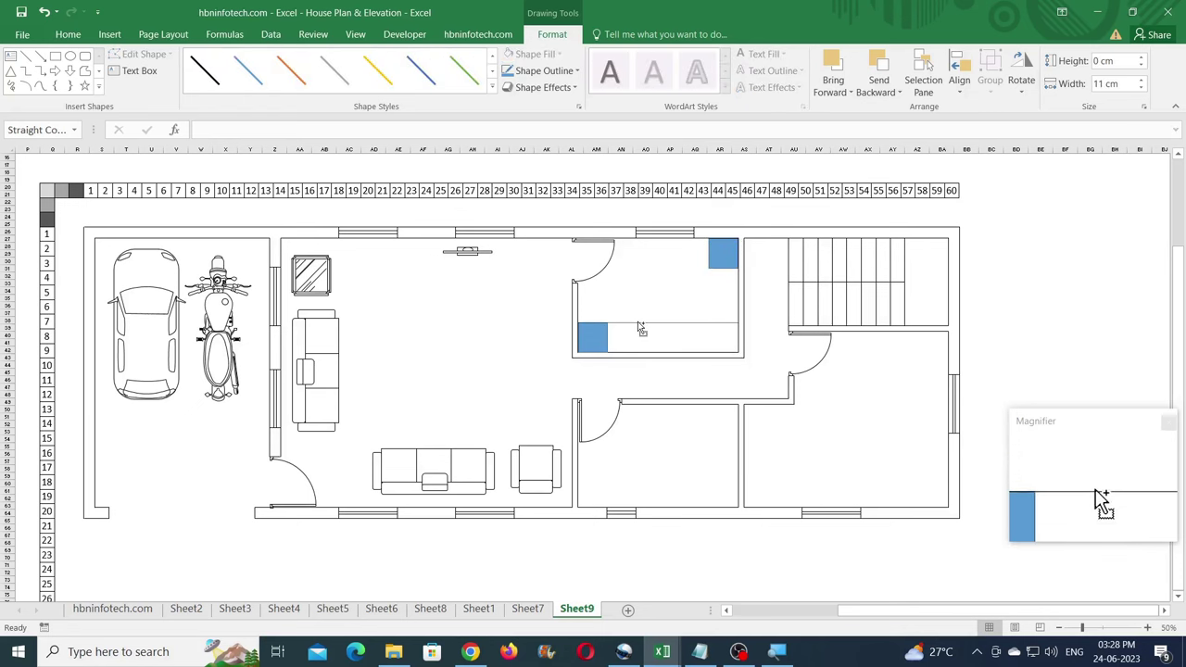
pyautogui.click(723, 254)
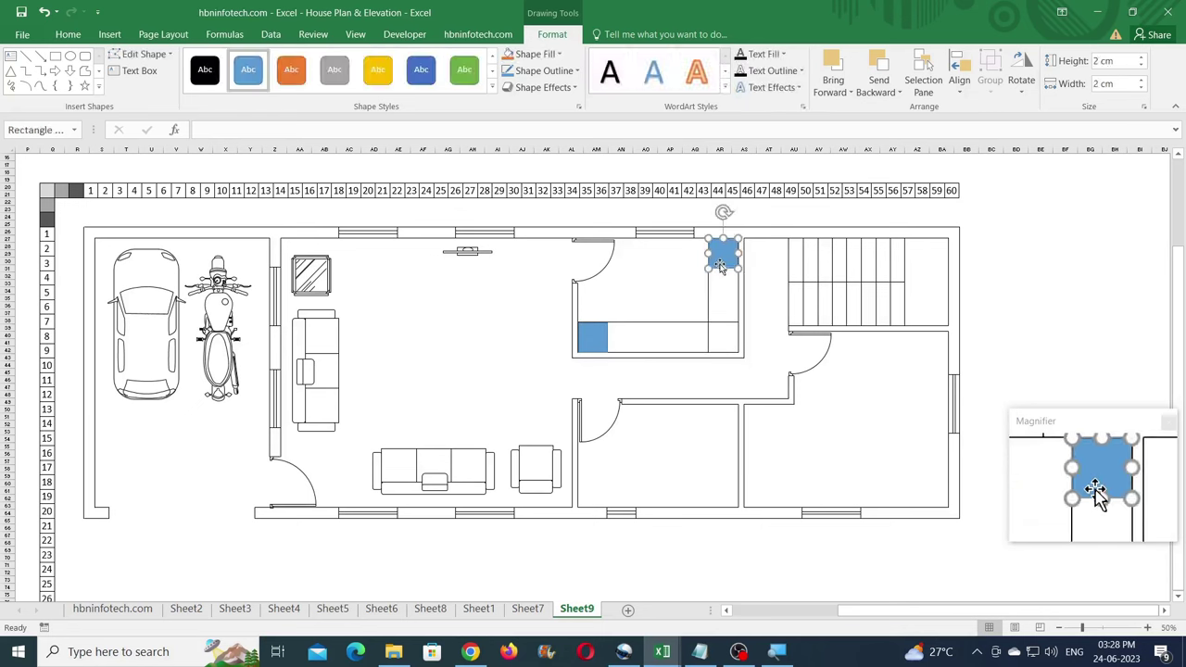
pyautogui.press('Delete')
pyautogui.click(592, 338)
pyautogui.press('Delete')
pyautogui.click(739, 321)
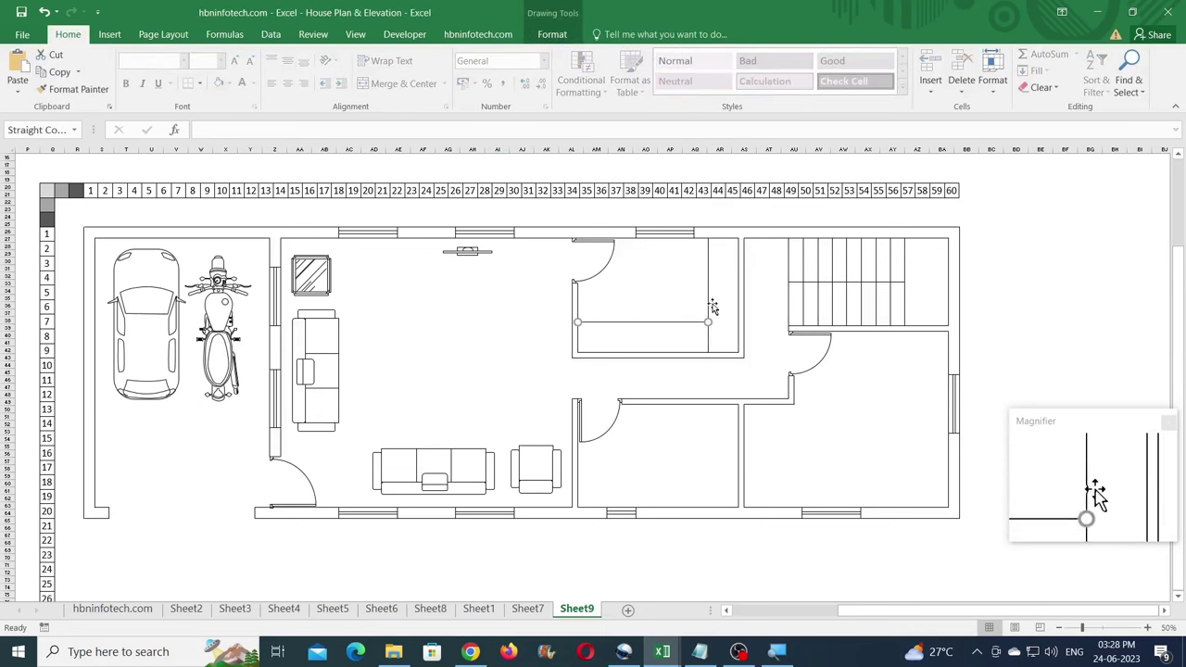
pyautogui.click(672, 286)
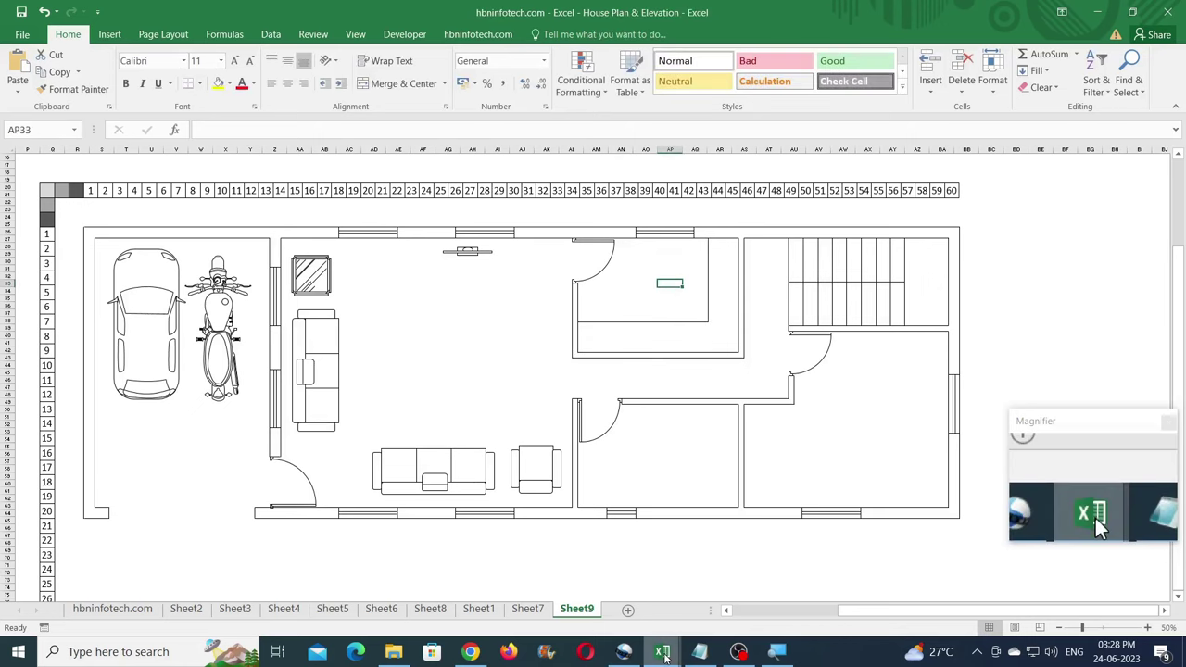
# - Copy the sink and gas stove symbols from the Excel Floor Plan Symbols workbook and return to the house plan
pyautogui.click(661, 651)
pyautogui.click(639, 582)
pyautogui.click(654, 484)
pyautogui.keyDown('ctrl'); pyautogui.click(560, 448); pyautogui.keyUp('ctrl')
pyautogui.click(58, 72)
pyautogui.click(663, 651)
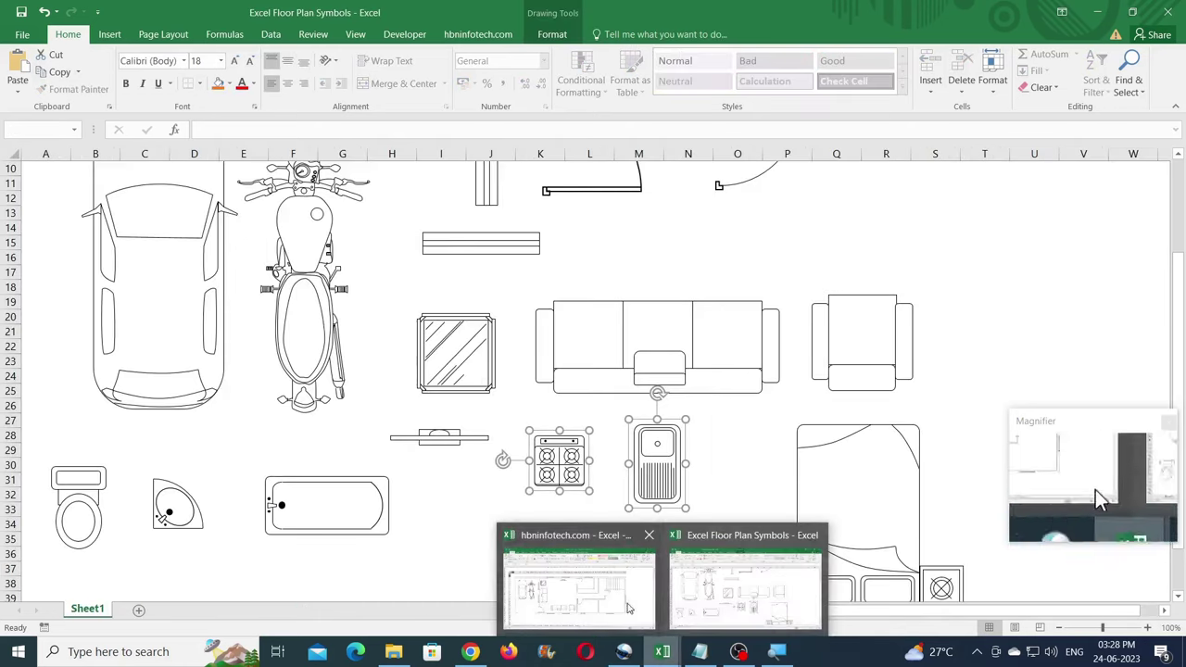
pyautogui.click(559, 582)
# - Paste the sink and stove, placing the sink at the counter's upper right corner and the stove on the lower counter
pyautogui.click(18, 69)
pyautogui.moveTo(723, 262); pyautogui.dragTo(721, 254)
pyautogui.press('Right')
pyautogui.press('Right')
pyautogui.press('Right')
pyautogui.moveTo(670, 303); pyautogui.dragTo(671, 339)
pyautogui.press('Left')
pyautogui.press('Left')
pyautogui.press('Left')
pyautogui.press('Left')
pyautogui.press('Left')
pyautogui.press('Left')
pyautogui.press('Left')
pyautogui.press('Left')
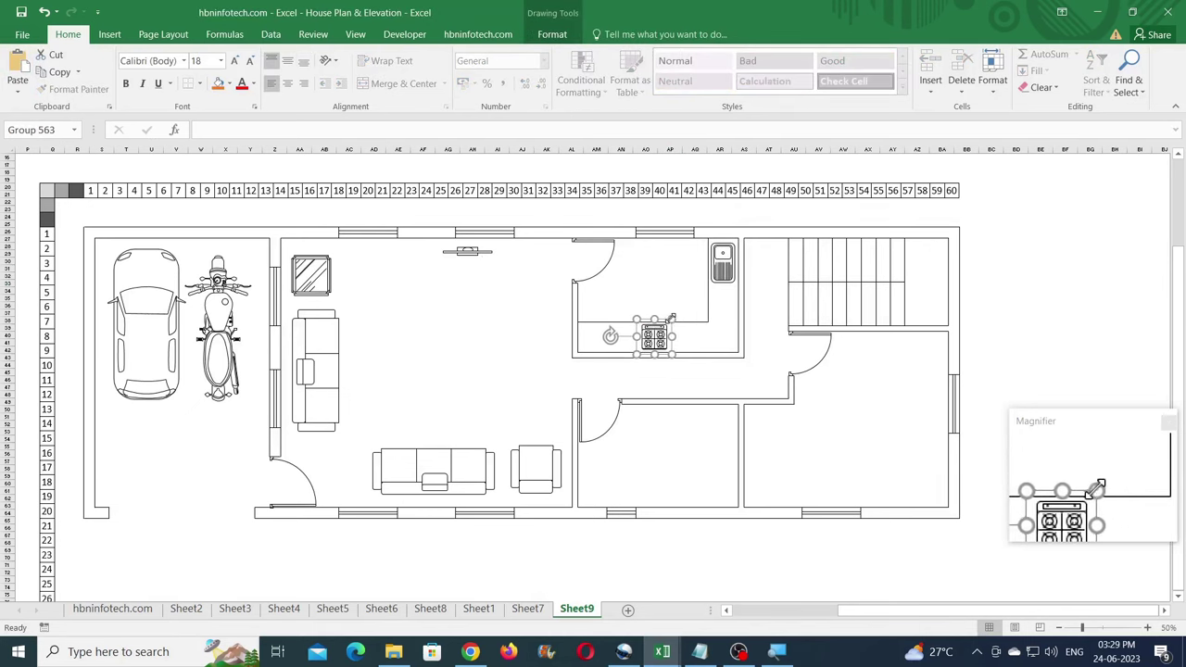
pyautogui.click(648, 271)
# - Copy the corner basin, toilet and bathtub symbols from the Excel Floor Plan Symbols workbook and return to the house plan
pyautogui.click(662, 652)
pyautogui.click(673, 561)
pyautogui.click(189, 502)
pyautogui.keyDown('ctrl'); pyautogui.click(104, 489); pyautogui.keyUp('ctrl')
pyautogui.keyDown('ctrl'); pyautogui.click(267, 493); pyautogui.keyUp('ctrl')
pyautogui.click(59, 71)
pyautogui.click(662, 651)
pyautogui.click(577, 583)
# - Paste the bathroom fixtures and arrange the basin lower left, the toilet near the upper wall and the bathtub lower right in the bathroom
pyautogui.click(18, 69)
pyautogui.moveTo(727, 289); pyautogui.dragTo(594, 497)
pyautogui.click(841, 476)
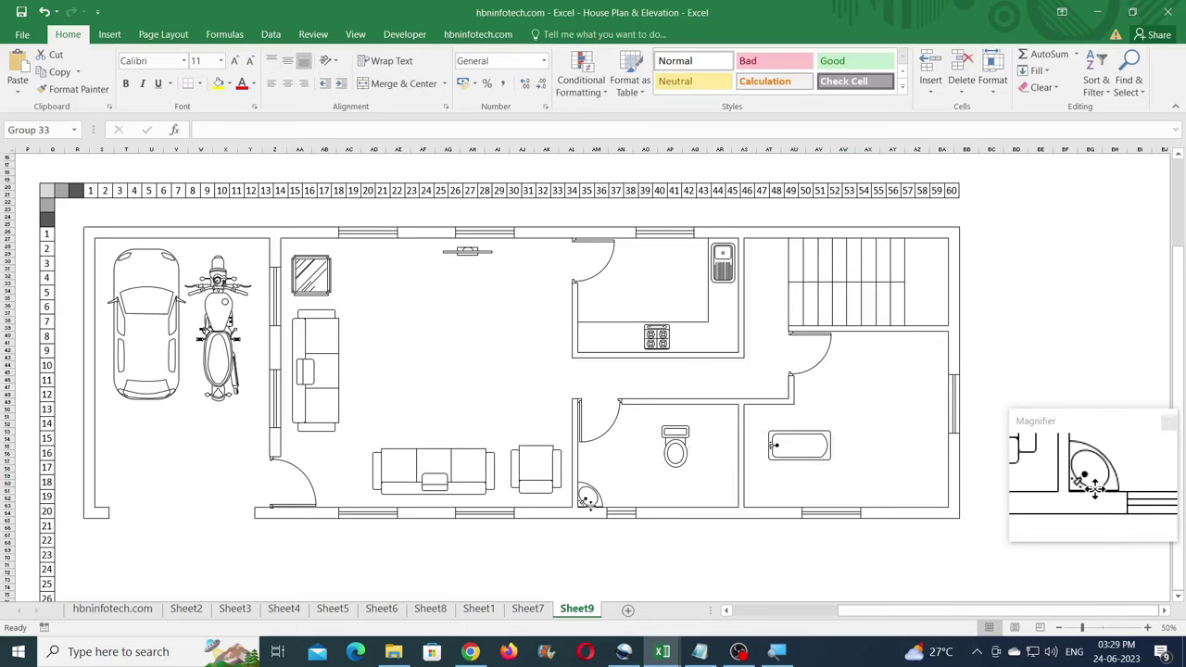
pyautogui.click(587, 503)
pyautogui.moveTo(808, 435); pyautogui.dragTo(714, 478)
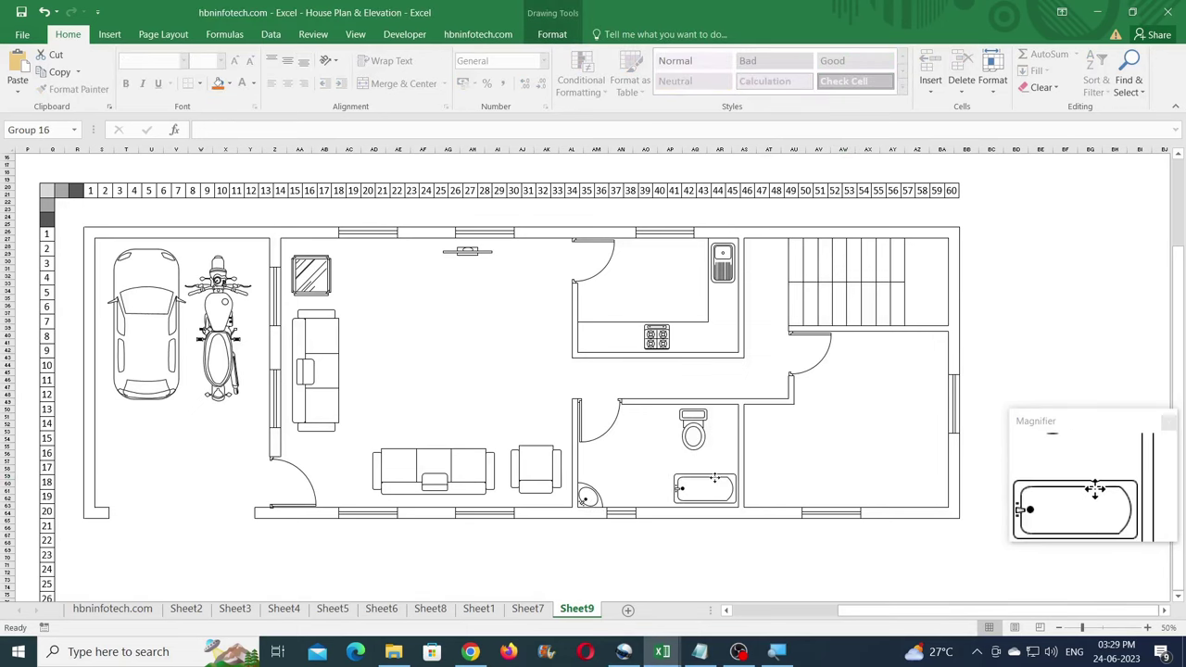
# - Paste the bed symbol from the Excel Floor Plan Symbols workbook and place it against the bedroom's lower wall, near the right corner
pyautogui.moveTo(662, 651)
pyautogui.click(768, 578)
pyautogui.click(630, 604)
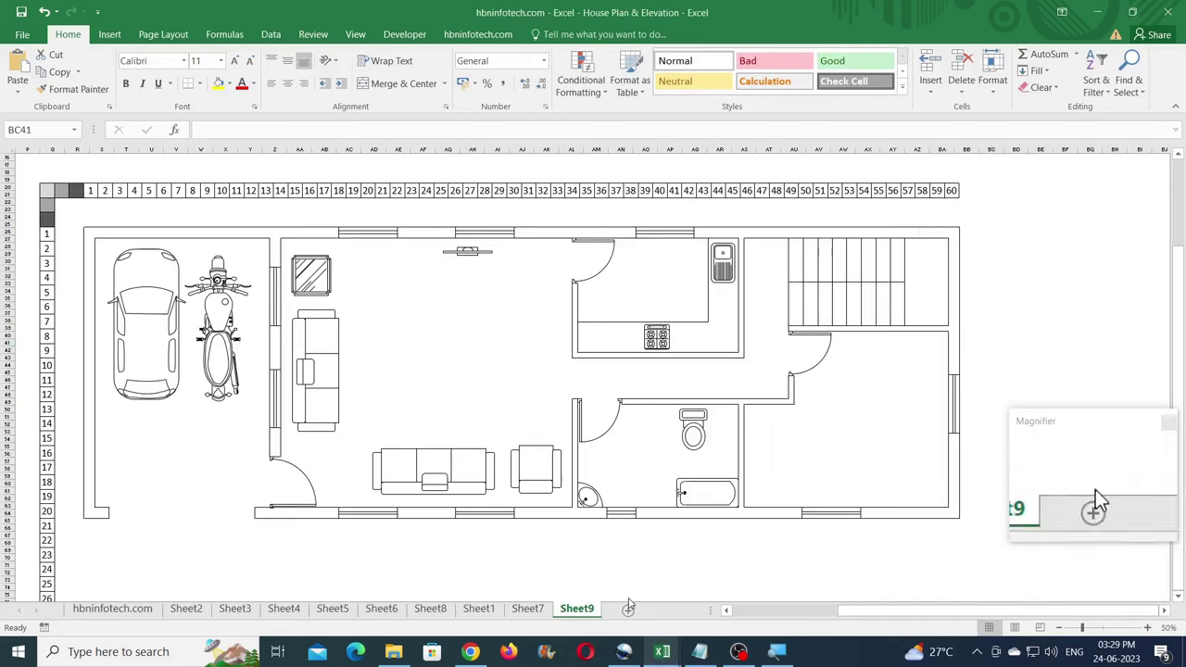
pyautogui.click(19, 67)
pyautogui.moveTo(1017, 337); pyautogui.dragTo(871, 400)
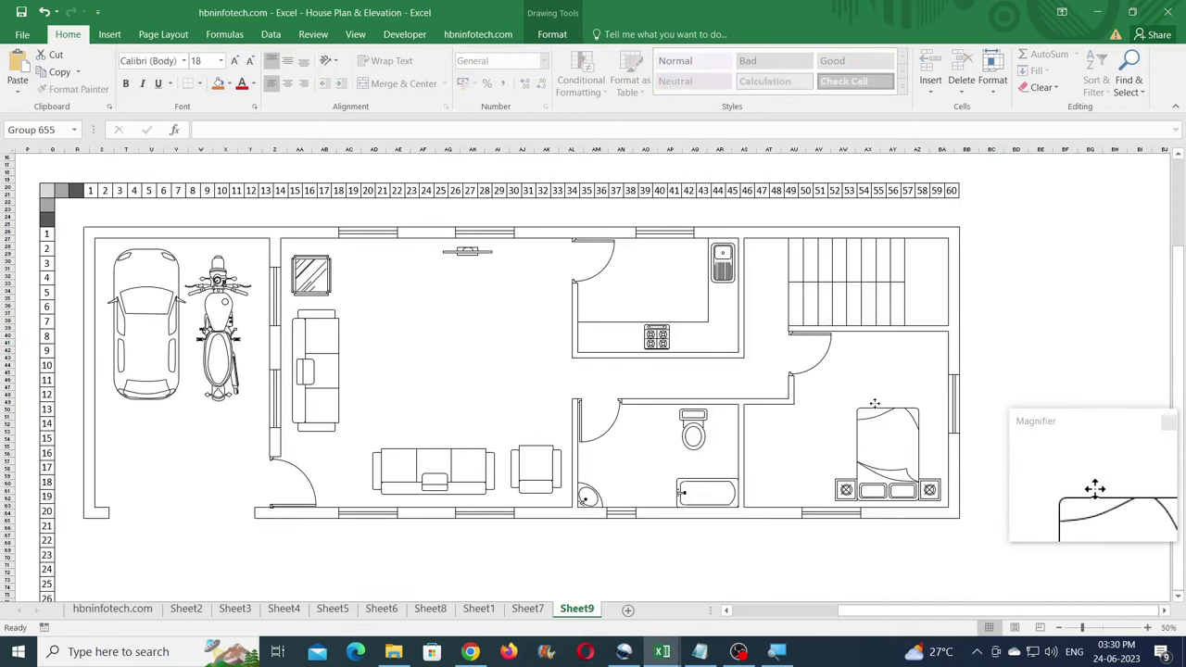
pyautogui.press('Right')
# - Duplicate the hall's TV symbol and place the copy at the bedroom's upper wall, opposite the bed
pyautogui.click(470, 251)
pyautogui.moveTo(469, 251); pyautogui.dragTo(915, 363)
pyautogui.moveTo(917, 250); pyautogui.dragTo(907, 349)
pyautogui.click(1021, 311)
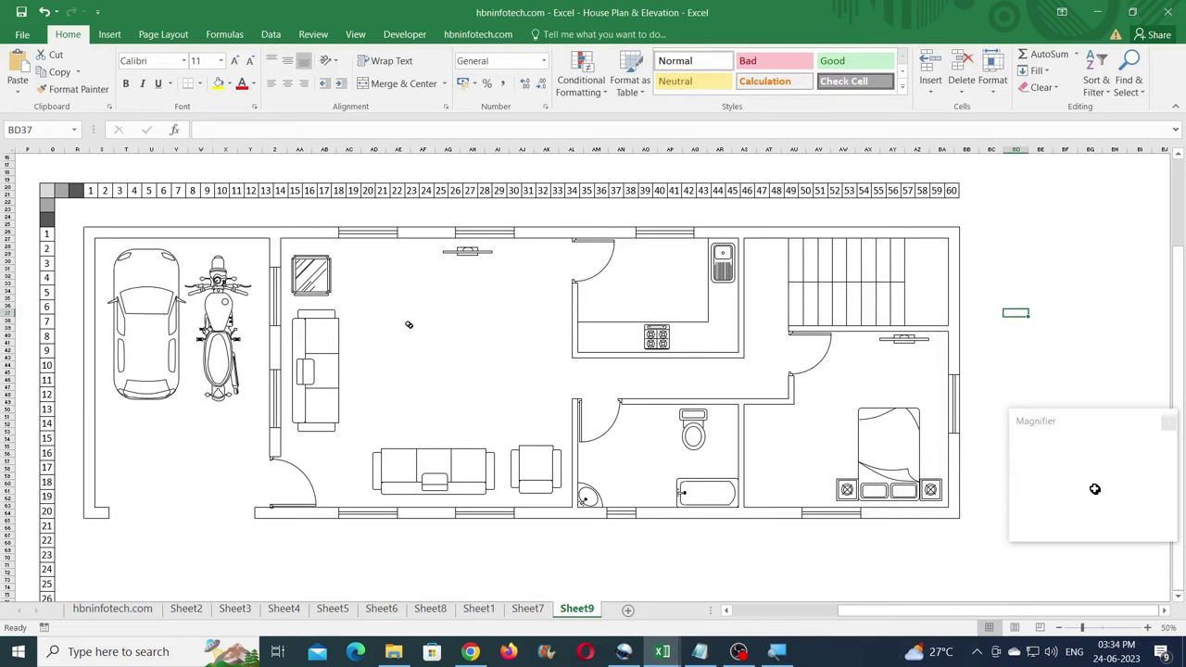
# - Insert a text box about 7.69 by 3.95 cm in the porch below the vehicles and remove its fill and outline
pyautogui.click(110, 34)
pyautogui.click(942, 74)
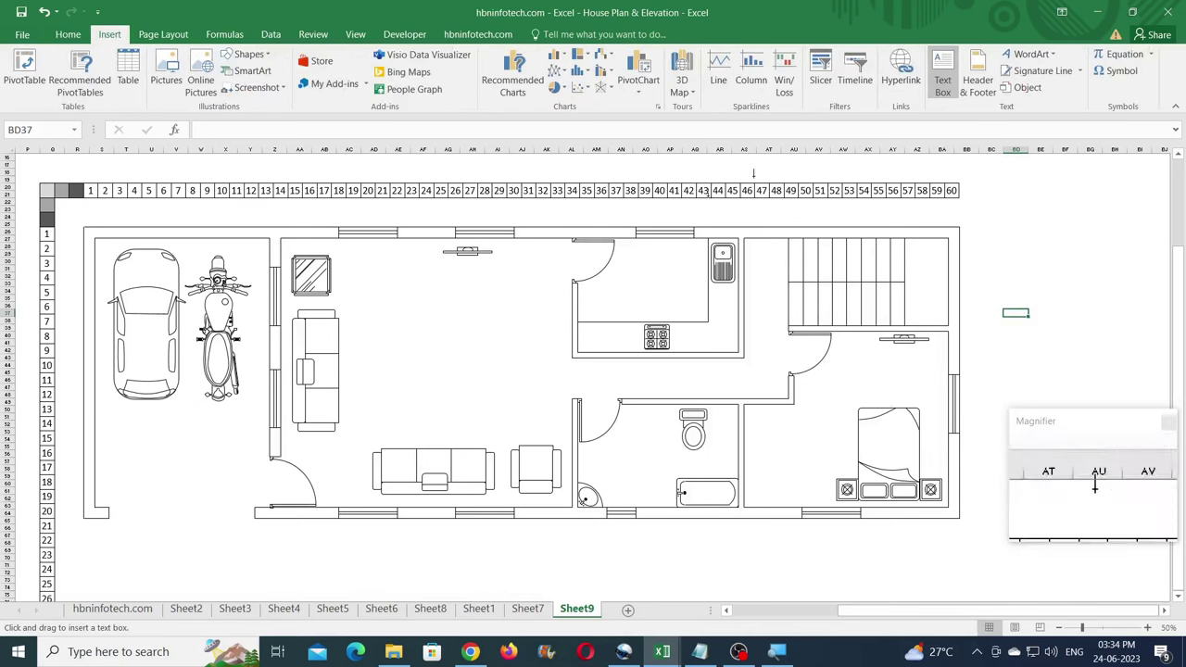
pyautogui.moveTo(234, 485); pyautogui.dragTo(236, 480)
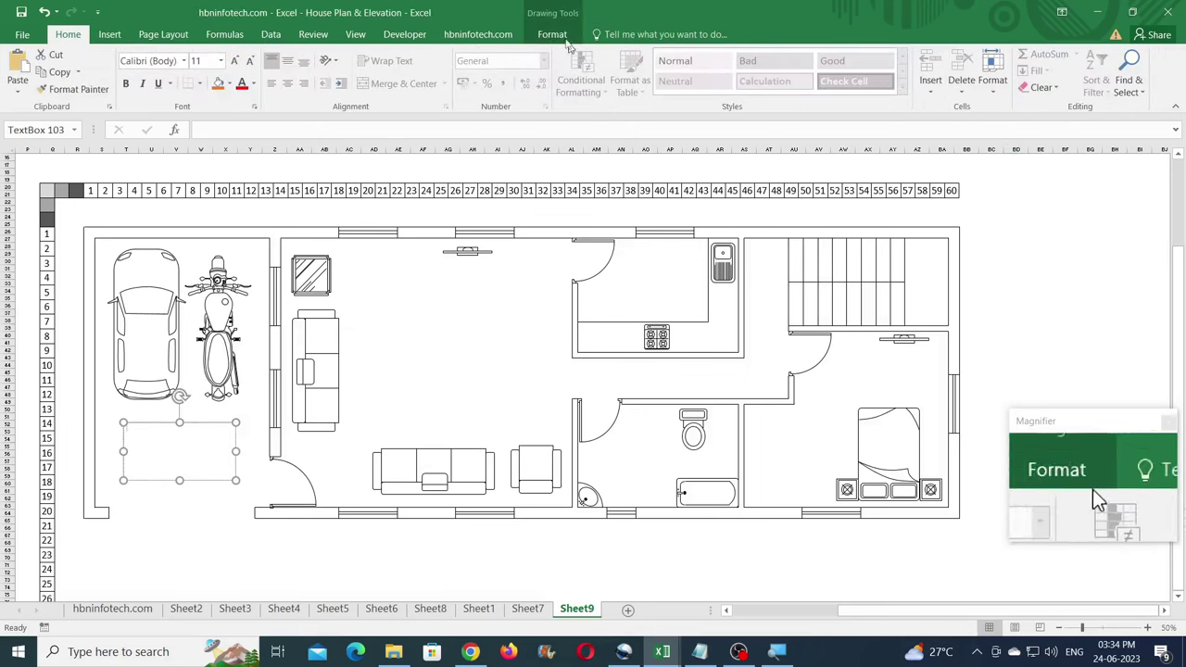
pyautogui.click(552, 34)
pyautogui.click(545, 55)
pyautogui.click(535, 202)
pyautogui.click(543, 70)
pyautogui.click(547, 220)
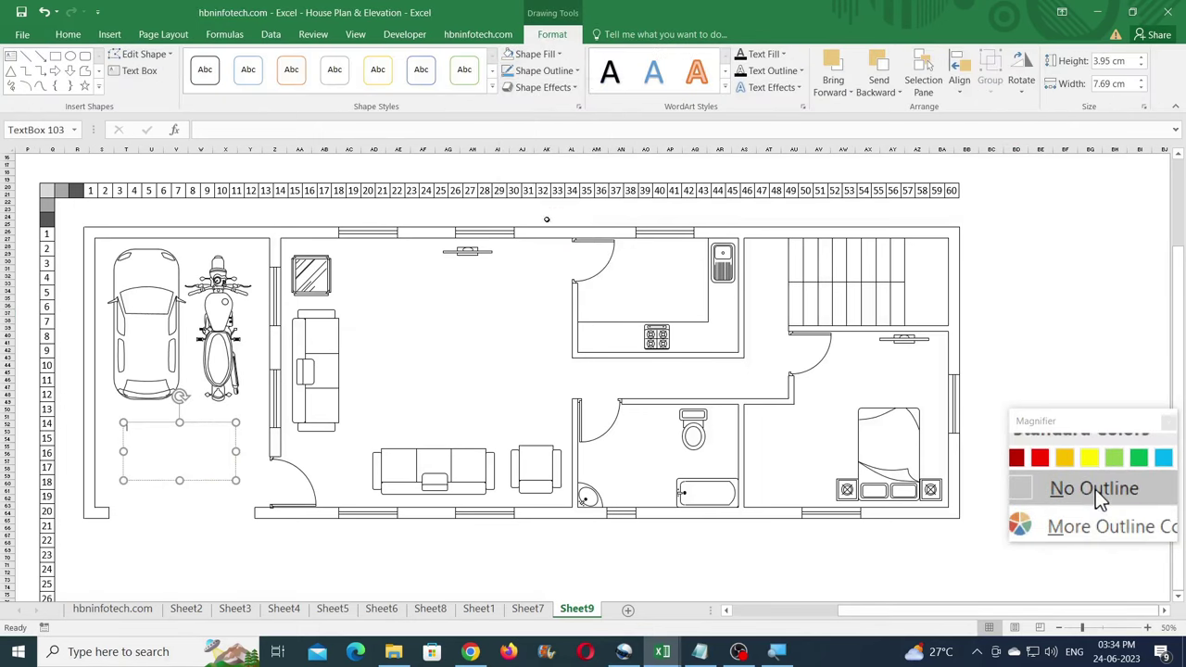
# - Set the porch text box to centred 28 pt text and move the "PORCH 12' x 18'6"" text from Notepad into it
pyautogui.click(67, 35)
pyautogui.click(202, 241)
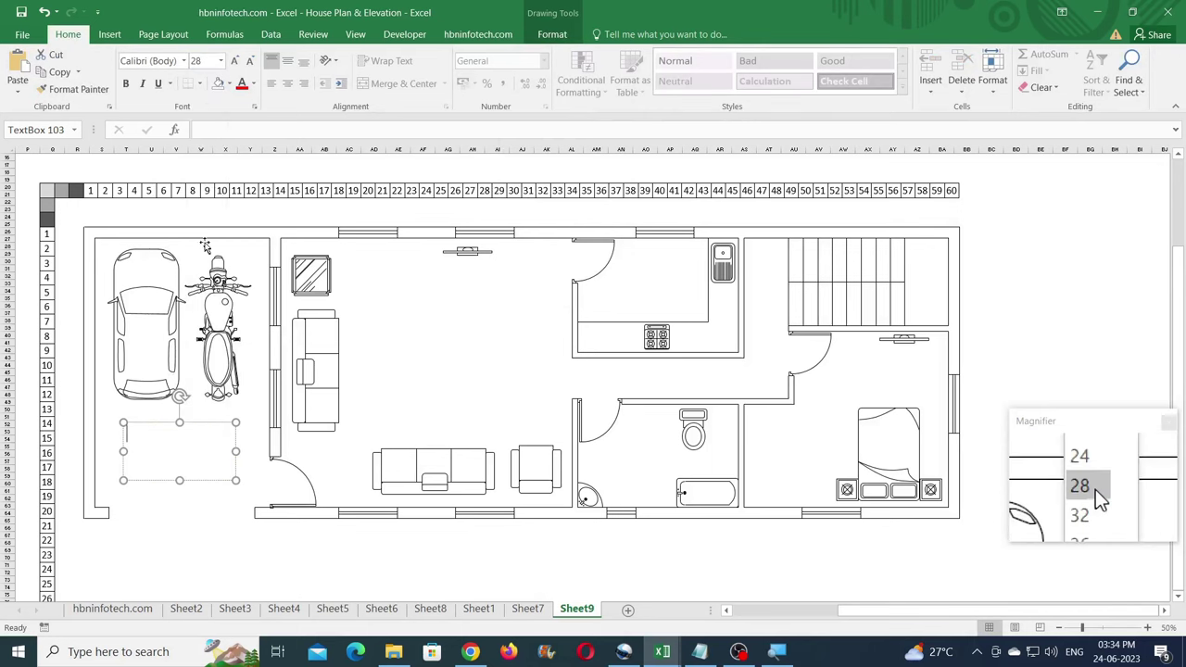
pyautogui.click(700, 652)
pyautogui.moveTo(386, 147); pyautogui.dragTo(315, 133)
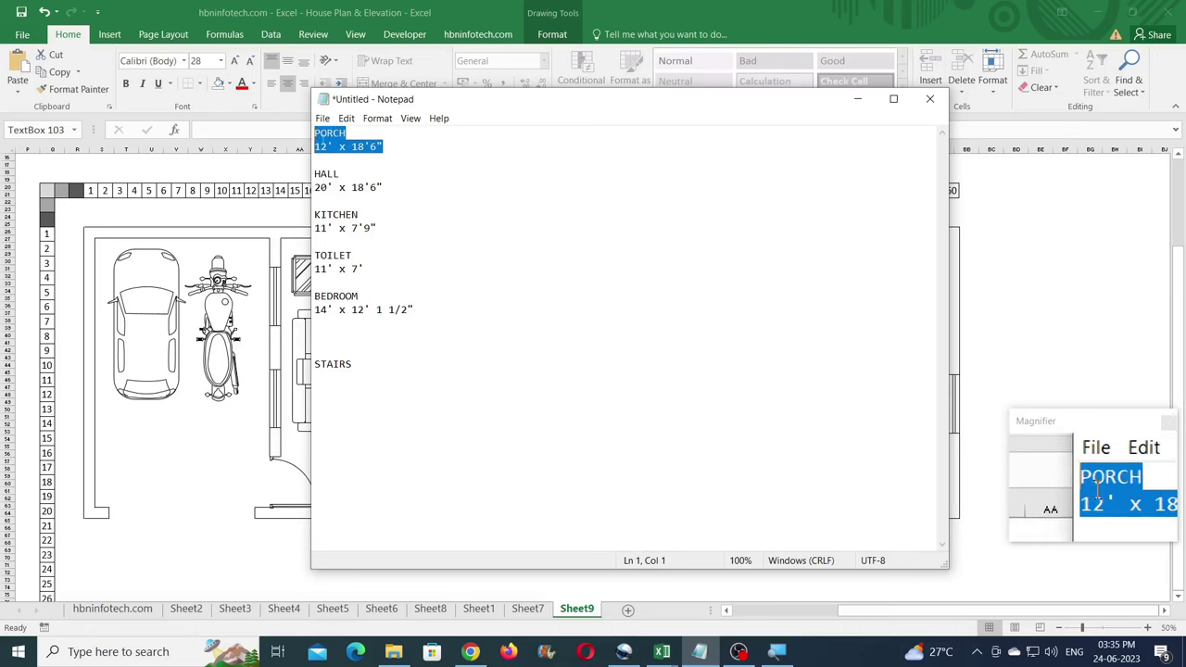
pyautogui.hotkey('ctrl', 'x')
pyautogui.click(182, 456)
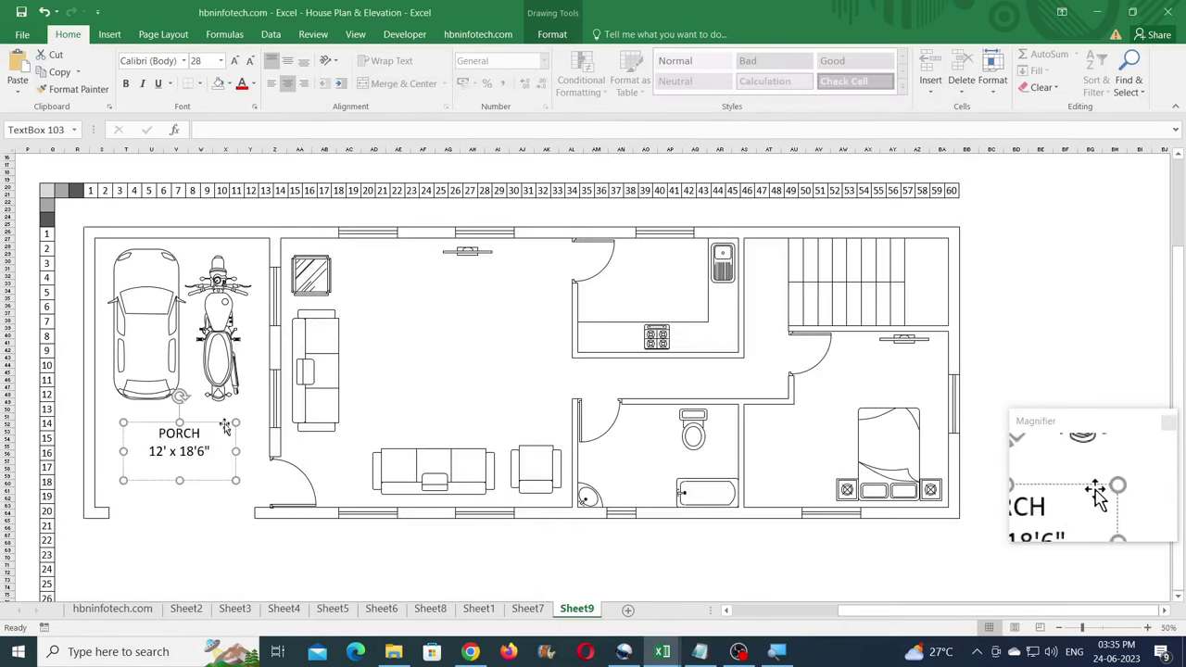
# - Copy the porch label into the hall, replace its text with "HALL 20' x 18'6"" from Notepad and duplicate it into the kitchen
pyautogui.moveTo(224, 423); pyautogui.dragTo(495, 329)
pyautogui.click(702, 654)
pyautogui.click(700, 651)
pyautogui.moveTo(389, 174); pyautogui.dragTo(315, 159)
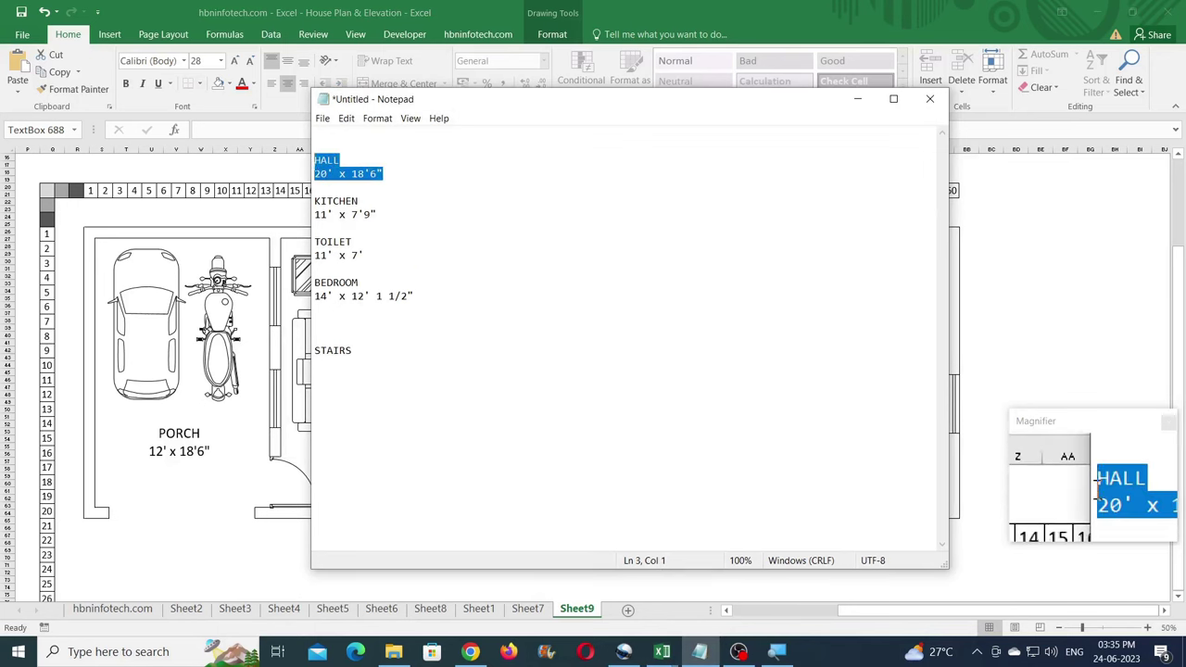
pyautogui.hotkey('ctrl', 'x')
pyautogui.click(475, 44)
pyautogui.moveTo(483, 357); pyautogui.dragTo(692, 264)
pyautogui.hotkey('ctrl', 'v')
# - Replace the kitchen label's text with "KITCHEN 11' x 7'9"" cut from Notepad and duplicate the label into the bathroom
pyautogui.click(701, 651)
pyautogui.moveTo(376, 200); pyautogui.dragTo(315, 183)
pyautogui.hotkey('ctrl', 'x')
pyautogui.click(496, 7)
pyautogui.moveTo(680, 291); pyautogui.dragTo(670, 446)
pyautogui.hotkey('ctrl', 'v')
# - Replace the bathroom label's text with "TOILET 11' x 7'" cut from Notepad and duplicate the label into the bedroom
pyautogui.click(708, 658)
pyautogui.moveTo(367, 226); pyautogui.dragTo(315, 212)
pyautogui.hotkey('ctrl', 'x')
pyautogui.click(518, 9)
pyautogui.moveTo(663, 466); pyautogui.dragTo(832, 423)
pyautogui.hotkey('ctrl', 'v')
# - Replace the bedroom label's text with "BEDROOM 14' x 12' 1 1/2"" cut from Notepad
pyautogui.click(700, 651)
pyautogui.moveTo(414, 255); pyautogui.dragTo(315, 242)
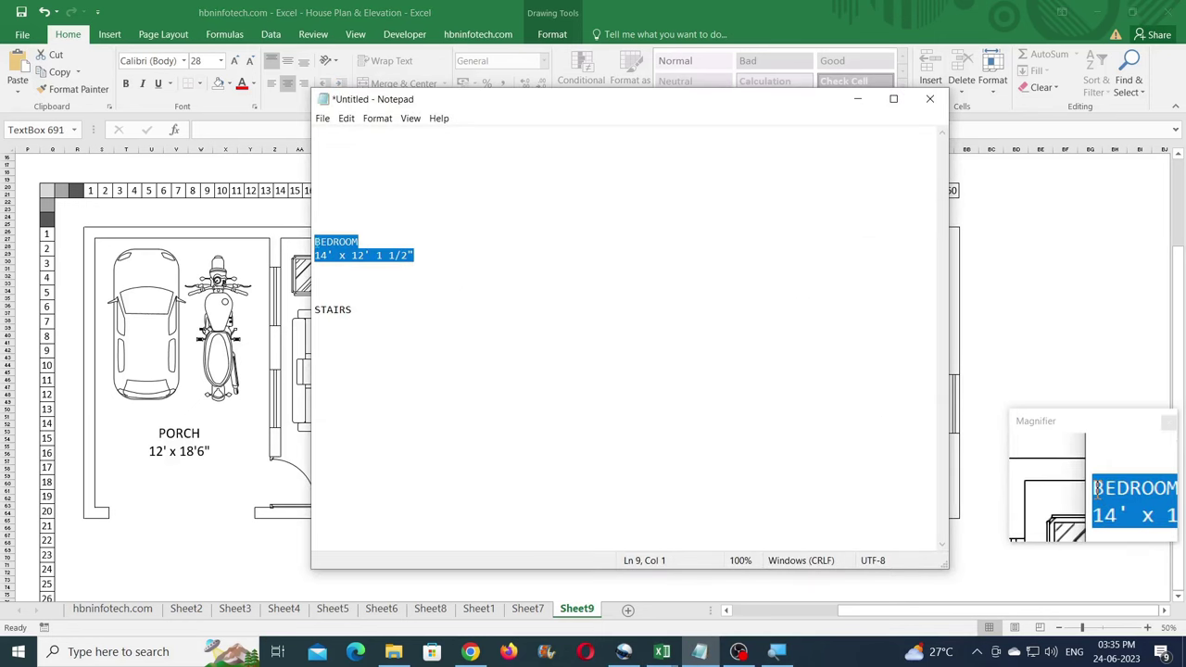
pyautogui.hotkey('ctrl', 'x')
pyautogui.click(661, 651)
pyautogui.hotkey('ctrl', 'v')
# - Duplicate the bedroom label beside the staircase and replace its text with "STAIRS" cut from Notepad
pyautogui.moveTo(752, 431); pyautogui.dragTo(887, 283)
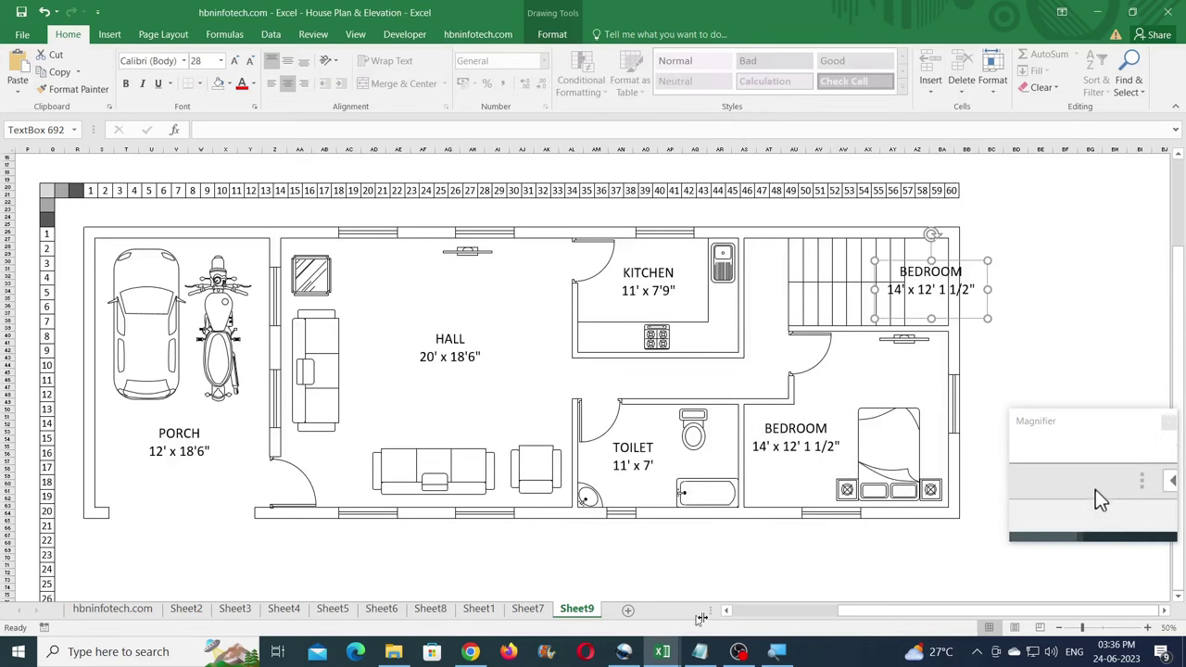
pyautogui.click(699, 652)
pyautogui.hotkey('shift', 'Home')
pyautogui.hotkey('ctrl', 'x')
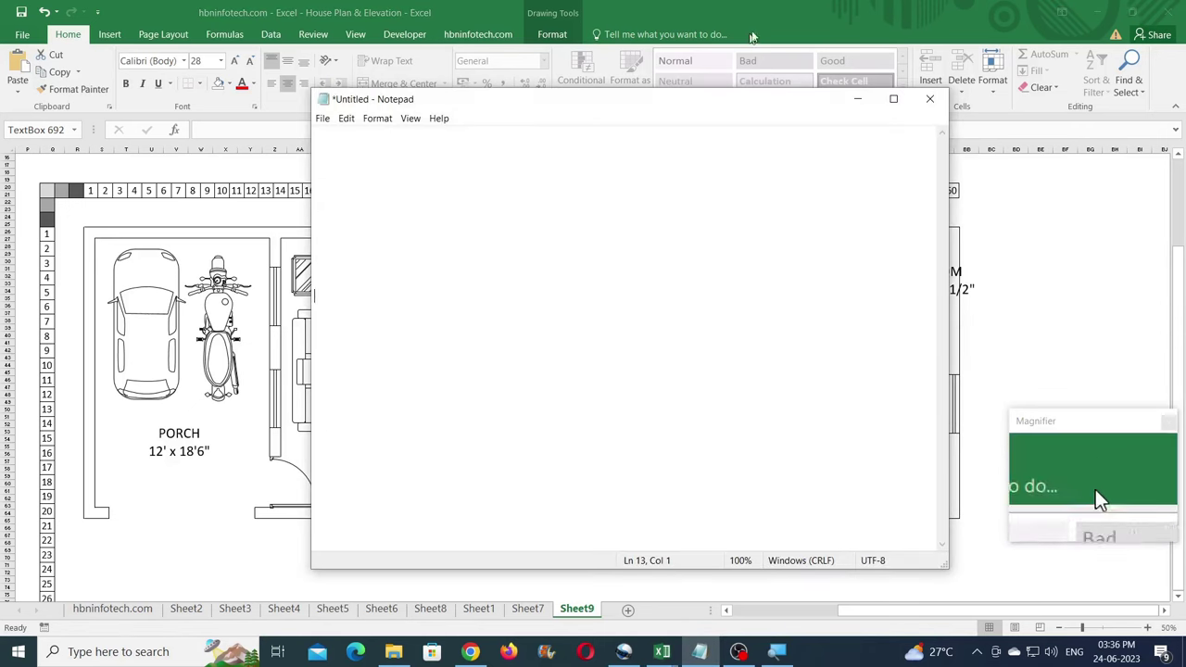
pyautogui.click(980, 291)
pyautogui.moveTo(979, 291); pyautogui.dragTo(894, 280)
pyautogui.hotkey('ctrl', 'v')
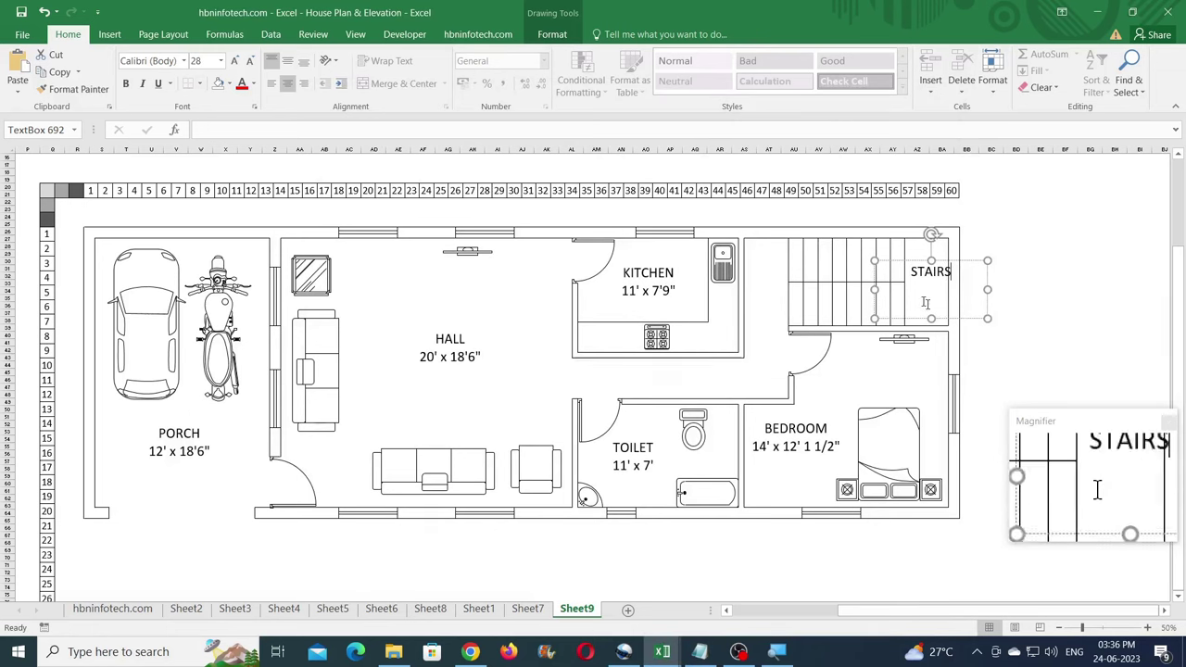
# - Rotate the STAIRS label diagonally upward, fit it in the landing beside the steps, and close the Magnifier window
pyautogui.moveTo(935, 237); pyautogui.dragTo(930, 265)
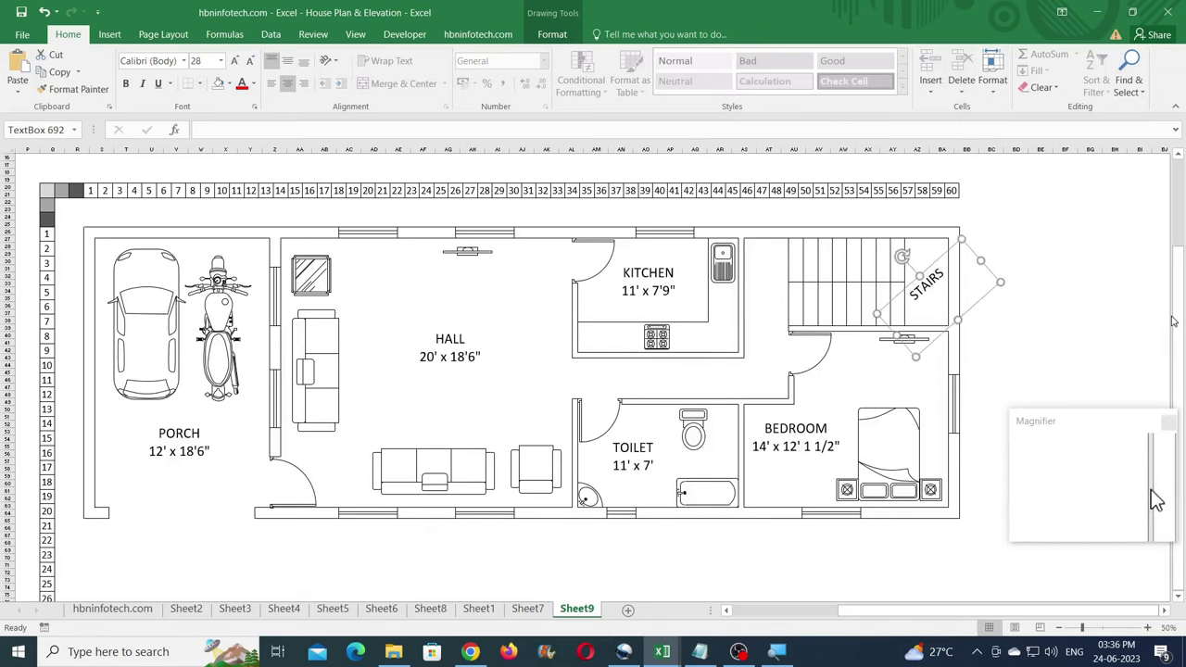
pyautogui.click(1077, 290)
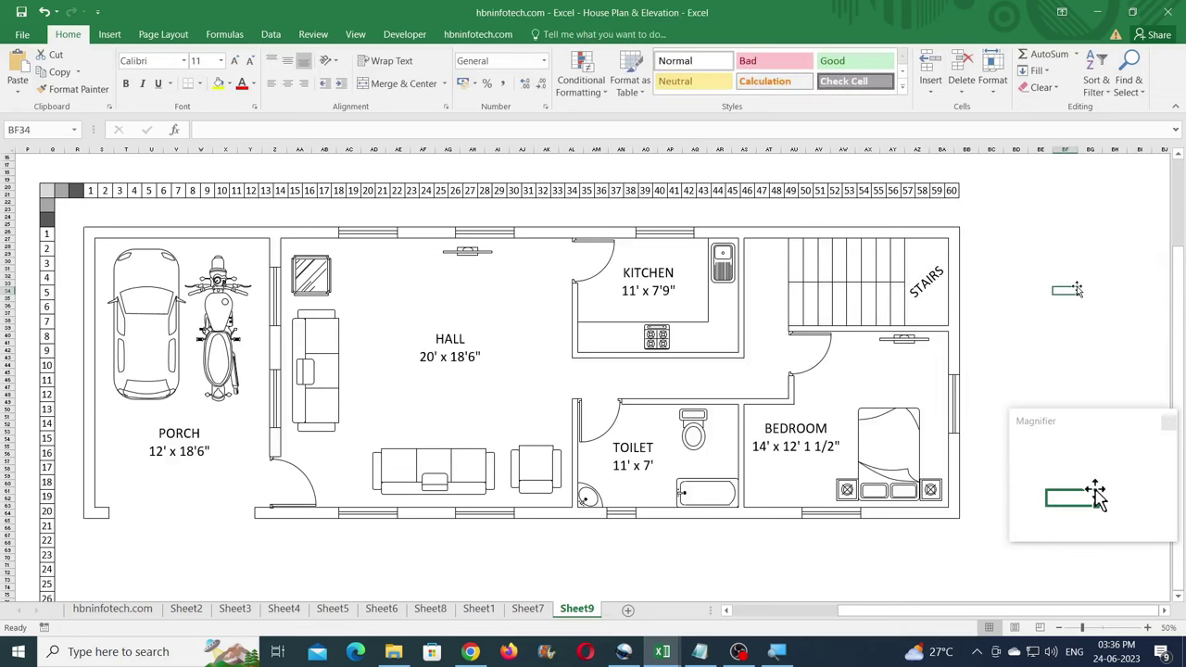
pyautogui.click(1168, 421)
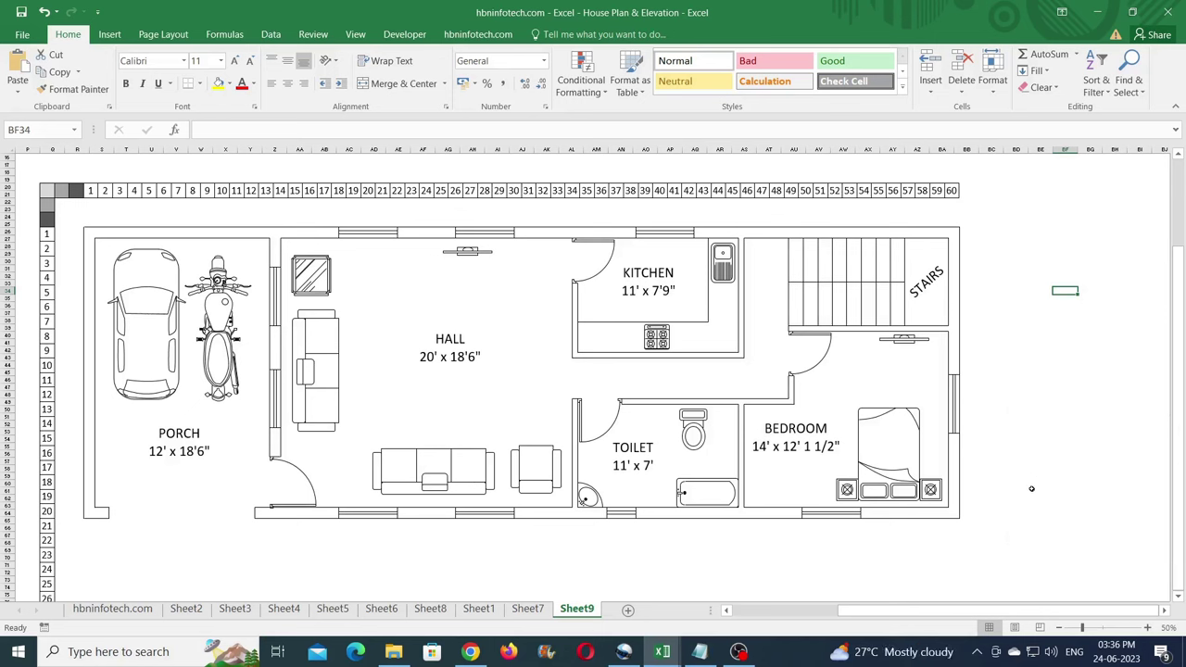